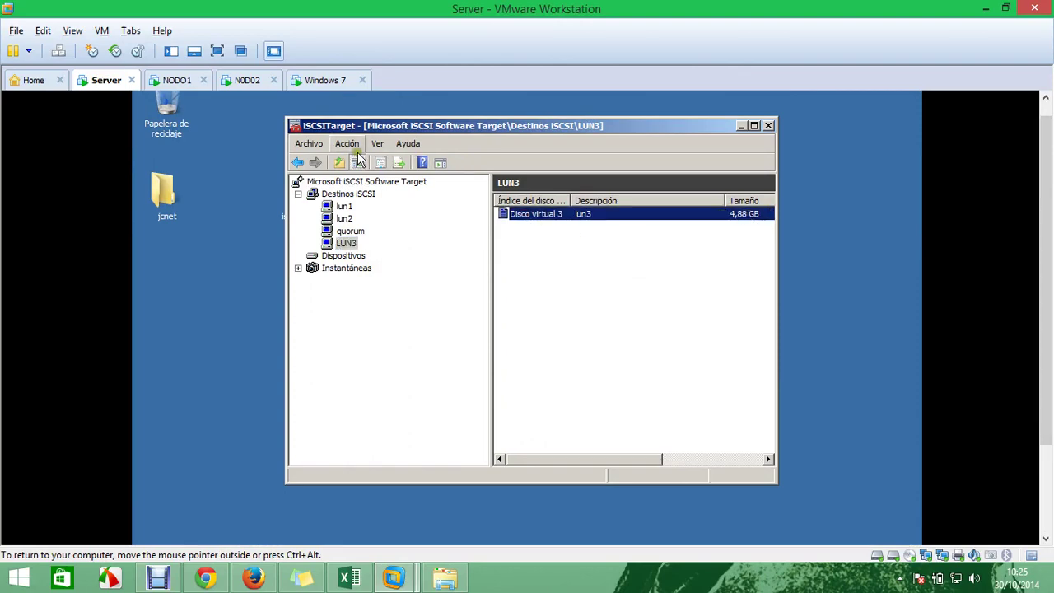
On NODO1, start the high-availability wizard for Servidor de DHCP, then cancel it
left_click(177, 80)
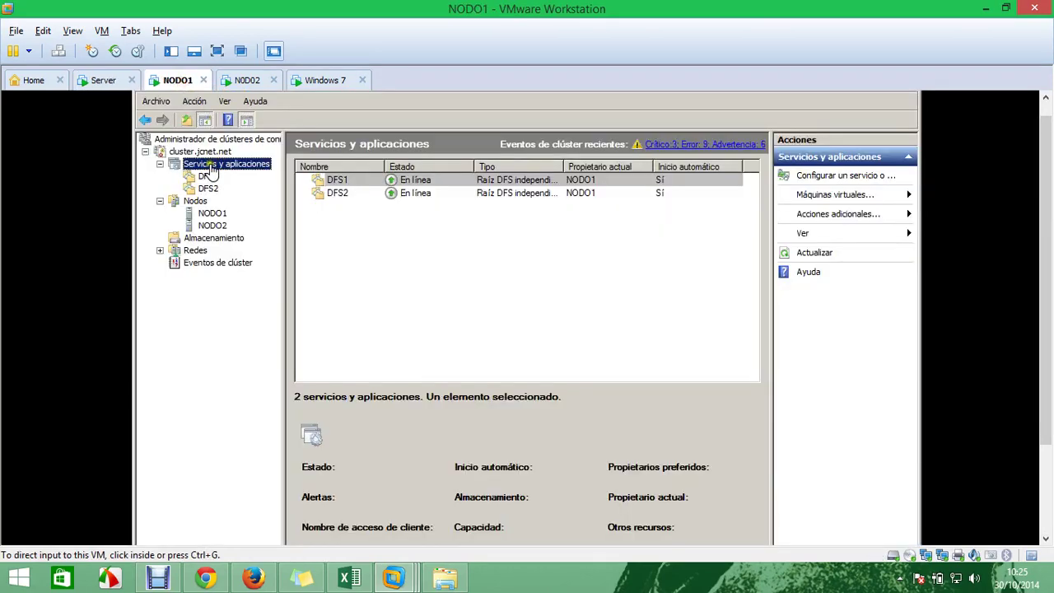
right_click(208, 153)
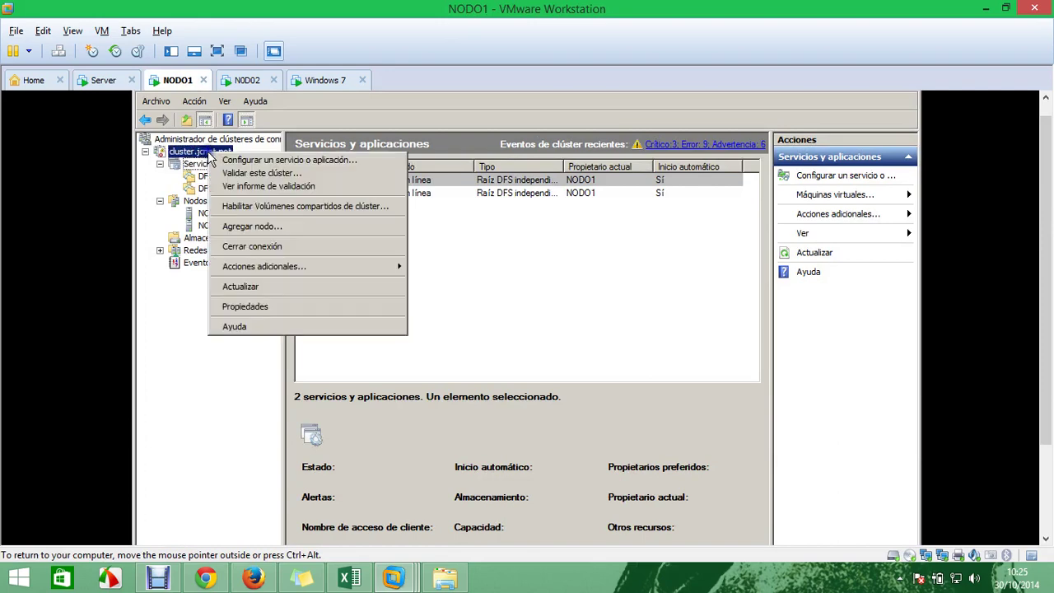
left_click(257, 162)
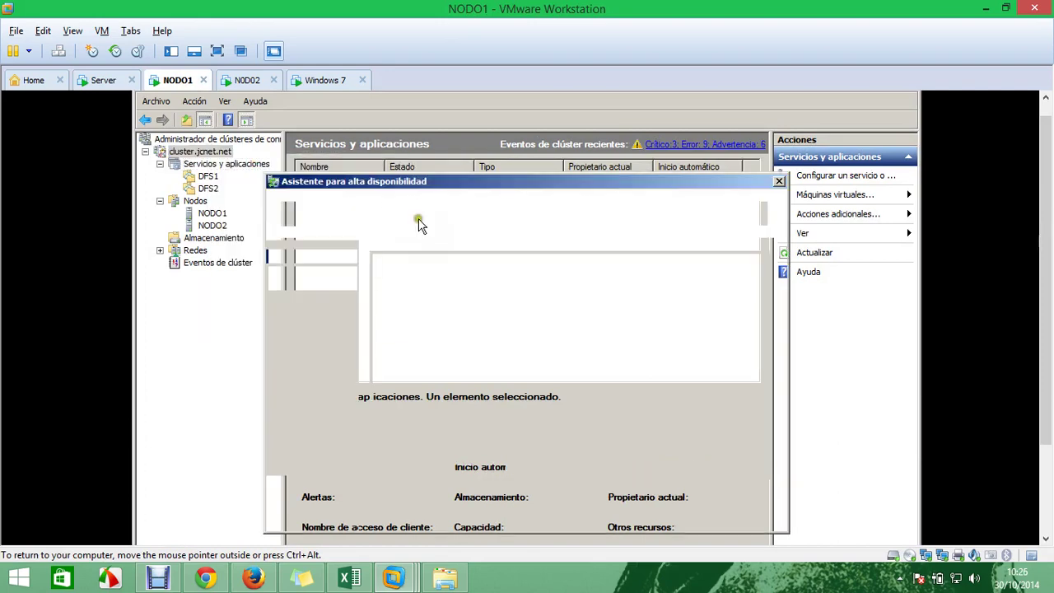
left_click(682, 513)
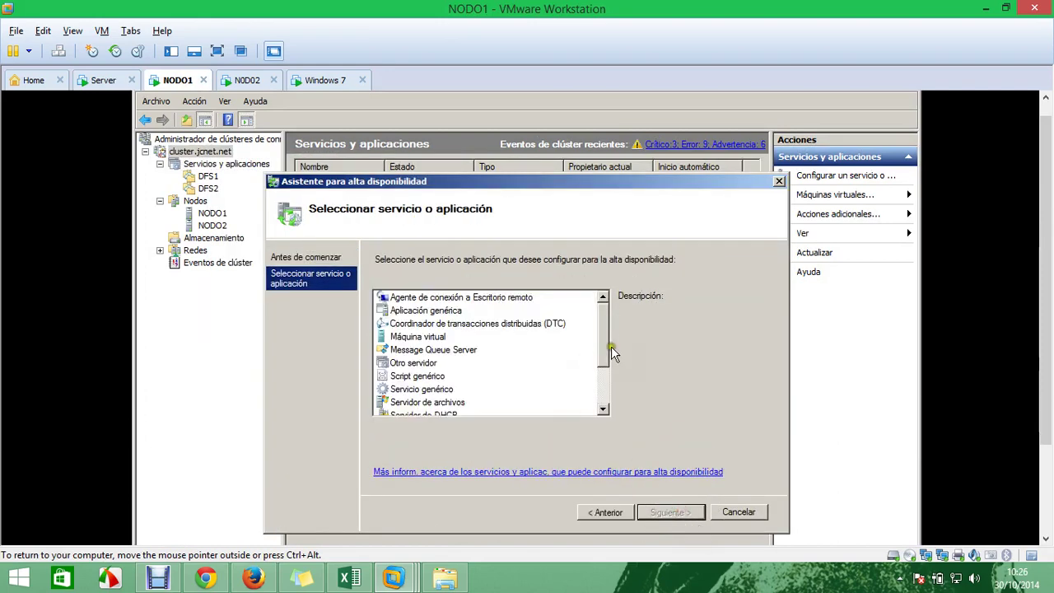
left_click_drag(600, 333, 607, 407)
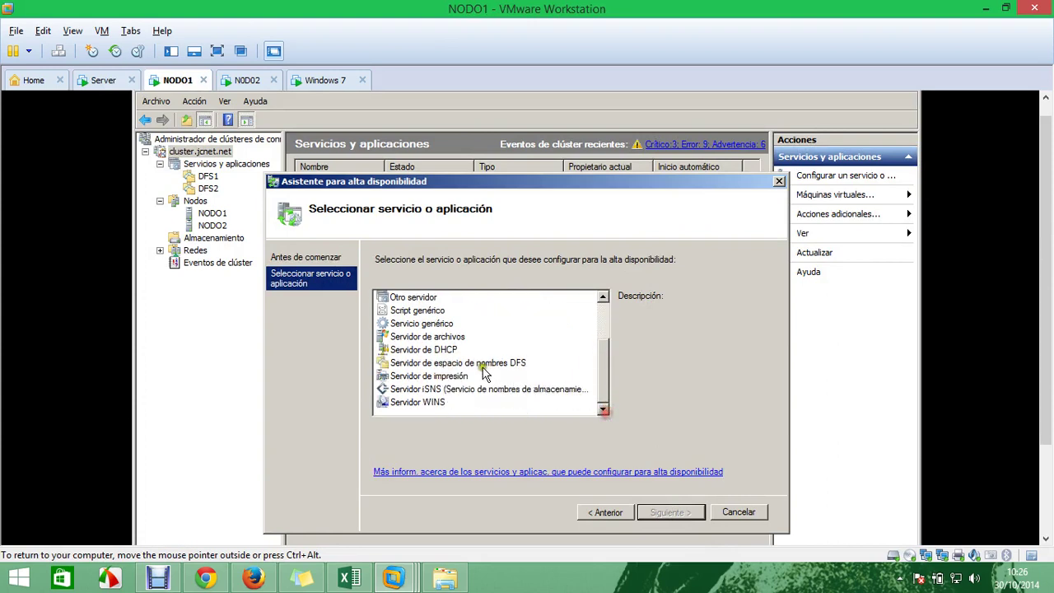
left_click(441, 350)
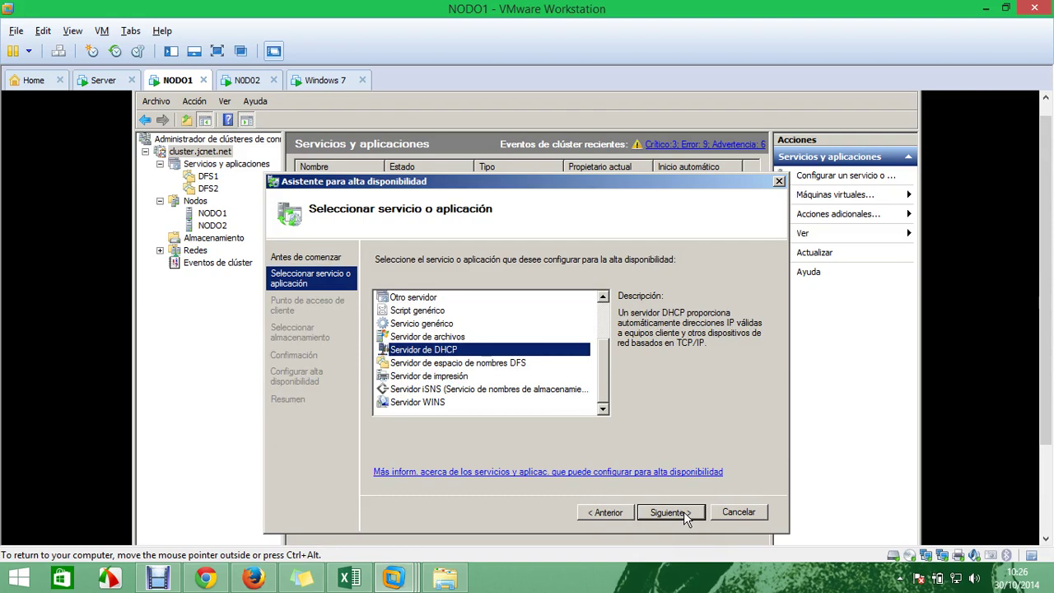
left_click(737, 510)
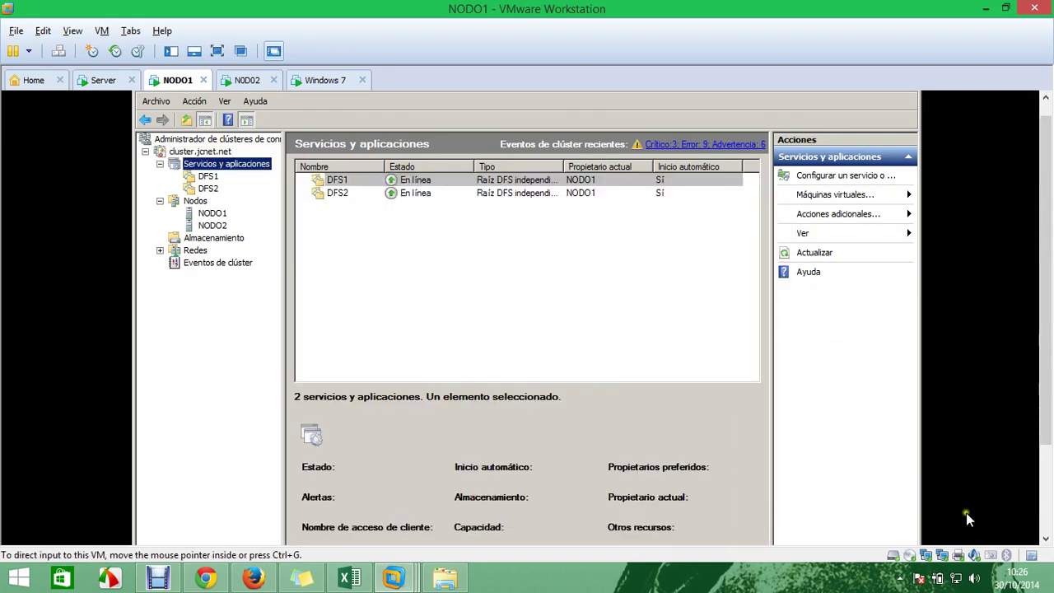
Move over to the Windows 7 client machine
left_click_drag(1046, 395, 1046, 494)
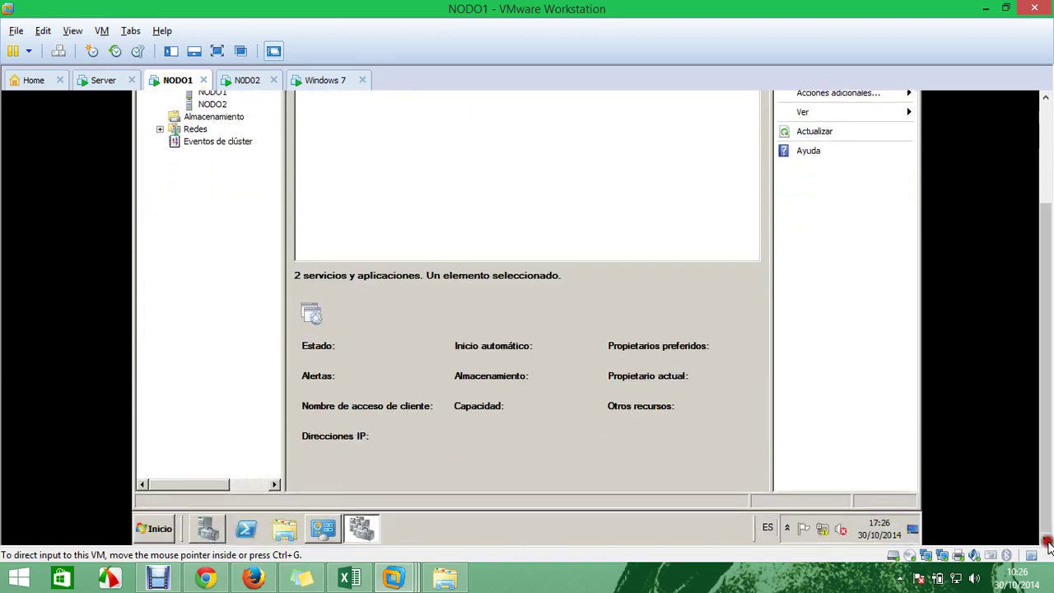
right_click(824, 527)
left_click(326, 83)
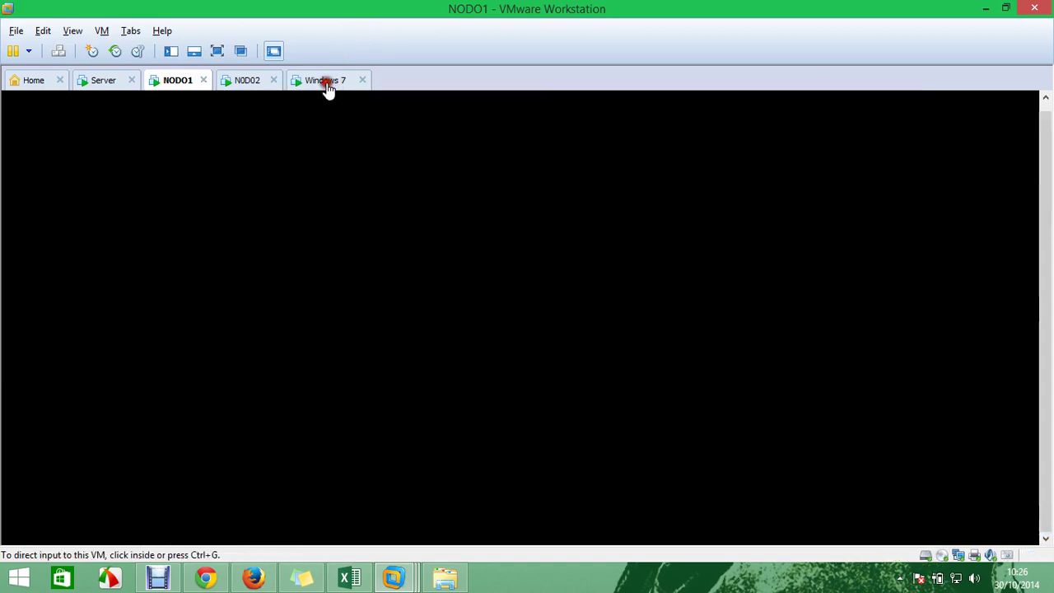
Add a second network adapter to the Windows 7 VM connected to LAN segment LAN-A
left_click(960, 555)
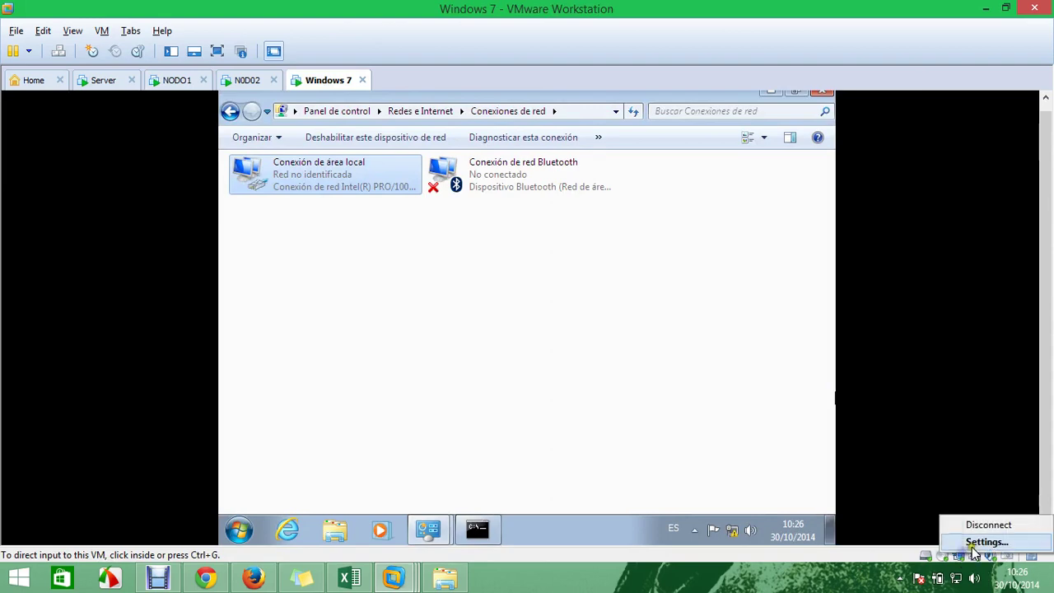
left_click(975, 543)
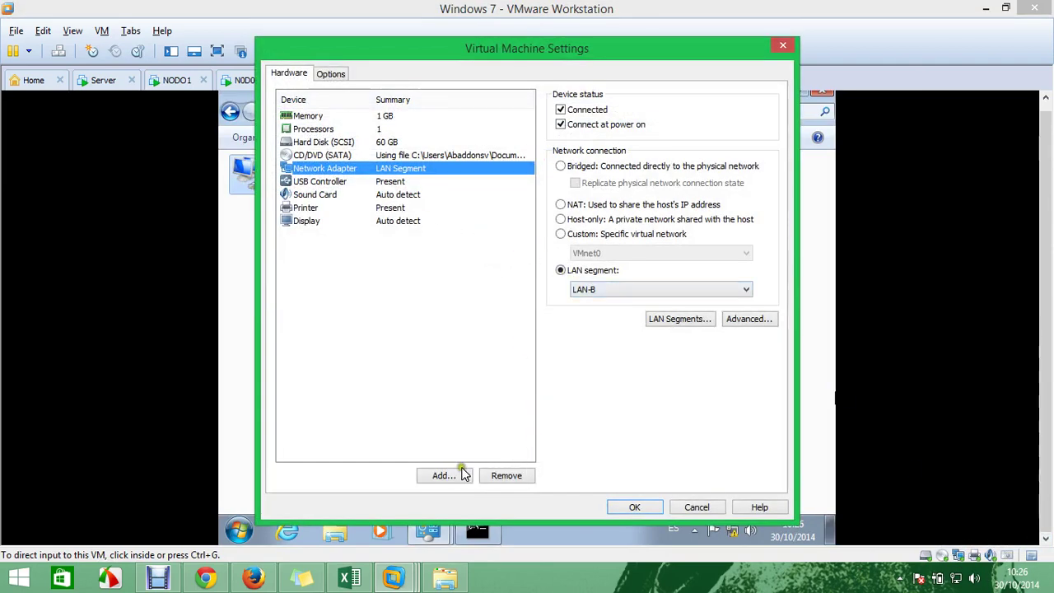
left_click(457, 478)
left_click(436, 271)
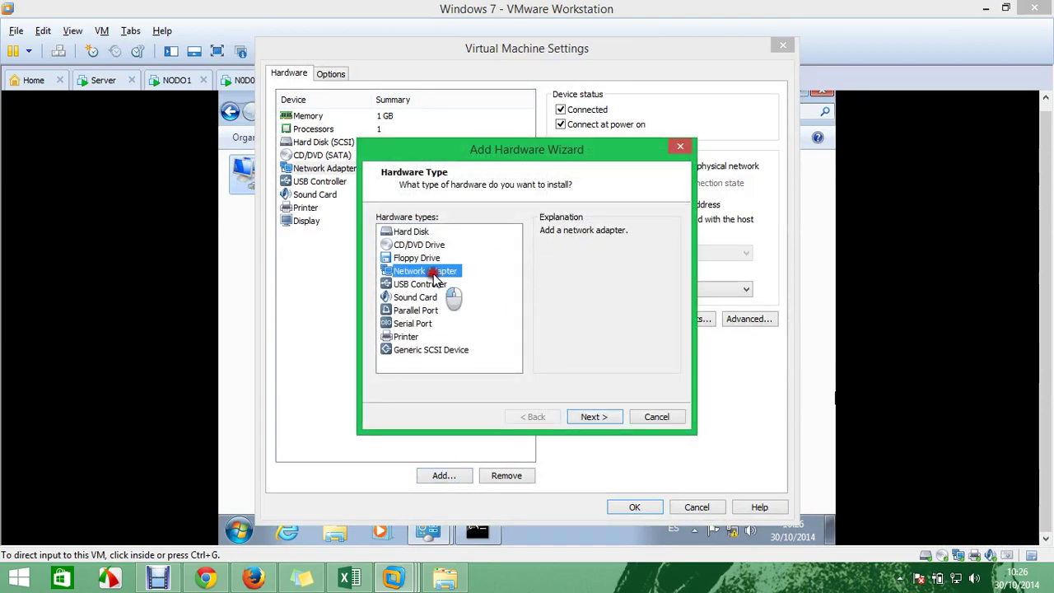
left_click(604, 416)
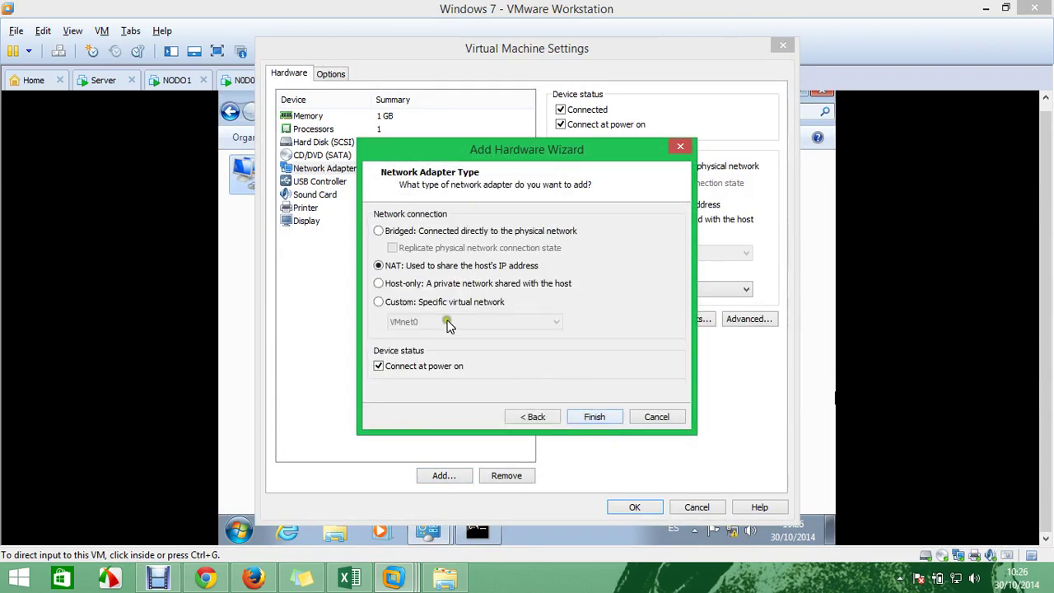
left_click(591, 416)
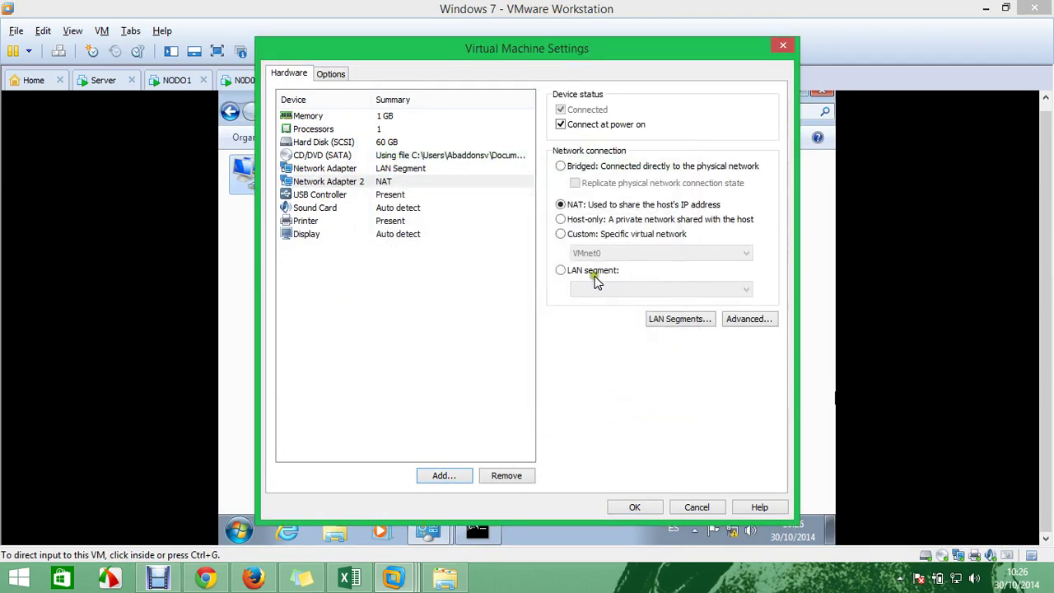
left_click(591, 271)
left_click(599, 290)
left_click(603, 304)
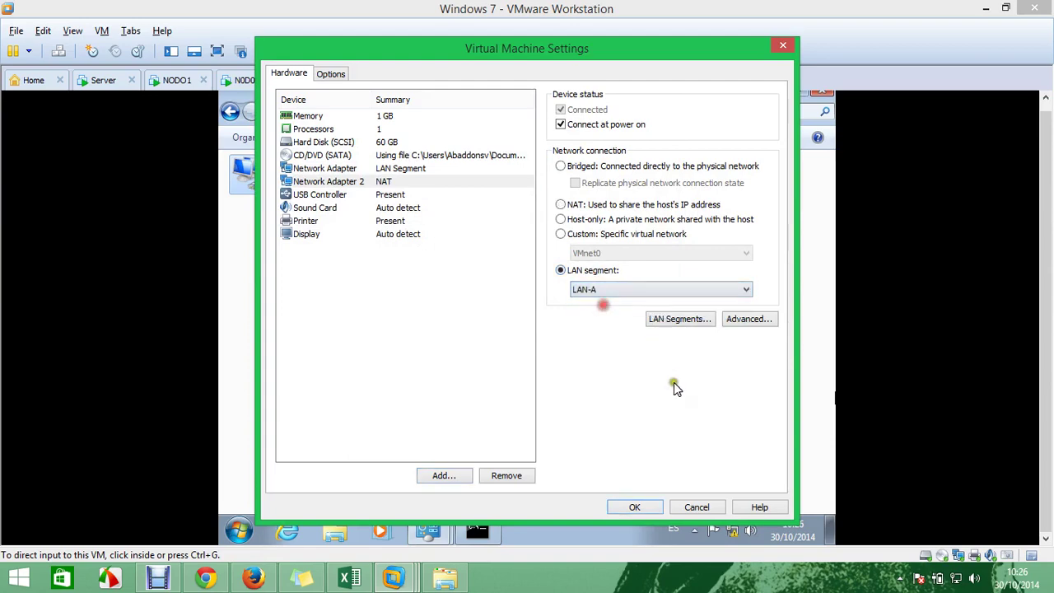
left_click(635, 507)
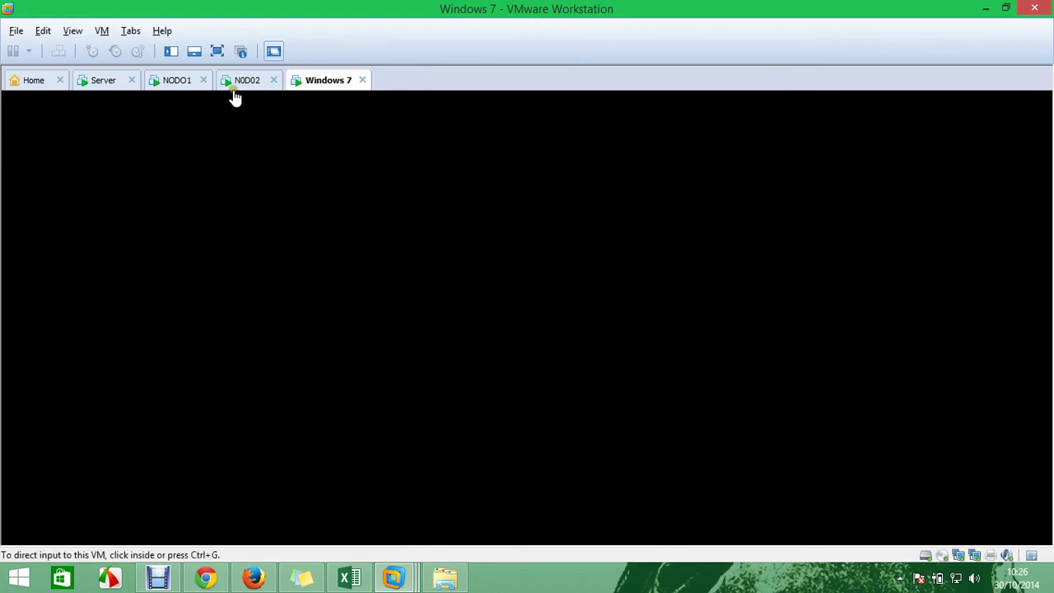
Close the Windows 7 command prompt and return to NODO1
left_click(177, 79)
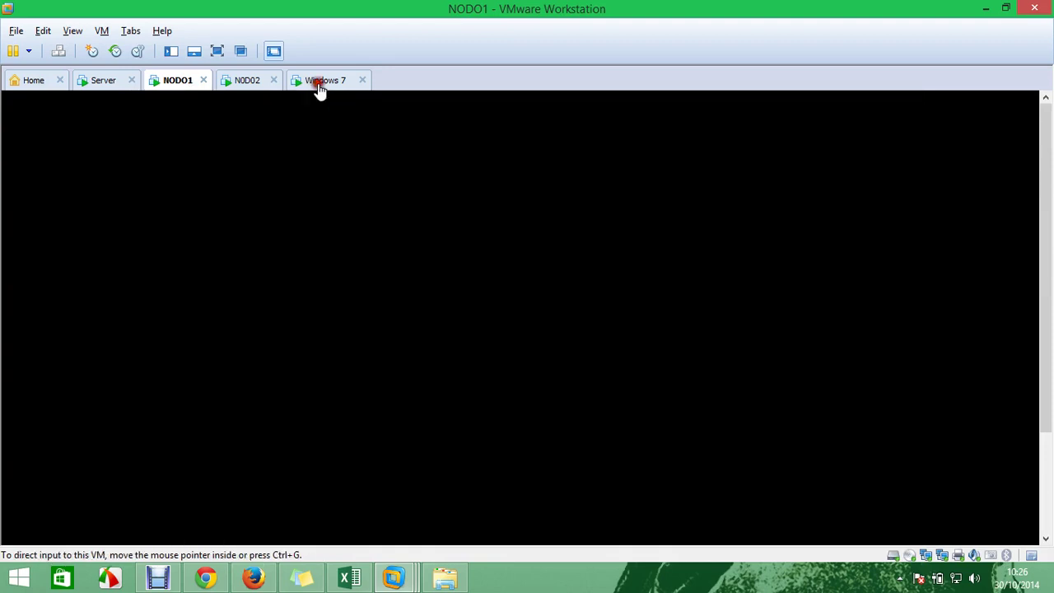
left_click(318, 85)
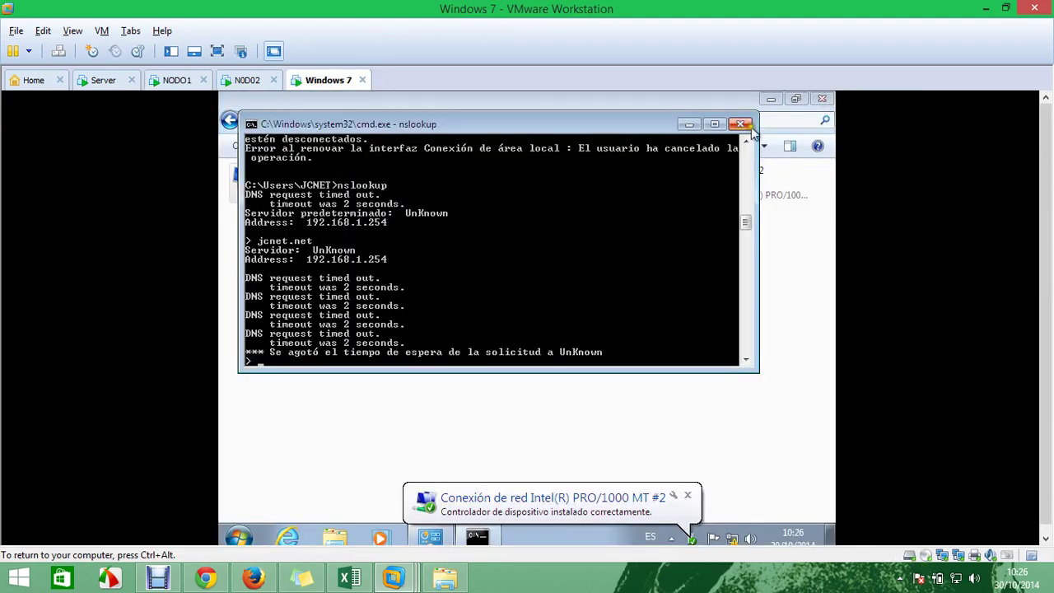
left_click(822, 100)
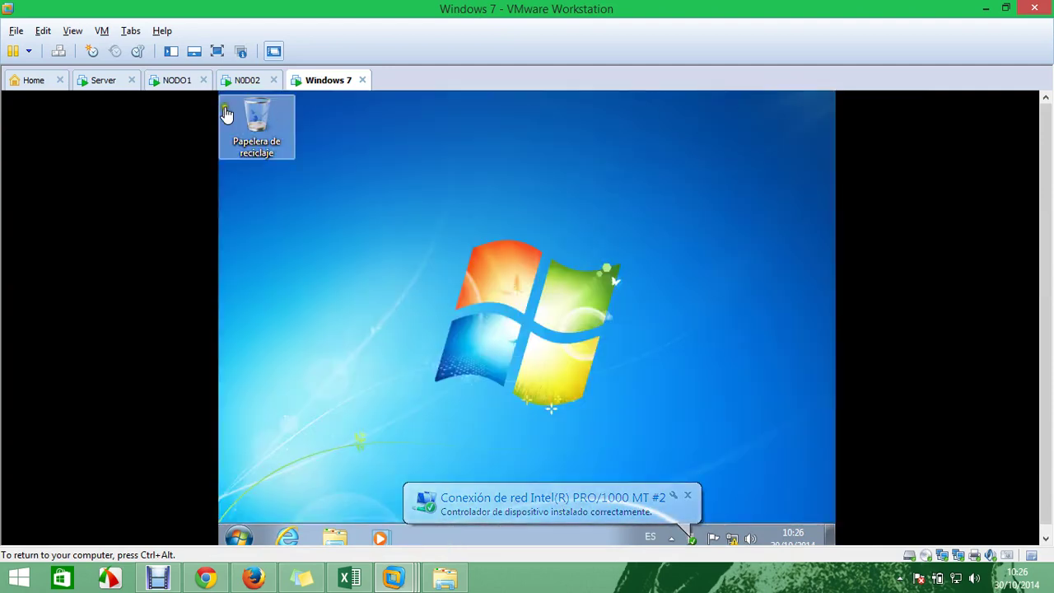
left_click(177, 81)
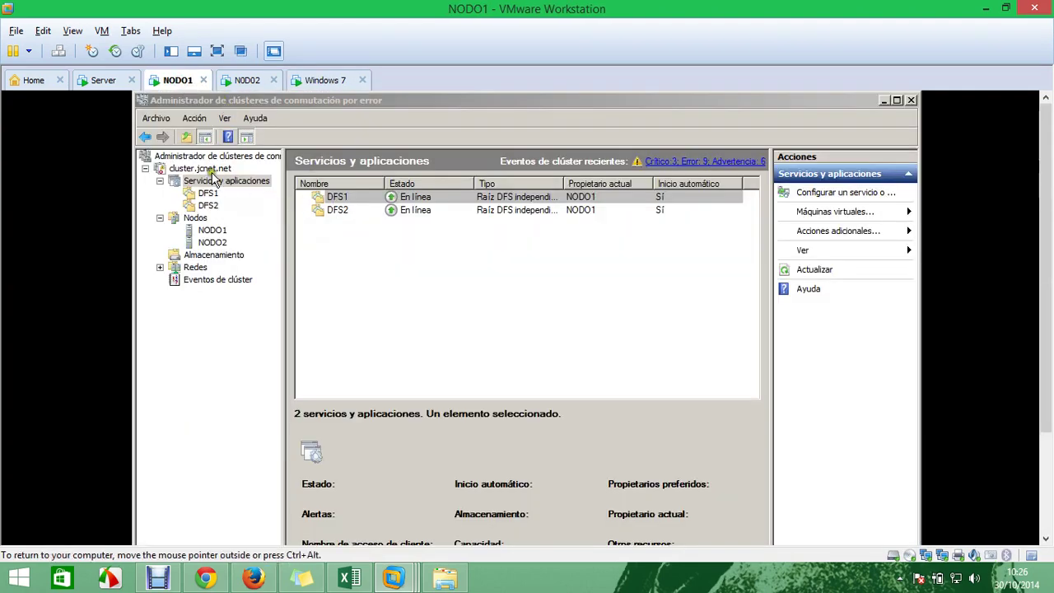
Start the cluster's high-availability wizard and select Servidor de DHCP as the service
right_click(205, 170)
left_click(288, 178)
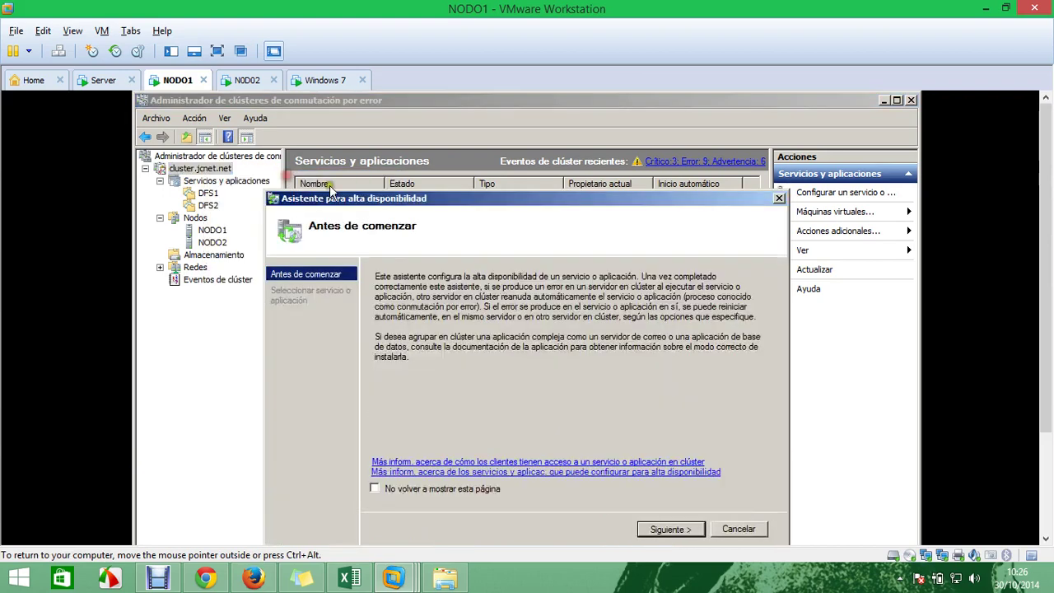
left_click(674, 527)
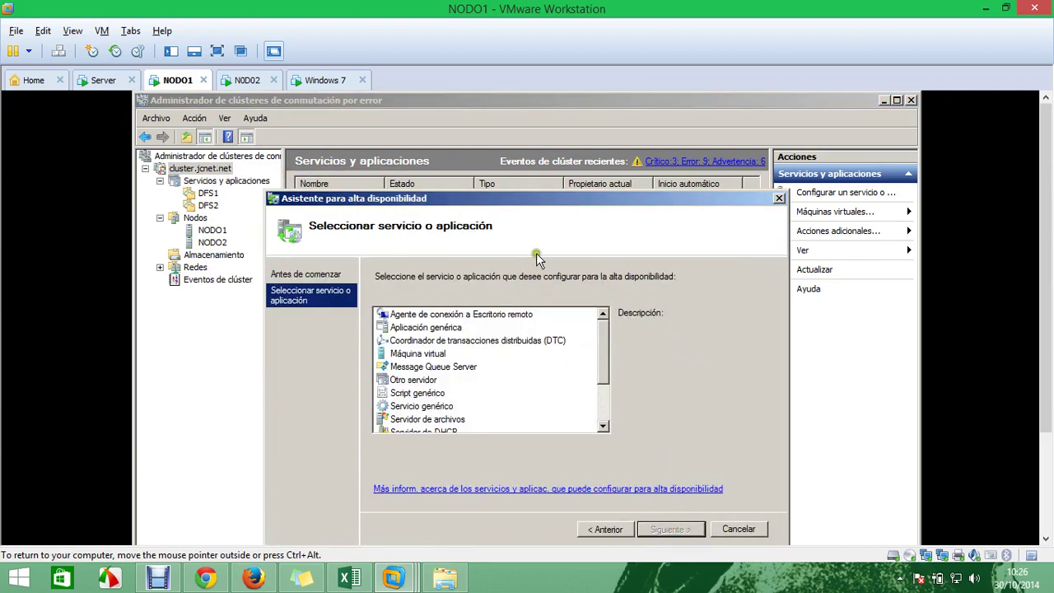
left_click_drag(548, 204, 522, 137)
left_click_drag(578, 262, 584, 354)
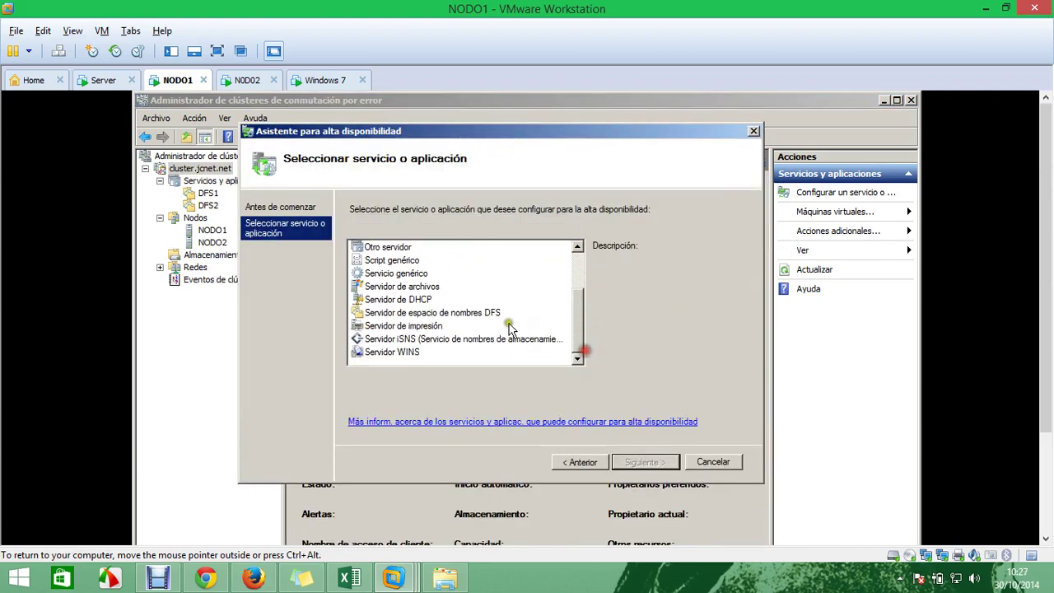
left_click(444, 301)
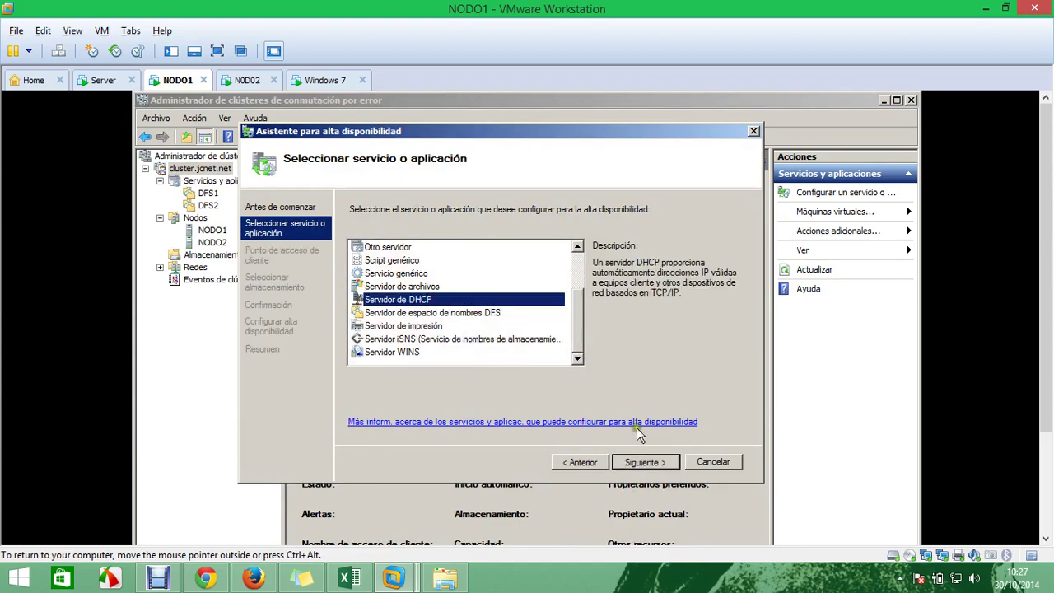
left_click(645, 461)
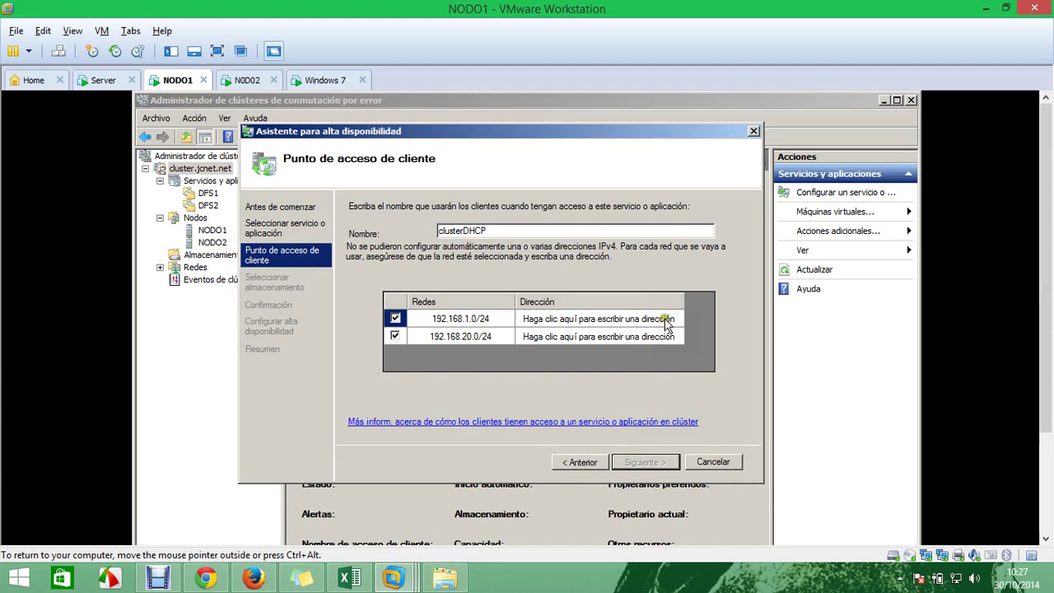
Give clusterDHCP addresses 192.168.1.103 and 192.168.20.100 on the two networks
left_click(664, 319)
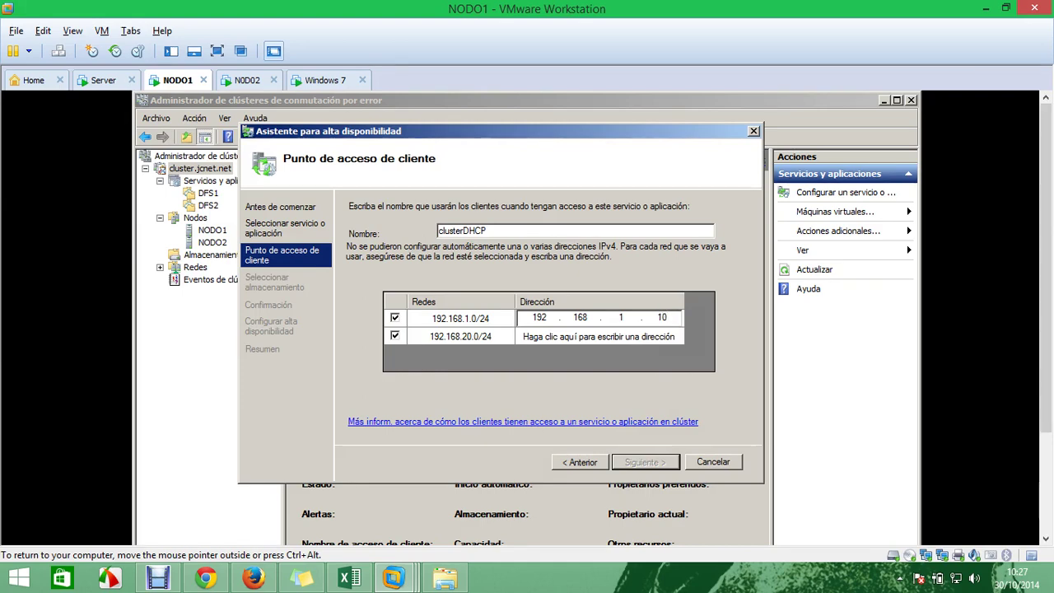
left_click(666, 338)
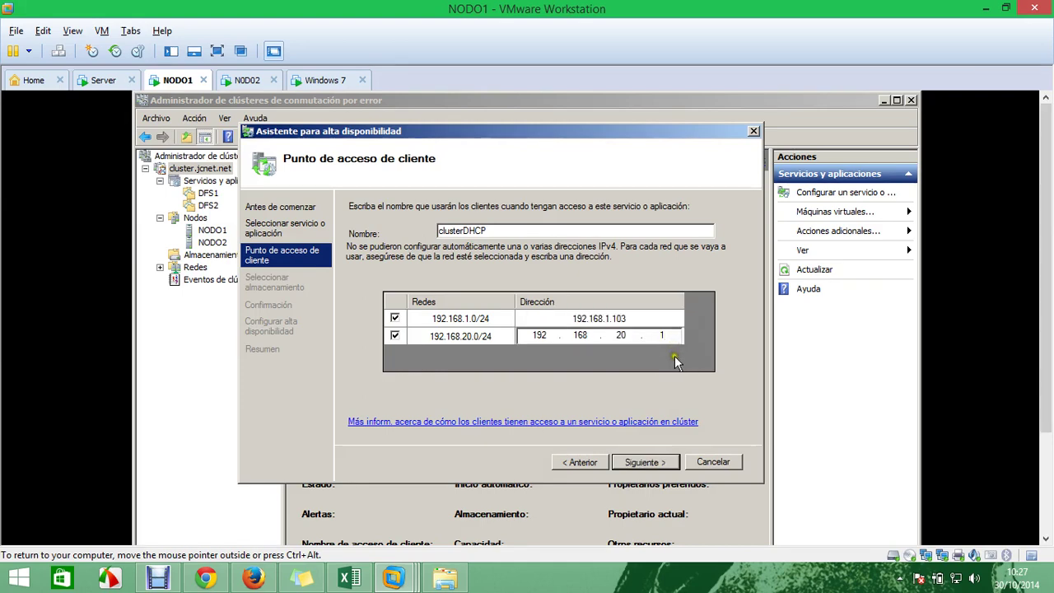
left_click(675, 357)
left_click(673, 317)
left_click(673, 231)
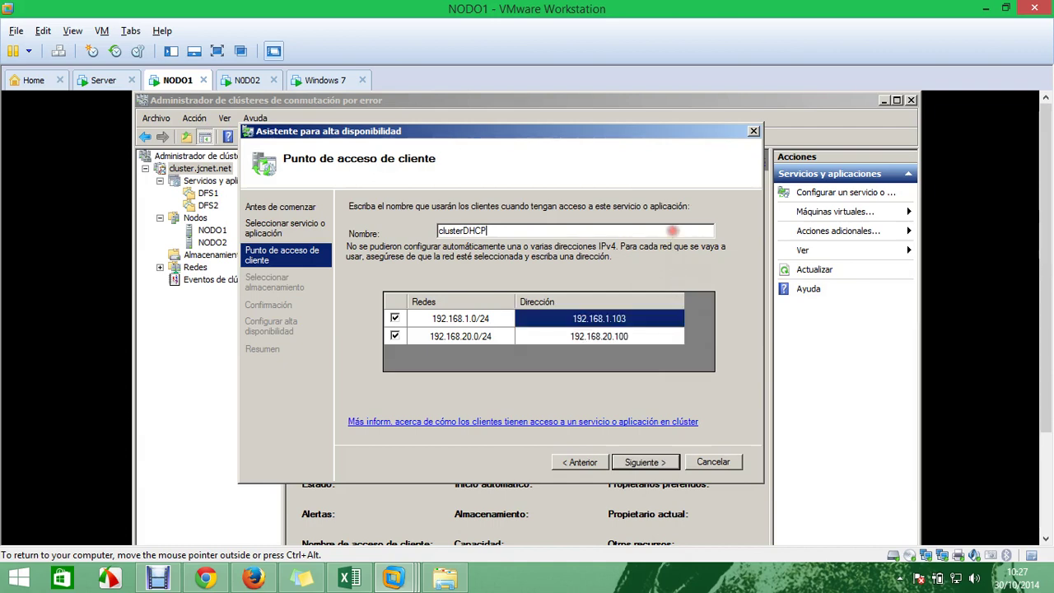
left_click(1046, 437)
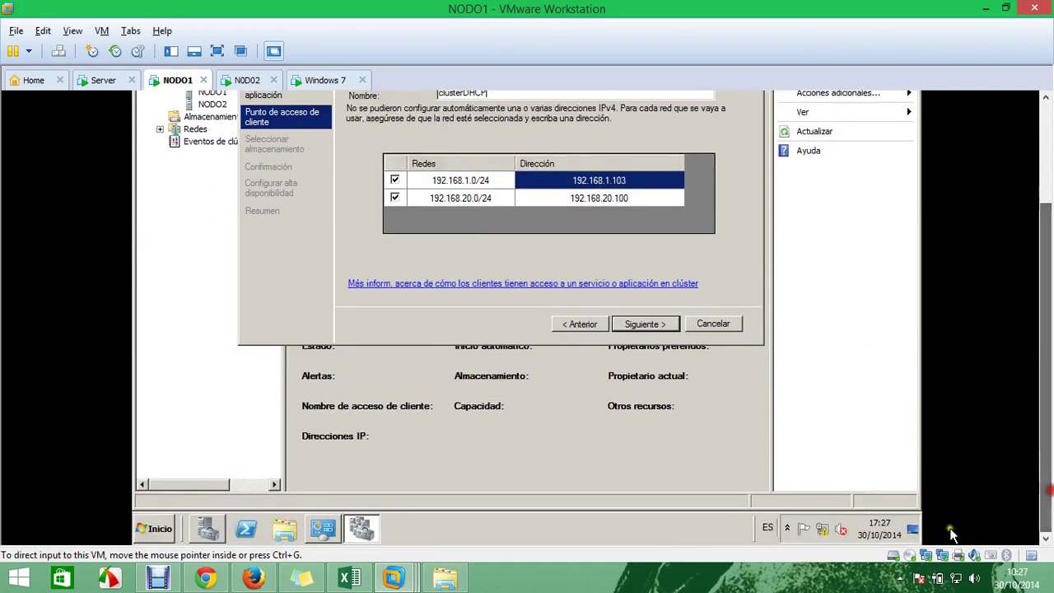
Check NODO1's Conexión de área local 2 details: IPv4 address 192.168.20.3
right_click(817, 535)
left_click(823, 521)
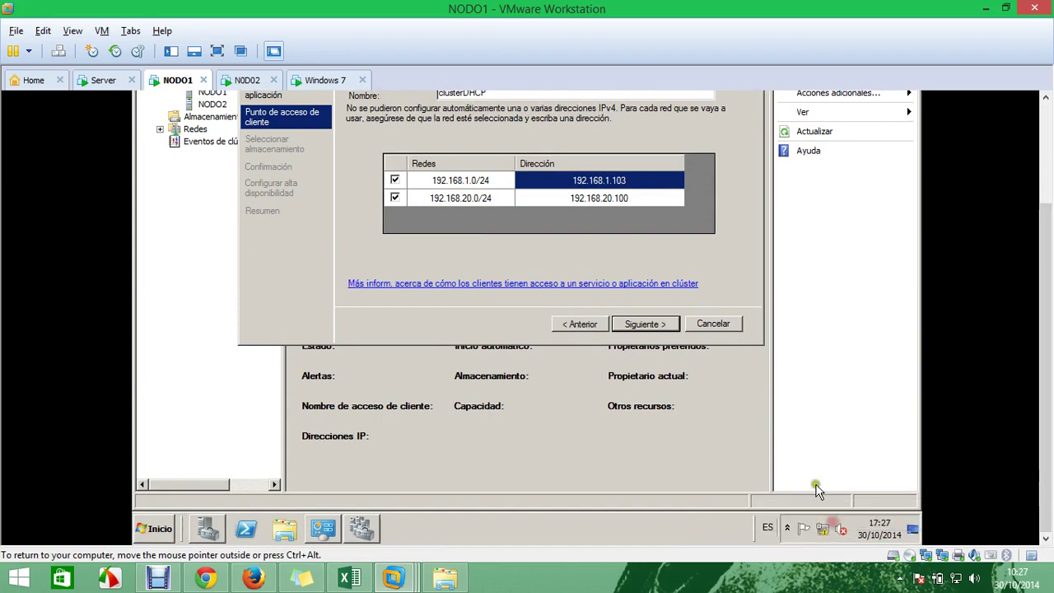
left_click_drag(1042, 204, 1043, 169)
left_click(288, 198)
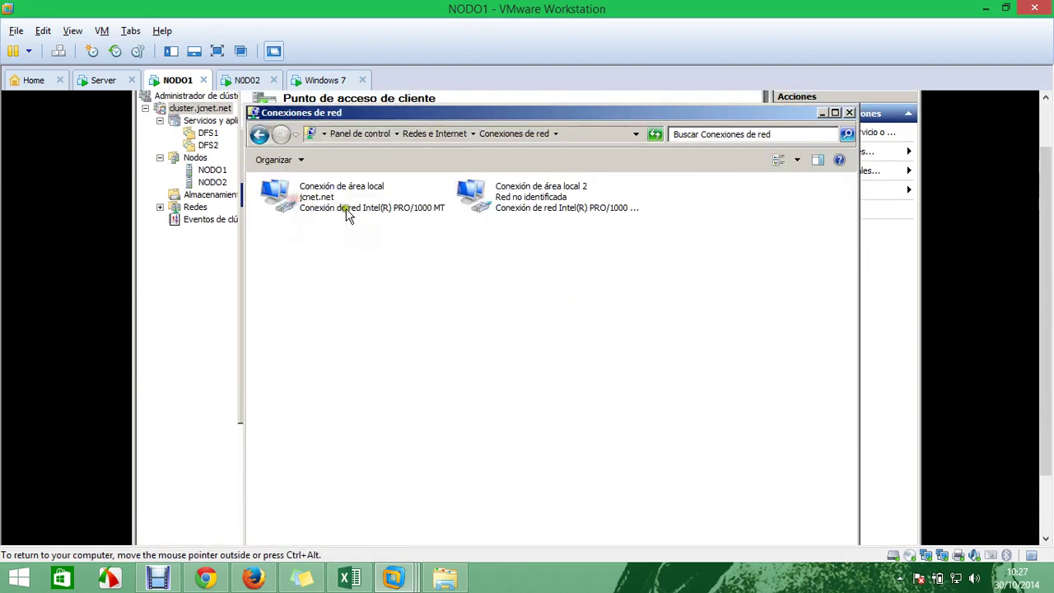
left_click(517, 205)
right_click(518, 206)
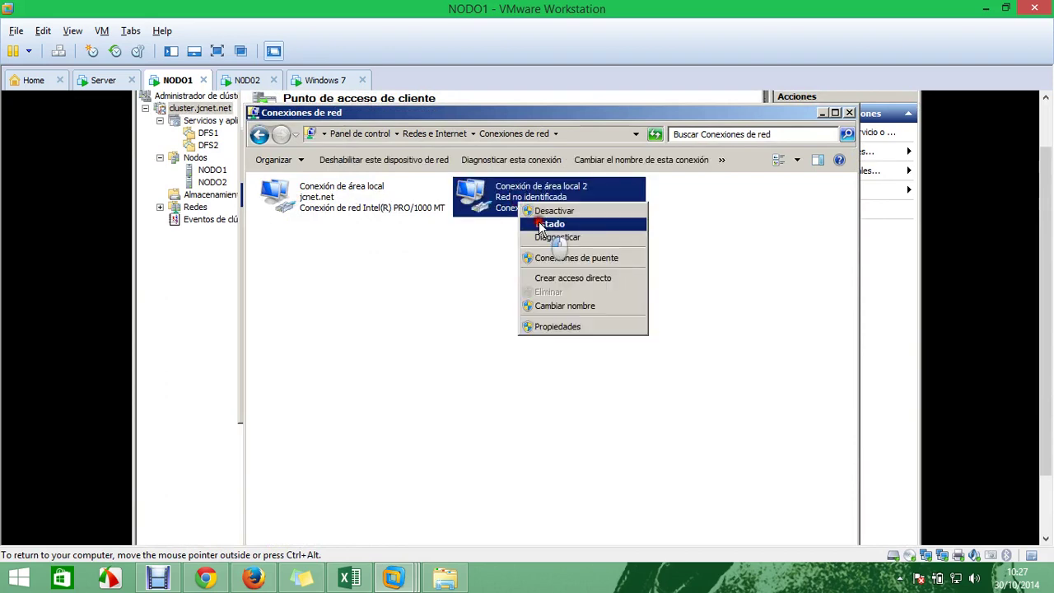
left_click(545, 222)
left_click(445, 308)
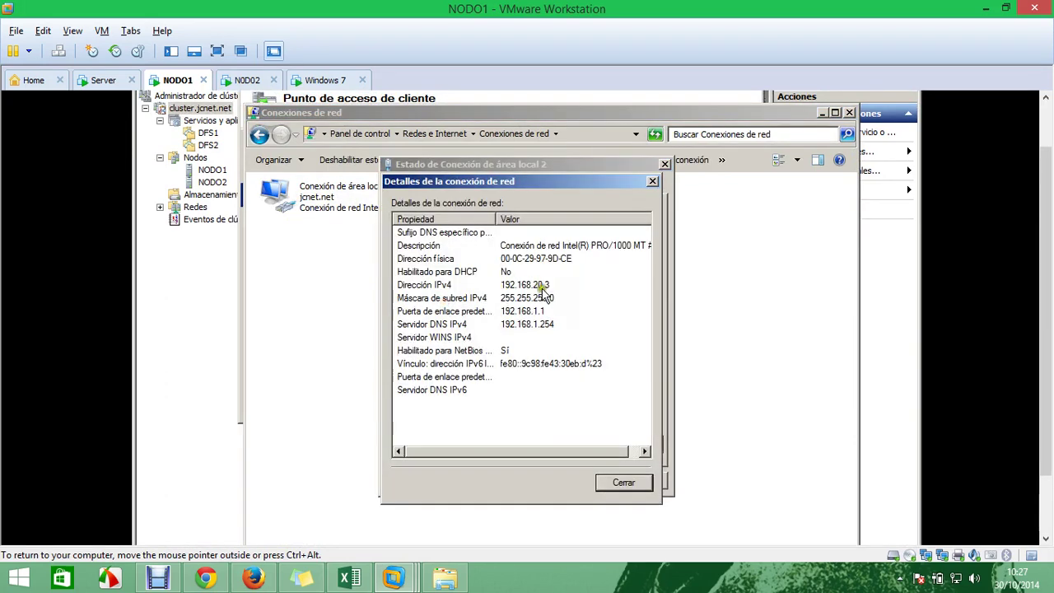
left_click(526, 287)
Check NODO2's Conexión de área local 2 IPv4 address 192.168.20.2, then go back to NODO1
left_click(247, 80)
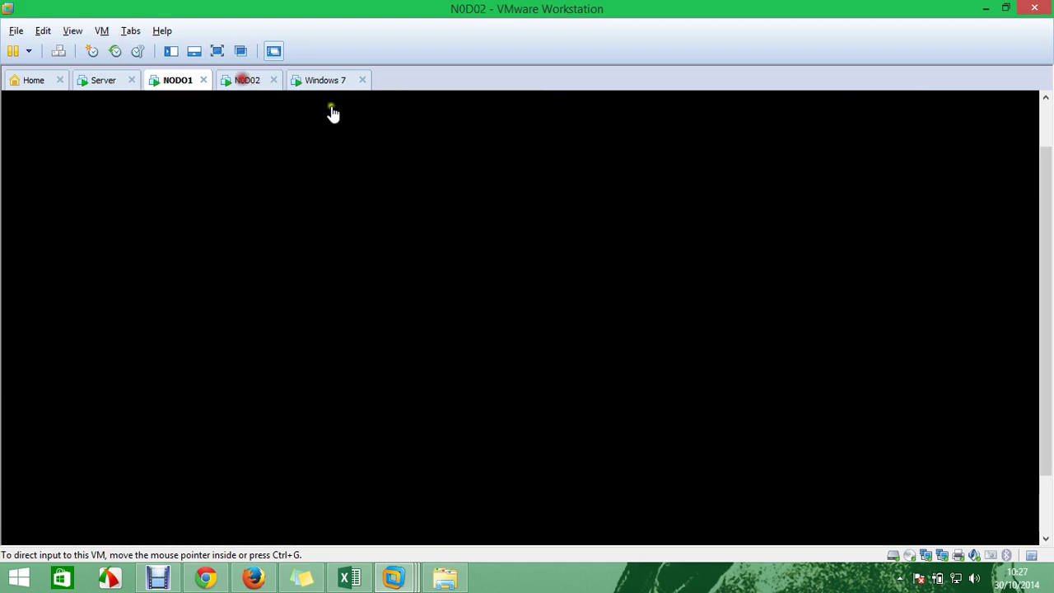
scroll(1039, 271, "down", 2)
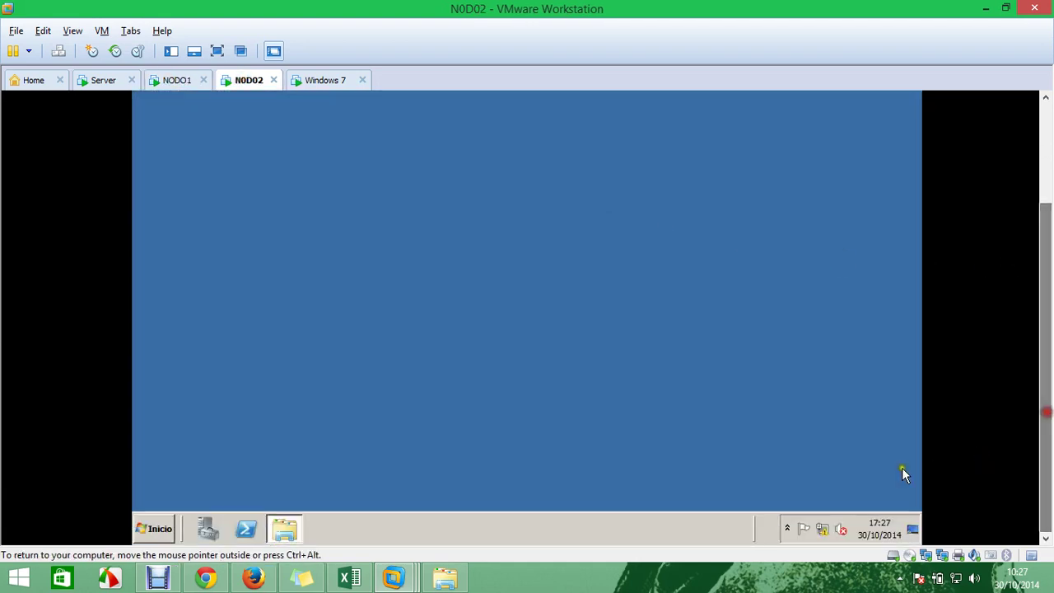
right_click(824, 528)
left_click(823, 515)
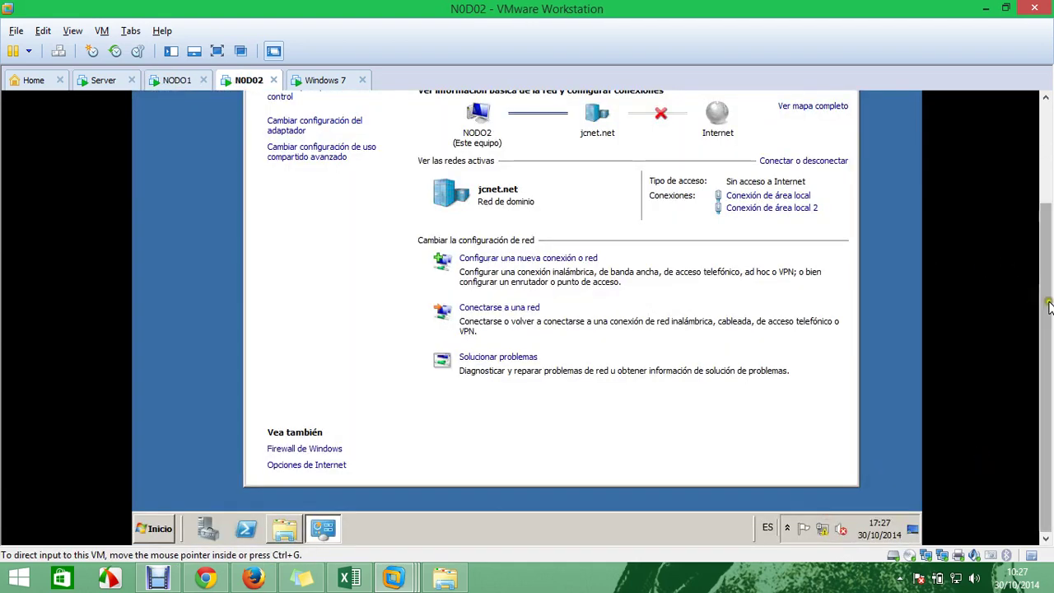
scroll(1047, 302, "up", 2)
left_click(306, 262)
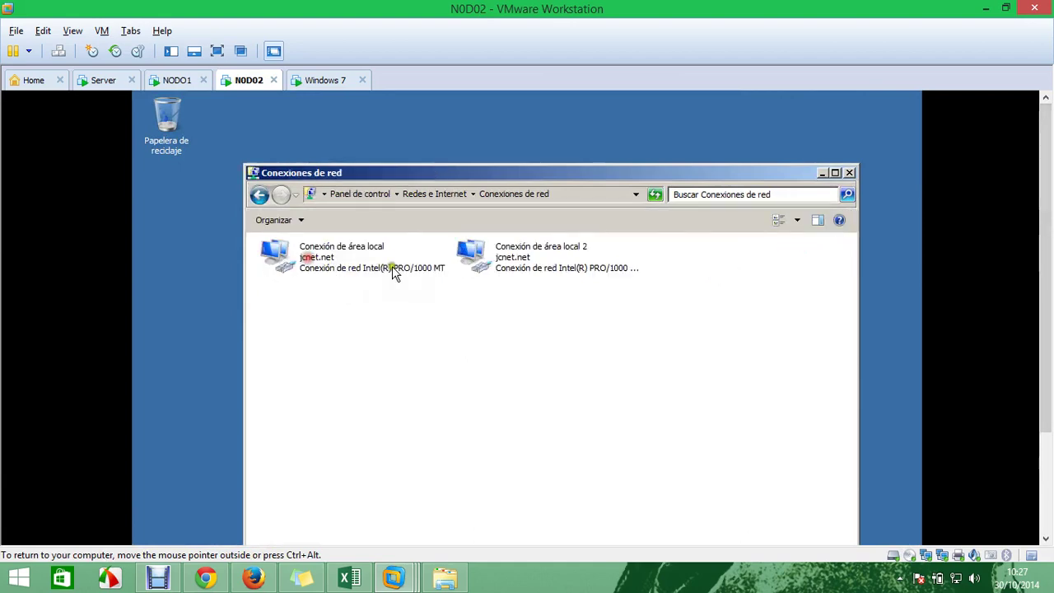
left_click(512, 262)
right_click(512, 262)
left_click(527, 280)
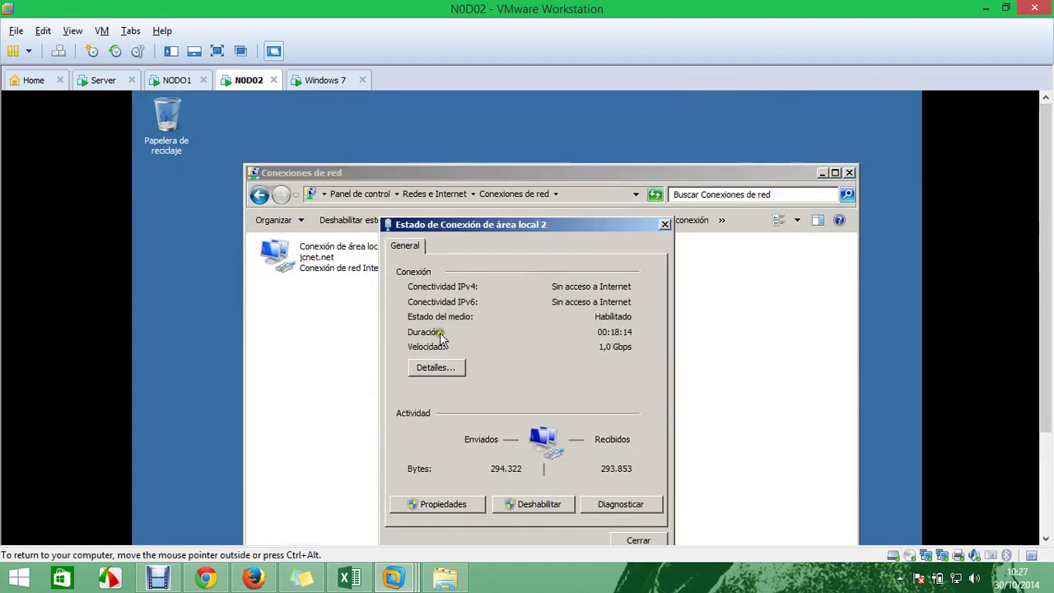
left_click(449, 370)
left_click(539, 345)
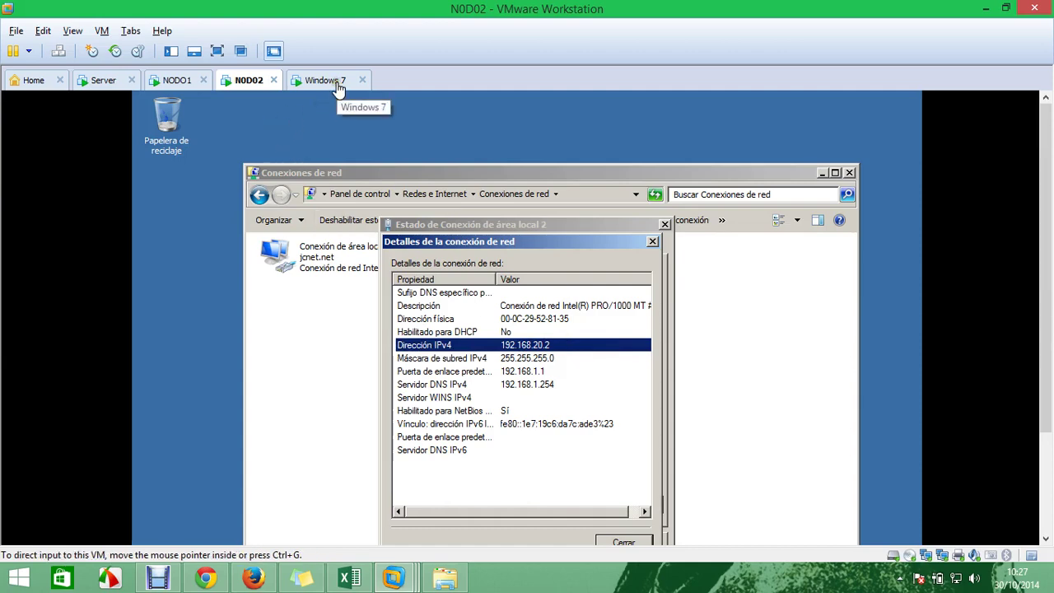
left_click(173, 80)
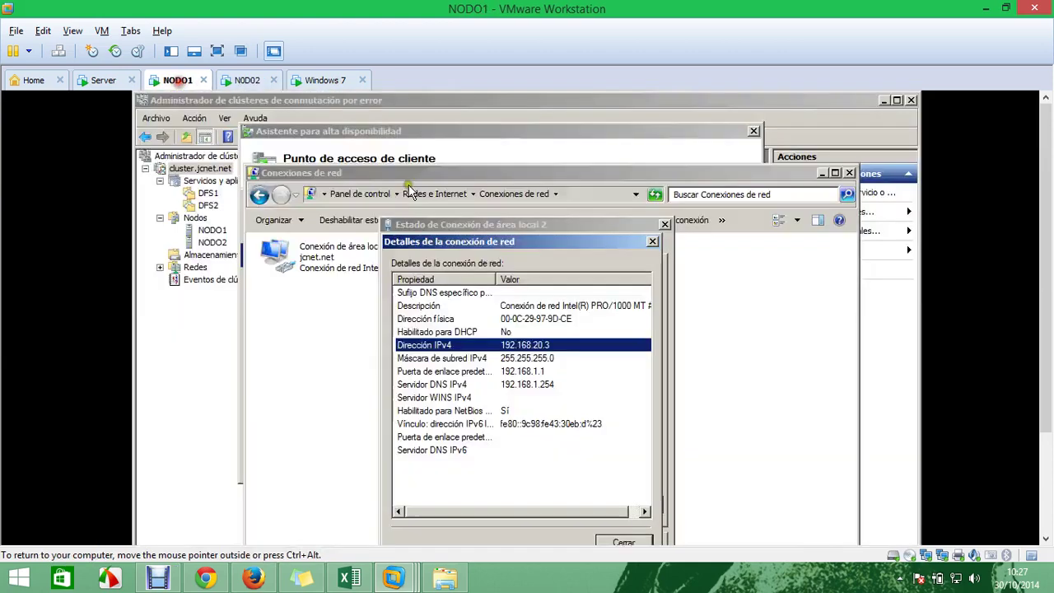
Close the connection details, status and Network Connections windows
left_click(652, 242)
left_click(664, 224)
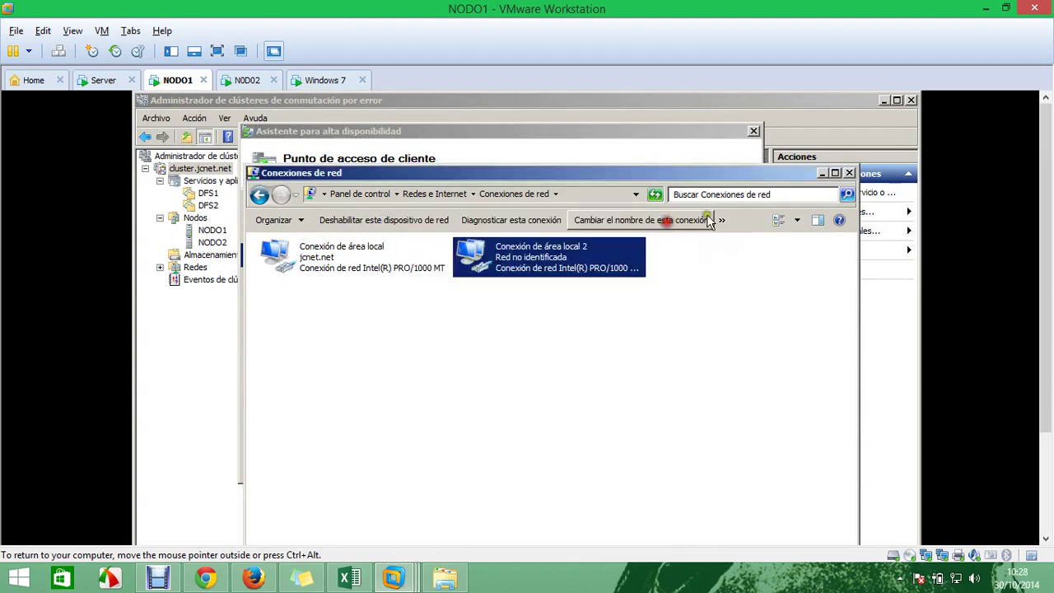
left_click(848, 173)
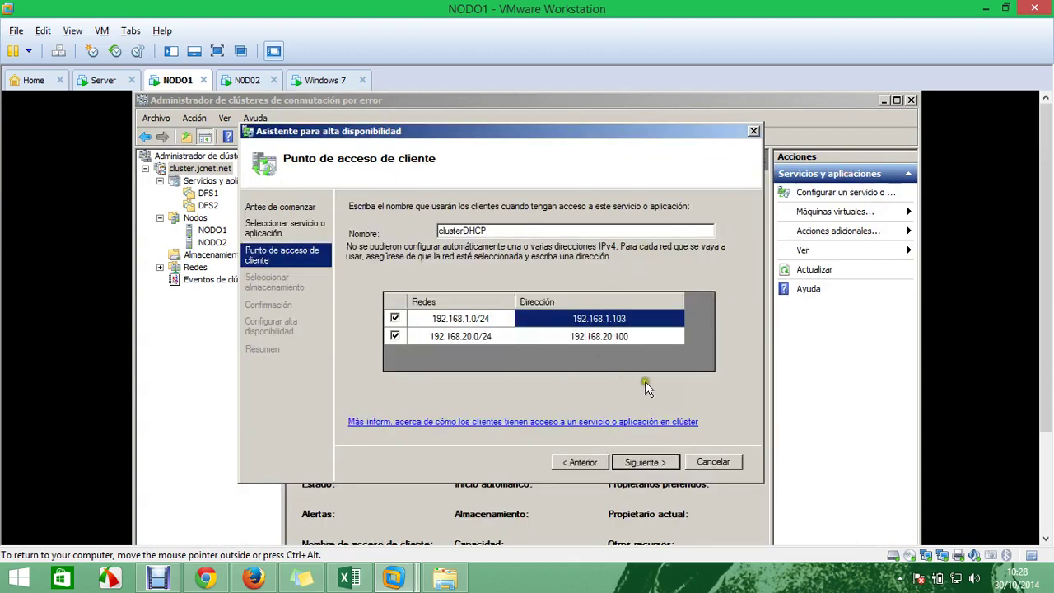
Accept the clusterDHCP access point, choose Disco de clúster 4 as storage, and confirm
left_click(651, 462)
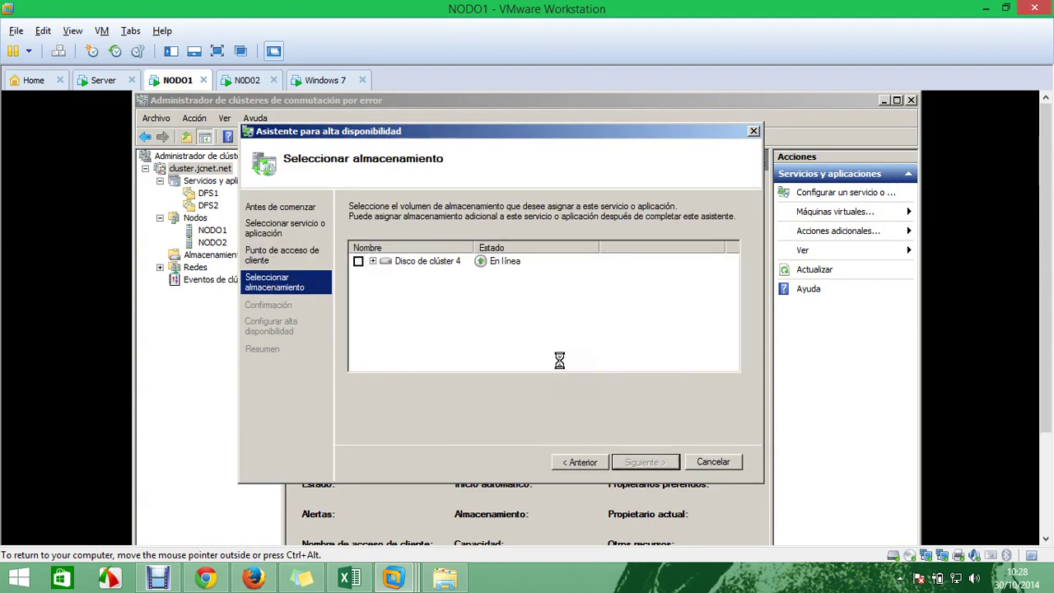
left_click(358, 262)
left_click(644, 462)
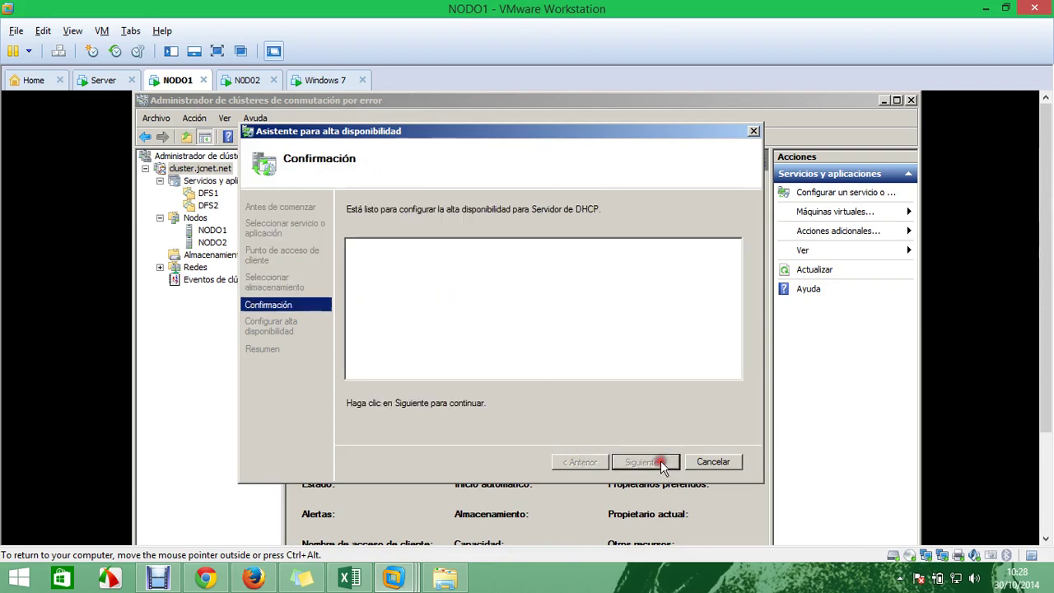
left_click(522, 277)
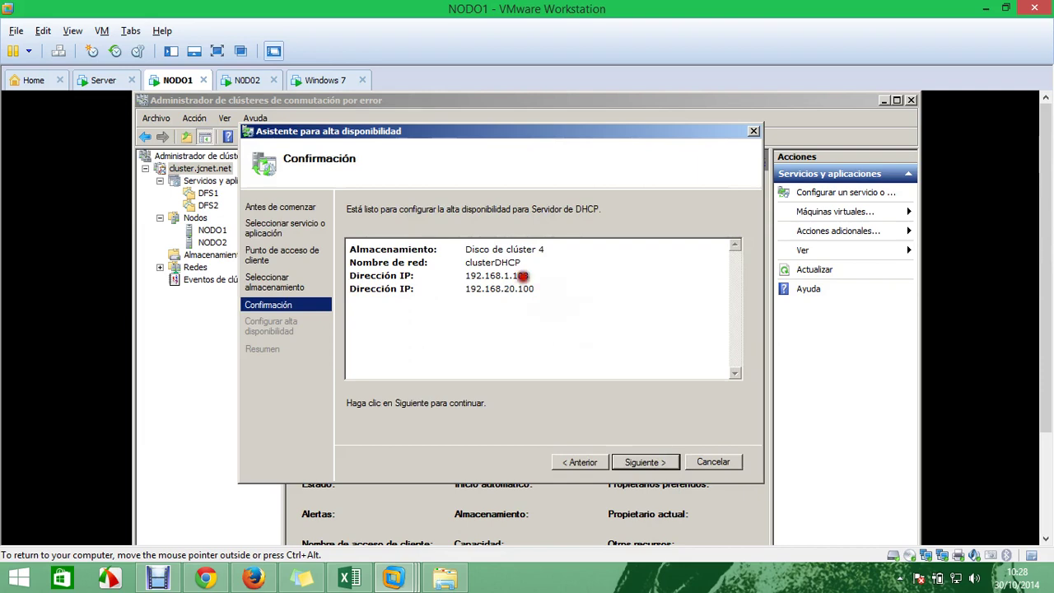
left_click(664, 461)
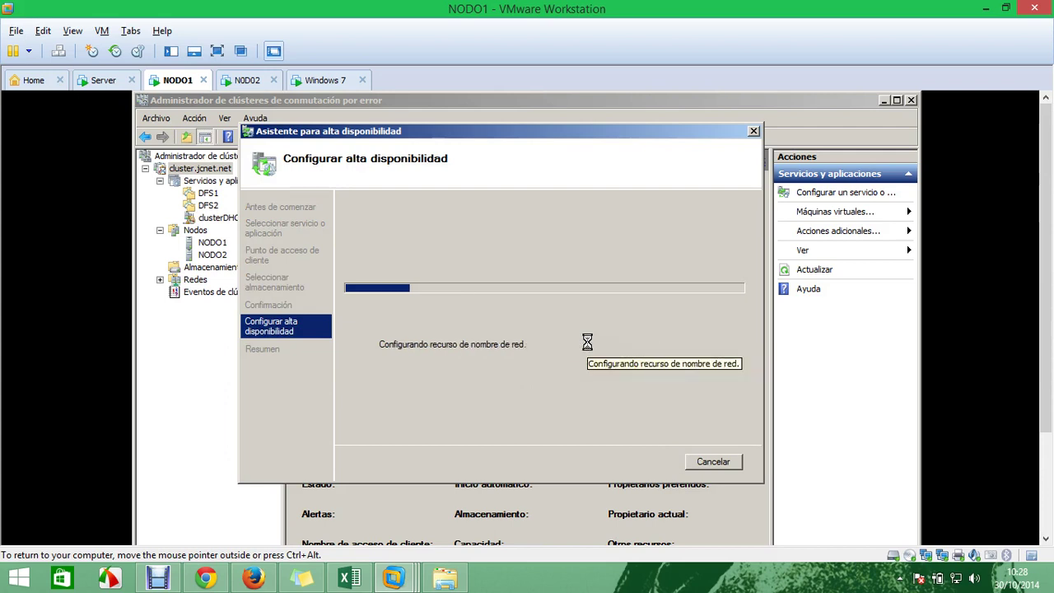
On the Server VM, close iSCSI Target and open the storage (E:) drive
left_click(96, 82)
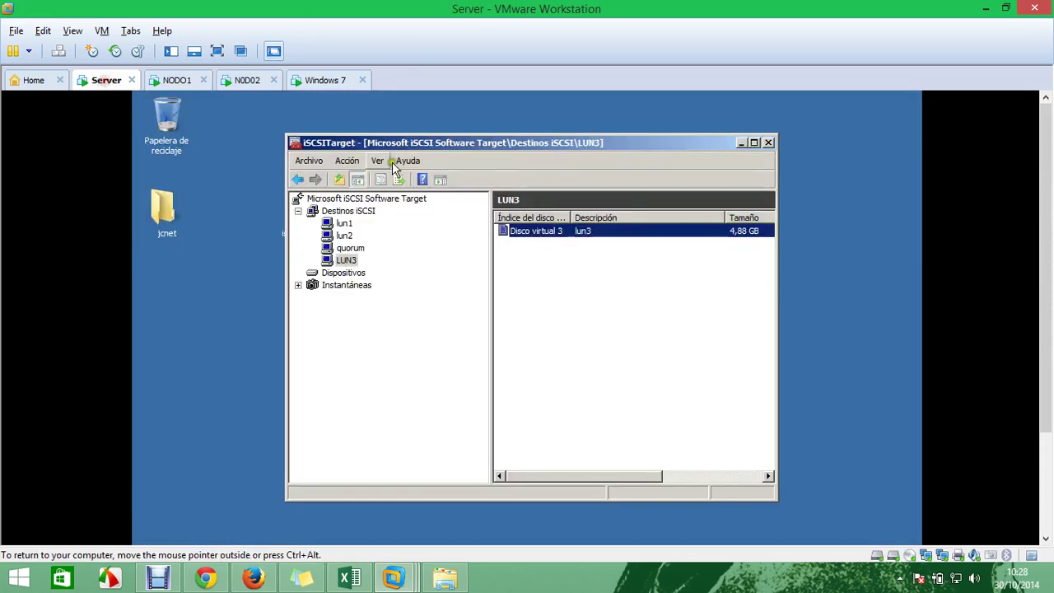
left_click(768, 142)
left_click_drag(1045, 140, 1047, 247)
left_click(156, 530)
left_click(385, 292)
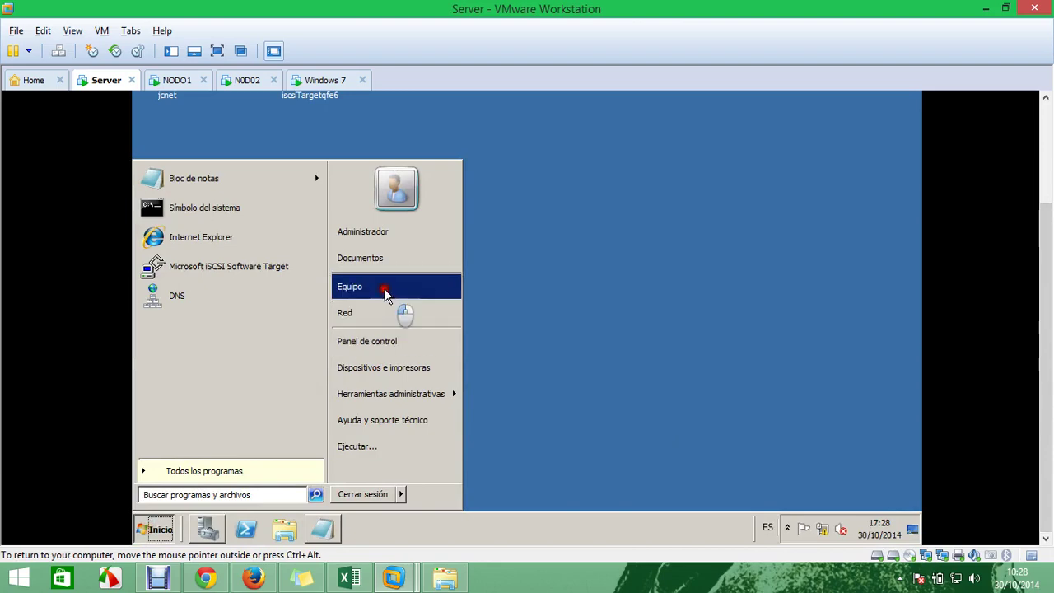
double_click(705, 125)
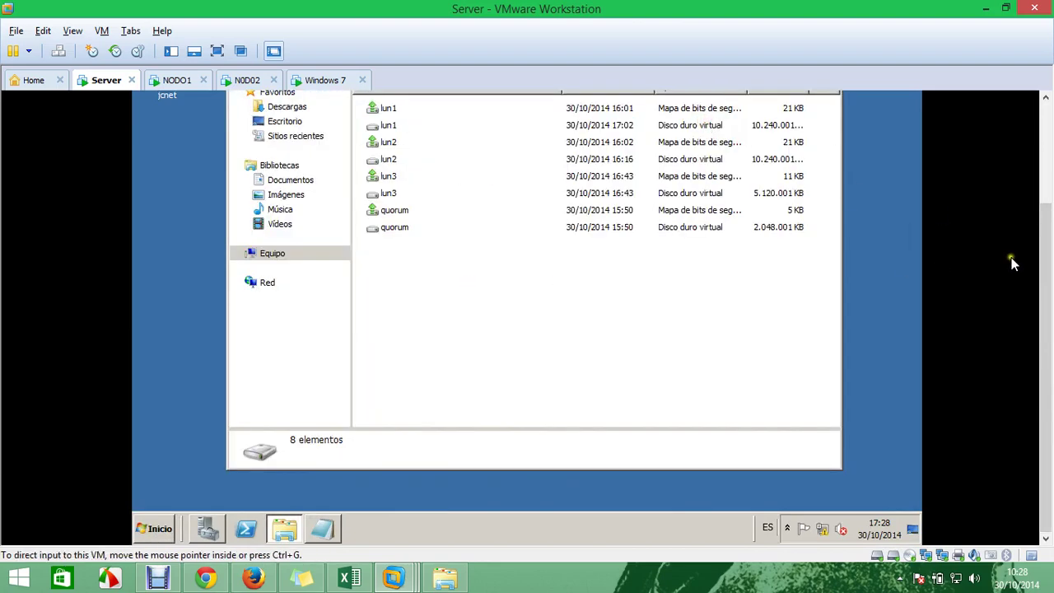
Widen the Tipo column, inspect lun1, lun2, lun3 and quorum disks, then close Explorer
left_click_drag(1046, 261, 1046, 196)
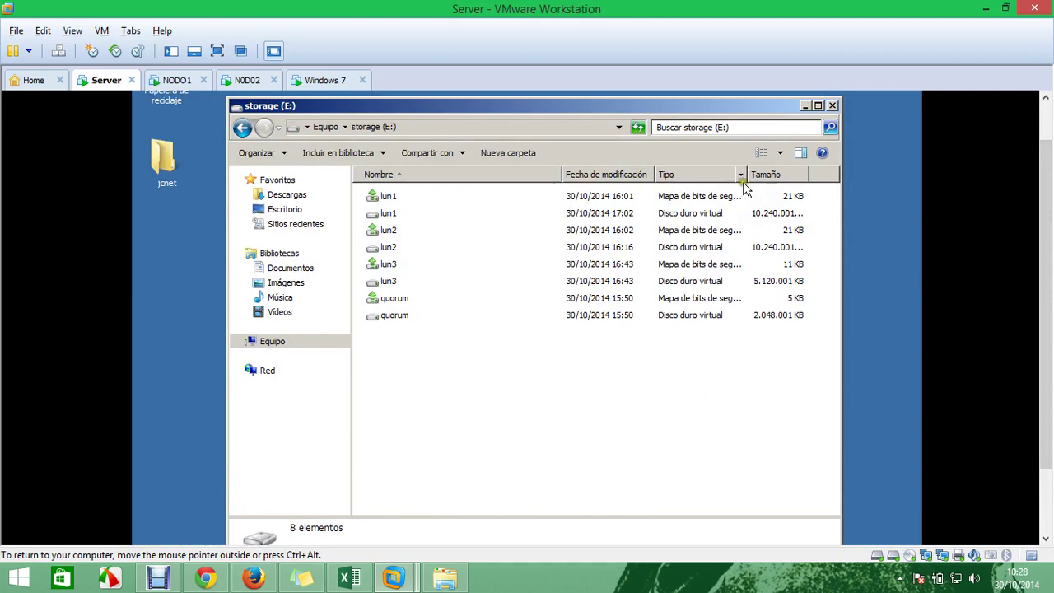
left_click_drag(749, 173, 875, 184)
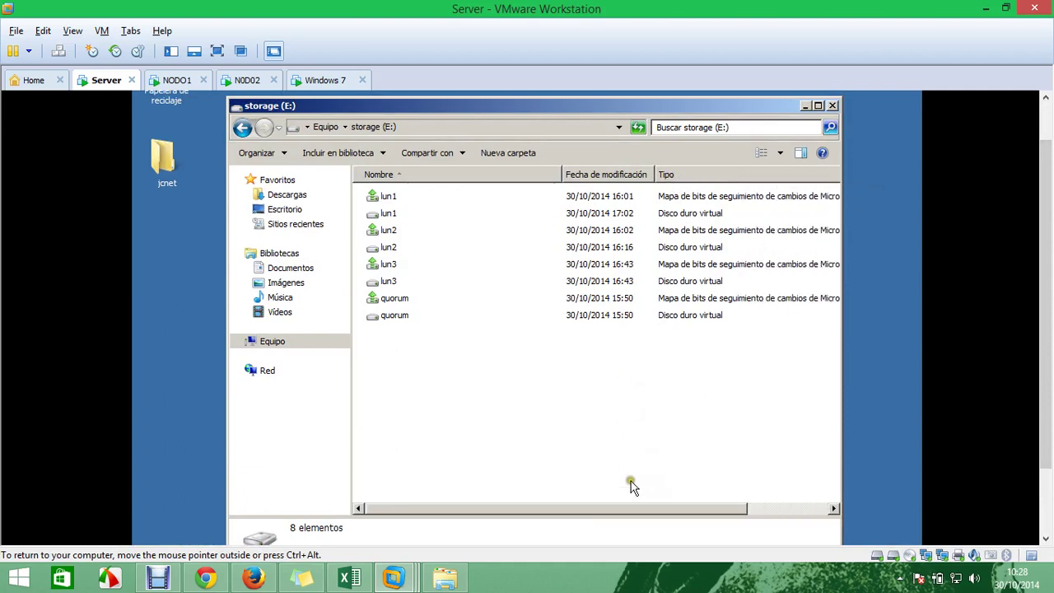
left_click(682, 216)
left_click(701, 248)
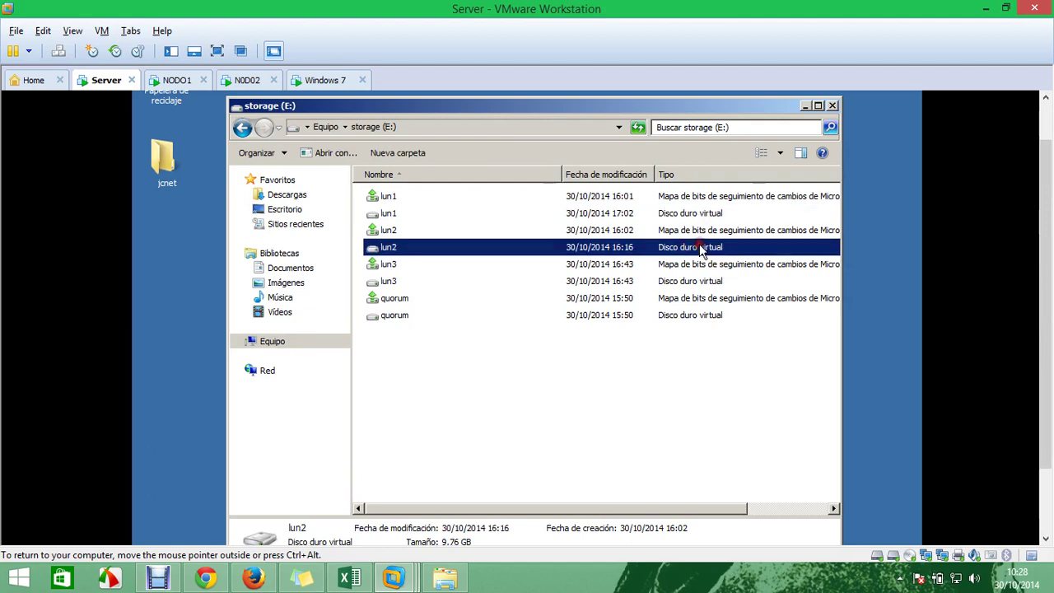
left_click(714, 283)
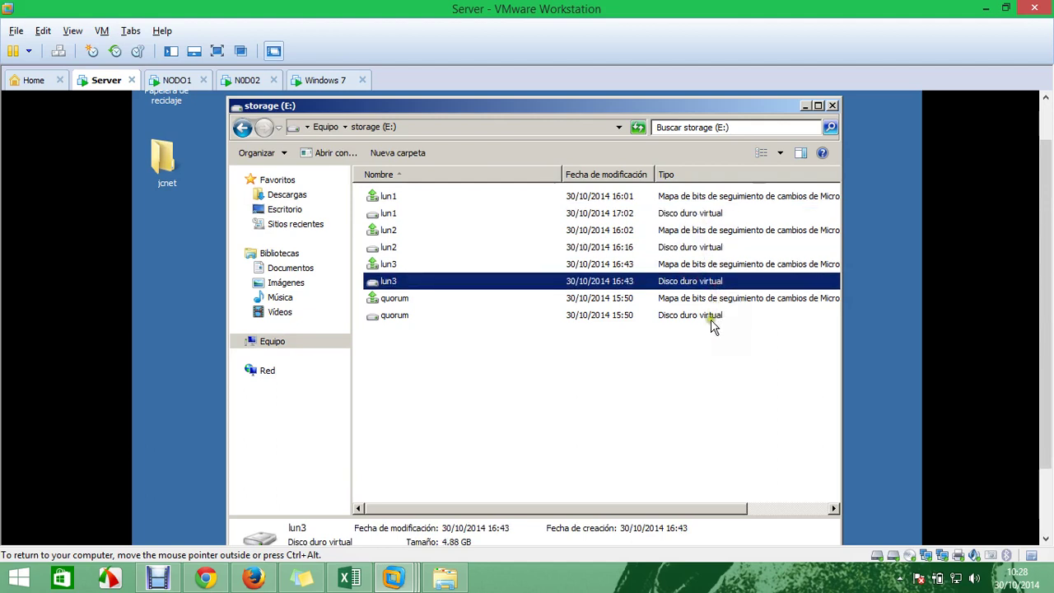
left_click(712, 318)
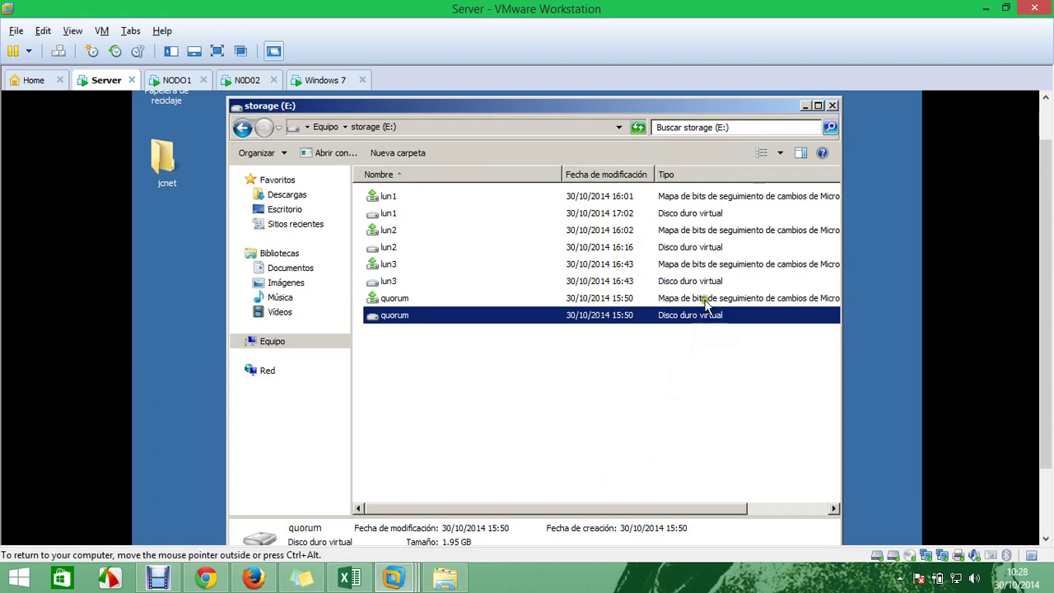
left_click(832, 105)
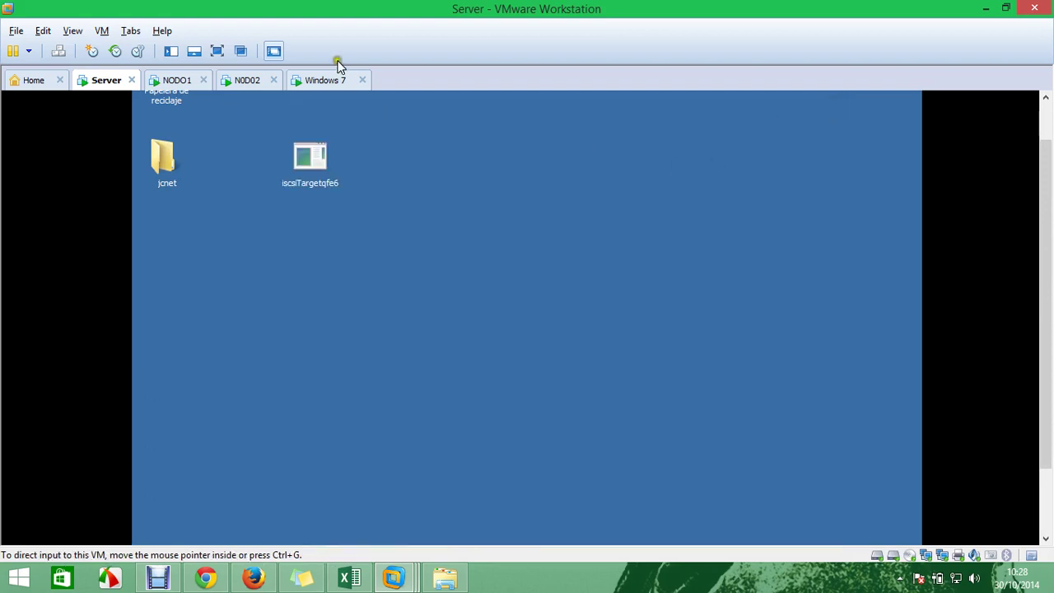
left_click(177, 80)
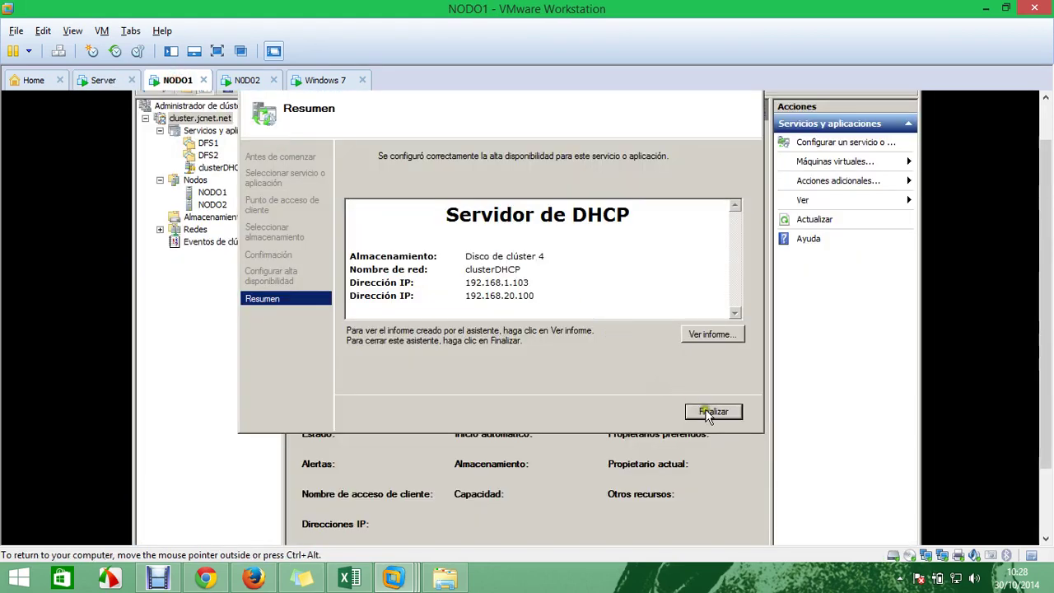
Finish the wizard, select the clusterDHCP service and launch Administrar DHCP from Actions
left_click(708, 411)
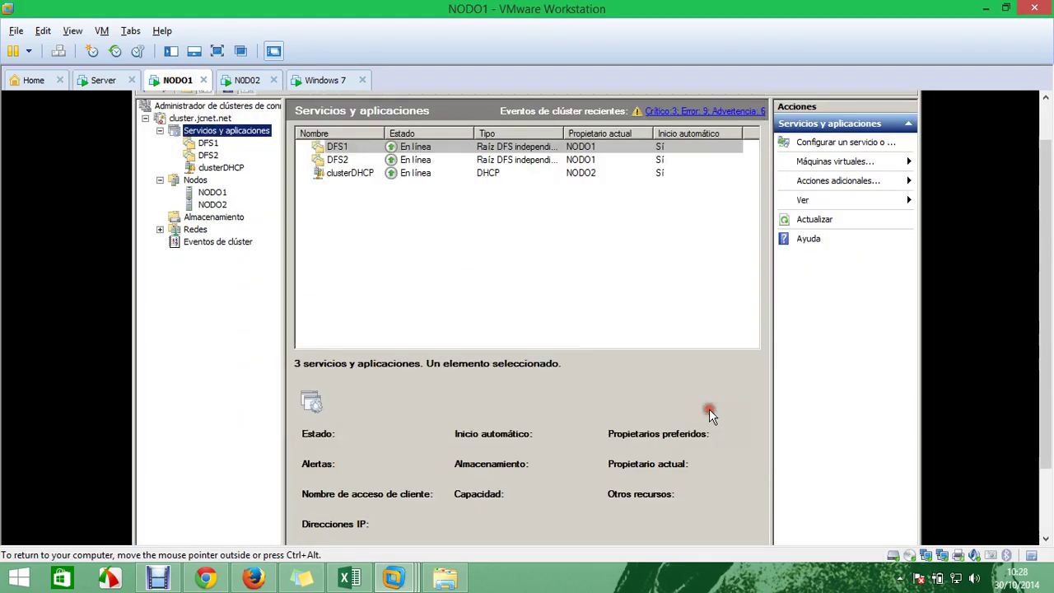
left_click(221, 168)
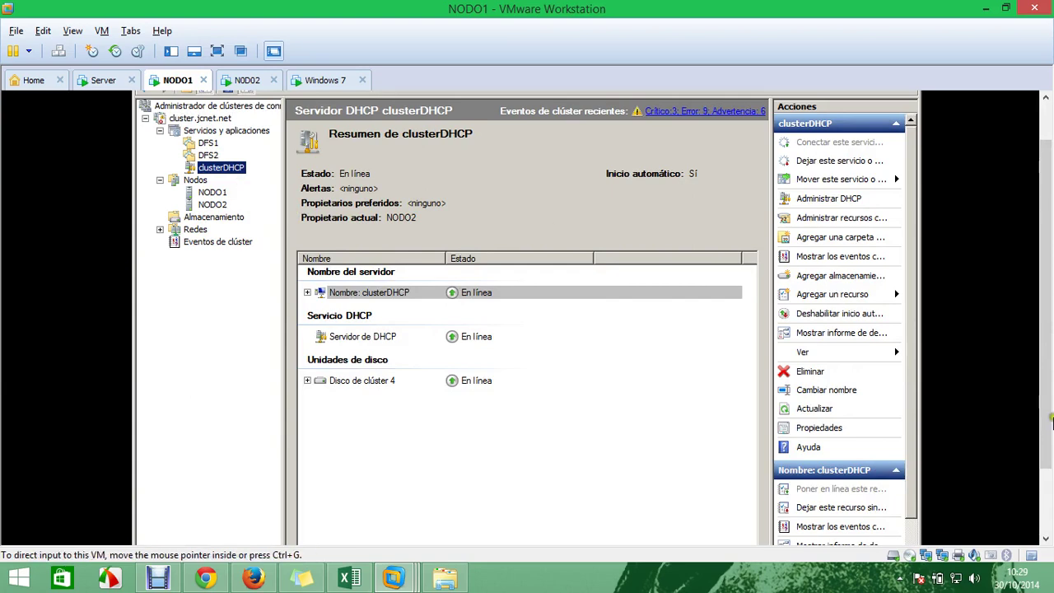
mouse_move(1050, 426)
left_mouse_down()
mouse_move(1050, 478)
mouse_move(1051, 415)
left_mouse_up()
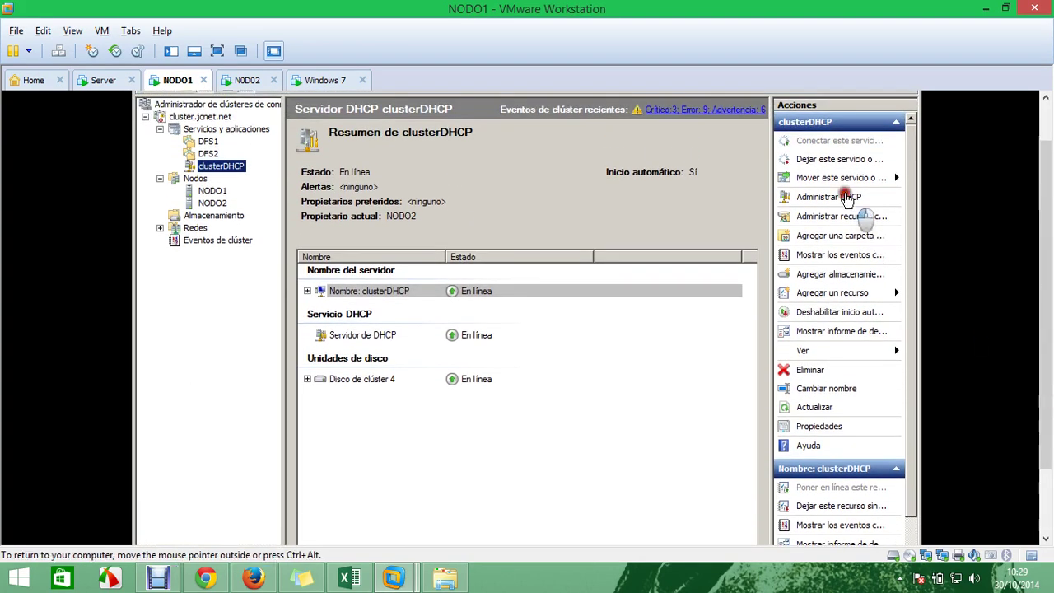
left_click(848, 197)
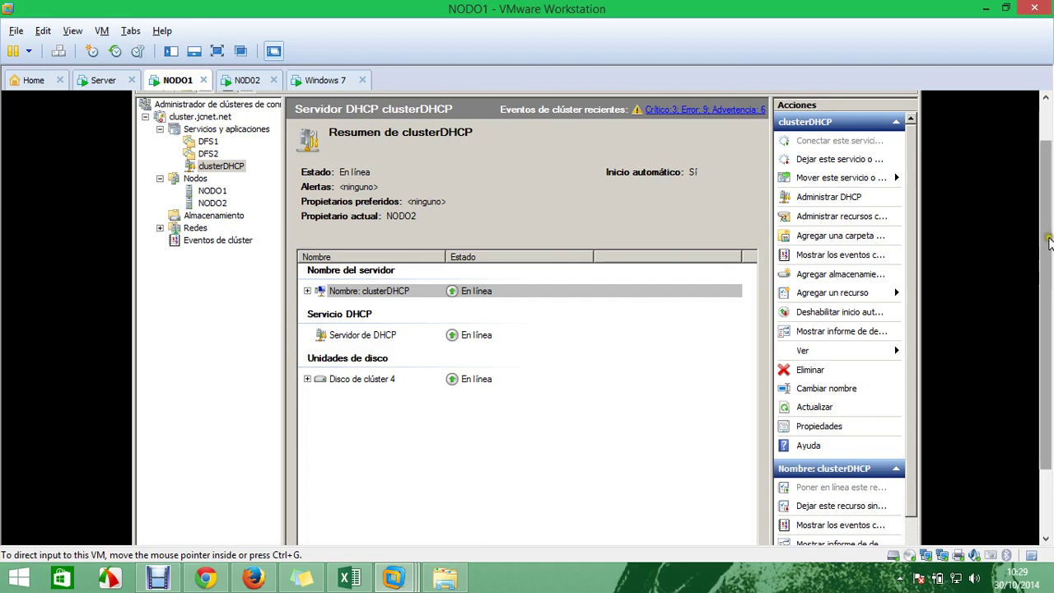
scroll(1041, 422, "down", 2)
scroll(1041, 421, "up", 3)
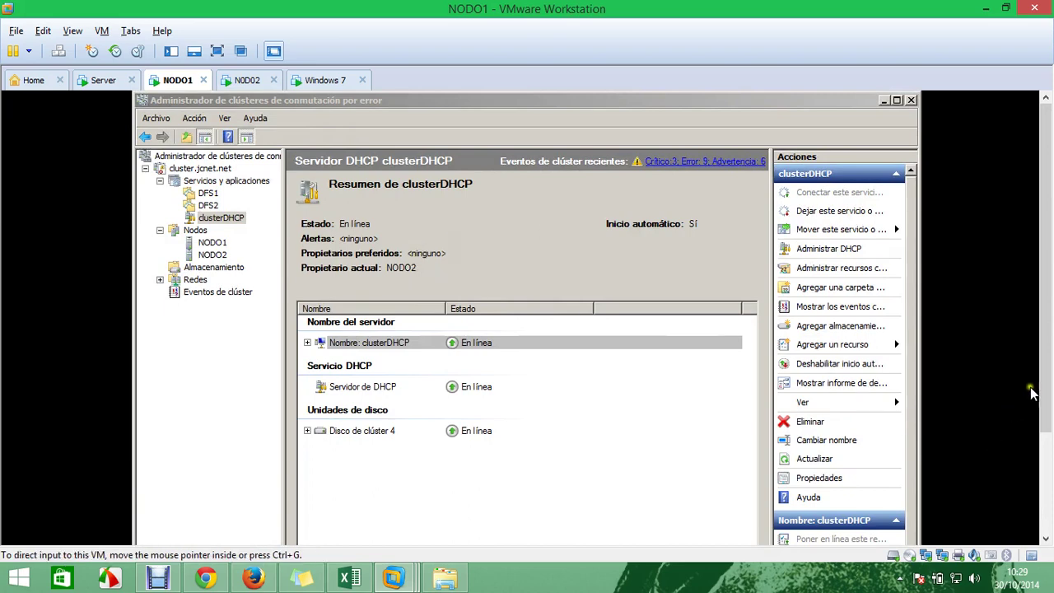
scroll(1047, 350, "down", 2)
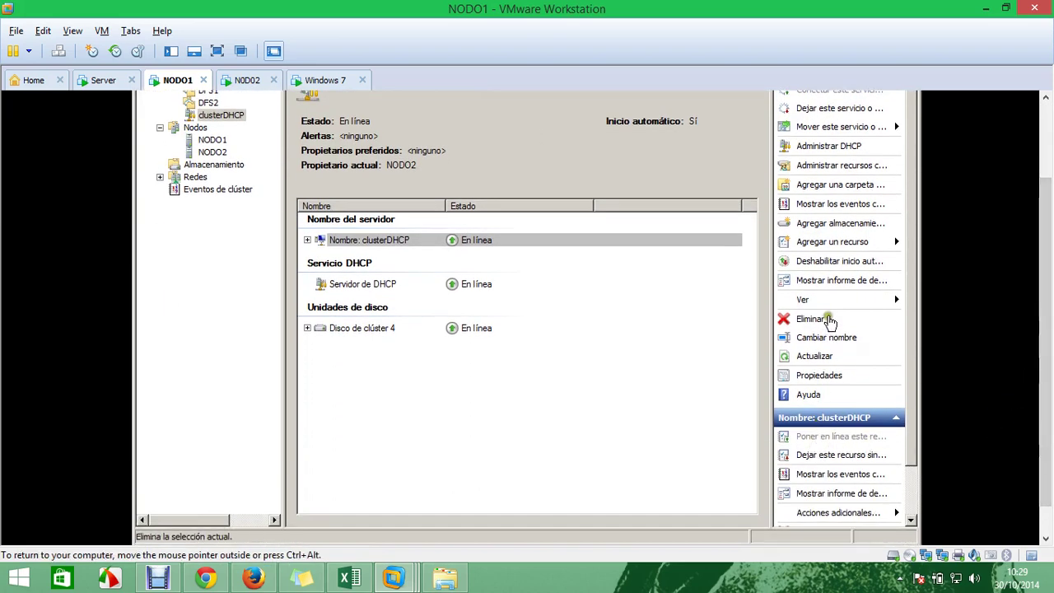
left_click(820, 148)
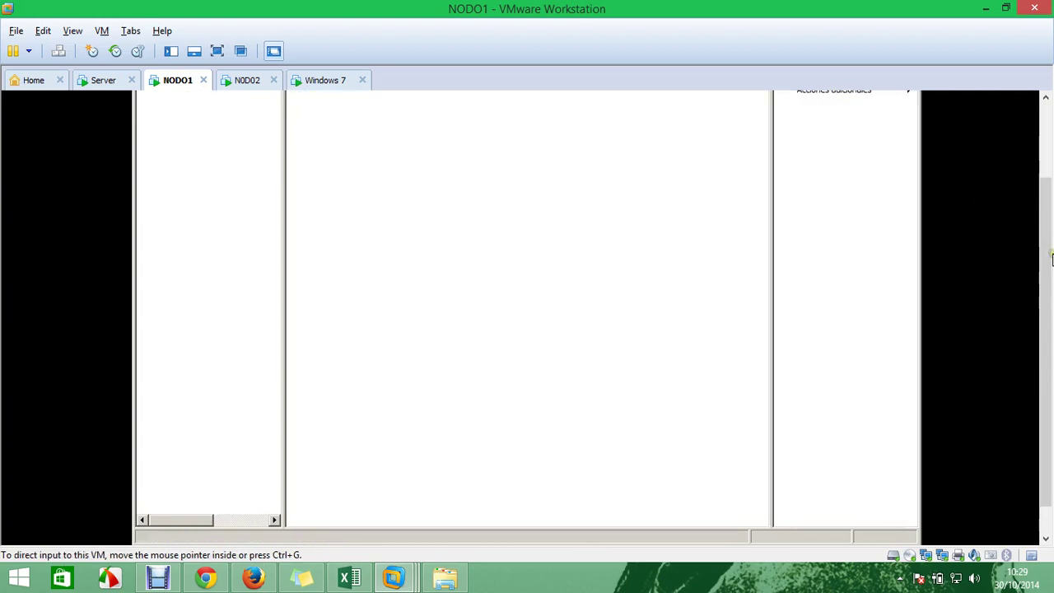
scroll(1049, 230, "up", 2)
View the address pool of scope 192.168.20.0: 192.168.20.1 to 192.168.20.254
left_click(149, 169)
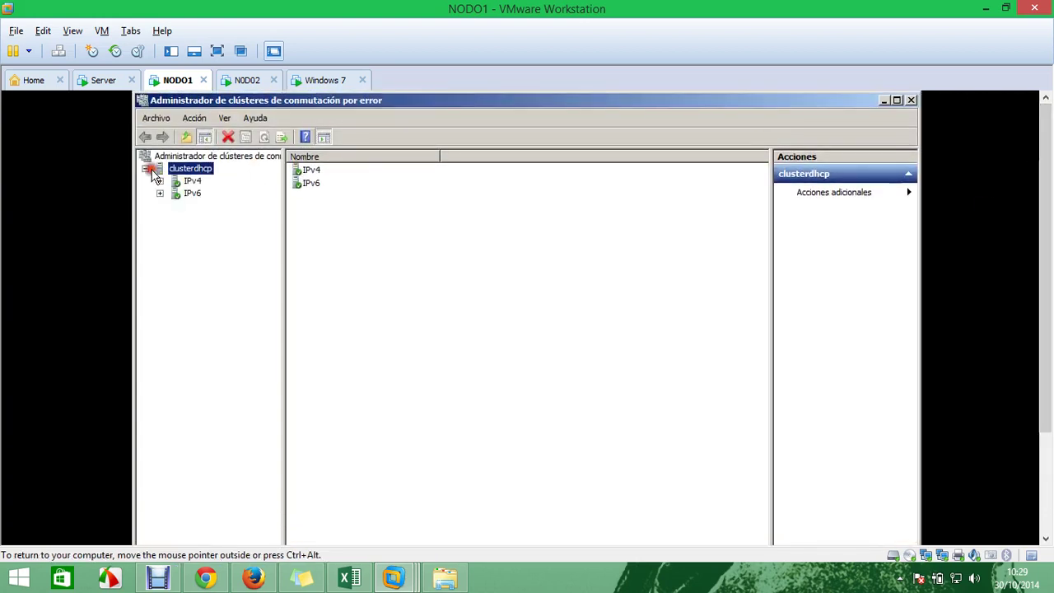
left_click(159, 180)
key("Left")
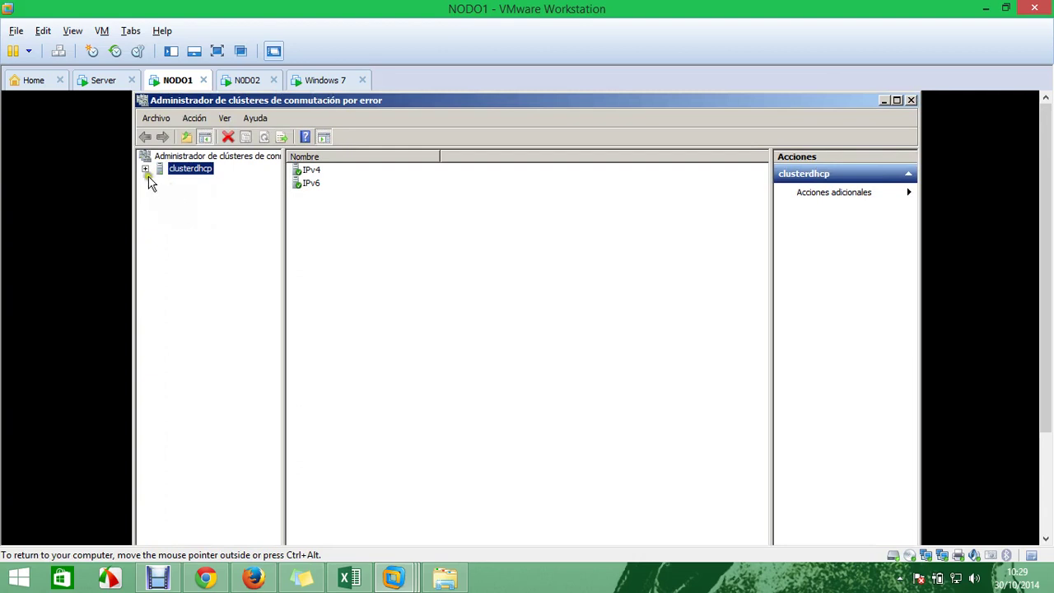
left_click(145, 168)
left_click(160, 181)
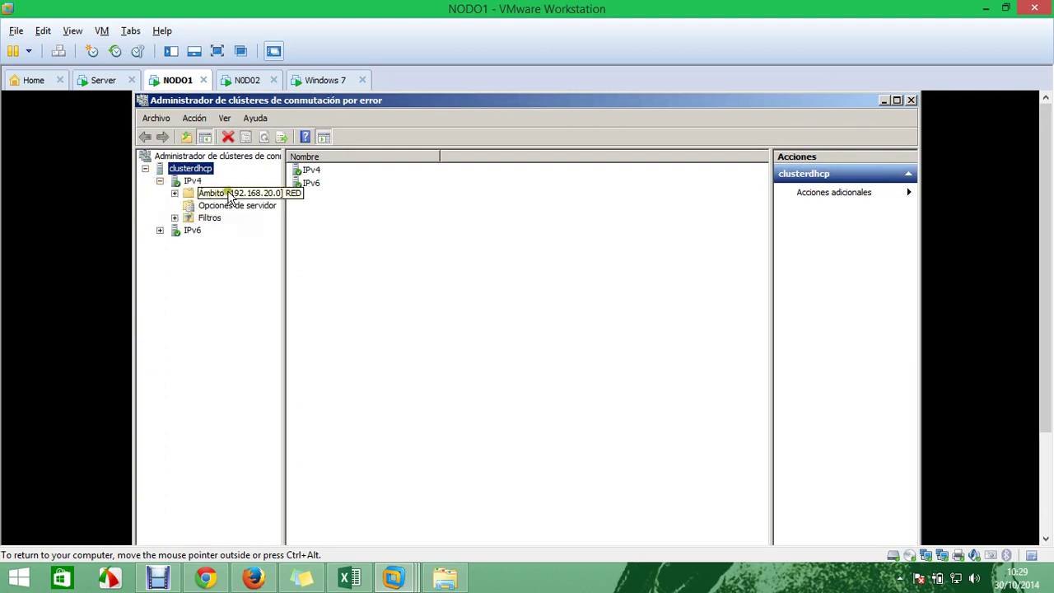
double_click(230, 194)
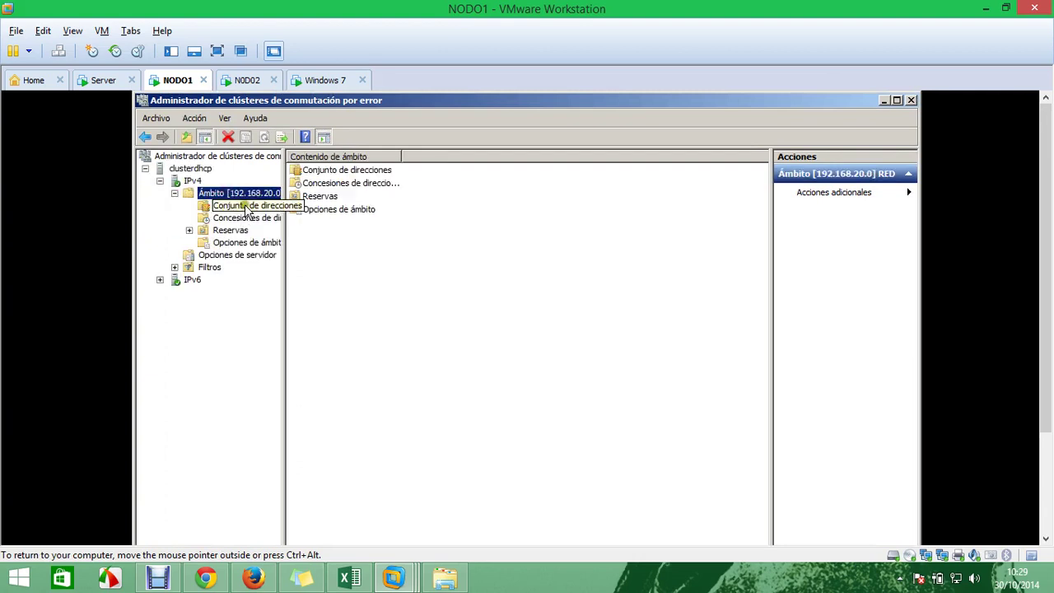
left_click(239, 206)
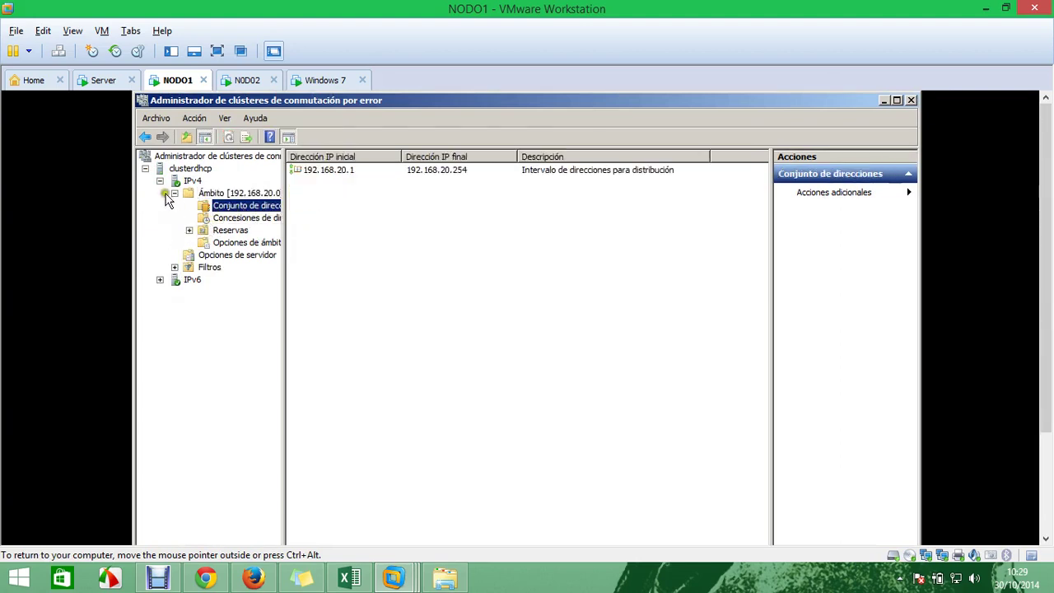
Collapse the clusterdhcp tree and browse Acciones adicionales > Todas las tareas
left_click(145, 169)
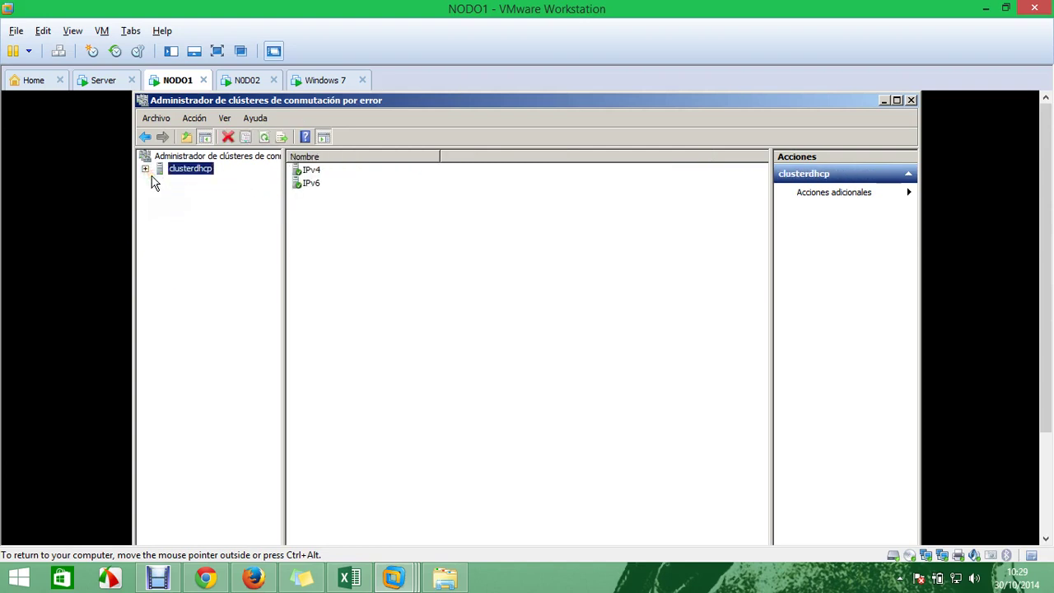
left_click_drag(1048, 247, 1049, 200)
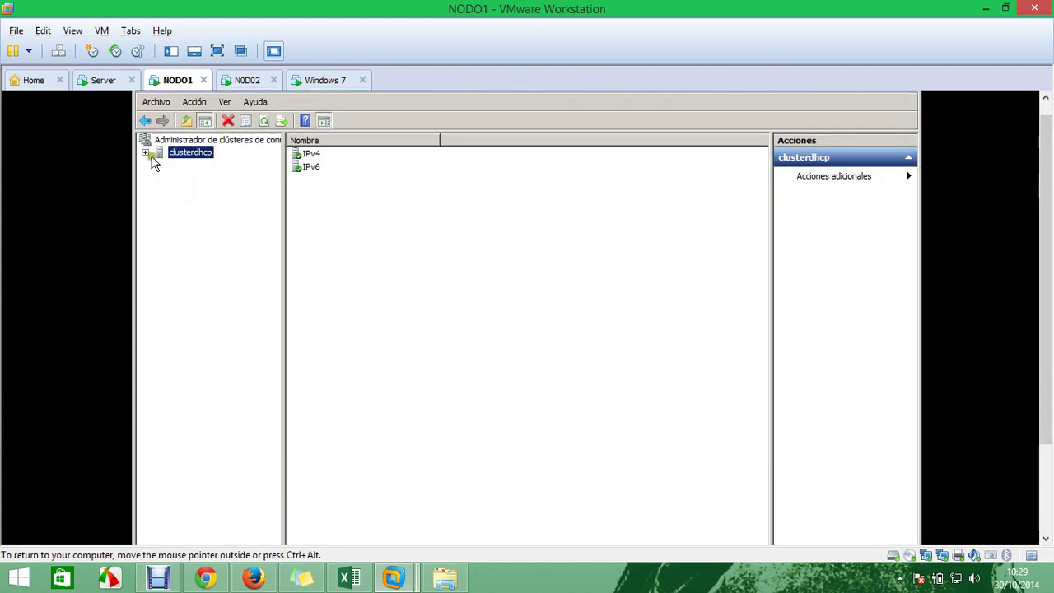
left_click(831, 176)
mouse_move(866, 240)
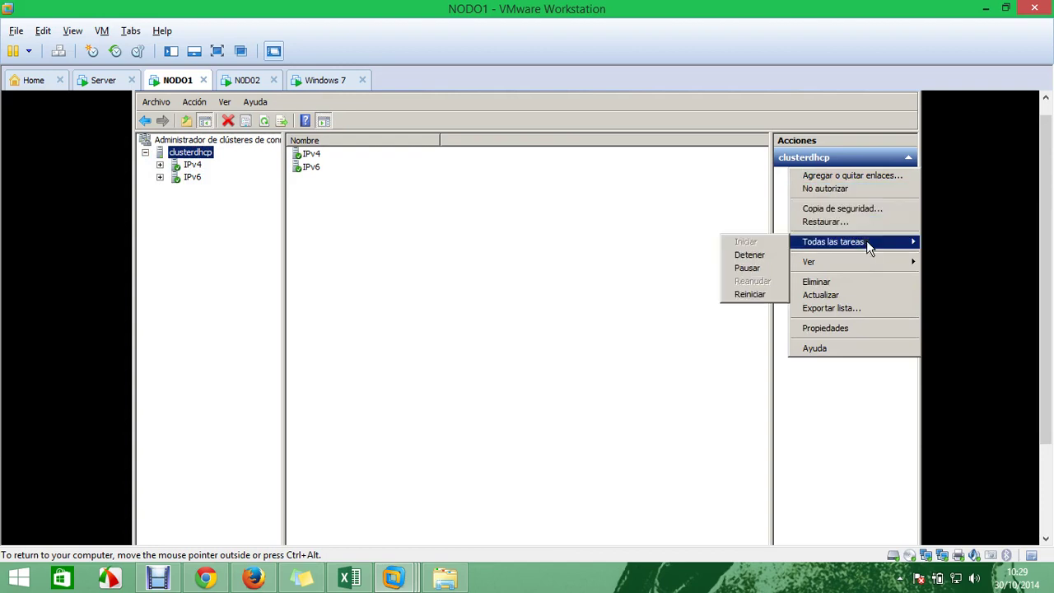
left_click(476, 273)
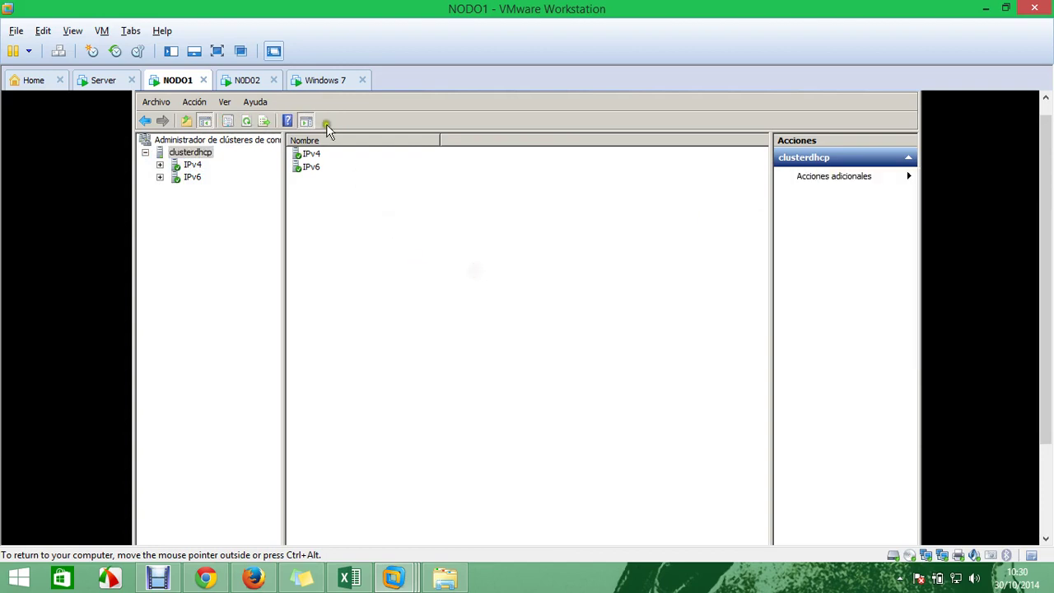
left_click(322, 82)
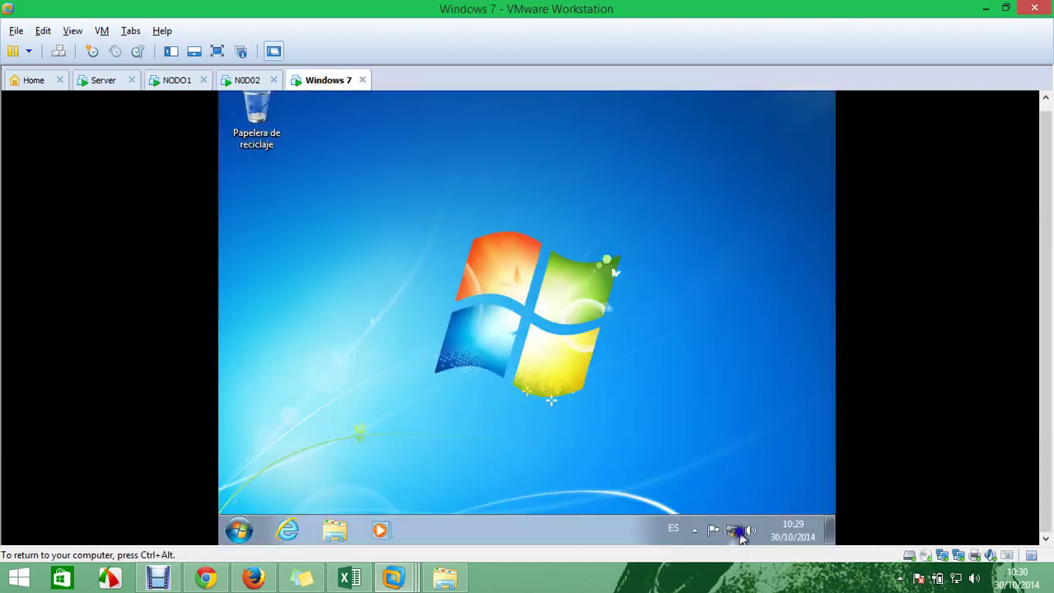
On Windows 7, check the network details of Conexión de área local 2
right_click(731, 531)
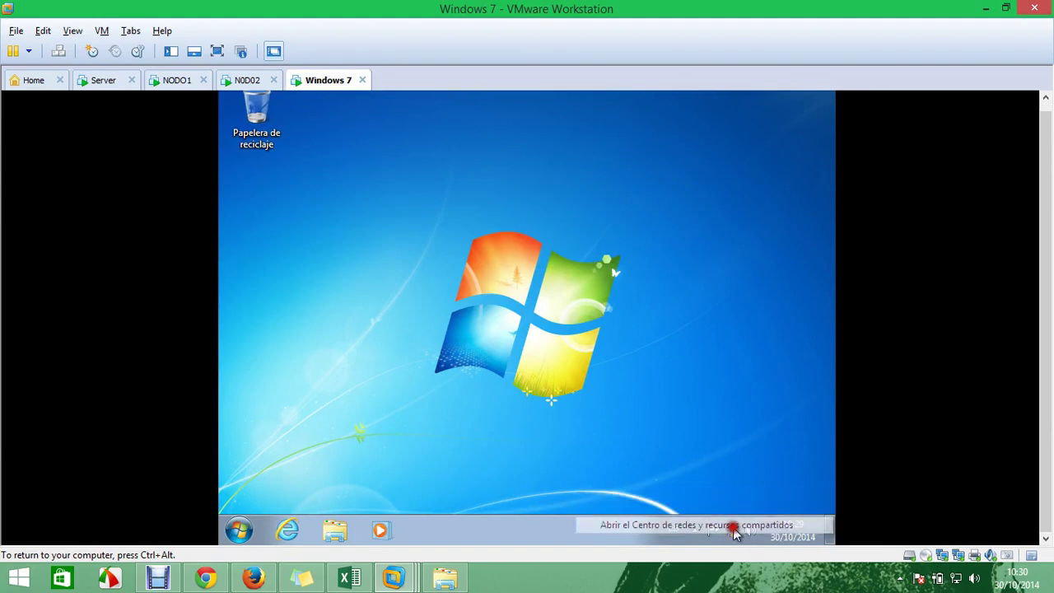
left_click(731, 523)
left_click(278, 184)
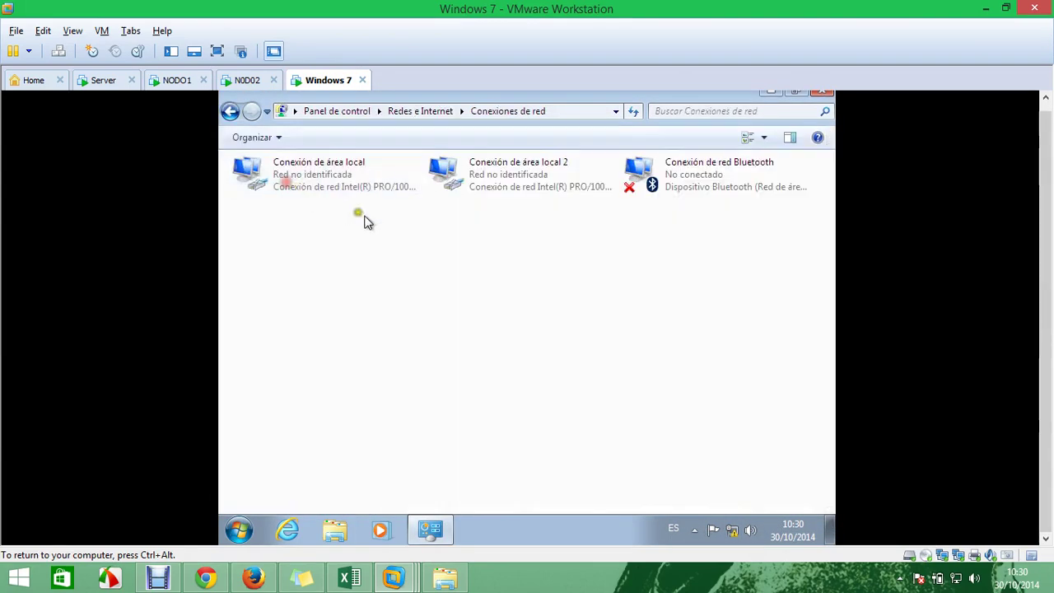
left_click(498, 184)
right_click(497, 185)
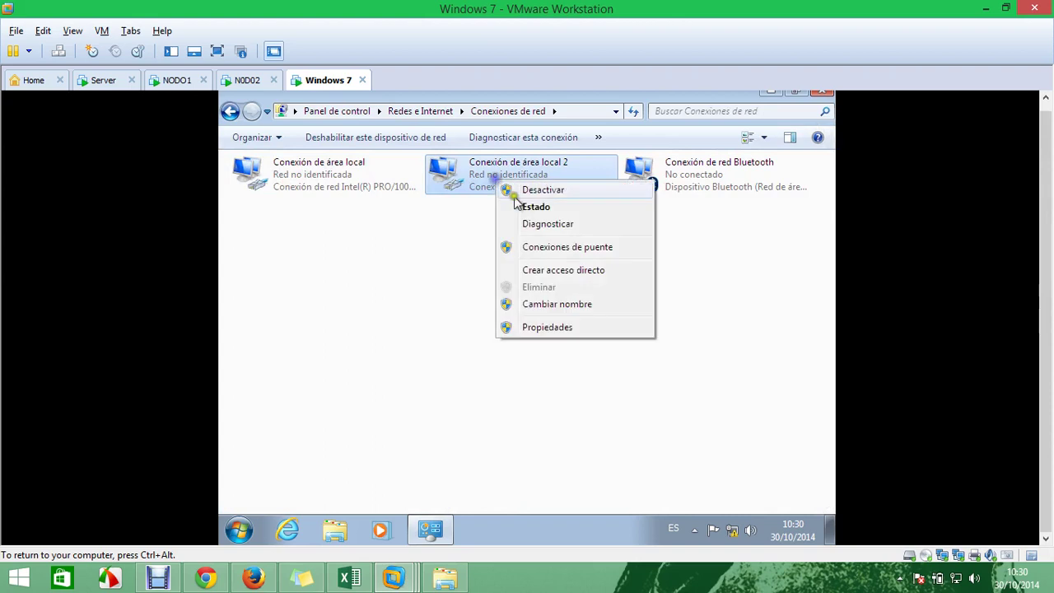
left_click(525, 205)
left_click(436, 296)
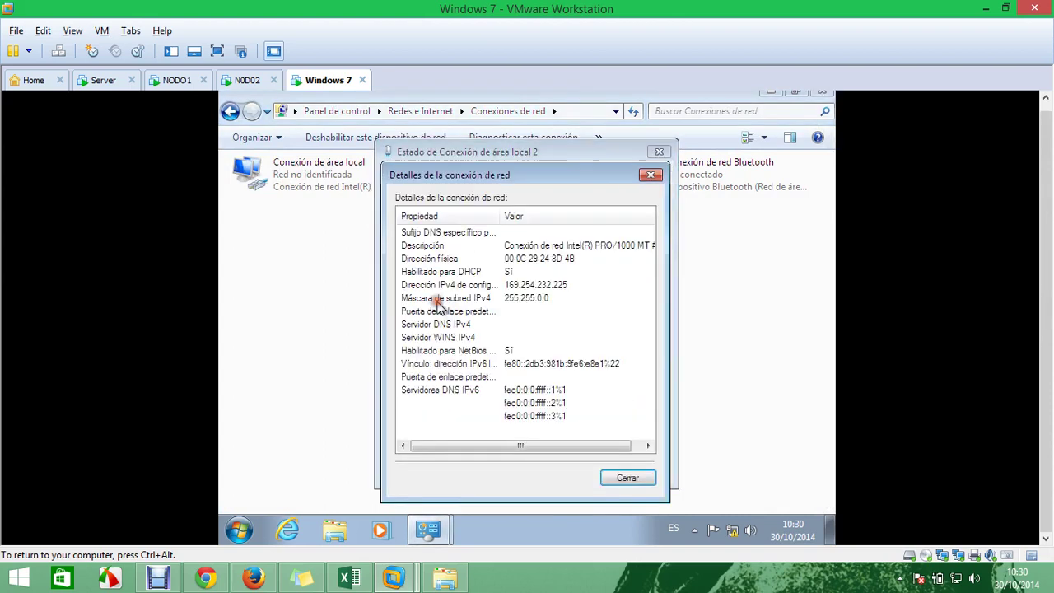
left_click(628, 477)
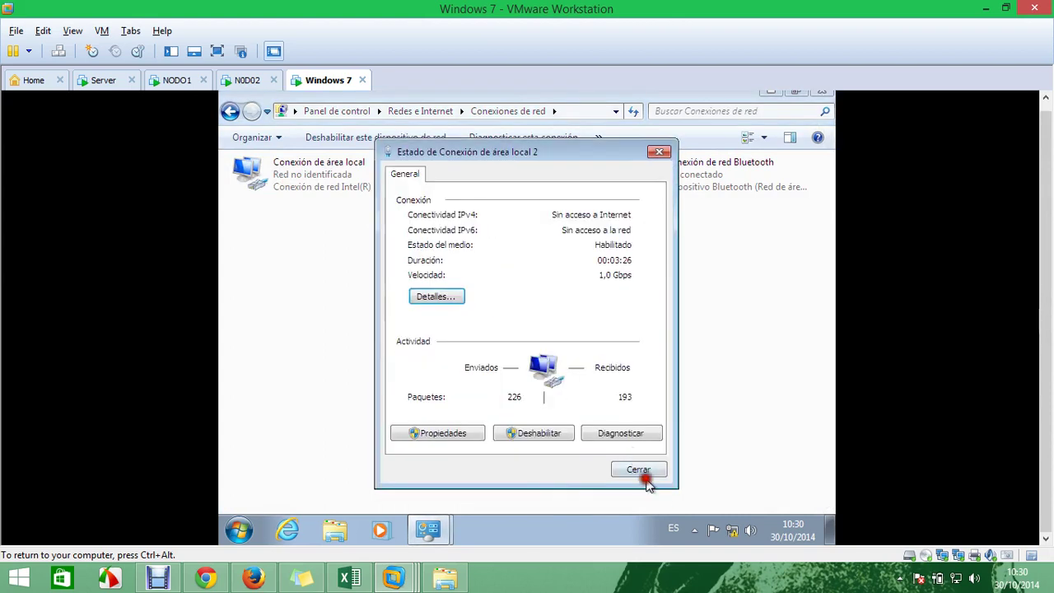
left_click(638, 469)
Disable and re-enable both Conexión de área local 2 and Conexión de área local
right_click(512, 183)
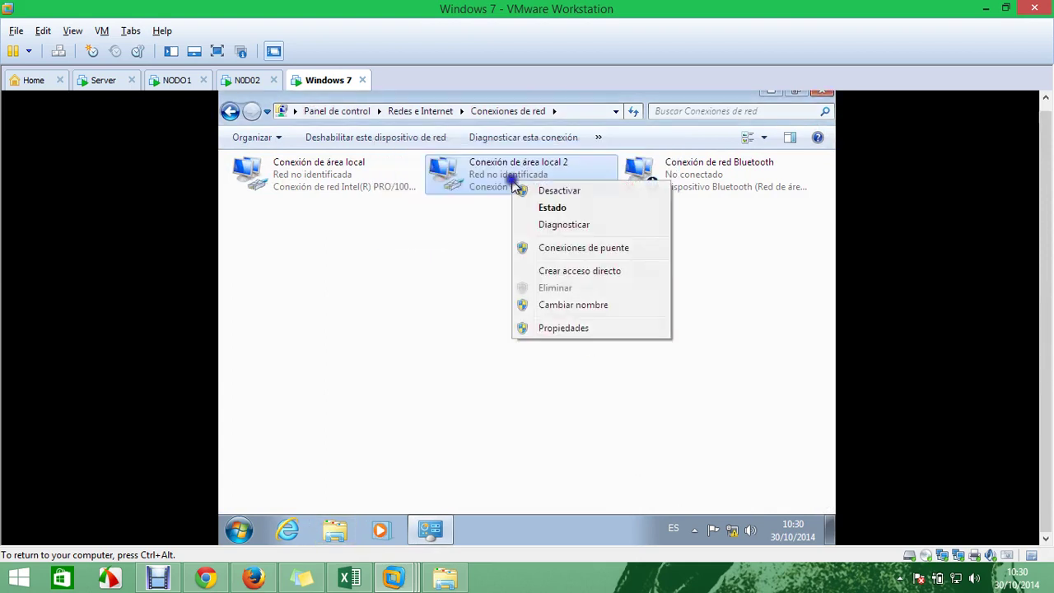
left_click(527, 188)
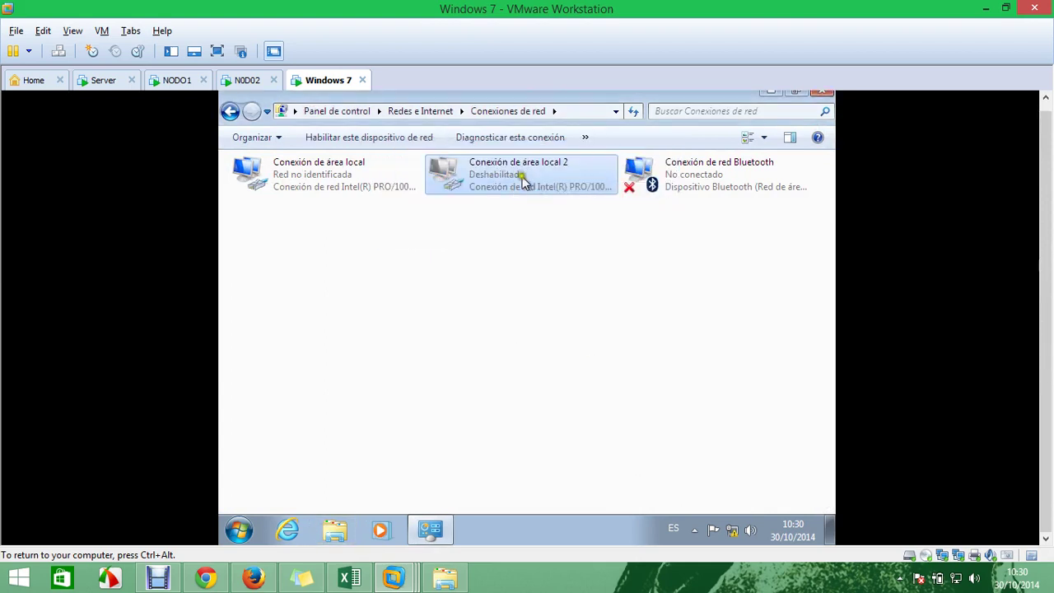
right_click(528, 186)
left_click(553, 182)
right_click(344, 181)
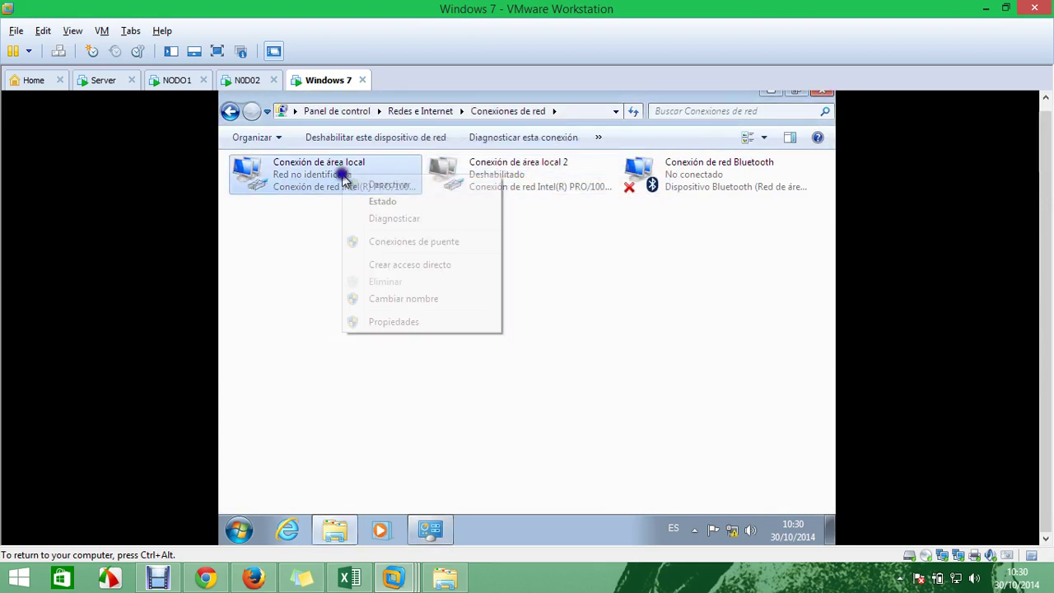
left_click(344, 183)
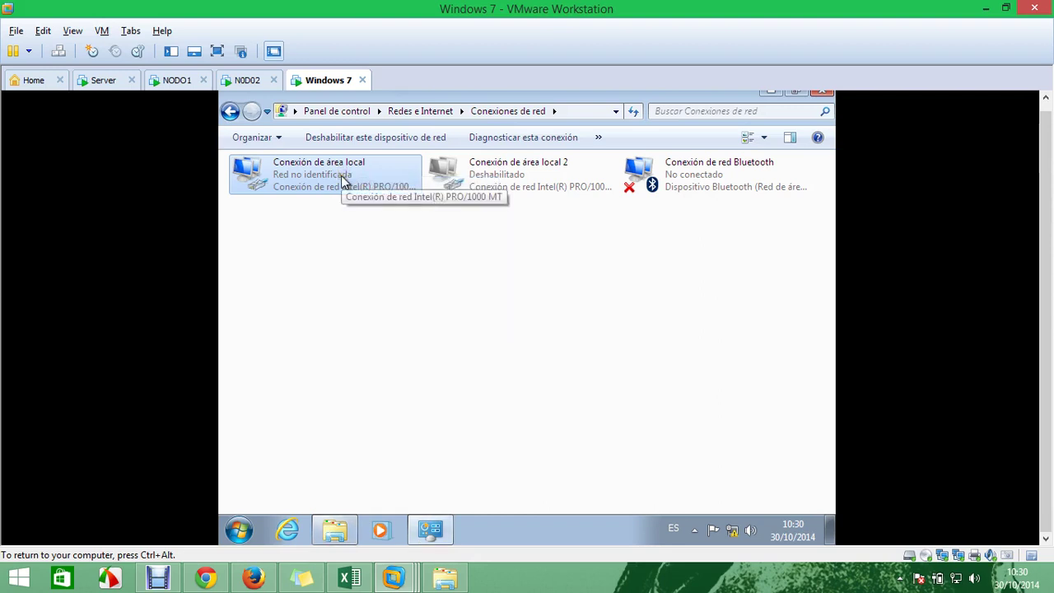
right_click(348, 182)
left_click(380, 186)
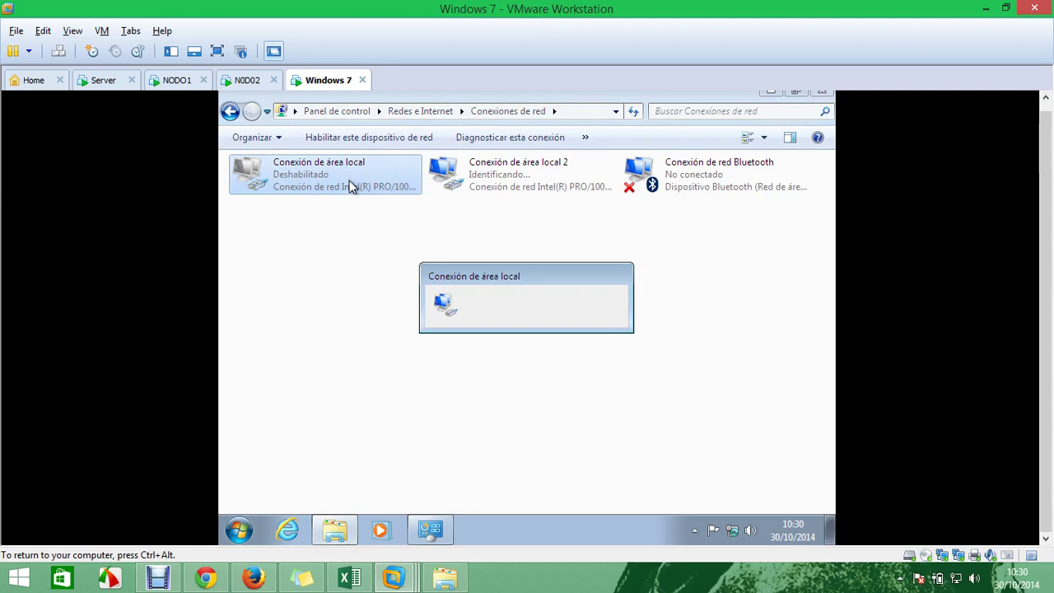
Confirm the first adapter leased 192.168.20.1 from DHCP server 192.168.20.100
right_click(349, 186)
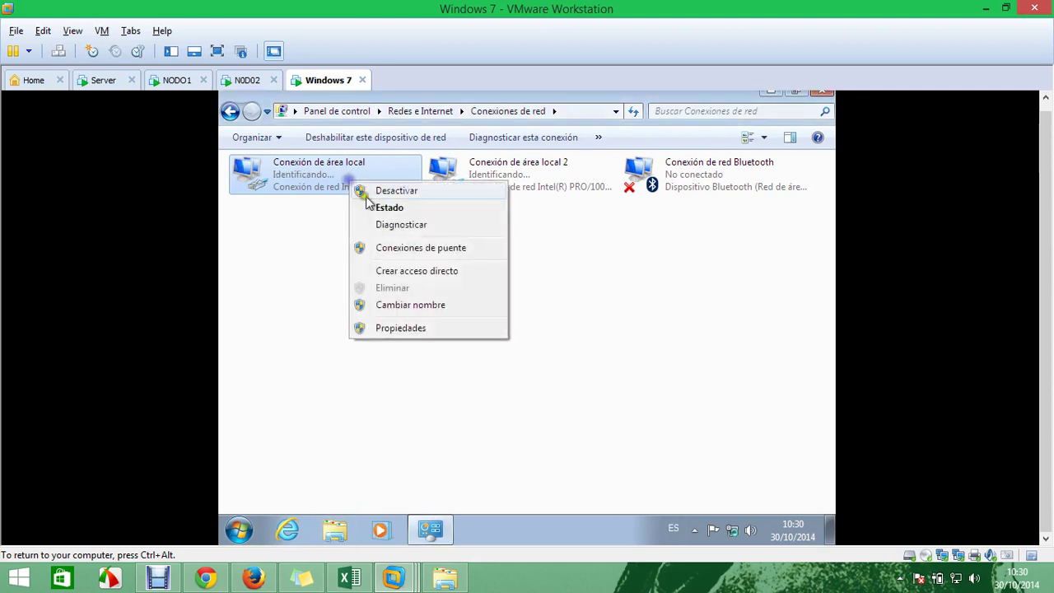
left_click(375, 206)
left_click(442, 296)
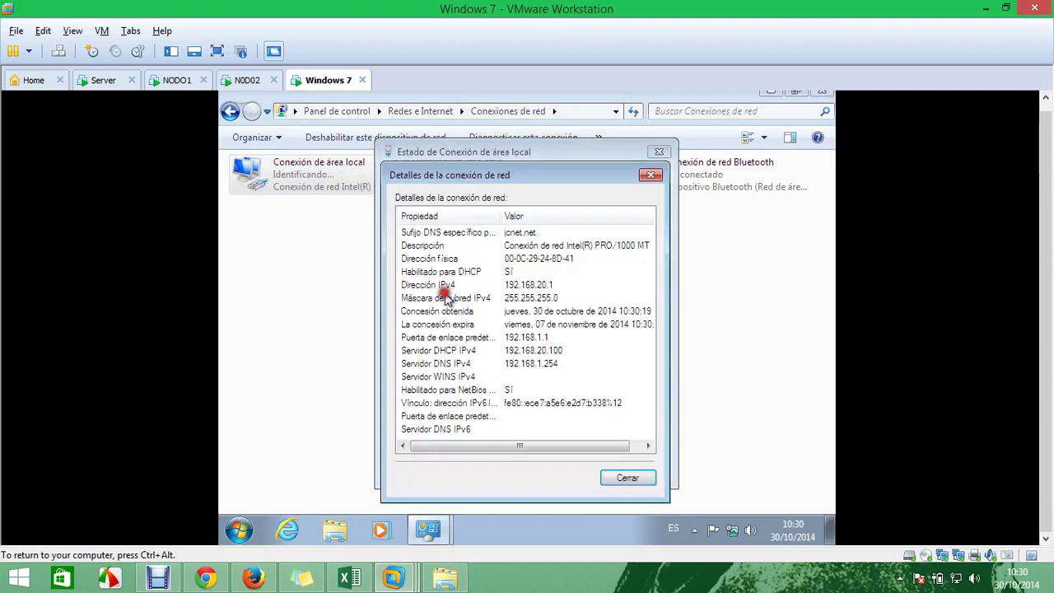
left_click(525, 284)
left_click(544, 336)
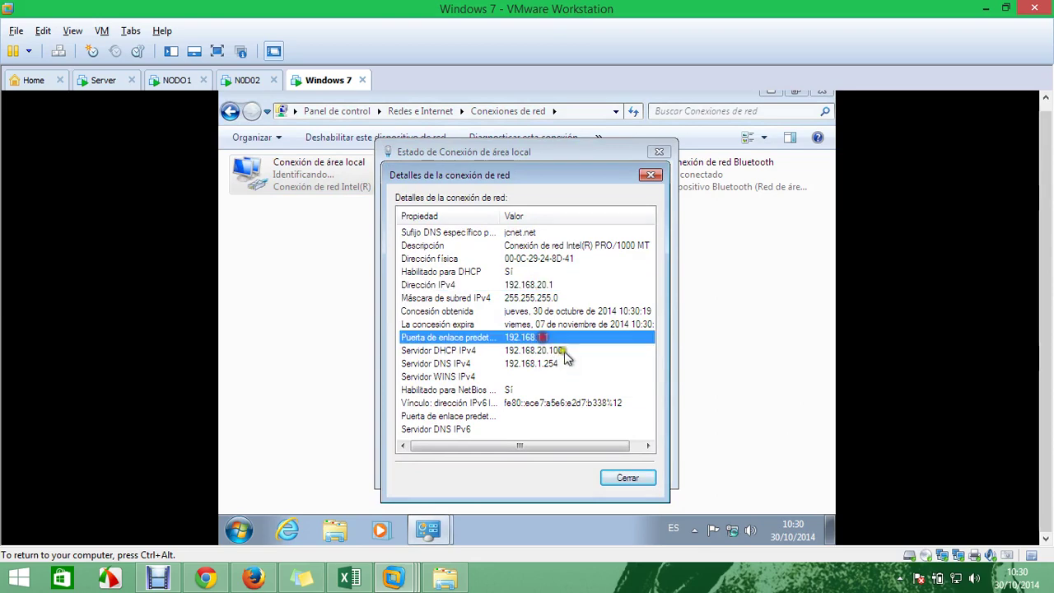
left_click(539, 363)
left_click(651, 174)
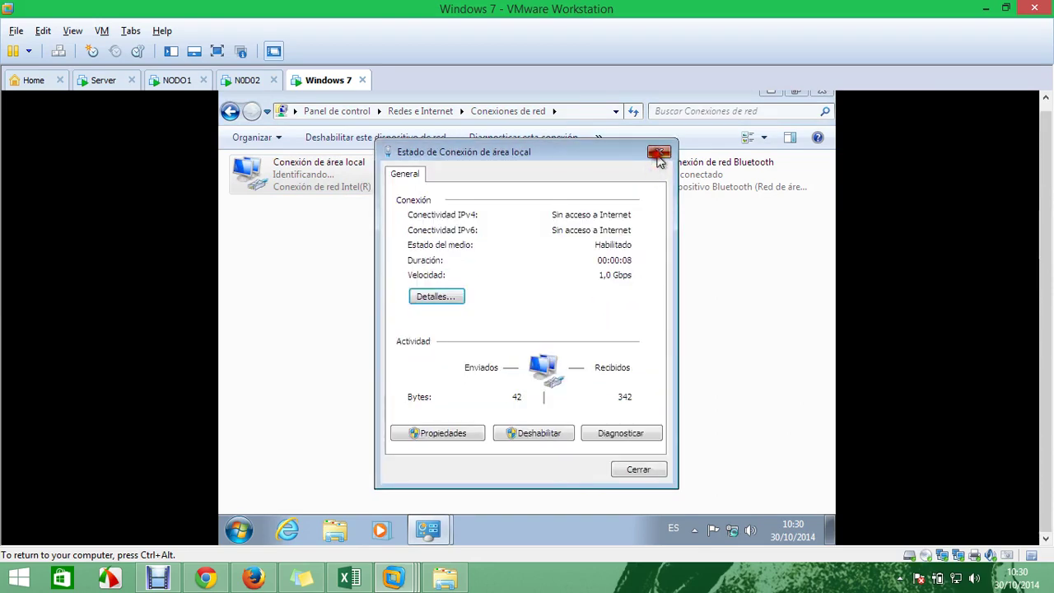
left_click(659, 151)
Check the second adapter's details and the VM's network adapter settings, leaving them unchanged
right_click(520, 167)
left_click(556, 193)
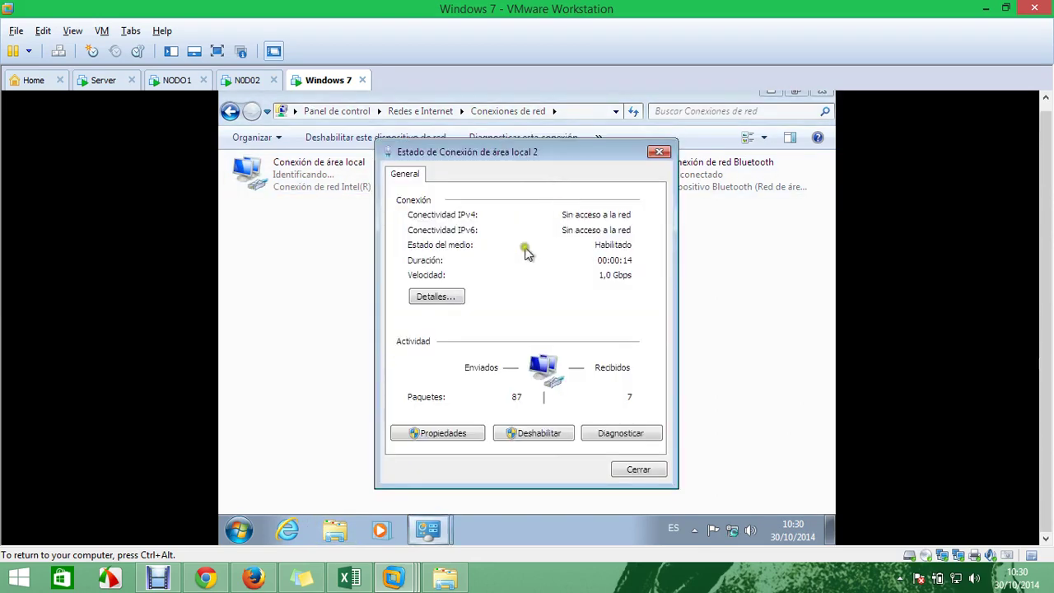
left_click(432, 298)
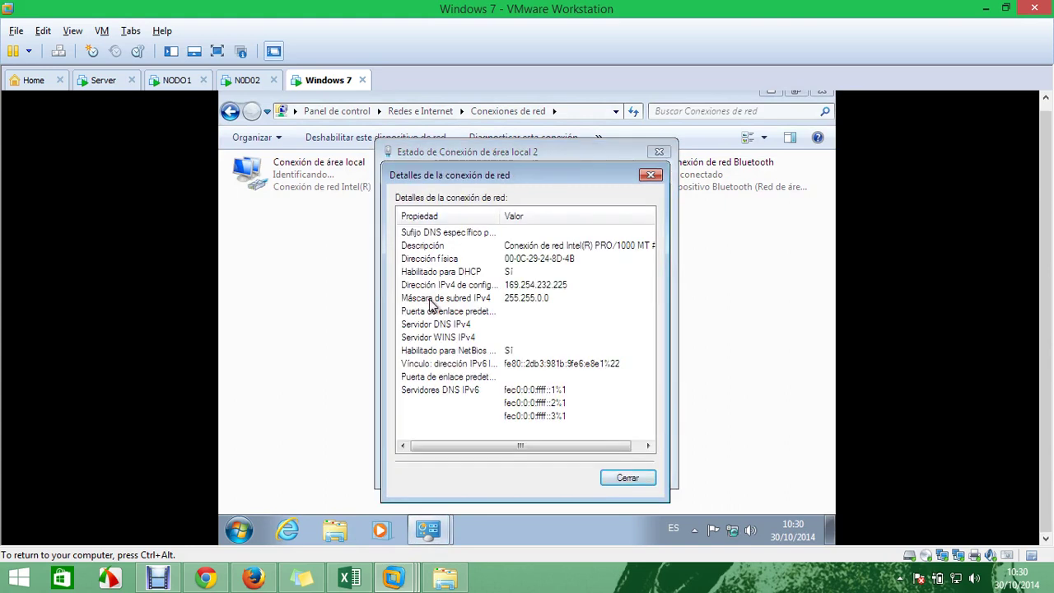
left_click(960, 556)
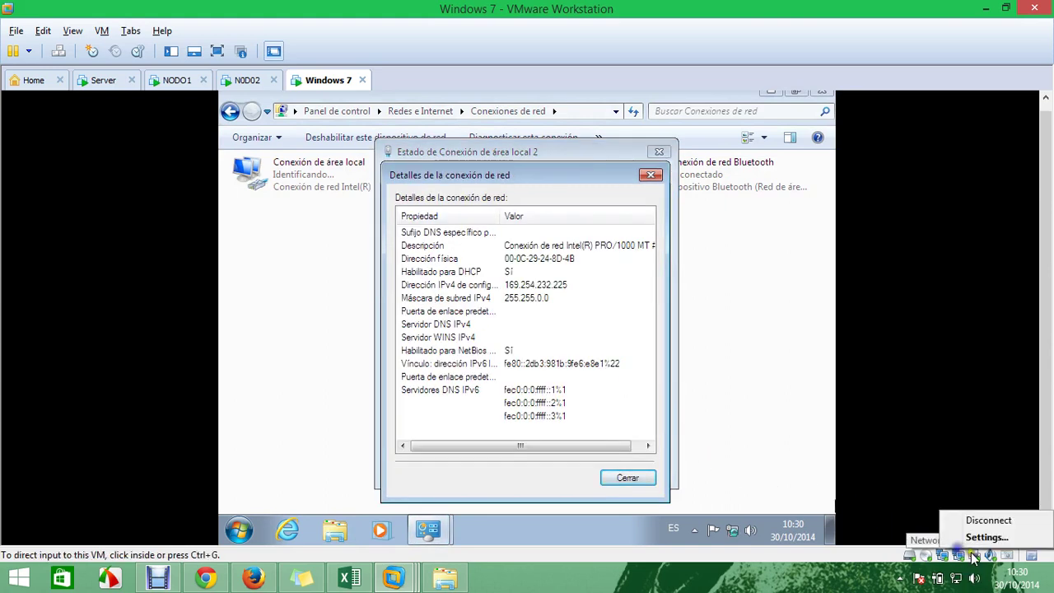
left_click(736, 394)
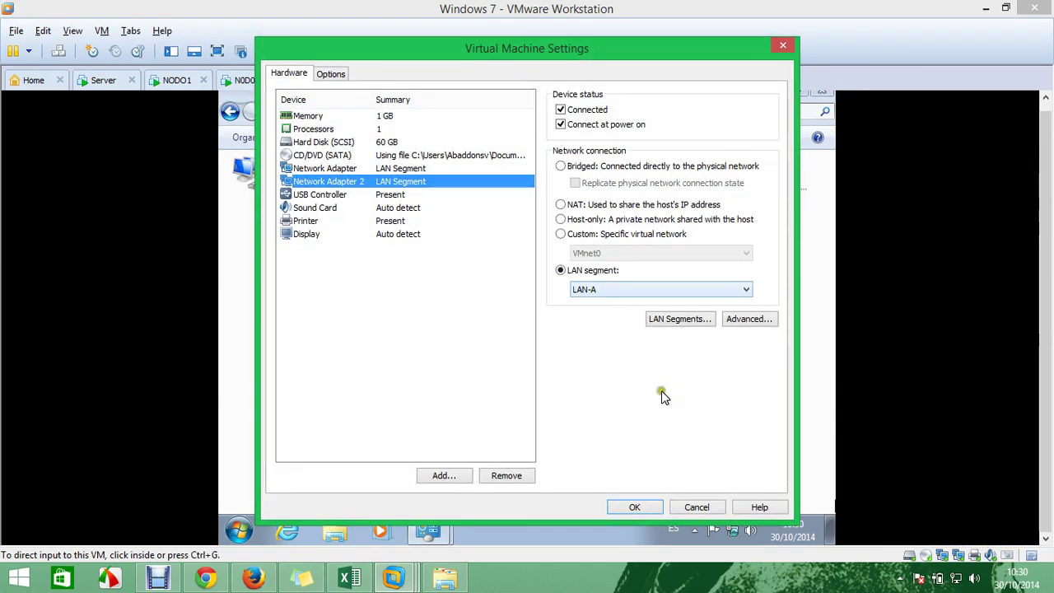
left_click(698, 506)
left_click(634, 479)
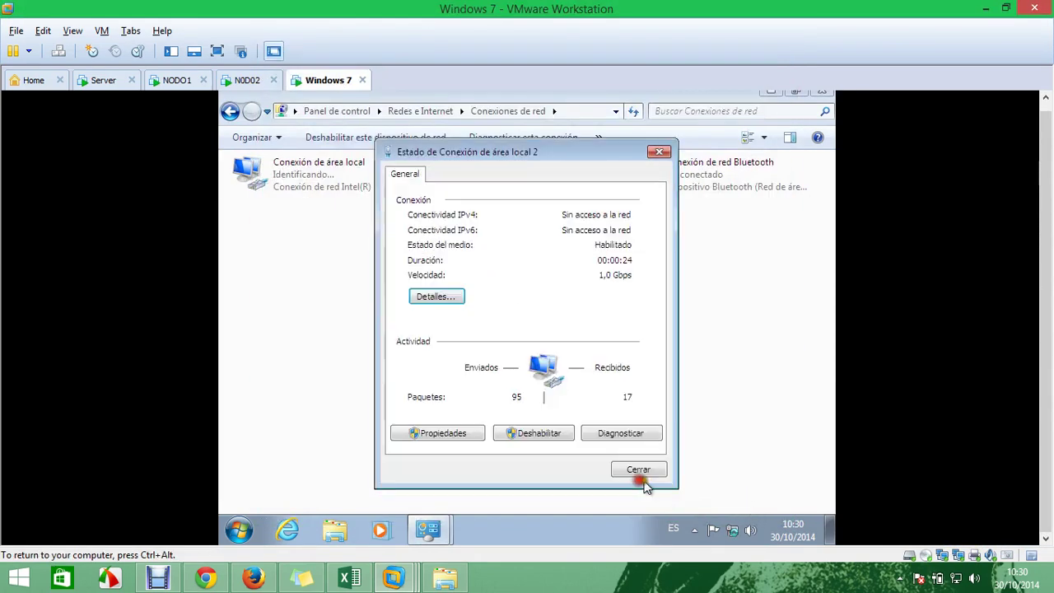
left_click(637, 476)
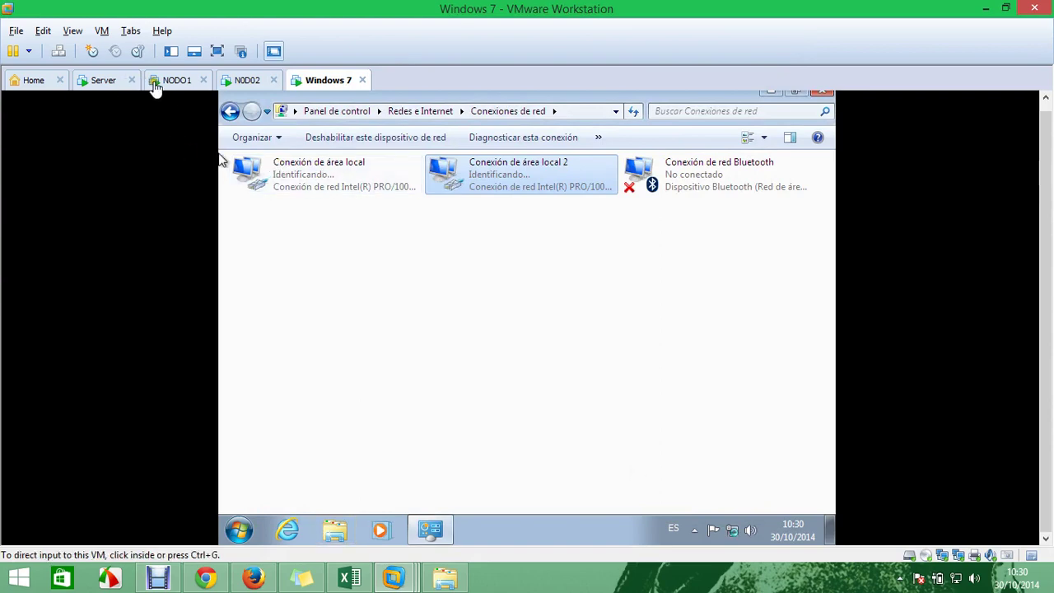
On NODO1, close Failover Cluster Manager and launch the DHCP console from Administrative Tools
left_click(171, 82)
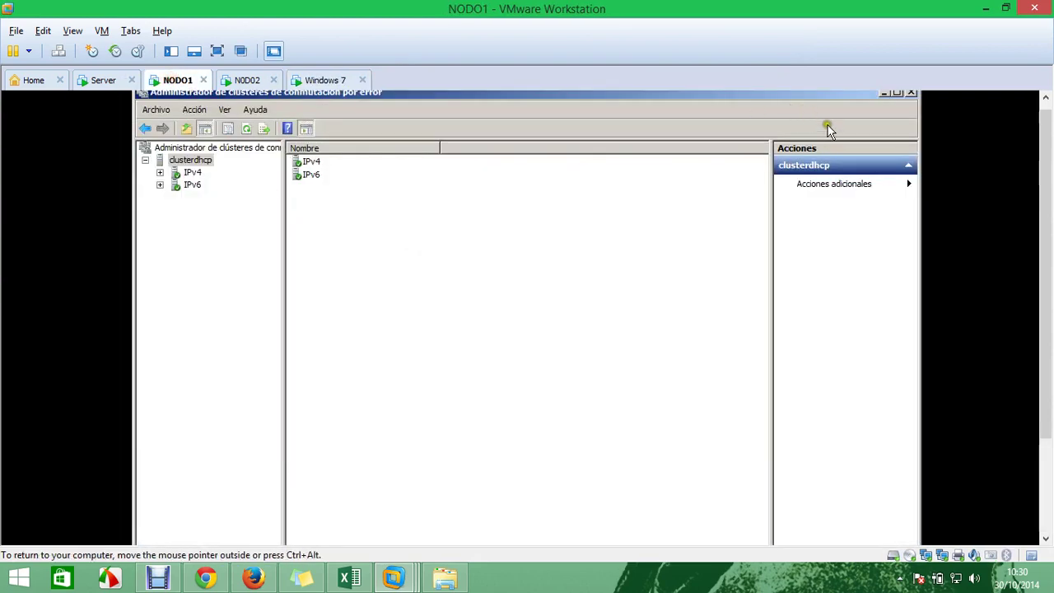
left_click(910, 93)
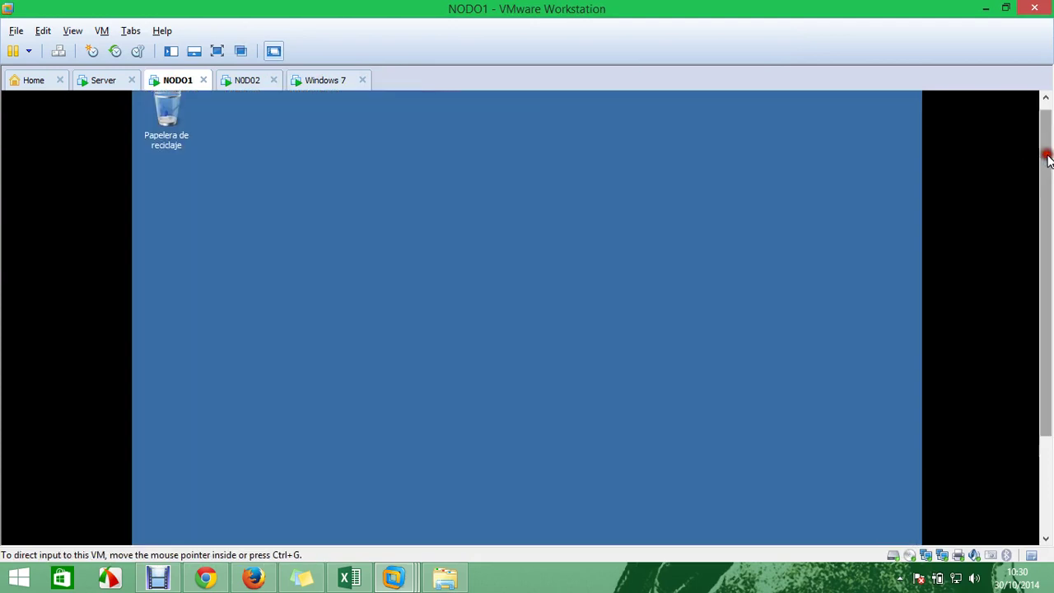
left_click_drag(1048, 155, 1013, 392)
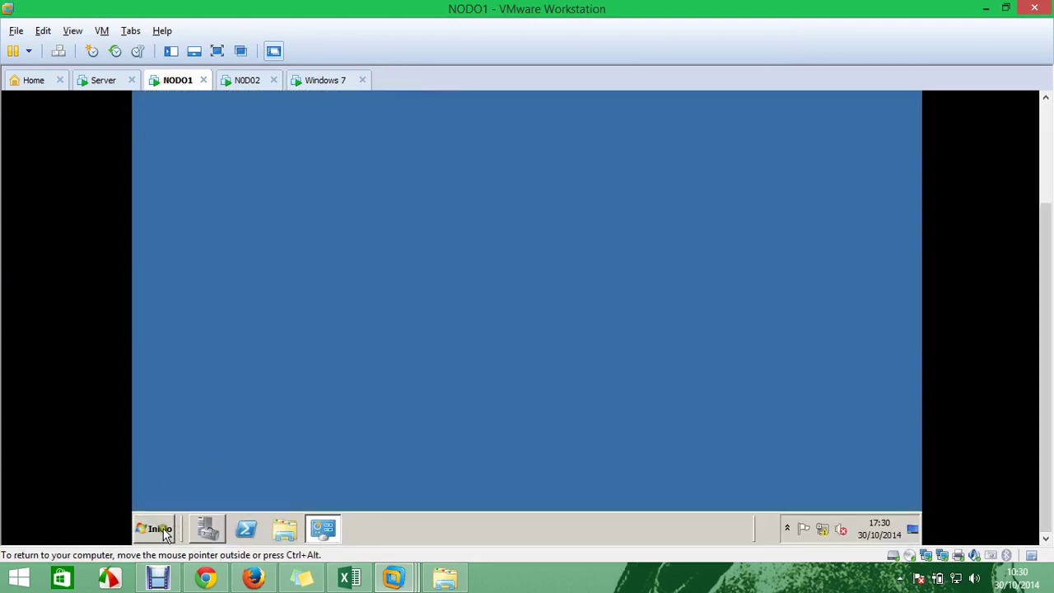
left_click(165, 532)
mouse_move(397, 396)
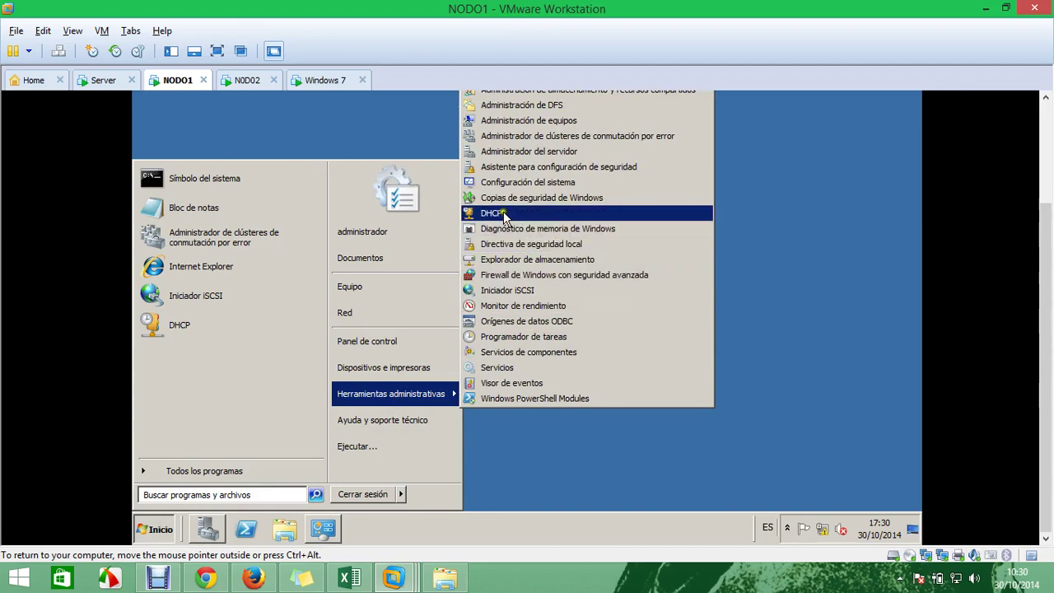
left_click(504, 216)
Add the authorized DHCP servers nodo1 and nodo2 to the console
left_click_drag(1044, 263, 1049, 171)
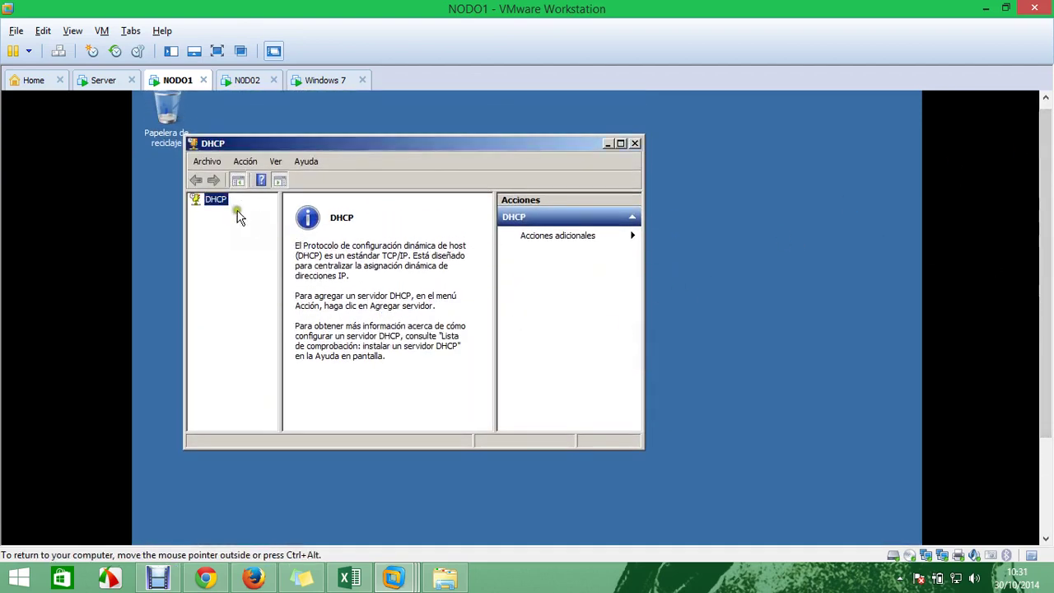
right_click(213, 200)
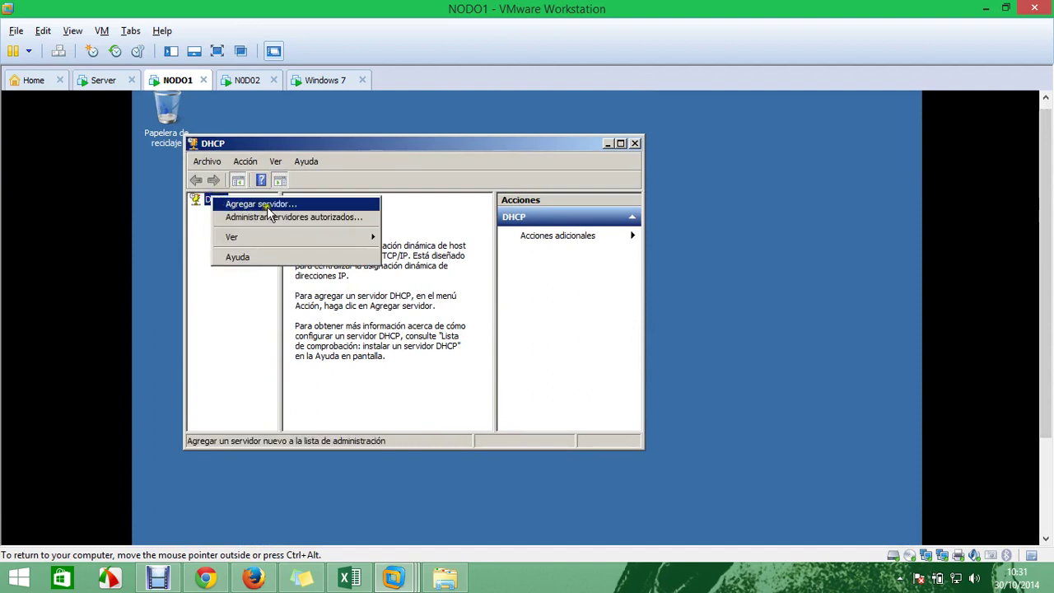
left_click(270, 206)
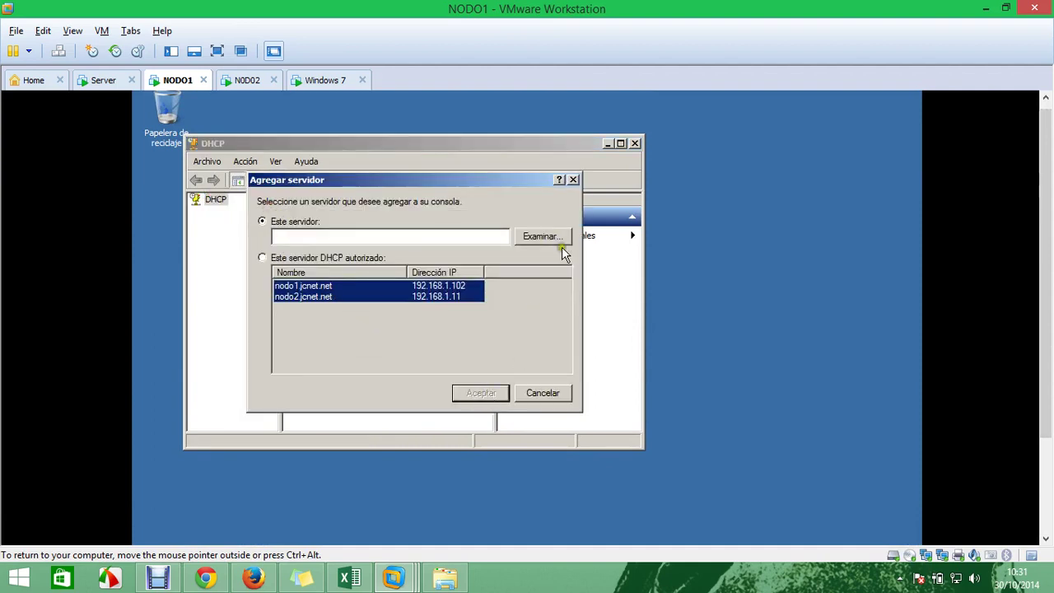
left_click(263, 257)
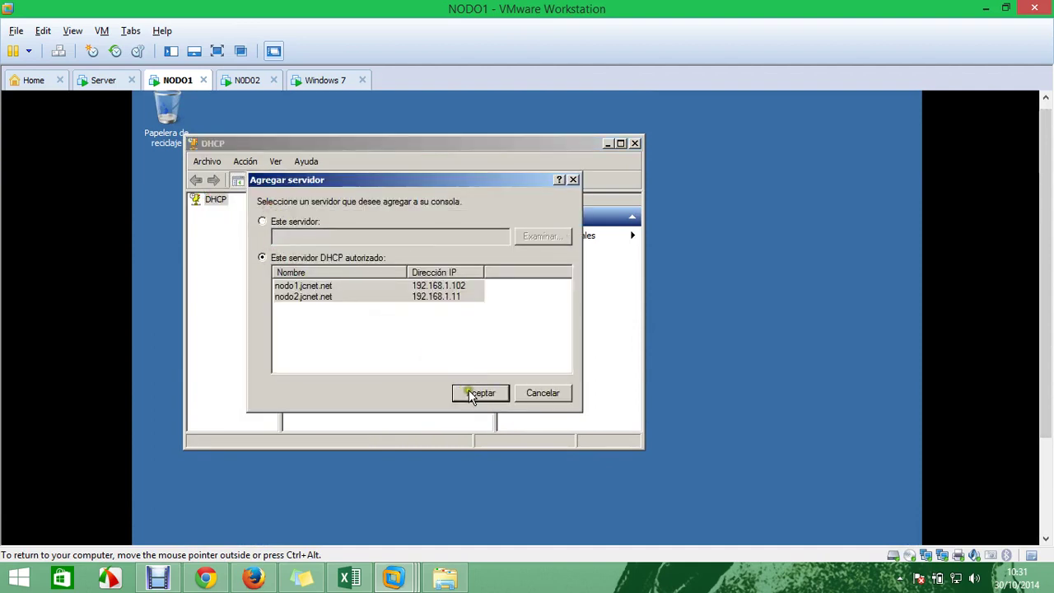
left_click(467, 392)
Expand nodo2.jcnet.net's IPv4 in a maximized console and start a new scope there
left_click(196, 224)
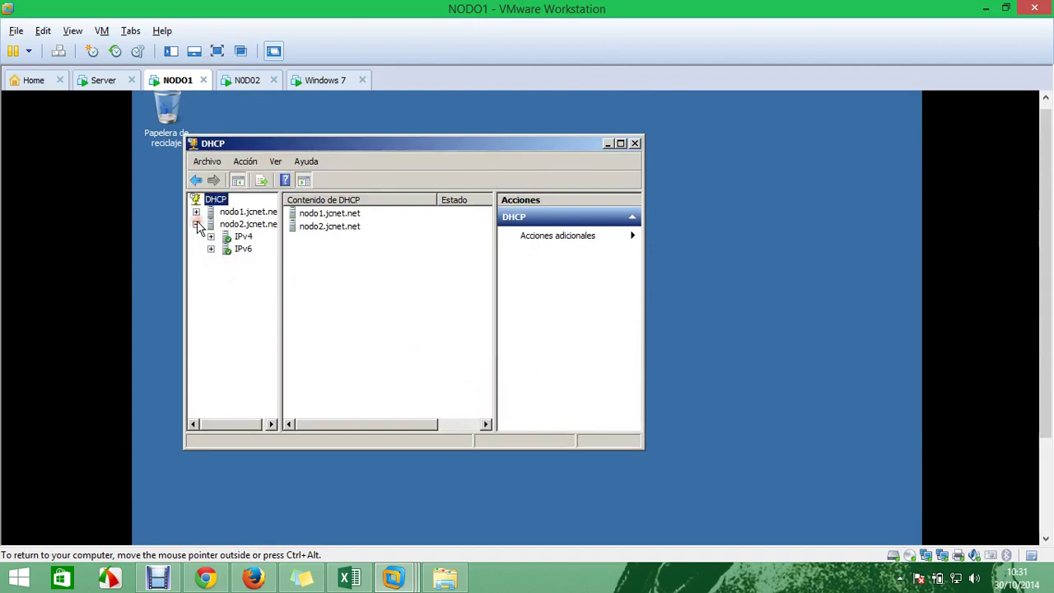
left_click(239, 211)
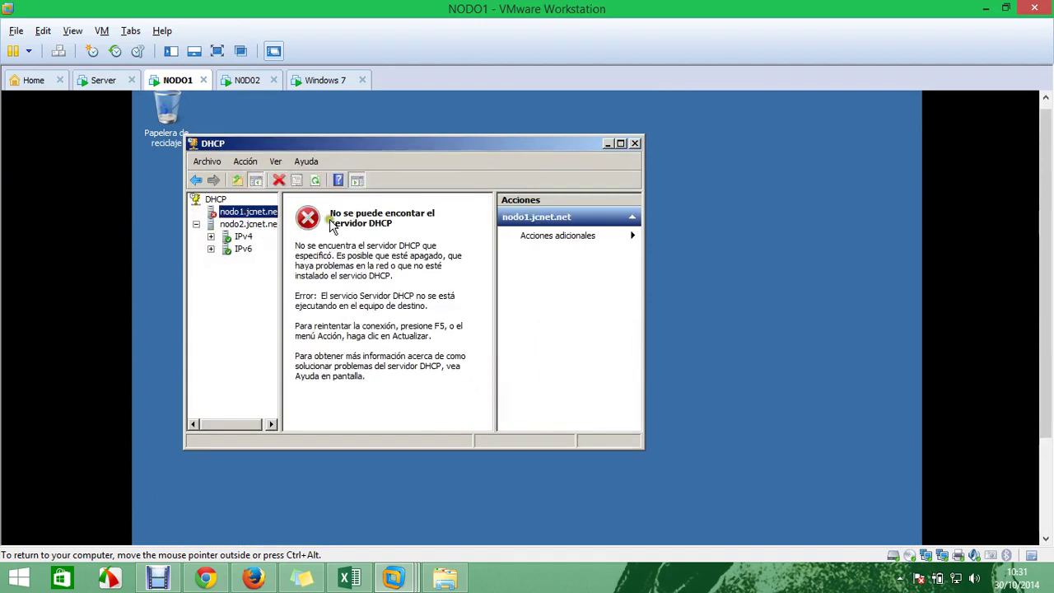
left_click(211, 236)
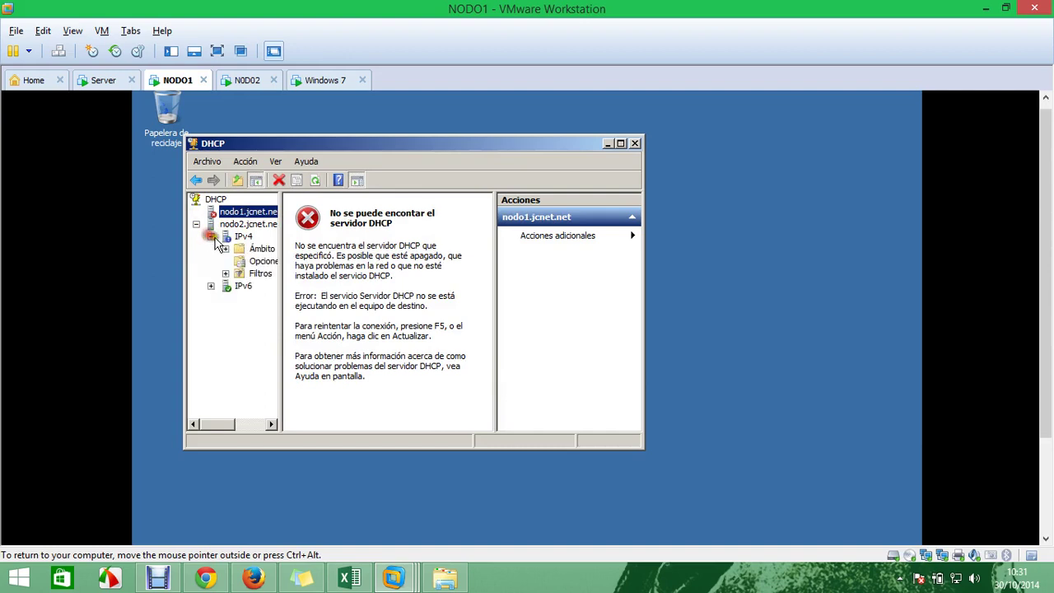
left_click(620, 144)
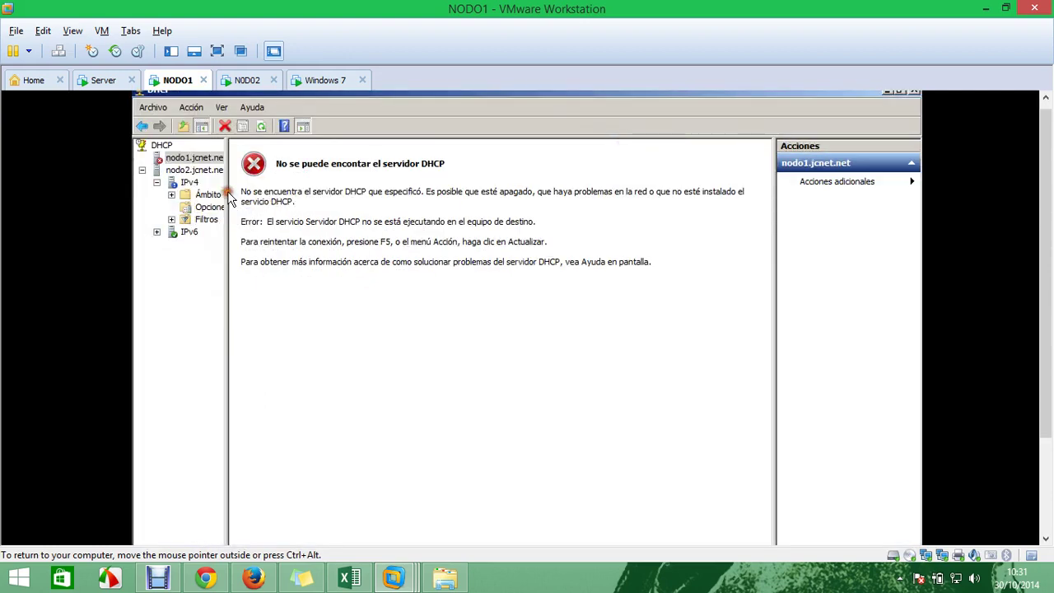
left_click_drag(230, 208, 340, 197)
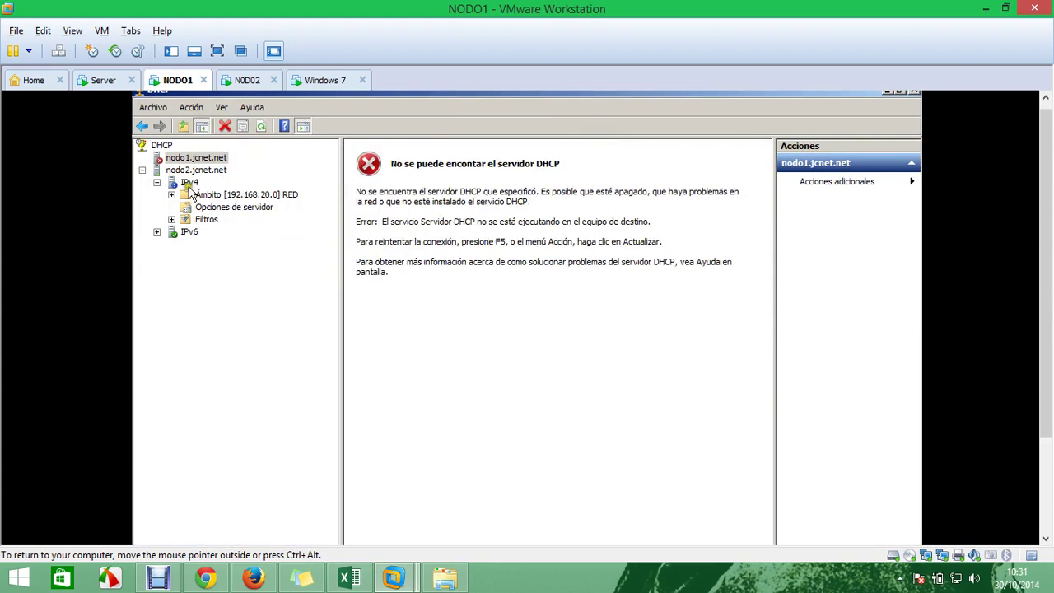
right_click(212, 171)
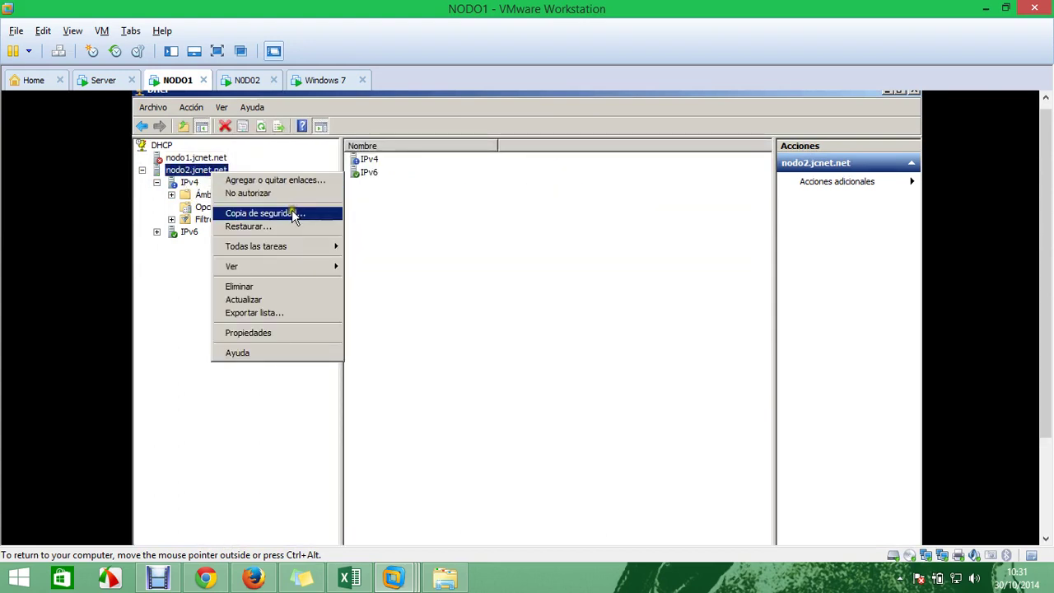
right_click(187, 185)
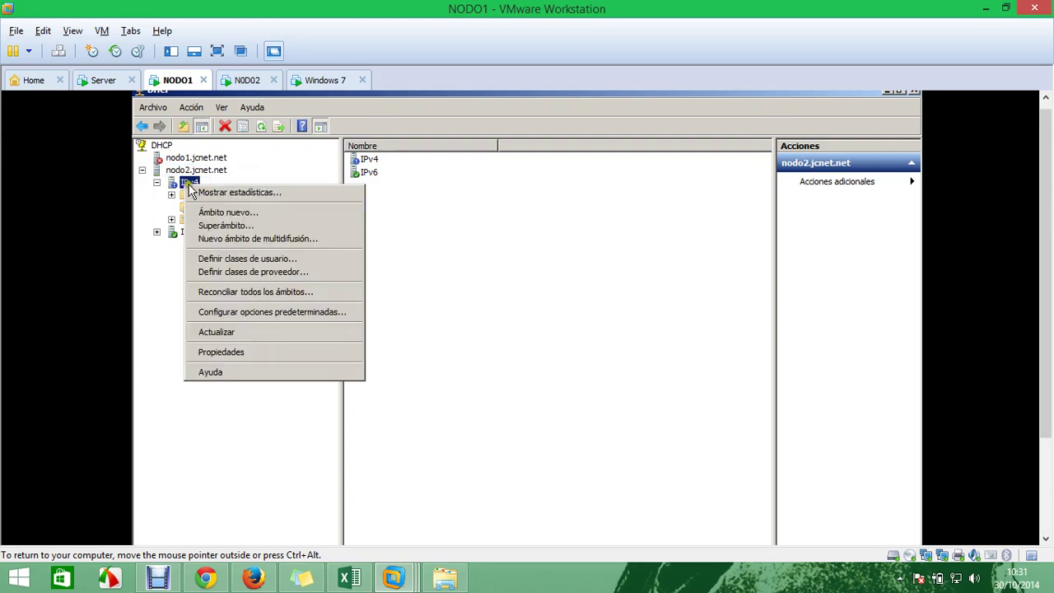
left_click(226, 213)
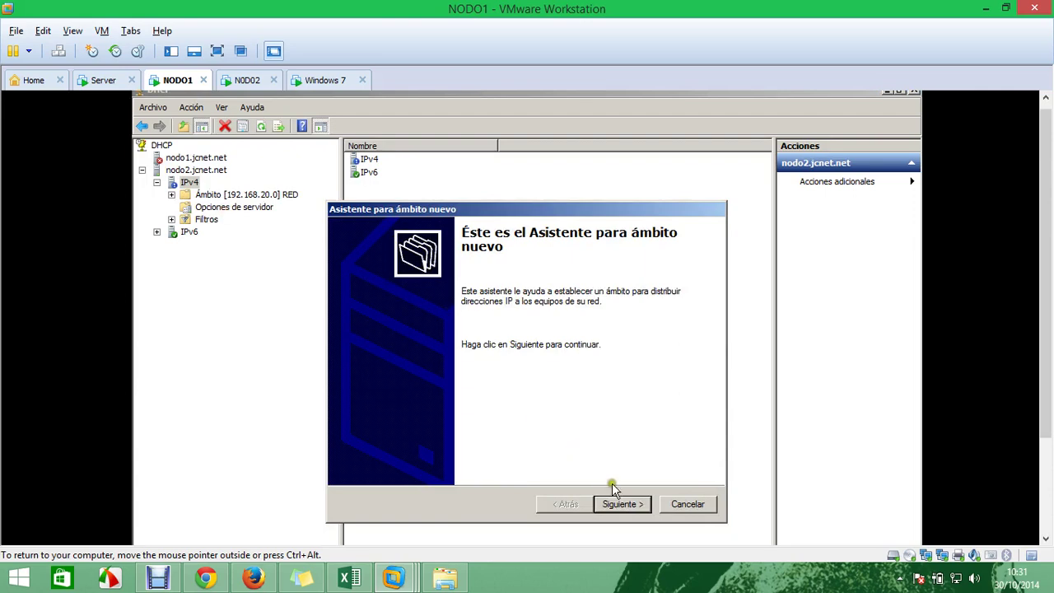
Name the scope Redes2jcnet with address range 192.168.1.160–192.168.1.253
left_click(630, 504)
type("Redes2jcnet")
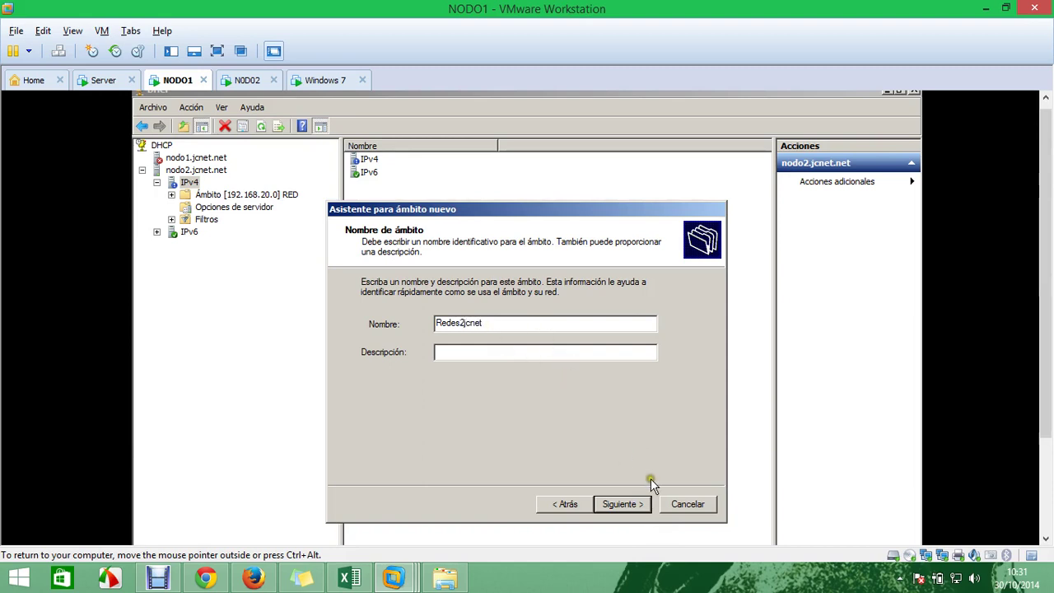
left_click(619, 503)
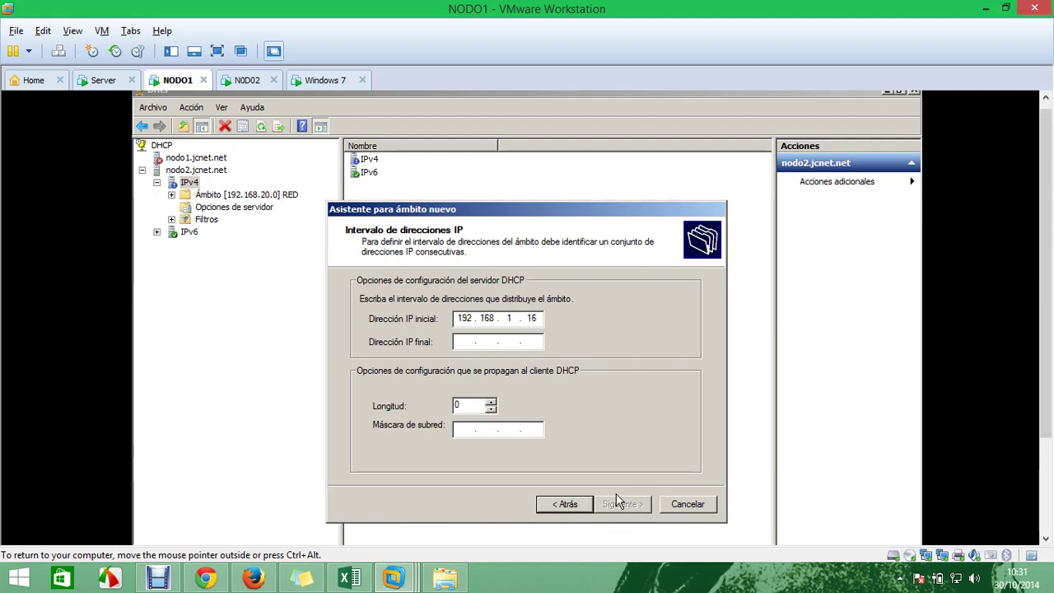
left_click(464, 340)
type("192 . 168 . 1 . 253")
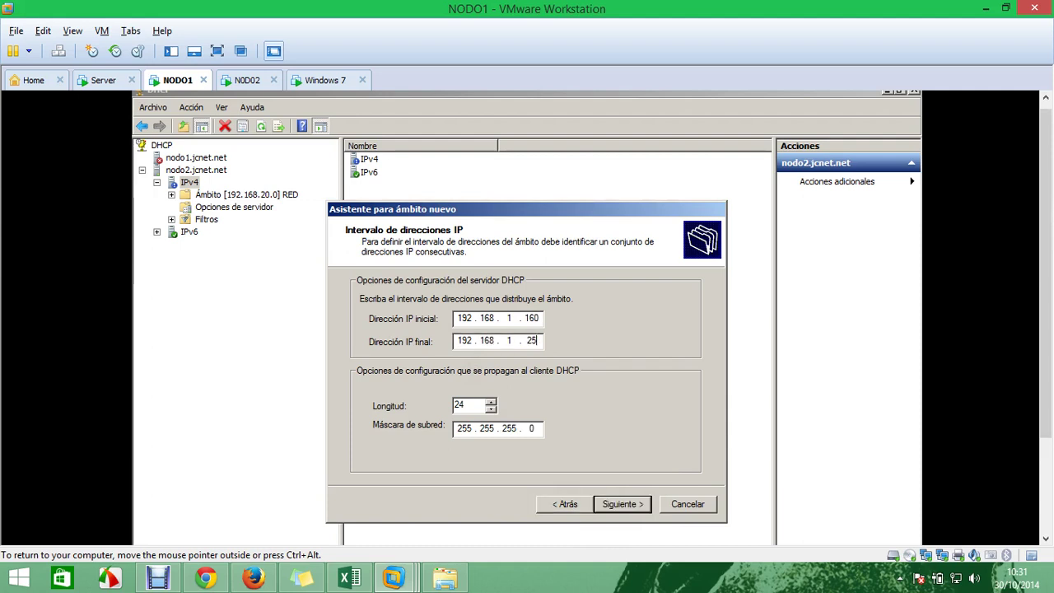
left_click(636, 506)
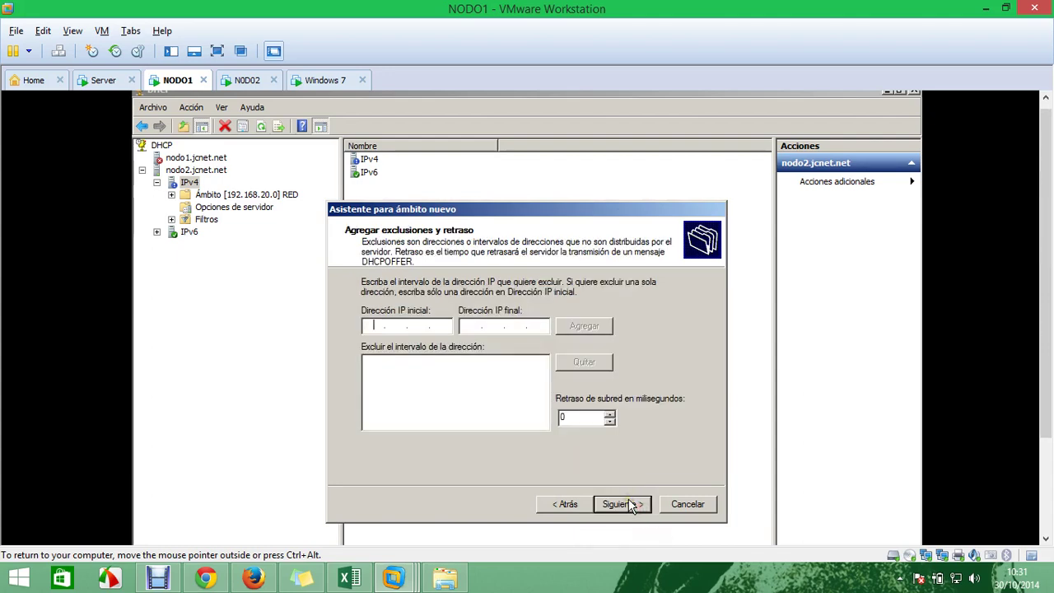
Skip exclusions, keep the 8-day lease, and add router 192.168.1.1
left_click(631, 505)
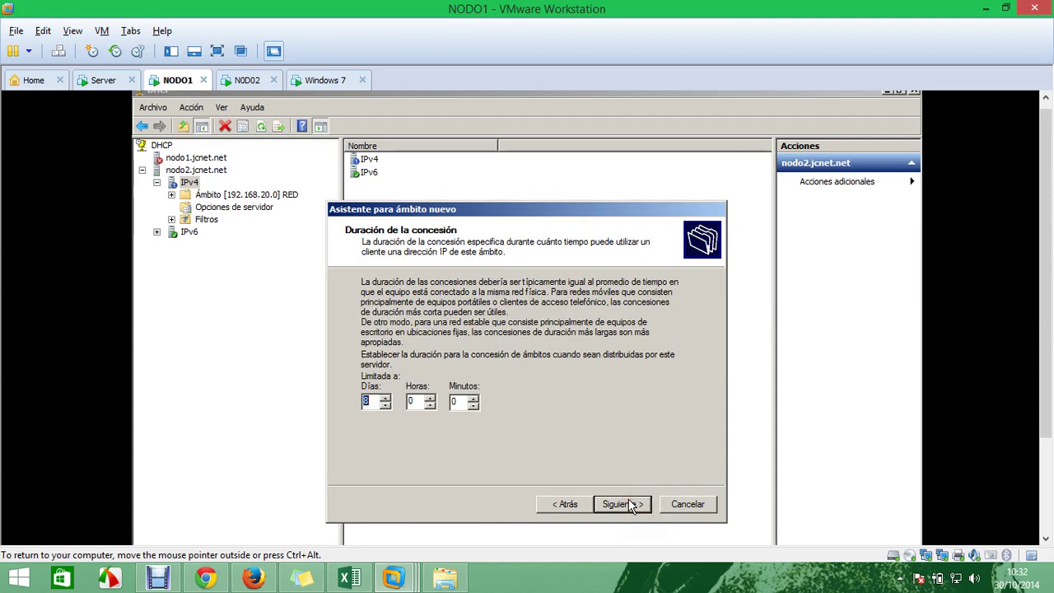
left_click(631, 505)
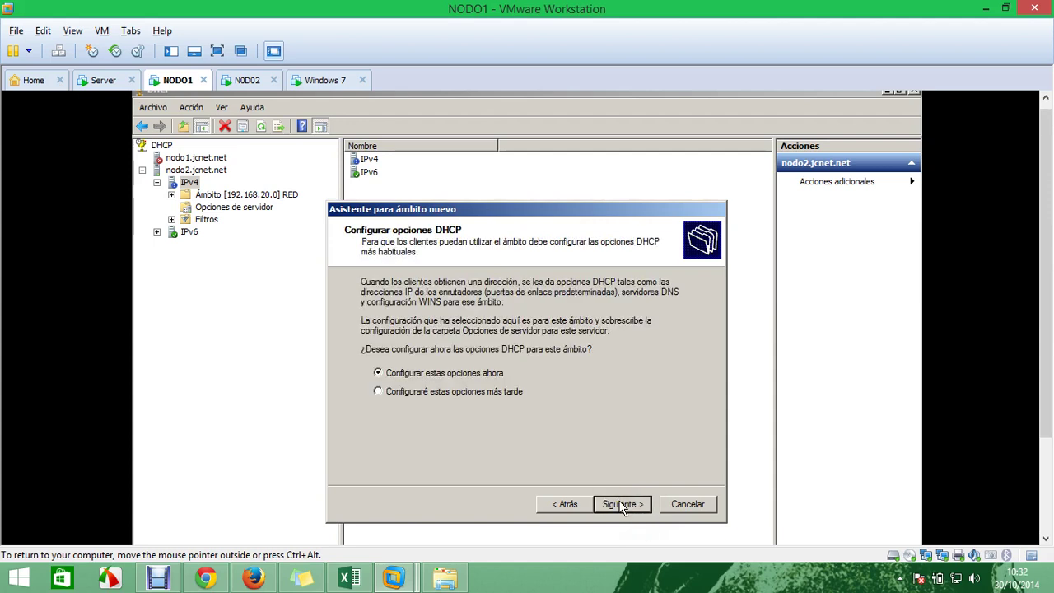
left_click(622, 504)
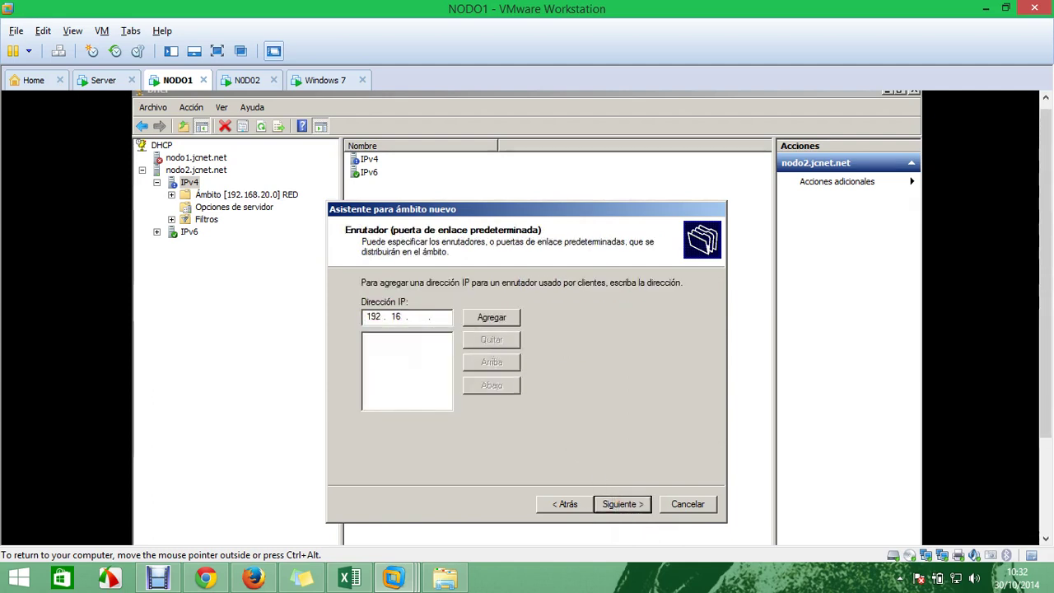
type("192.168.1.")
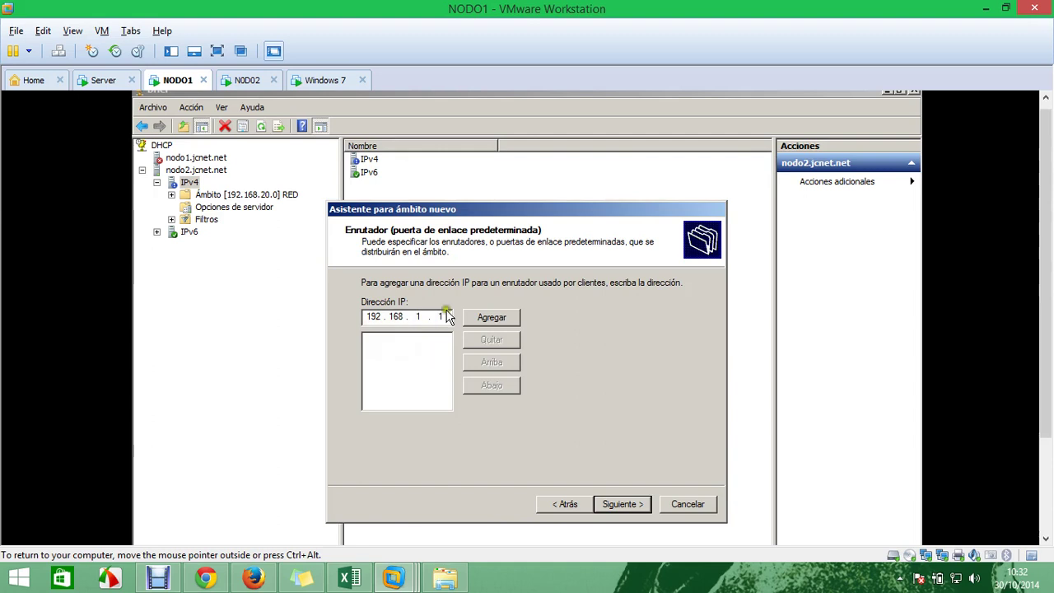
type("1")
left_click(466, 316)
left_click(632, 505)
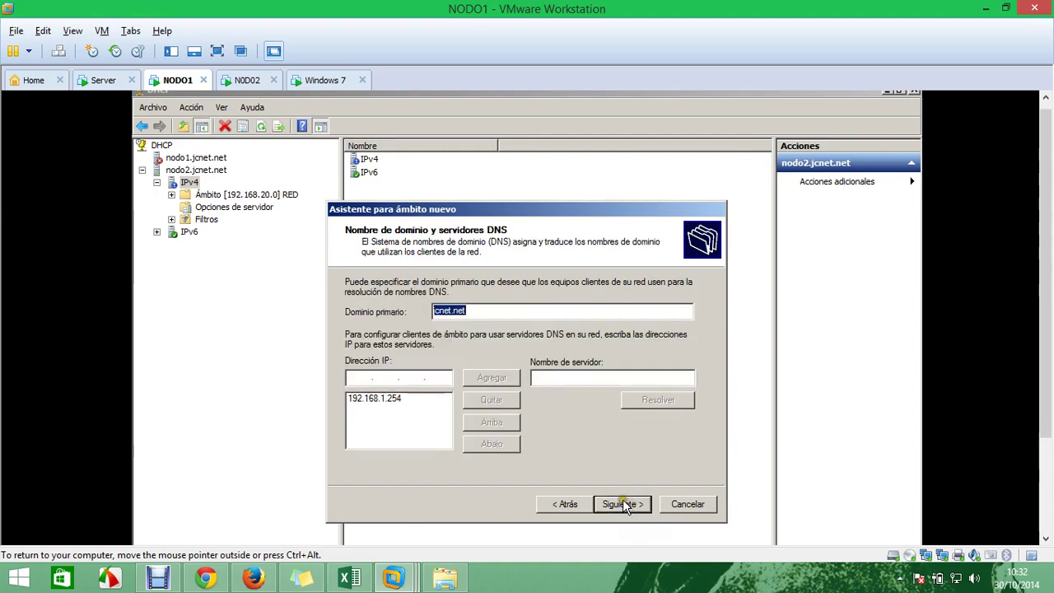
Keep DNS server 192.168.1.254, skip WINS, activate the scope, and open Redes2jcnet
left_click(395, 399)
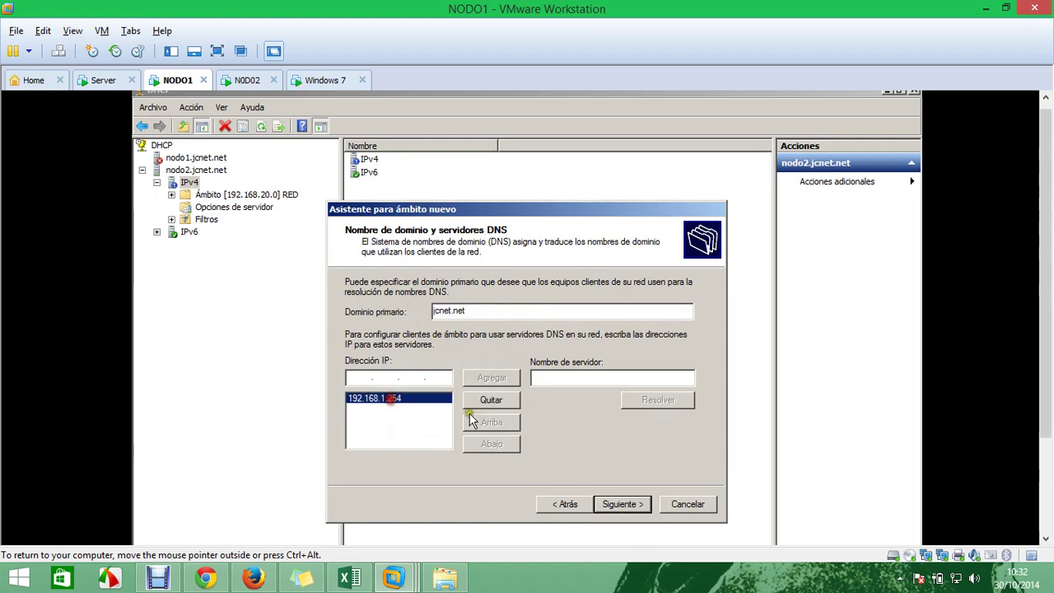
left_click(626, 503)
left_click(631, 506)
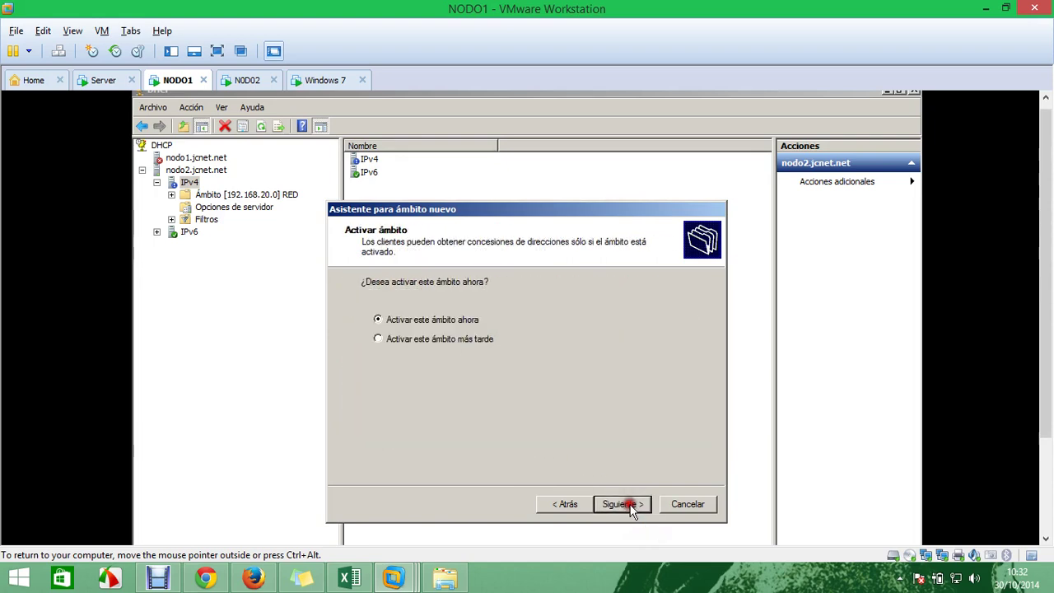
left_click(631, 505)
left_click(628, 504)
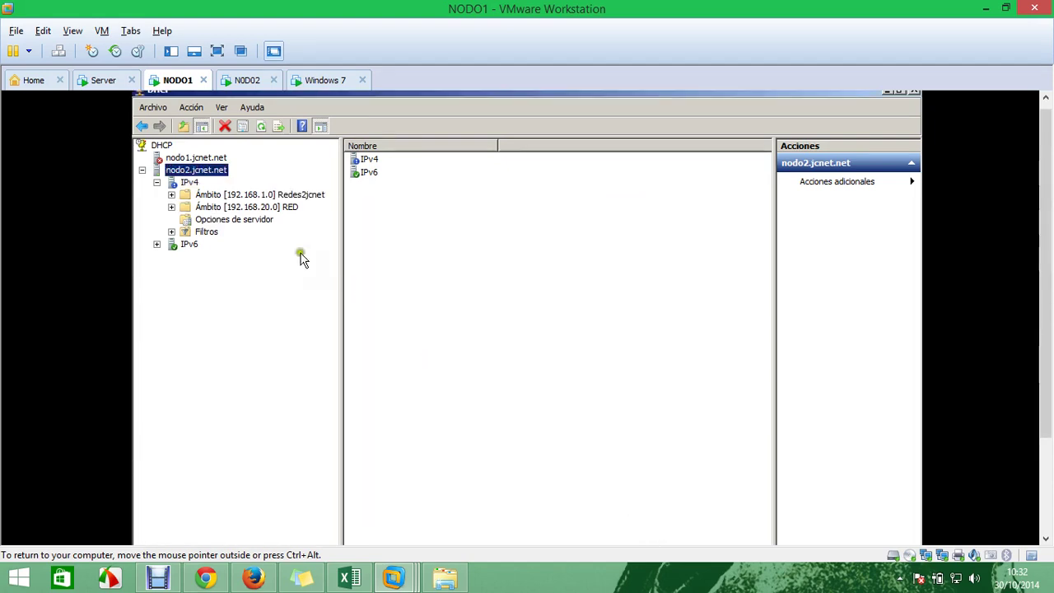
left_click(171, 194)
left_click(245, 196)
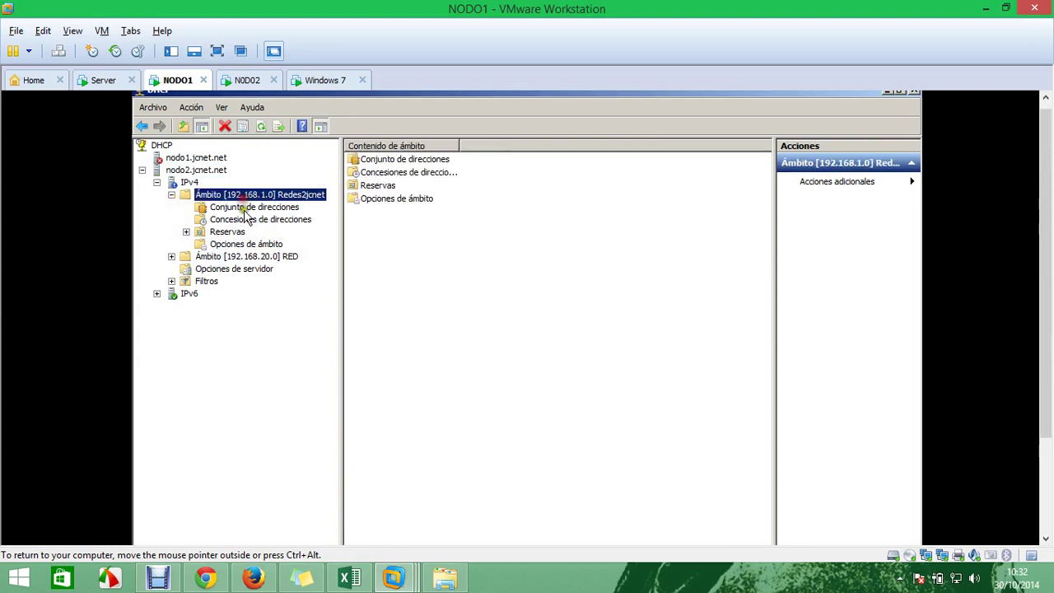
On the Windows 7 client, disable and re-enable Conexión de área local 2
left_click(325, 80)
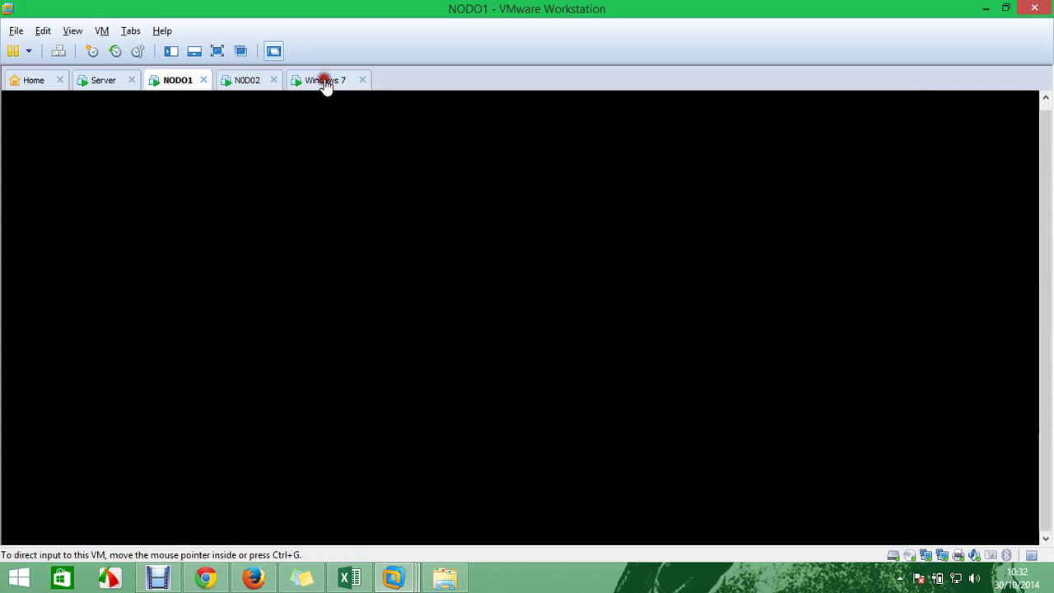
right_click(510, 164)
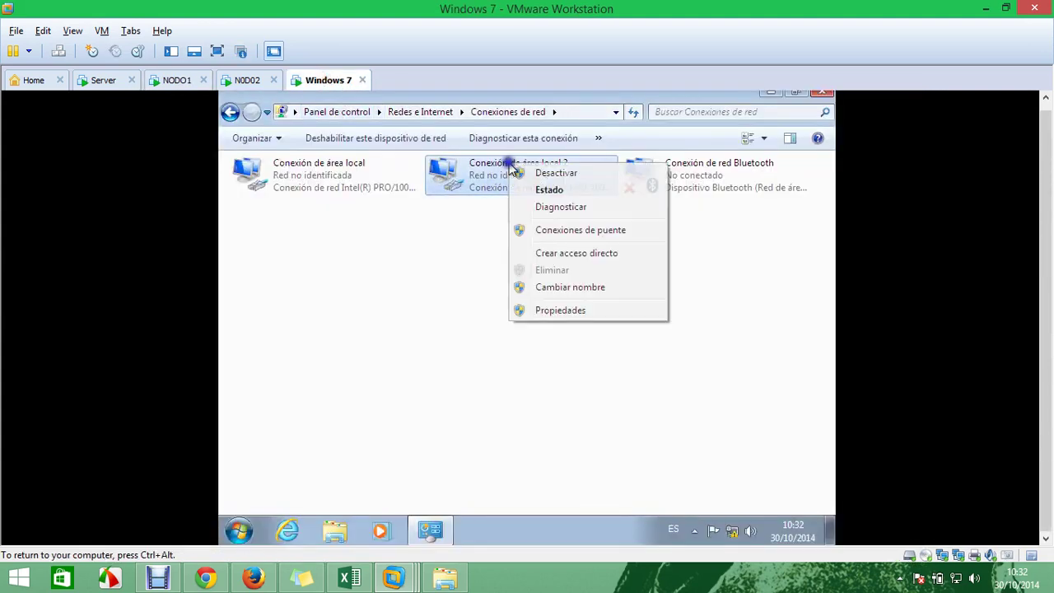
left_click(545, 174)
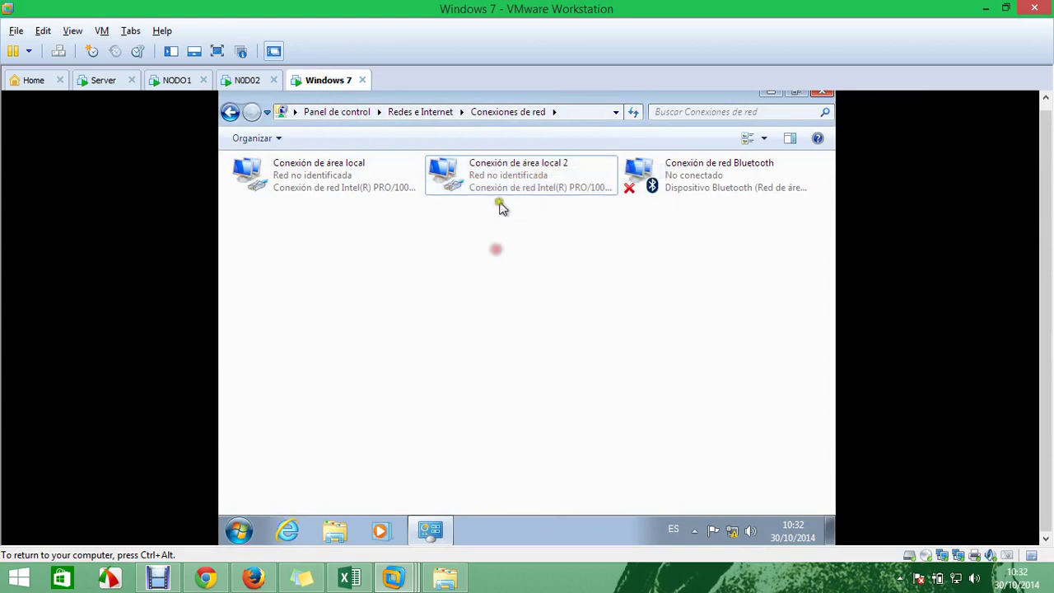
right_click(506, 186)
left_click(521, 189)
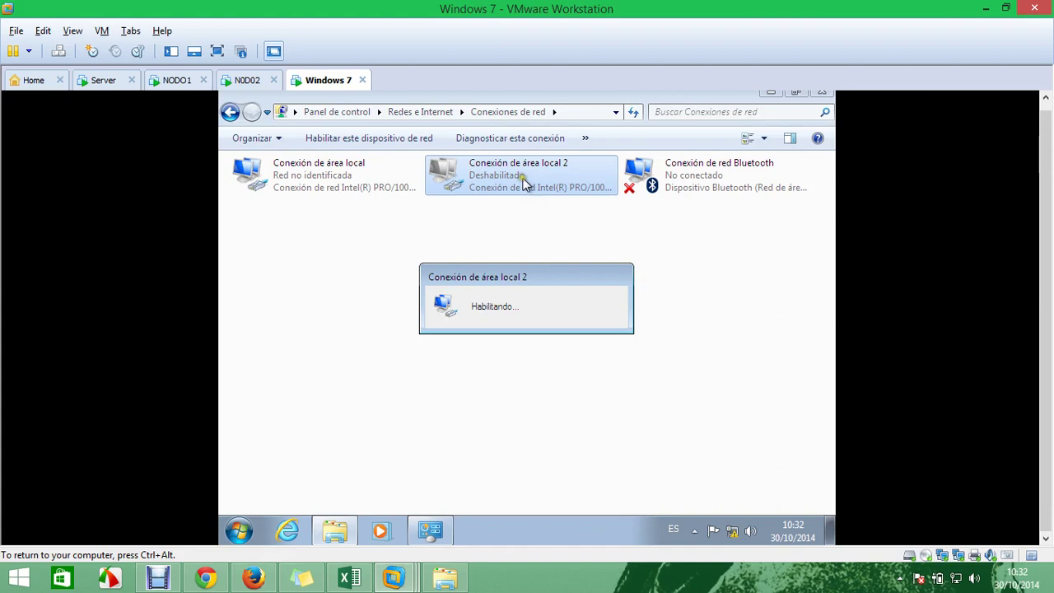
Check the connection details show IPv4 192.168.1.160 leased from 192.168.1.103
right_click(525, 183)
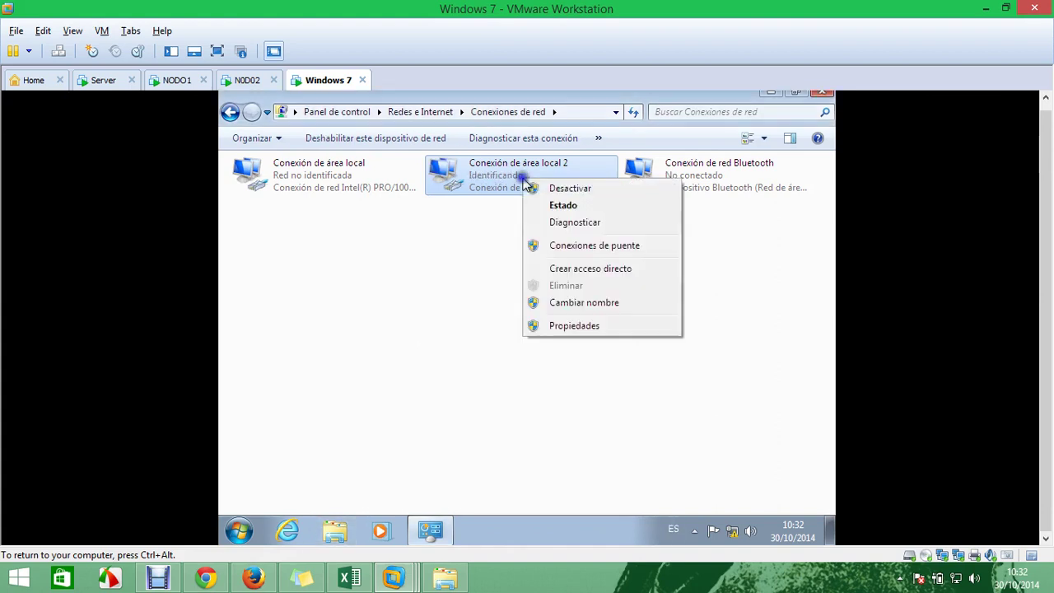
left_click(550, 206)
left_click(436, 296)
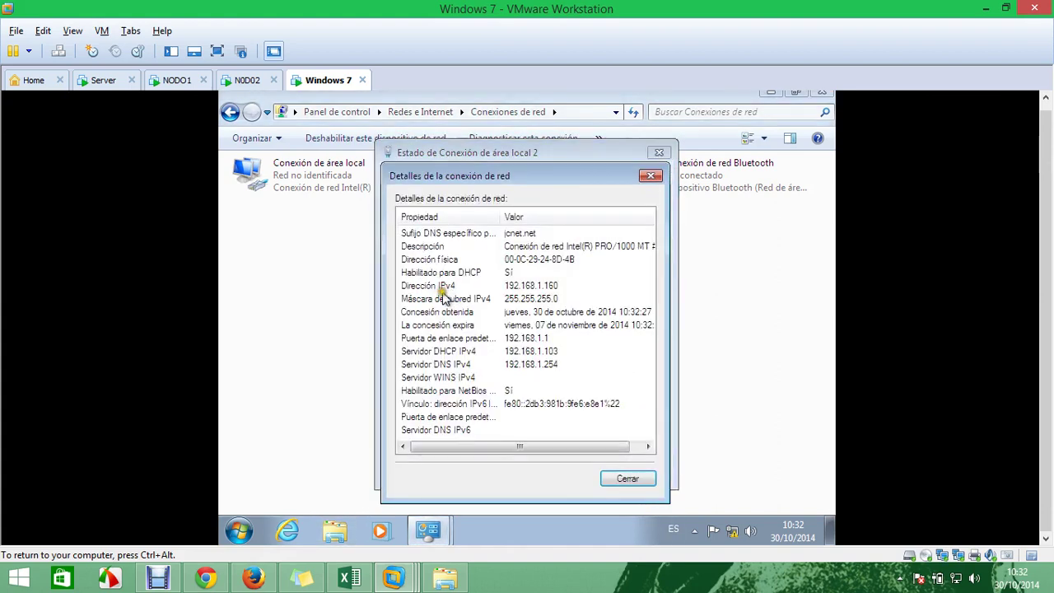
left_click(550, 289)
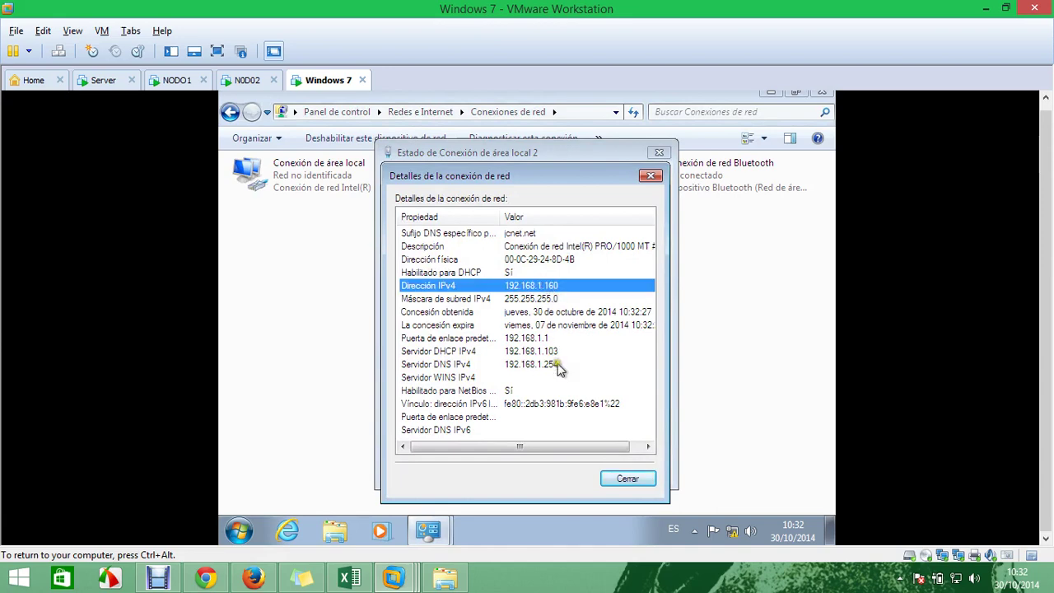
left_click(650, 178)
left_click(658, 152)
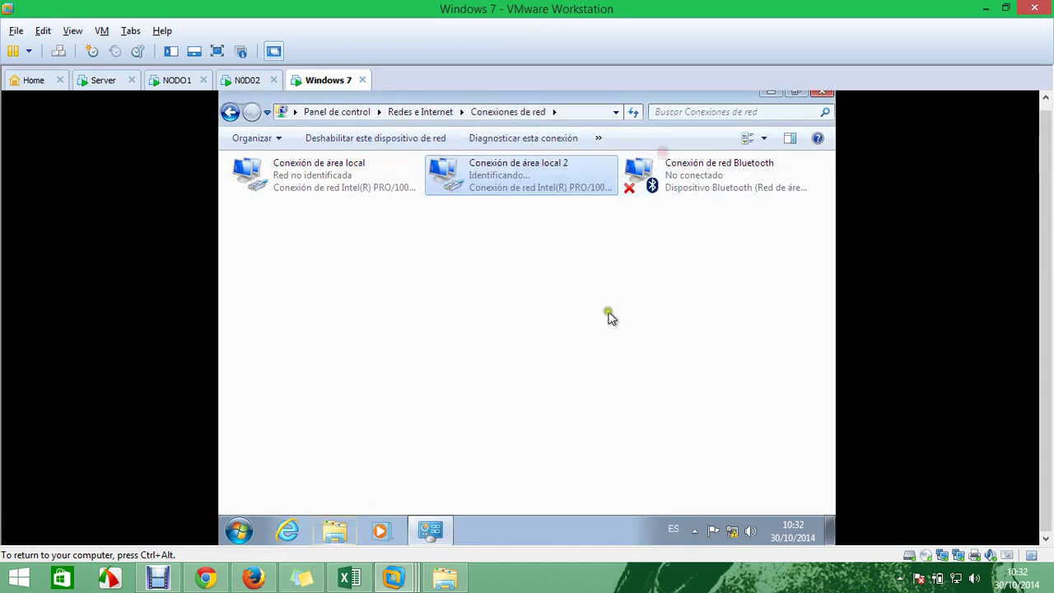
key("super")
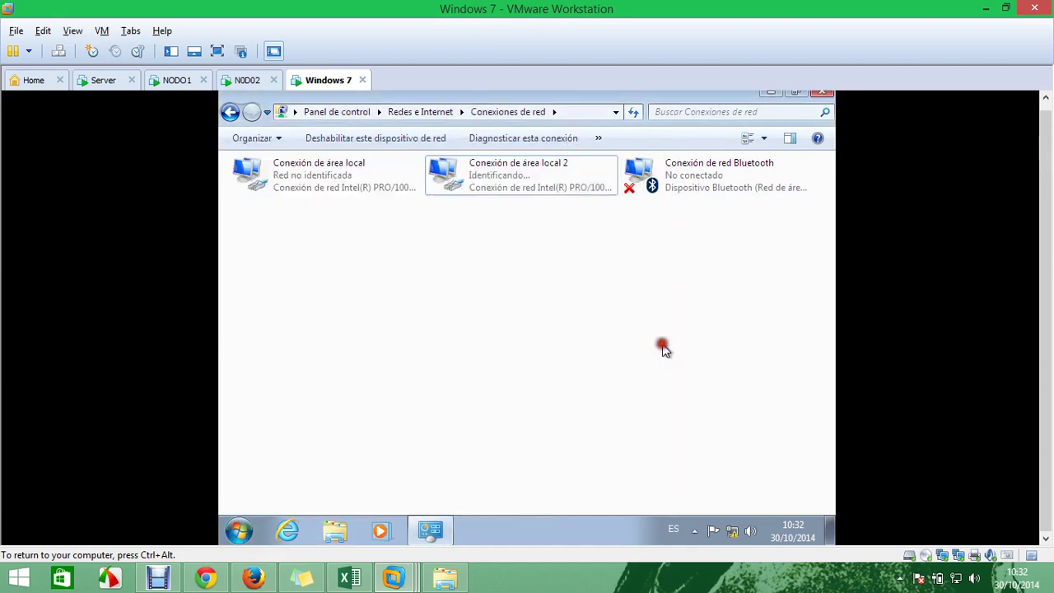
Run ipconfig in a maximized command prompt on the Windows 7 client
left_click(664, 348)
key("super+r")
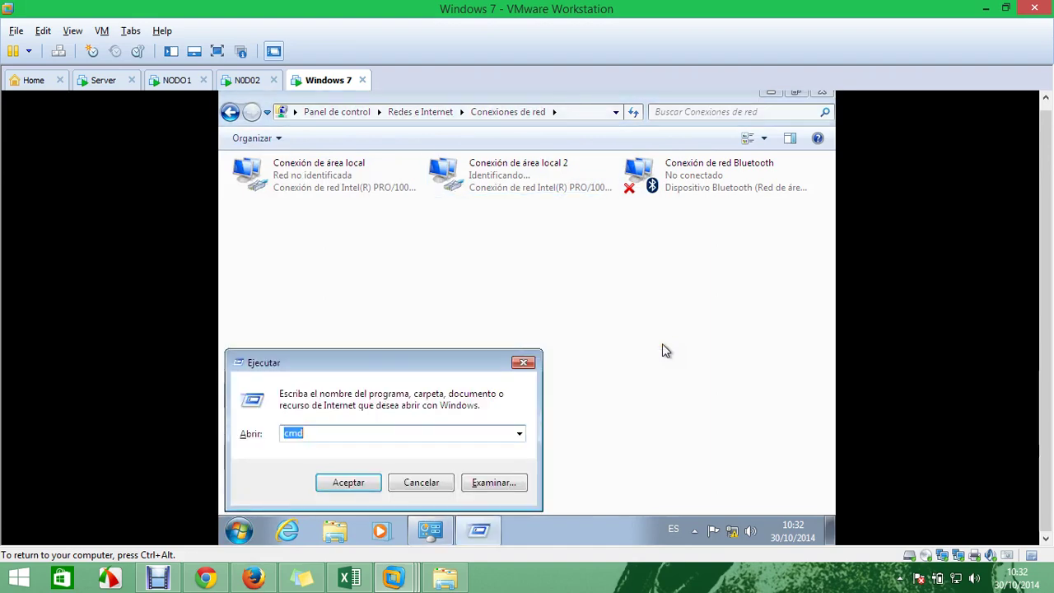
key("Return")
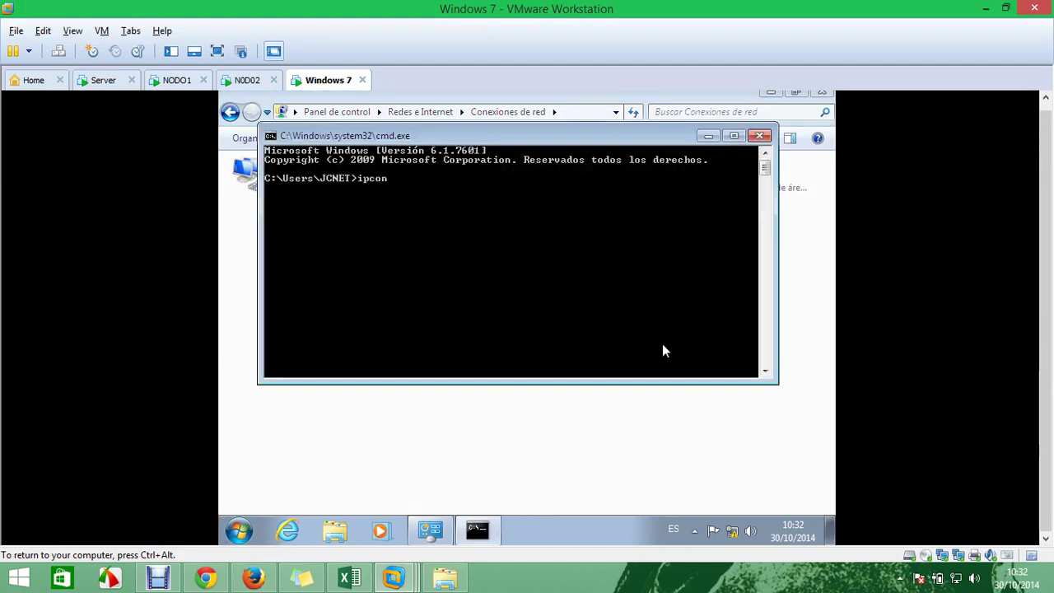
type("ipconfig")
key("Return")
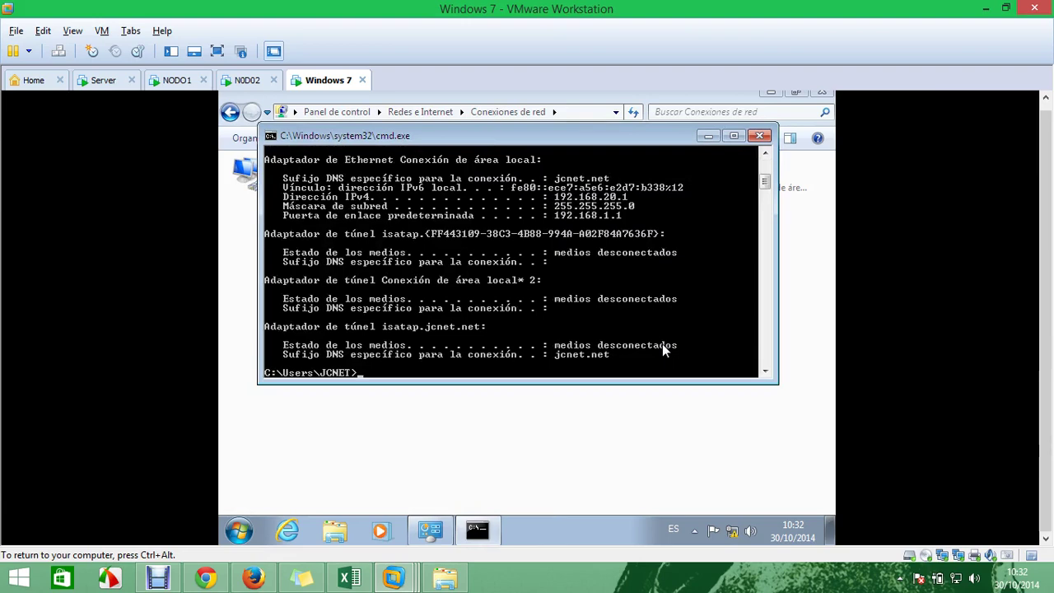
left_click(734, 135)
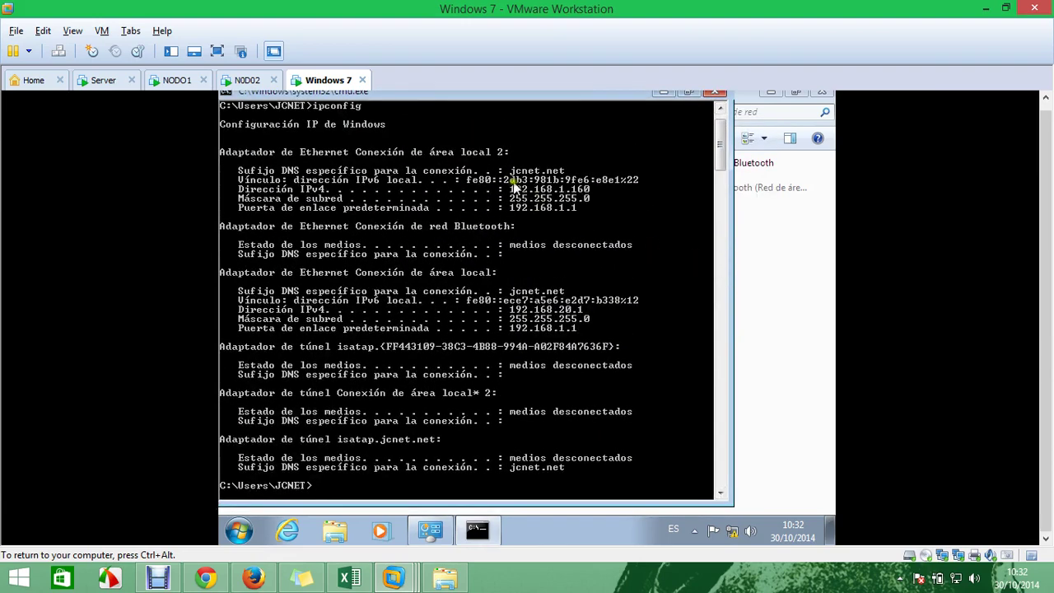
Mark the jcnet.net suffix and the 192.168.20.1 and 192.168.1.160 addresses
right_click(526, 181)
left_click(537, 187)
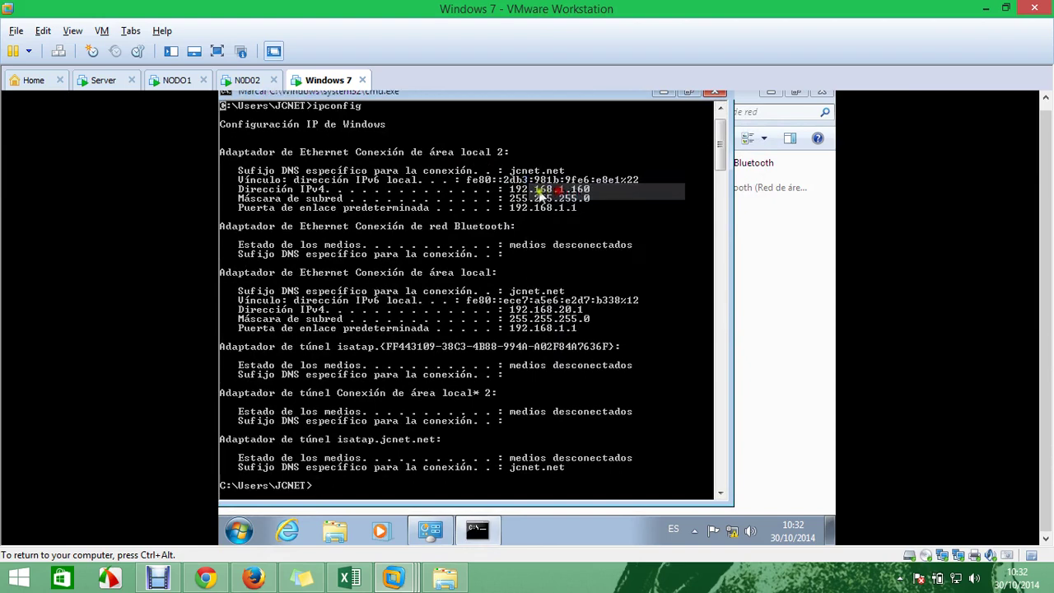
left_click_drag(510, 171, 579, 167)
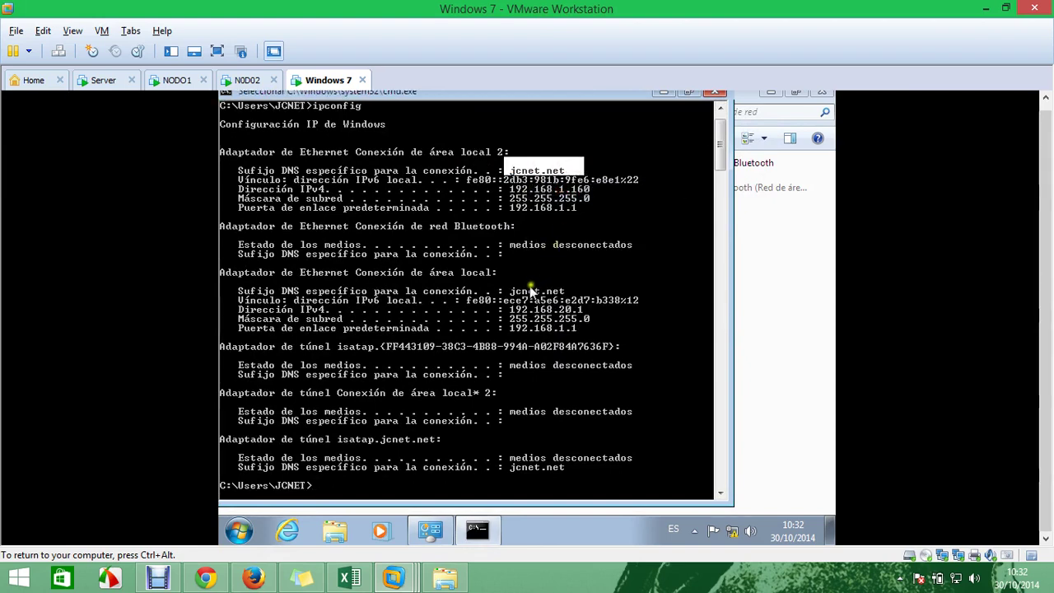
left_click_drag(510, 293, 587, 311)
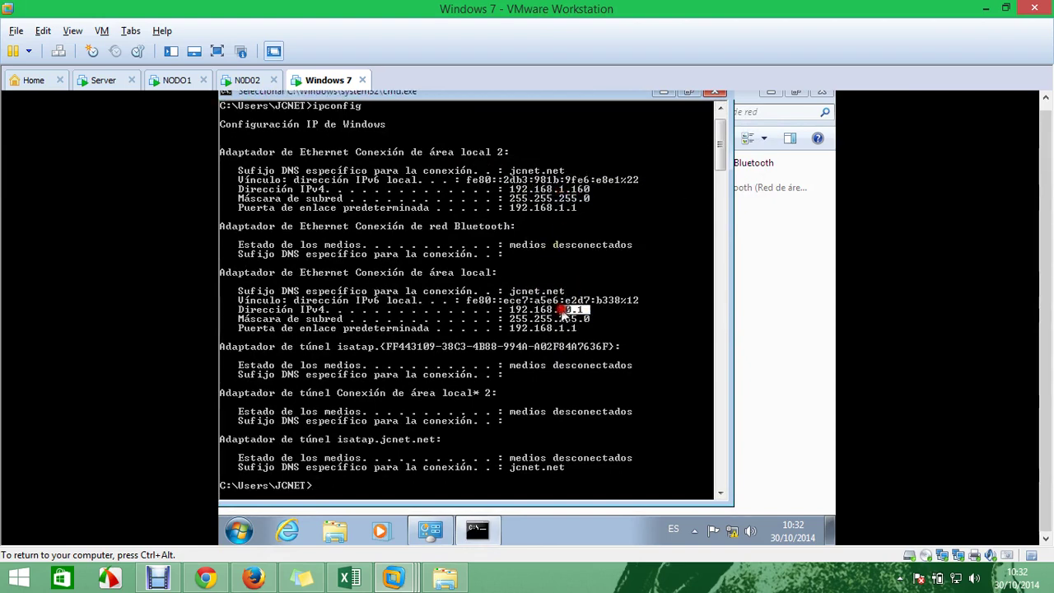
left_click_drag(591, 190, 540, 190)
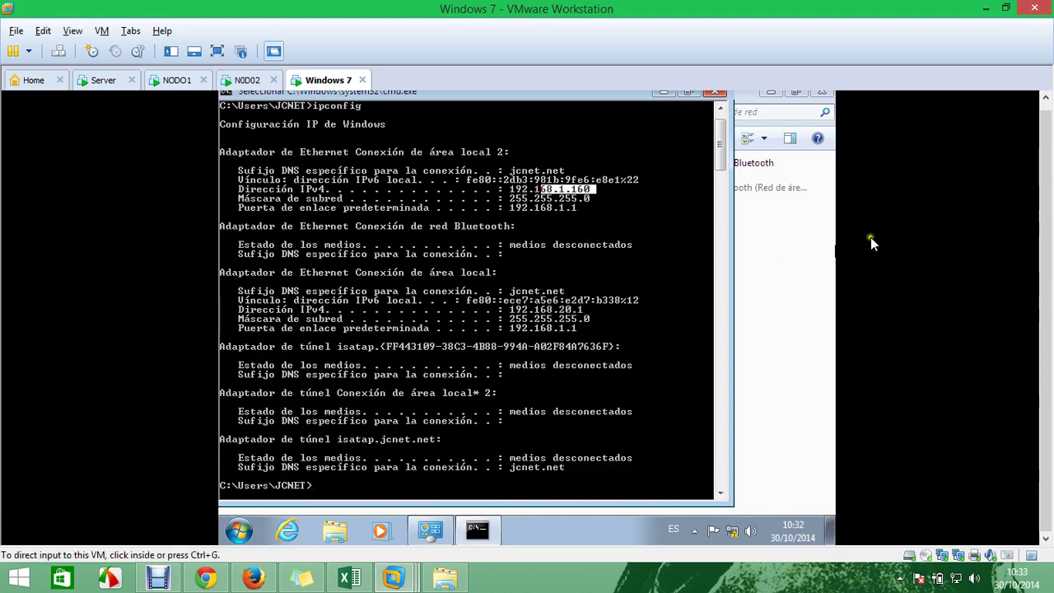
Open the computer name change dialog from Equipo's advanced system properties
left_click(239, 531)
right_click(471, 348)
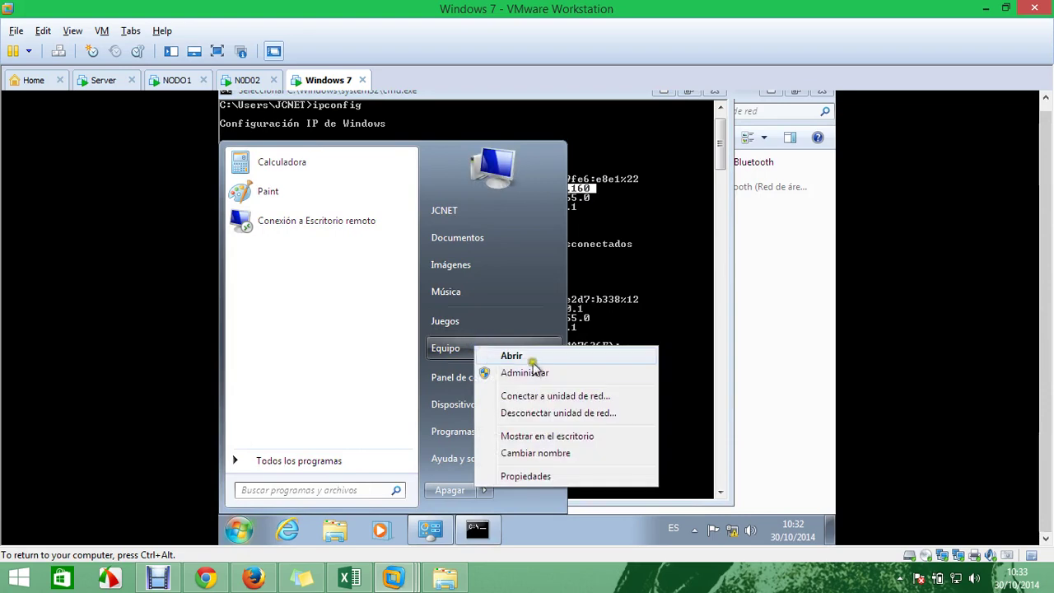
left_click(543, 475)
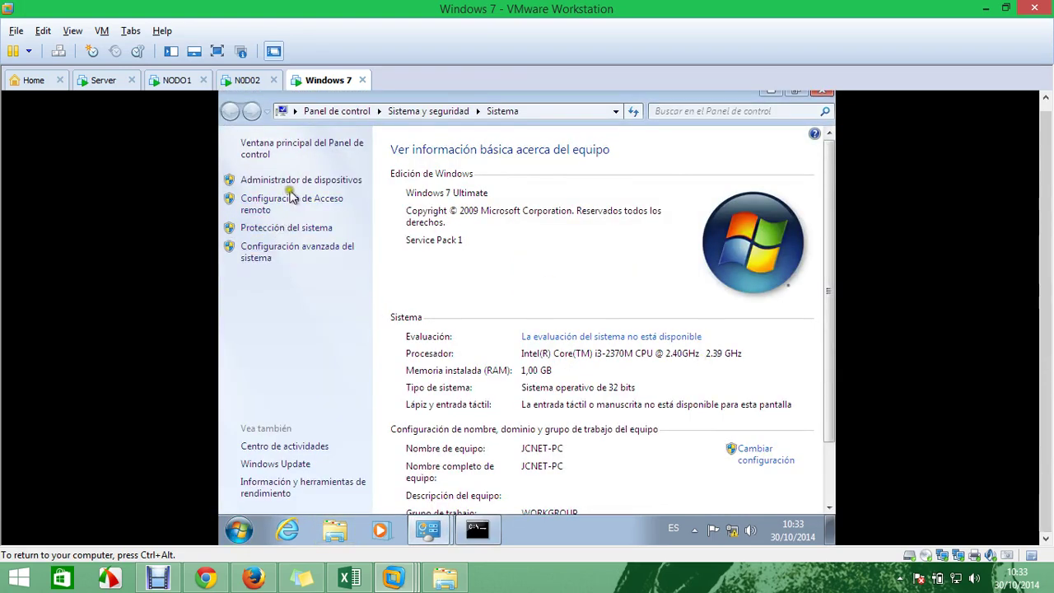
left_click(325, 250)
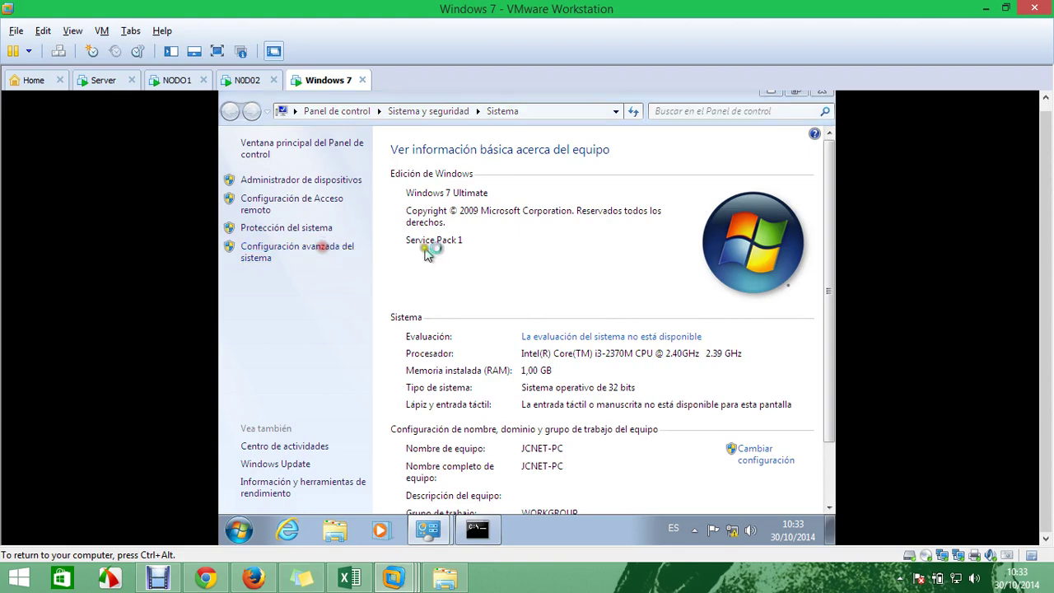
left_click(326, 177)
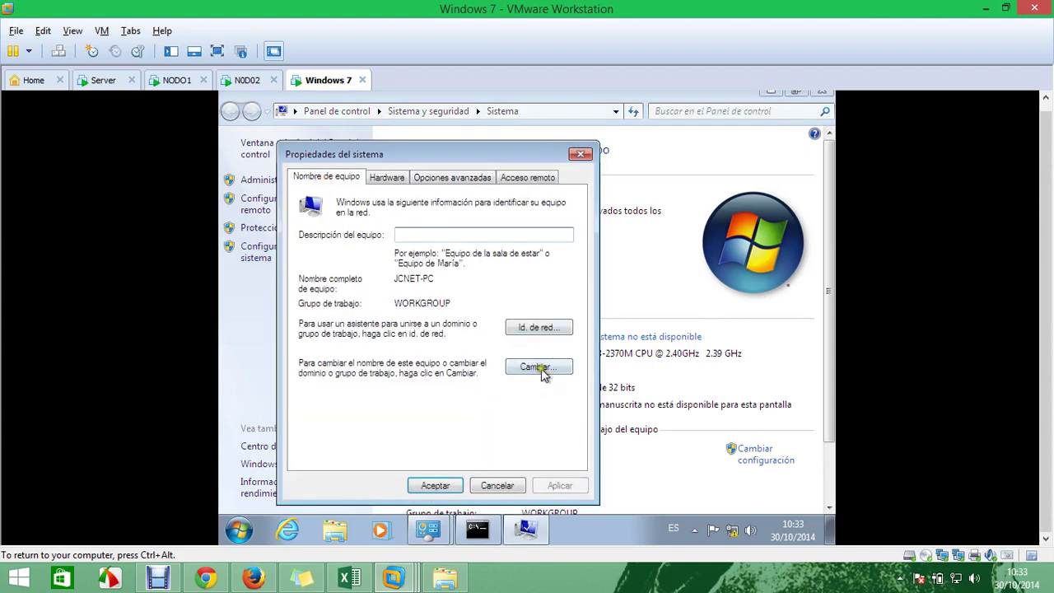
left_click(540, 366)
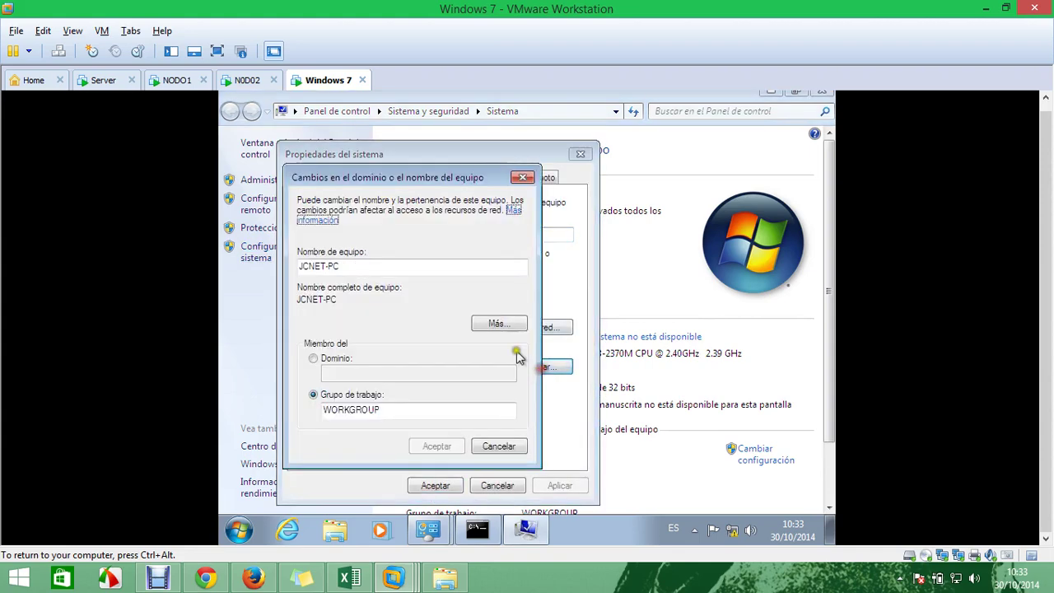
Make the computer a member of domain jcnet.net using domain administrator credentials
left_click(334, 358)
left_click(349, 370)
type("jcnet")
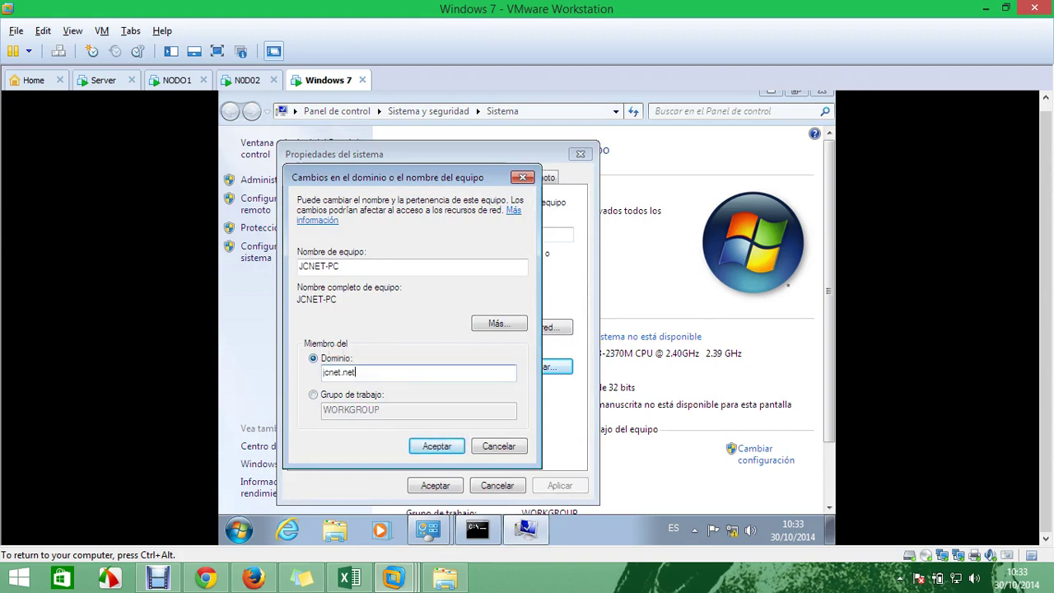
type(".net")
key("Return")
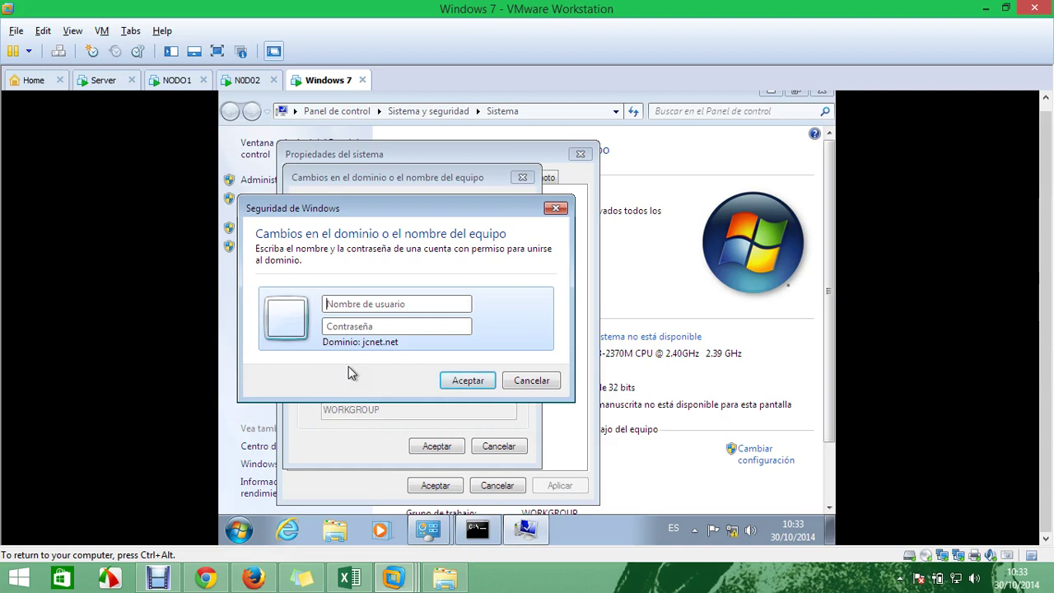
type("administrador")
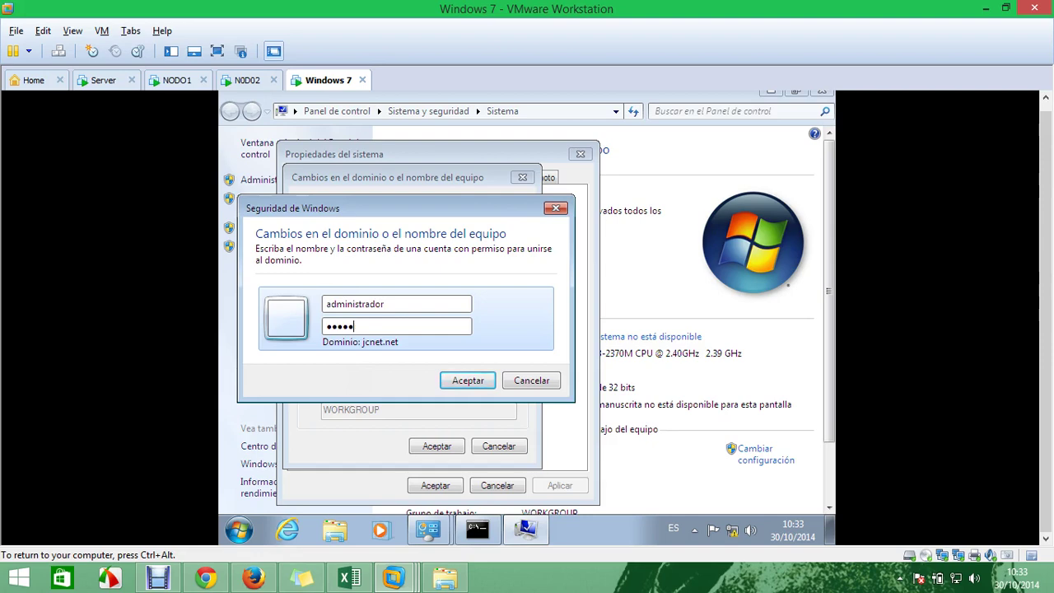
key("Return")
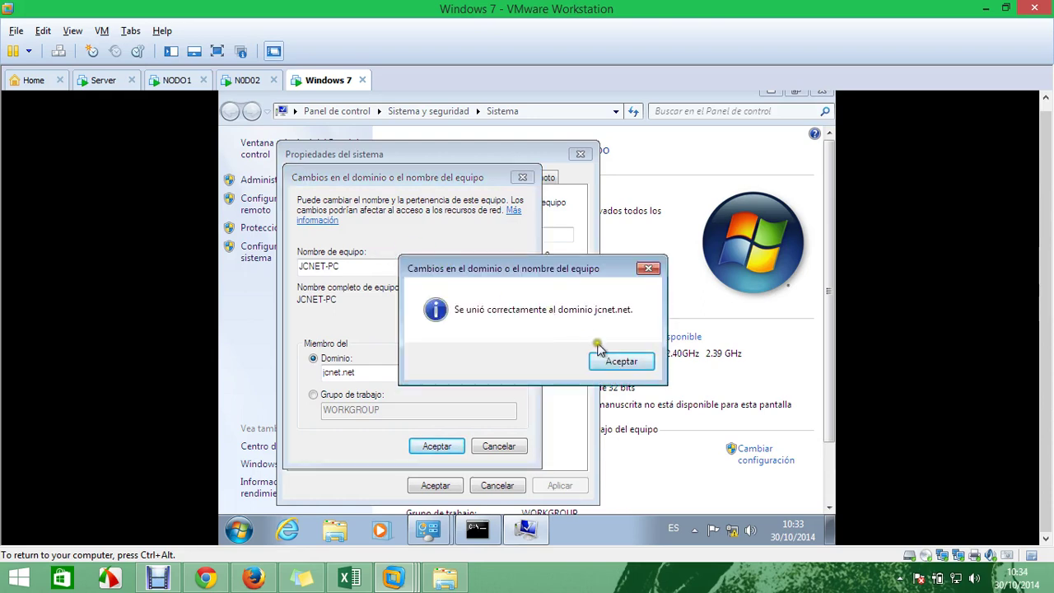
Acknowledge the domain welcome and restart notices, then restart Windows 7 now
left_click(619, 361)
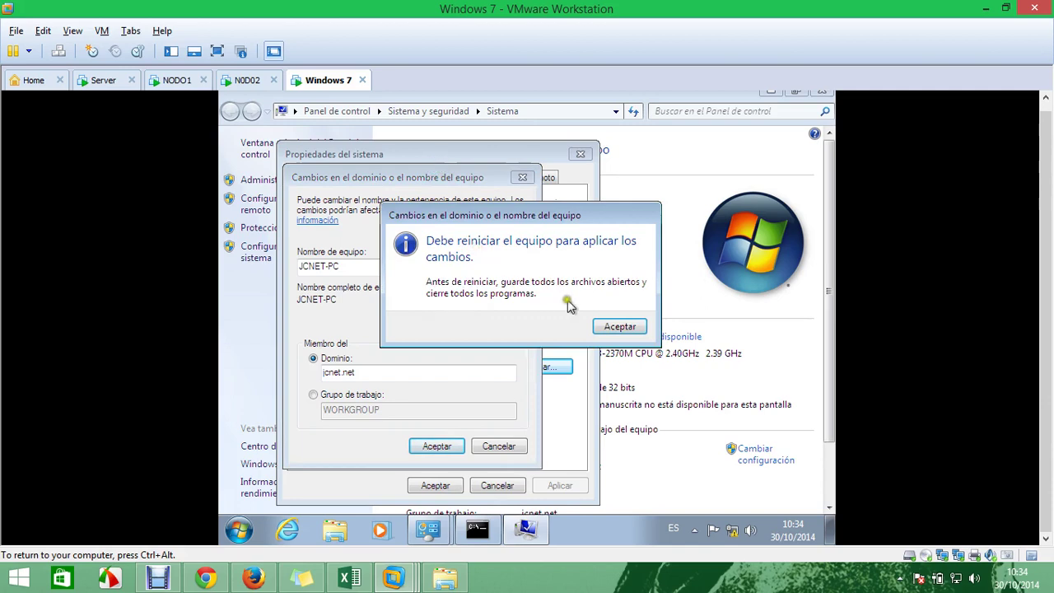
left_click(604, 324)
left_click(433, 486)
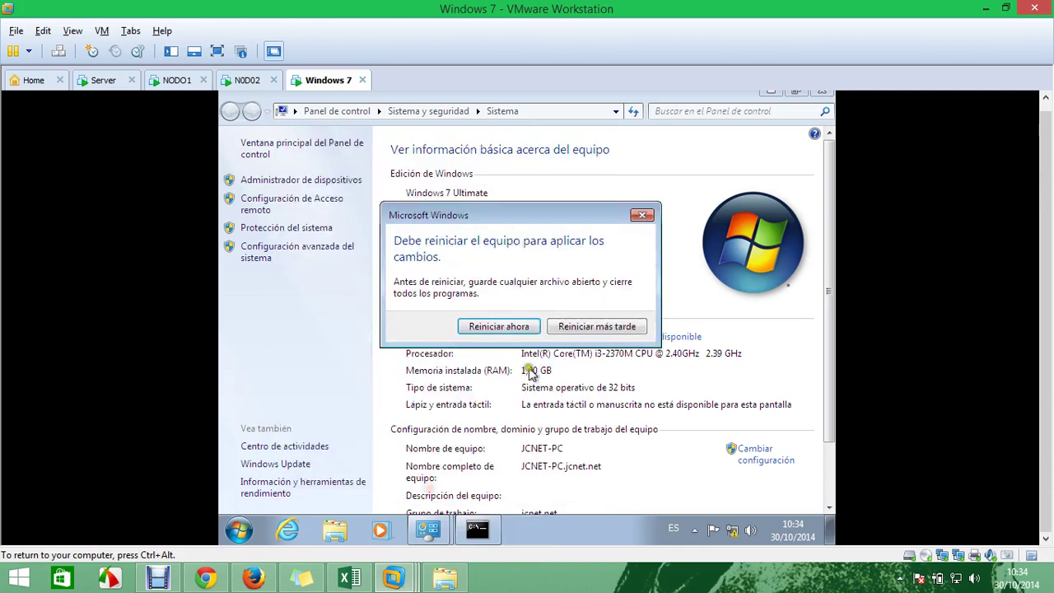
left_click(499, 327)
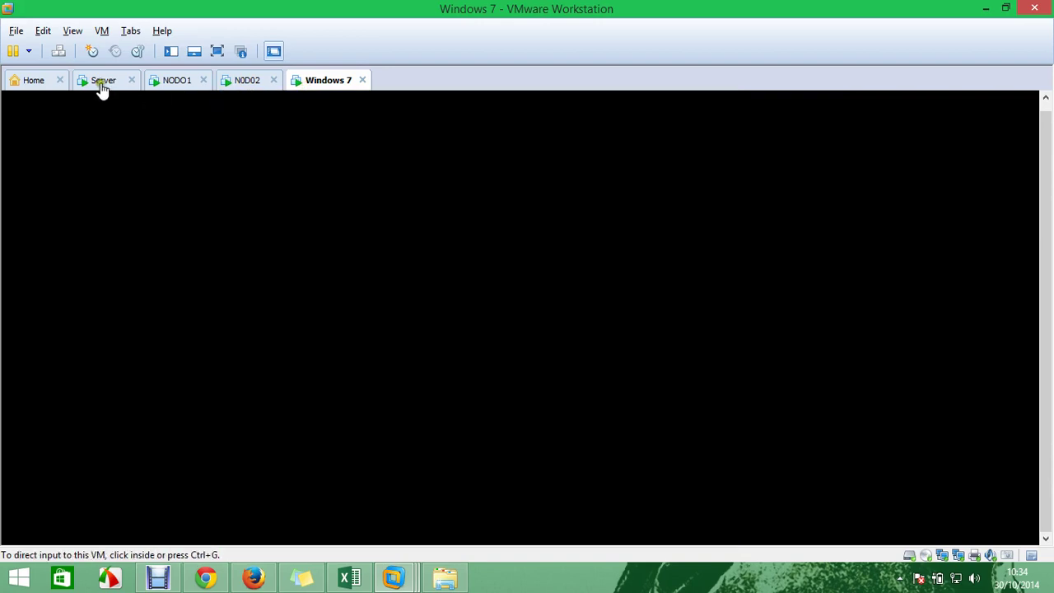
On the Server VM, launch Active Directory Users and Computers and DNS Manager
left_click(102, 81)
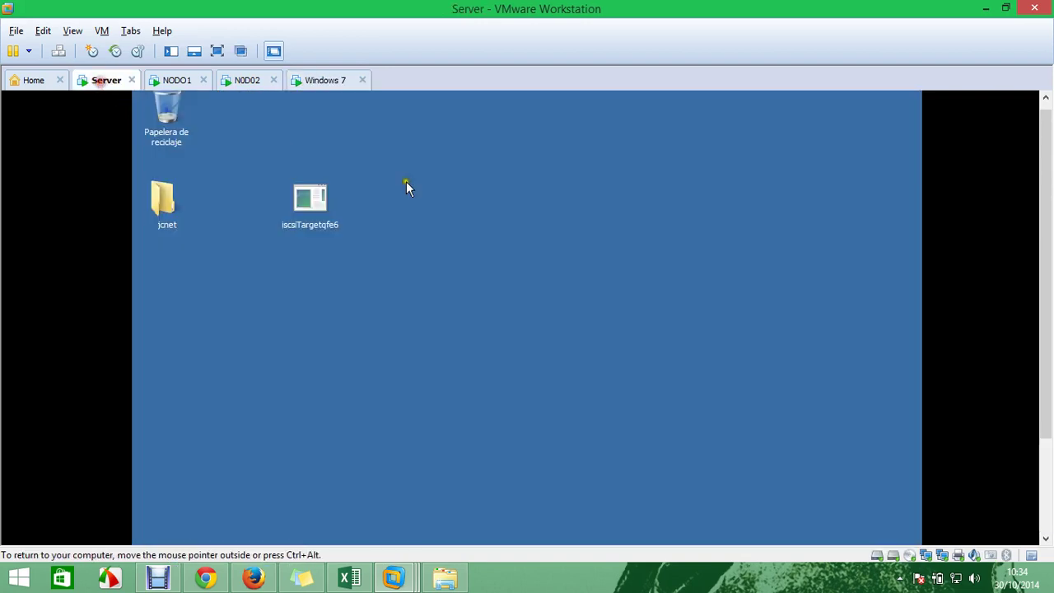
left_click(191, 79)
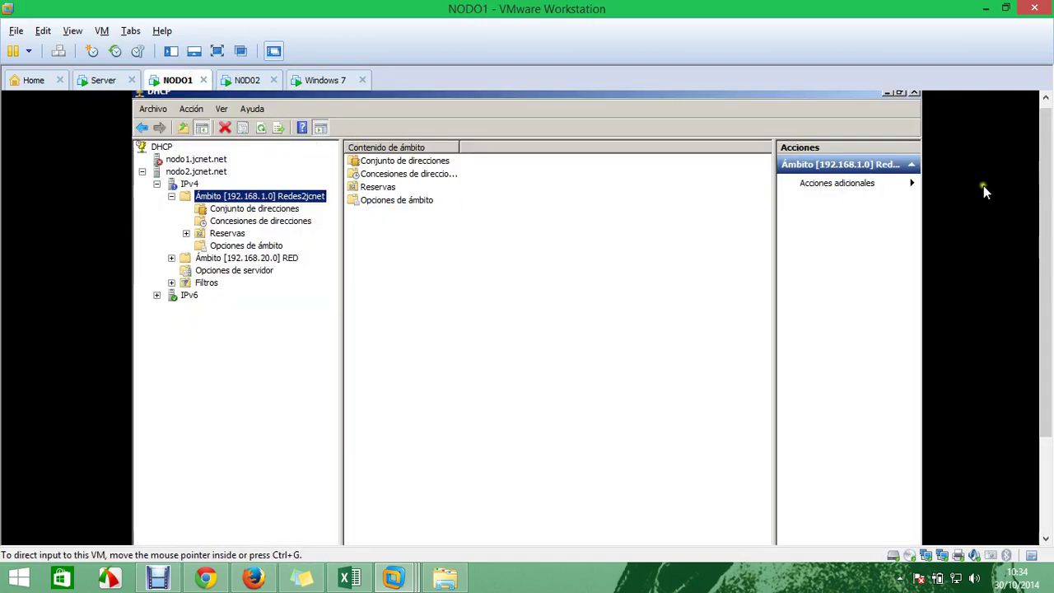
left_click_drag(1046, 271, 1045, 372)
left_click(165, 531)
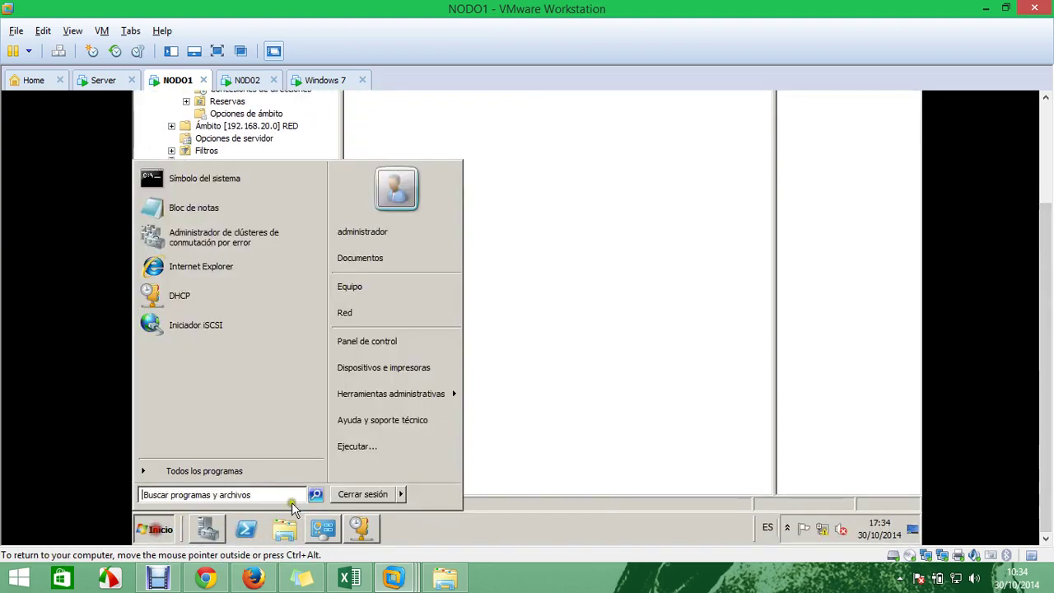
mouse_move(436, 393)
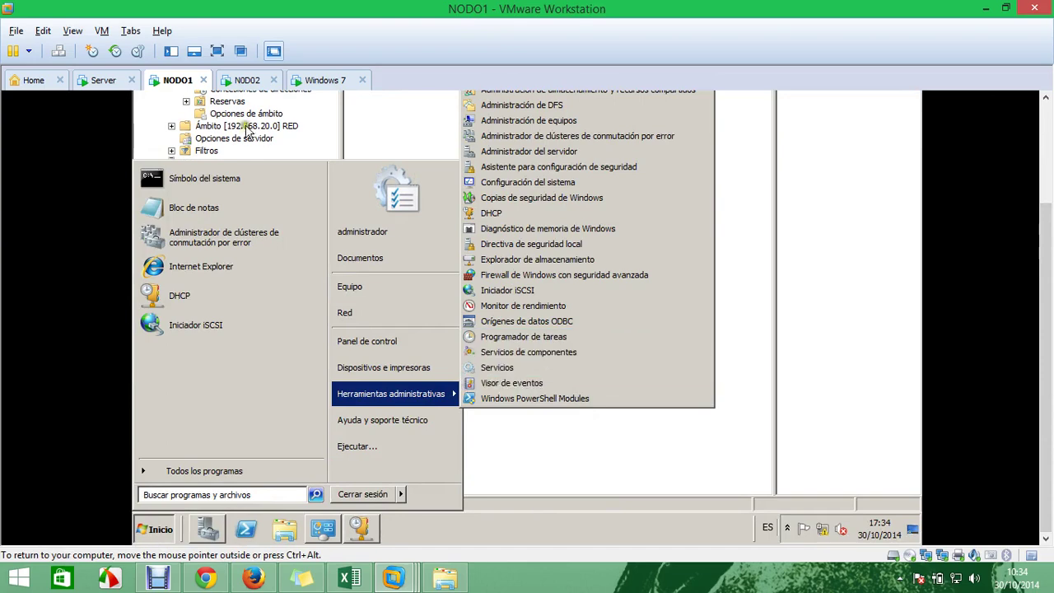
left_click(100, 80)
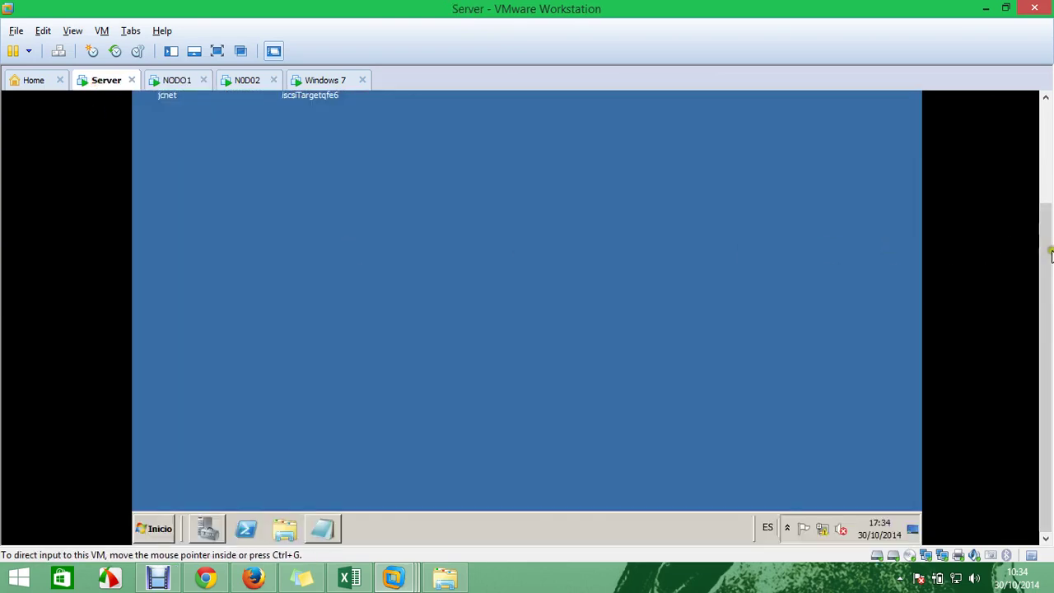
left_click(157, 531)
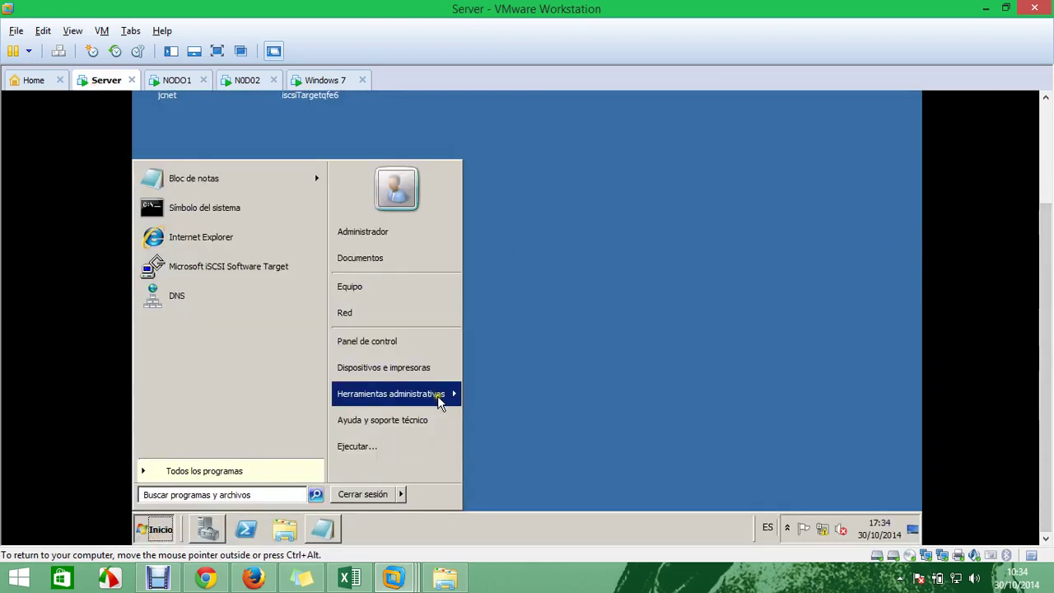
mouse_move(436, 396)
left_click(595, 369)
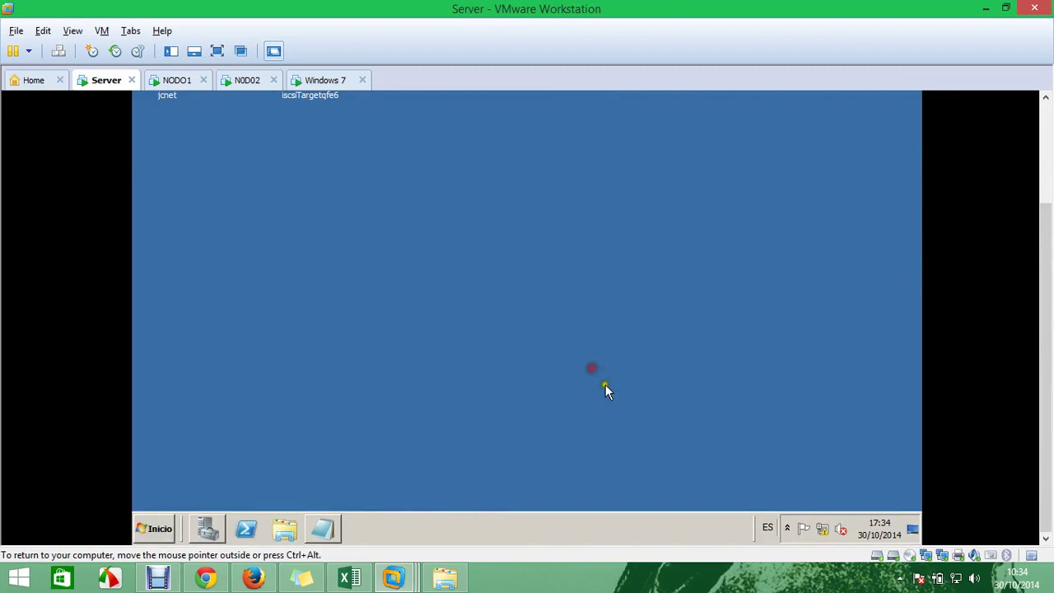
left_click(160, 528)
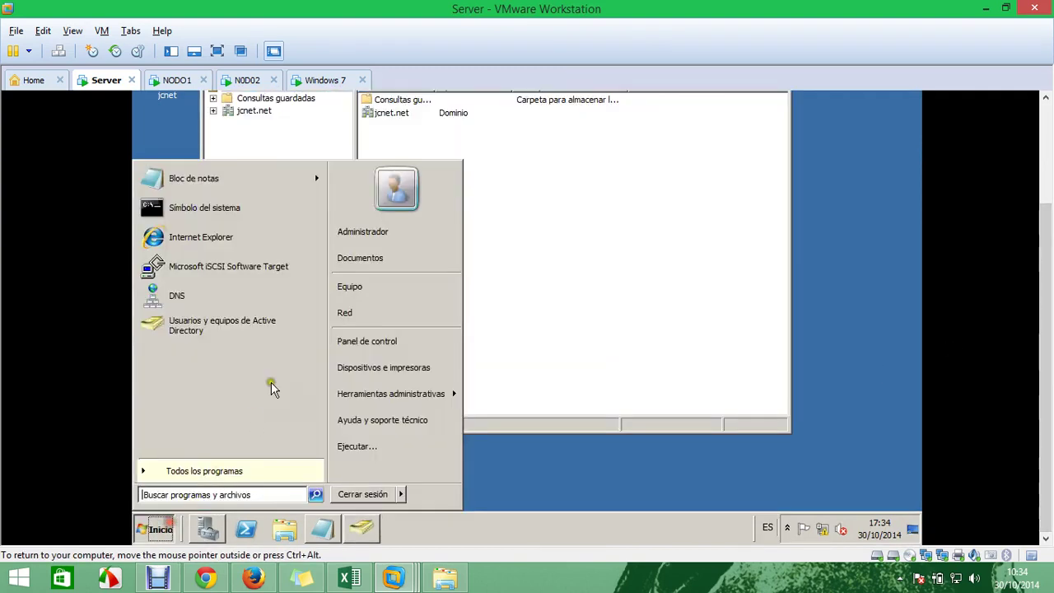
left_click(236, 299)
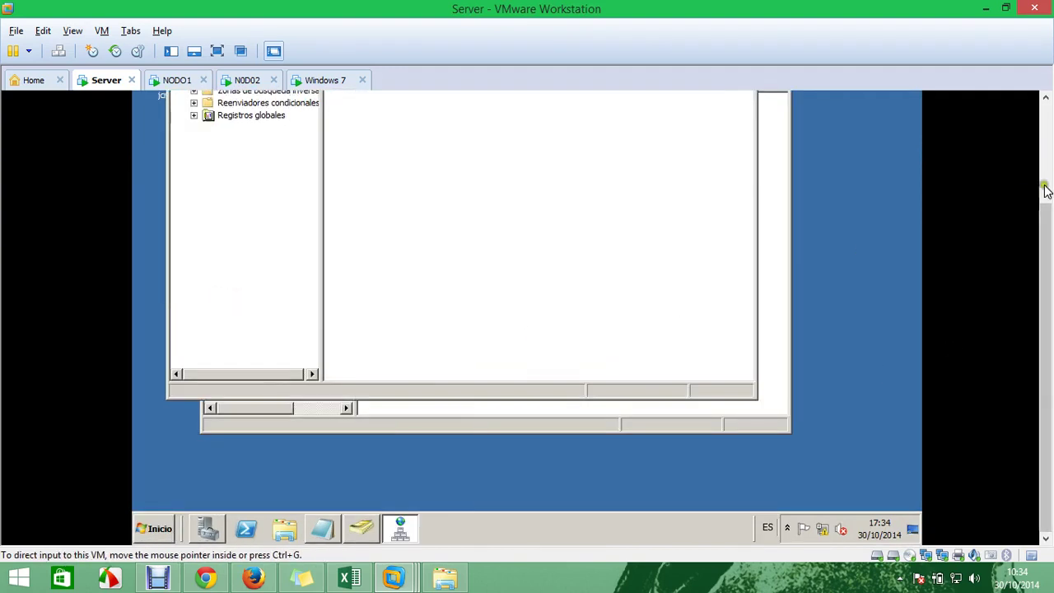
Dock both windows side by side and find JCNET-PC in Computers and jcnet.net zone
left_click_drag(463, 111, 917, 207)
left_click_drag(387, 140, 132, 157)
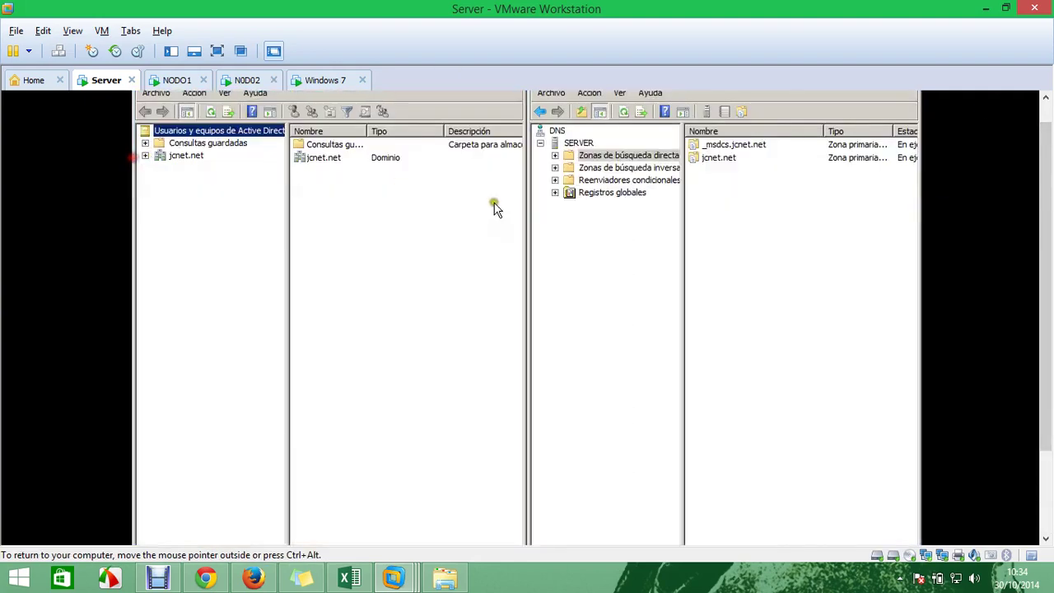
left_click(554, 154)
left_click(568, 179)
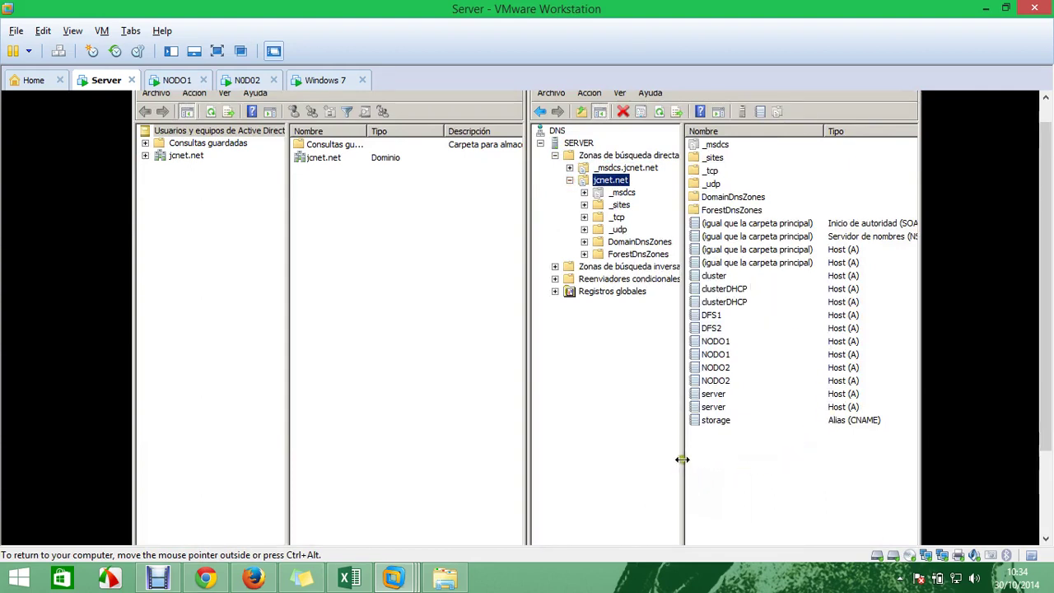
left_click_drag(681, 459, 622, 458)
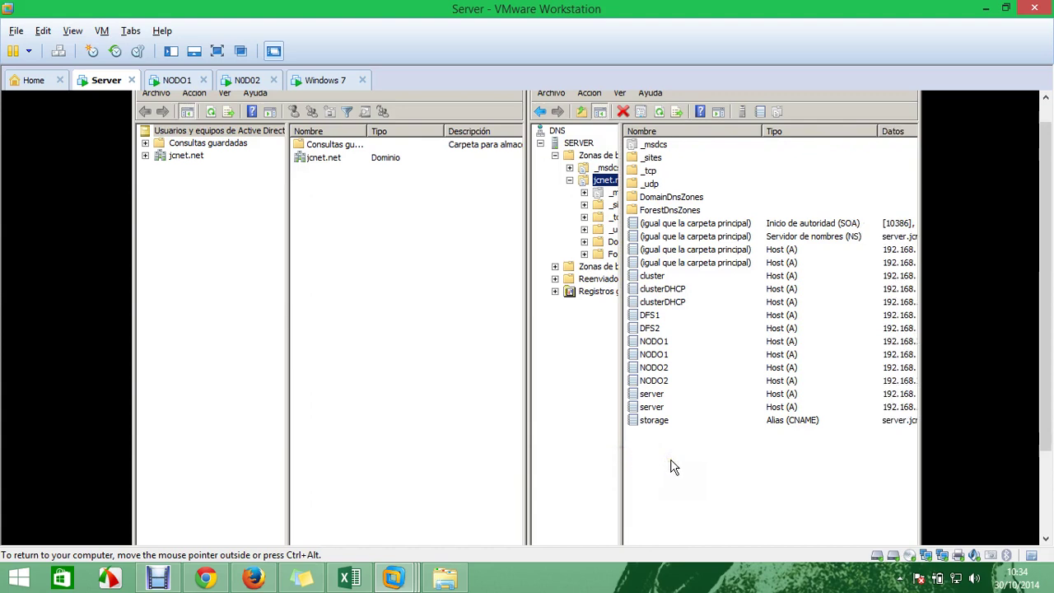
left_click(145, 155)
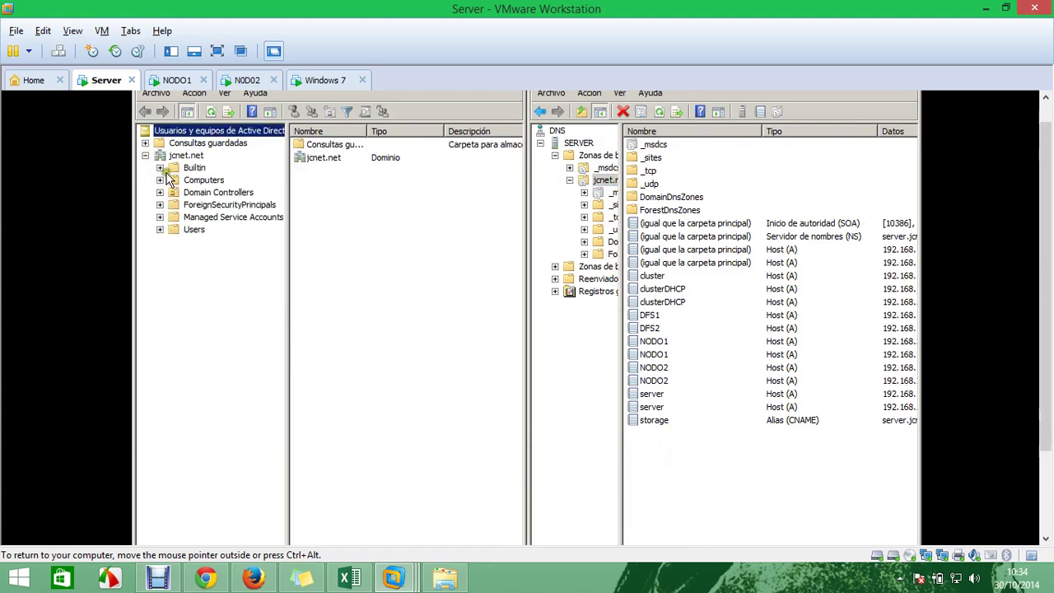
left_click(198, 179)
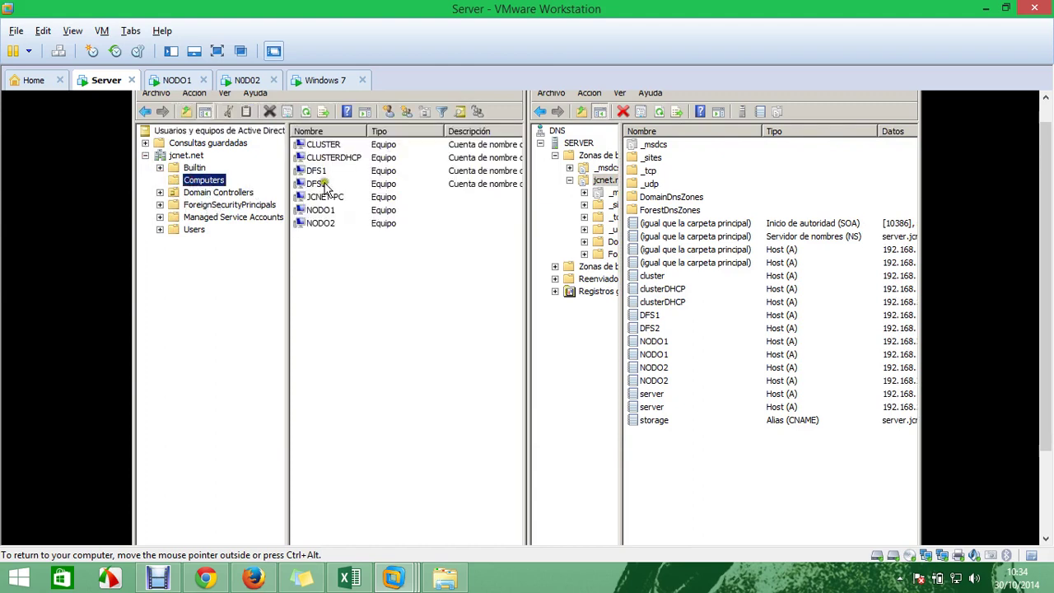
left_click(327, 198)
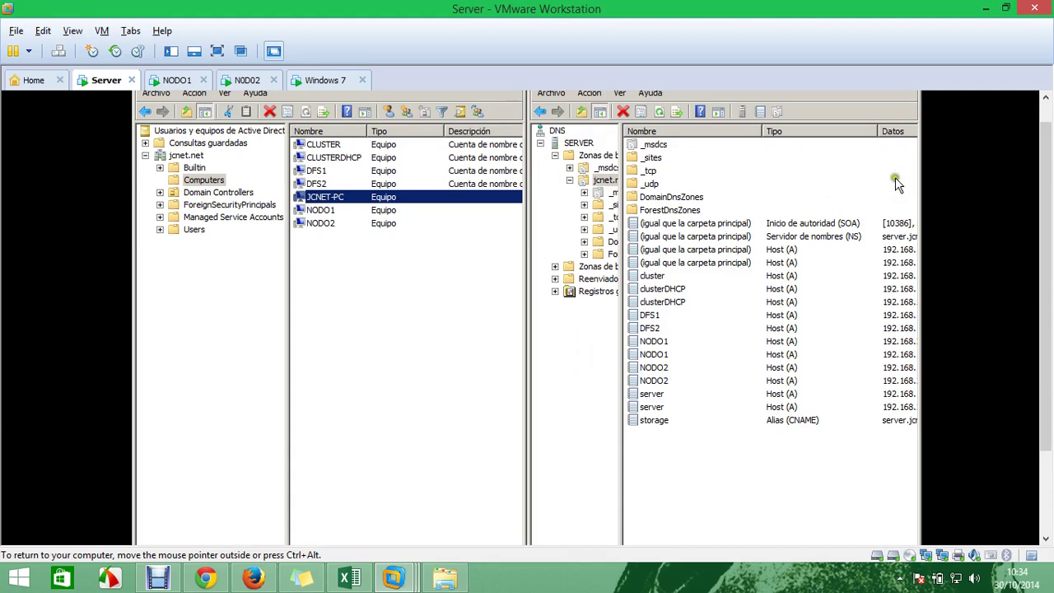
Refresh DNS, verify JCNET-PC records 192.168.20.1 and 192.168.1.160, then close DNS Manager
left_click(739, 481)
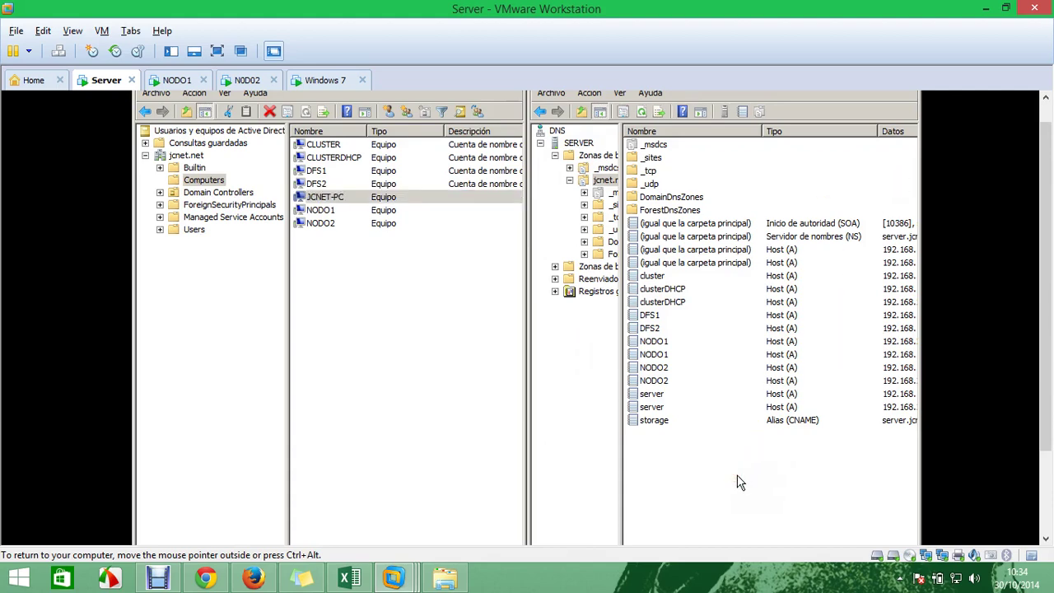
key("F5")
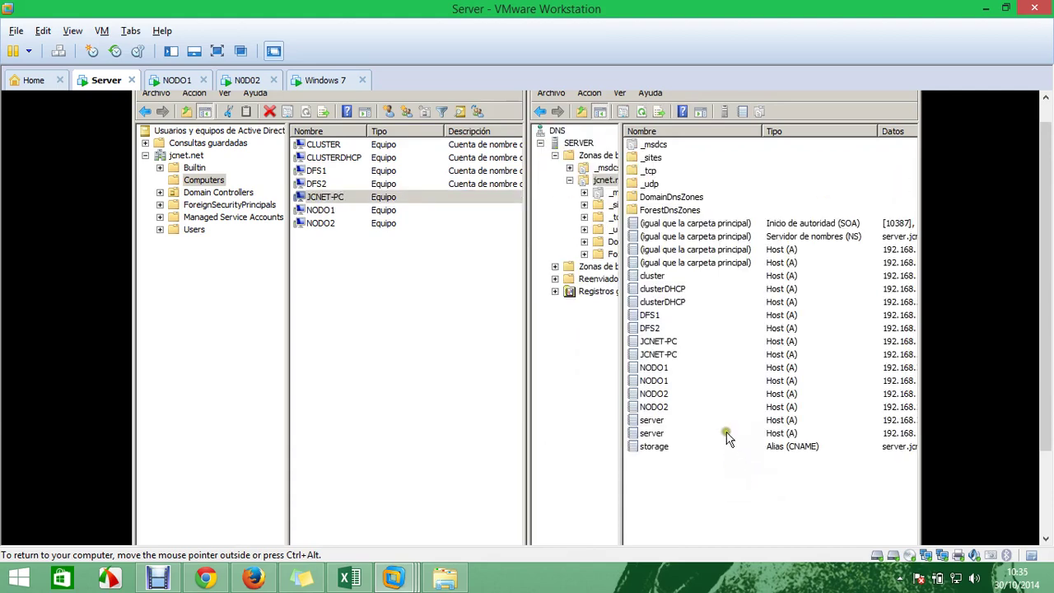
left_click(657, 354)
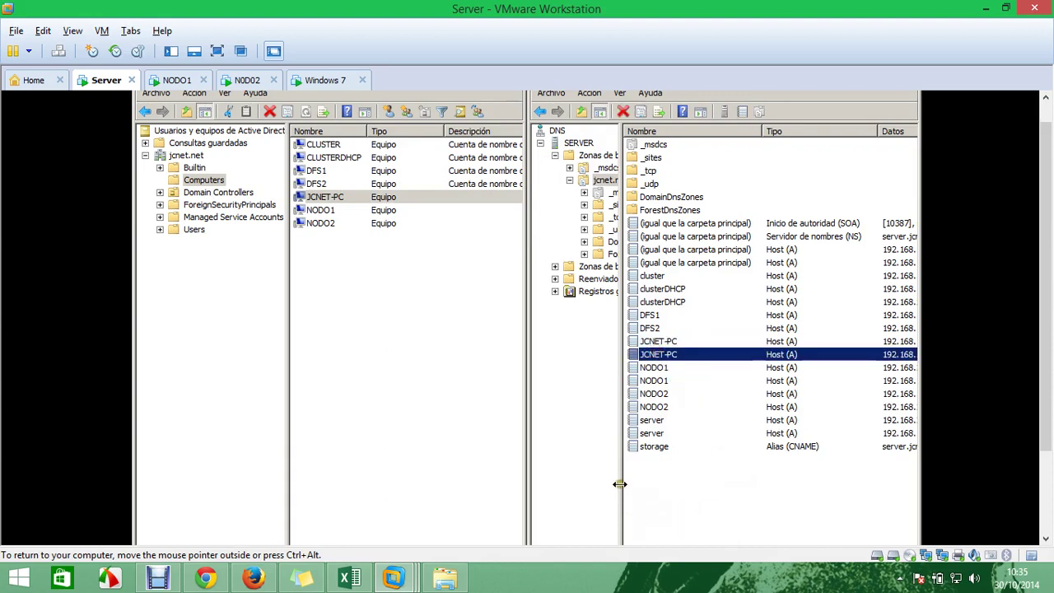
left_click_drag(621, 484, 610, 484)
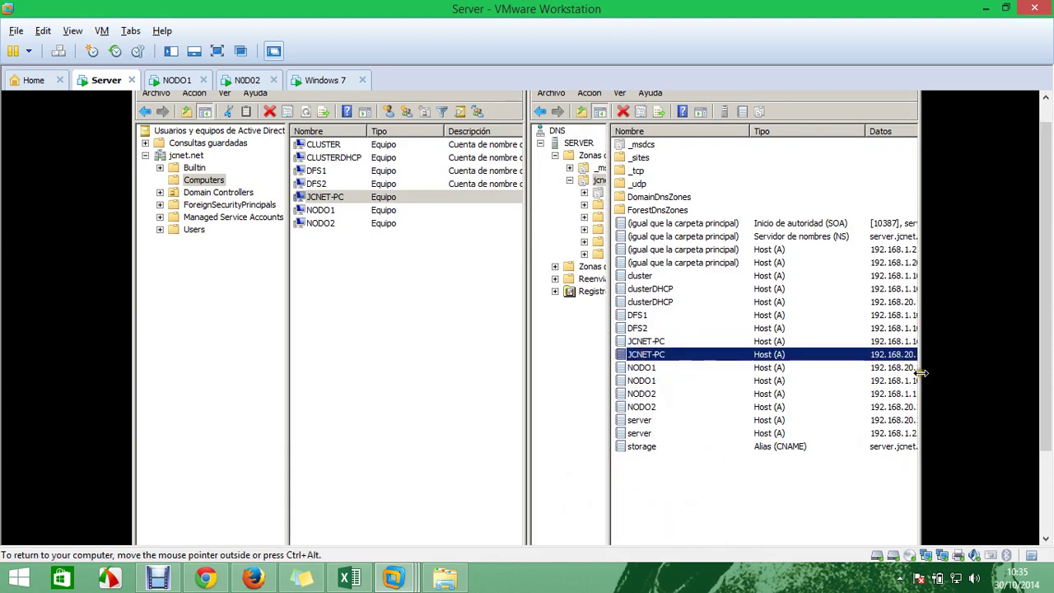
mouse_move(919, 370)
left_mouse_down()
mouse_move(933, 383)
mouse_move(920, 368)
left_mouse_up()
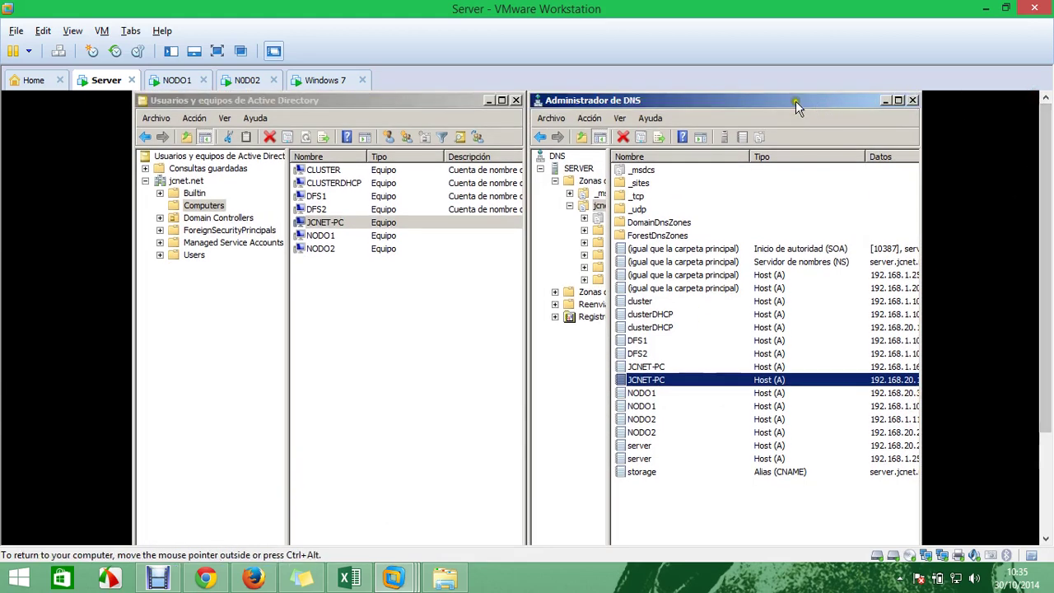
left_click_drag(530, 193, 402, 205)
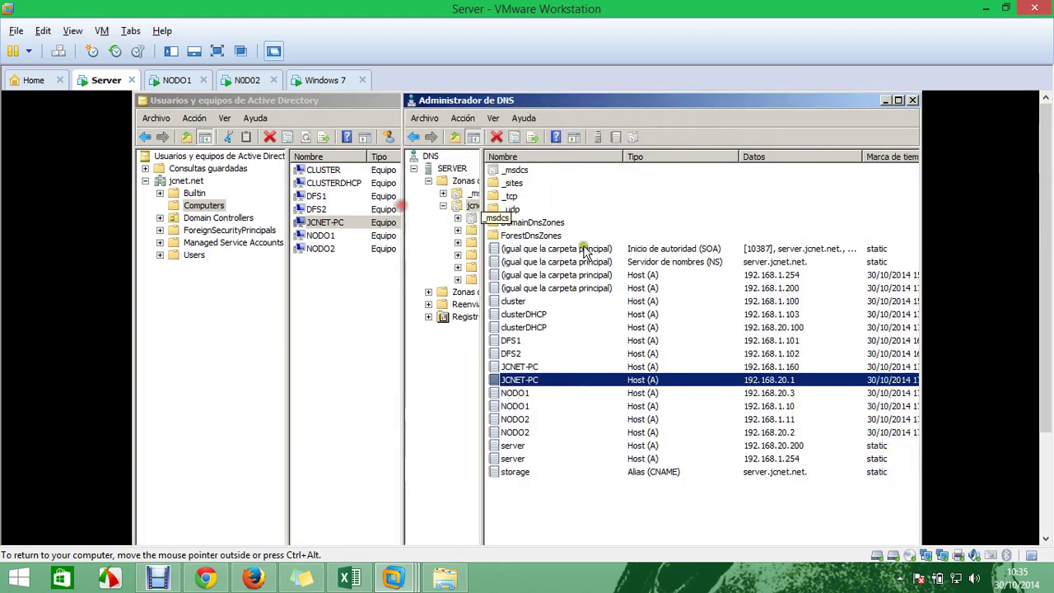
left_click(793, 393)
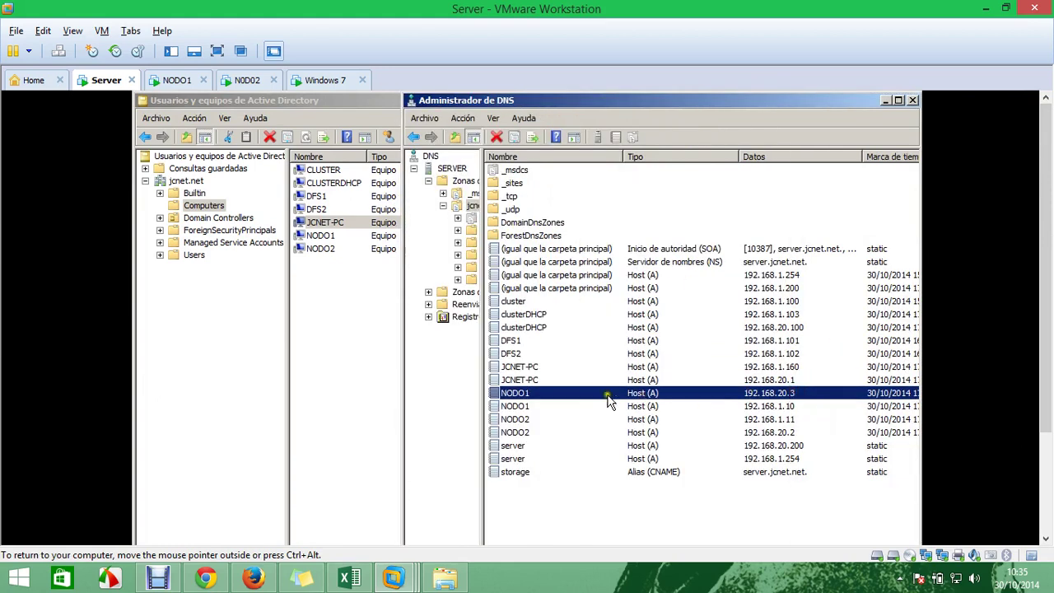
left_click(567, 380)
left_click(550, 366)
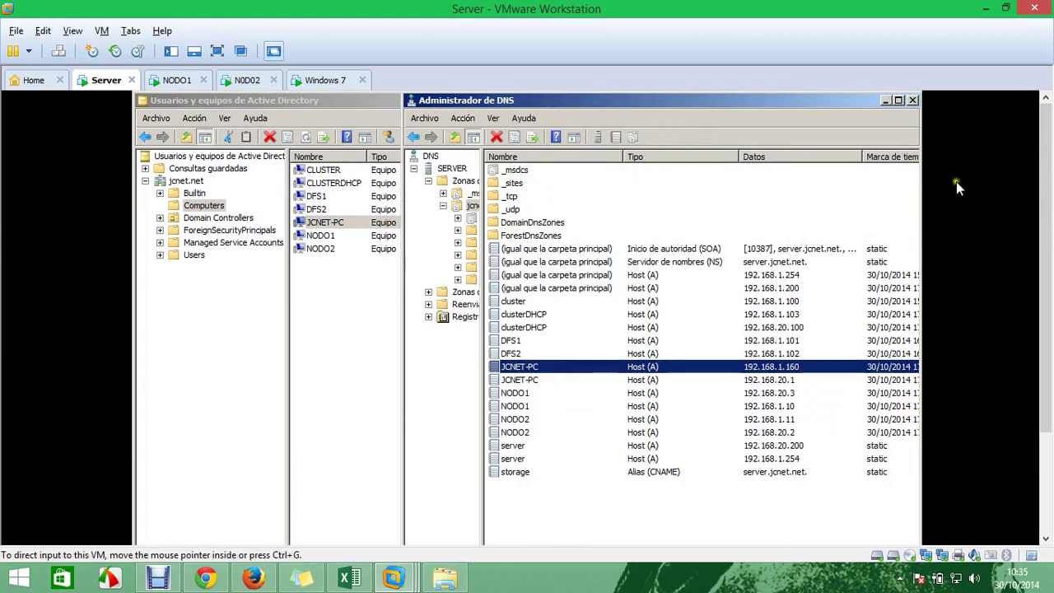
left_click(911, 101)
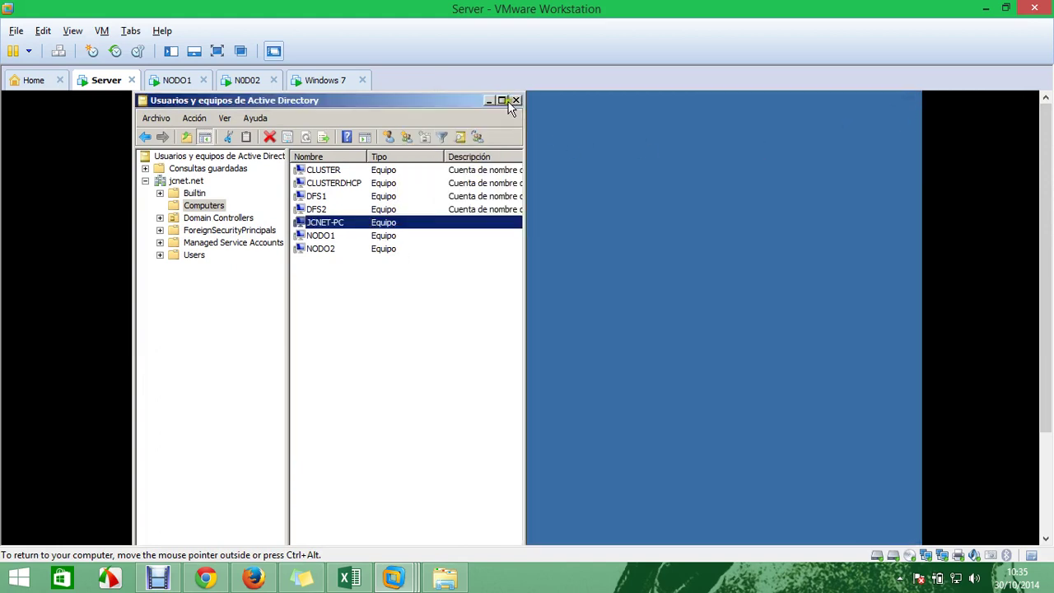
Start a new user in the jcnet.net Users container with logon name jcnet
left_click(502, 100)
left_click(190, 252)
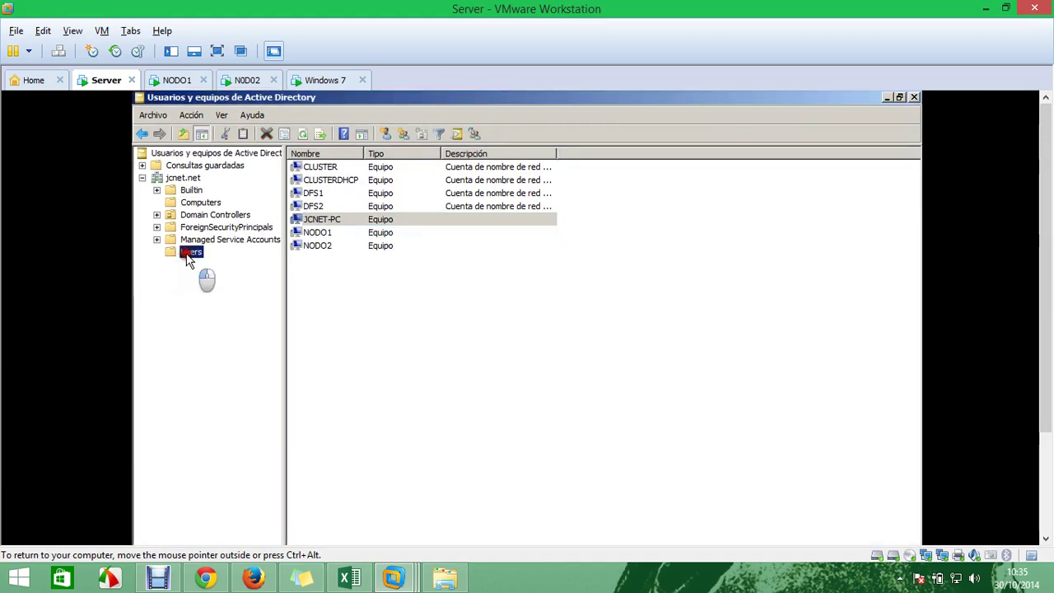
right_click(348, 455)
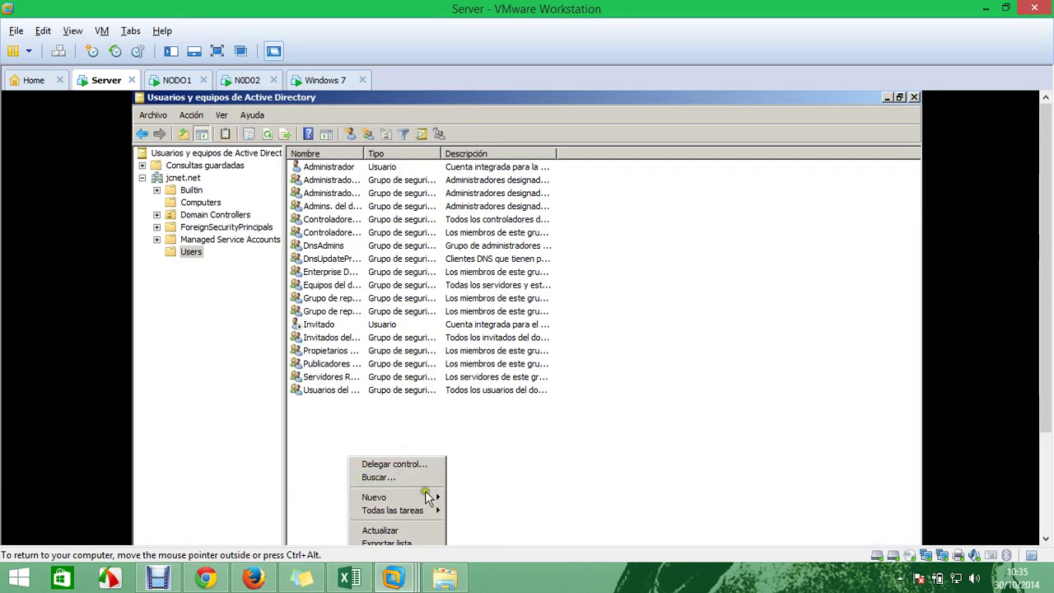
mouse_move(425, 496)
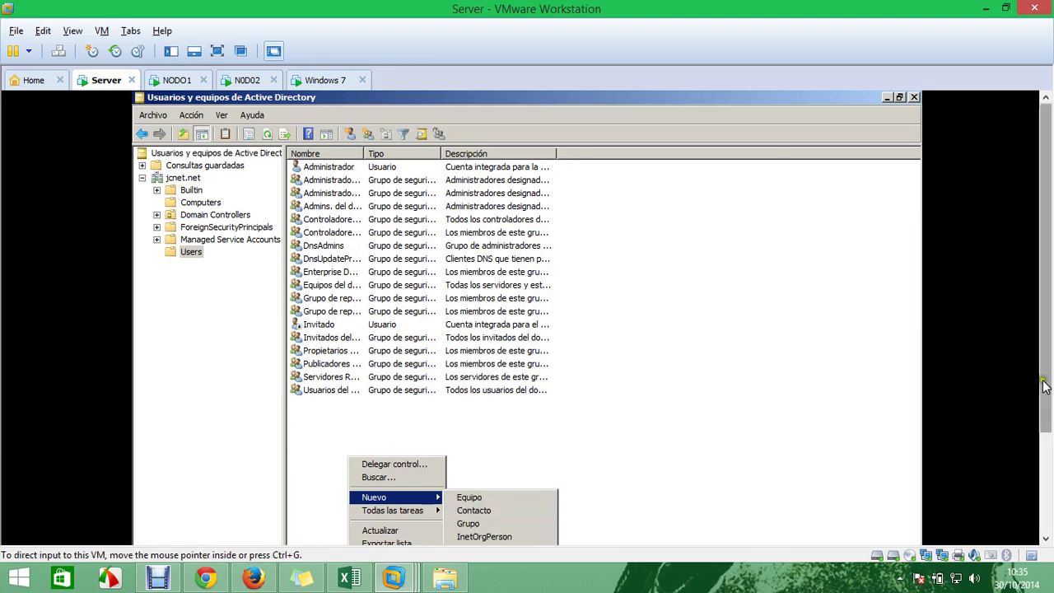
left_click(501, 508)
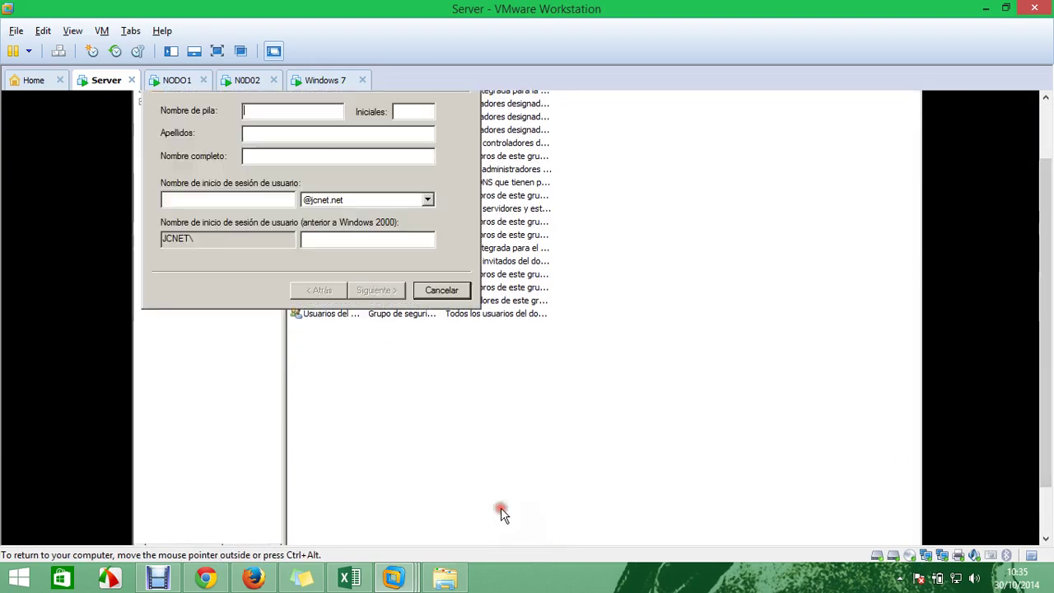
left_click_drag(1045, 219, 1045, 149)
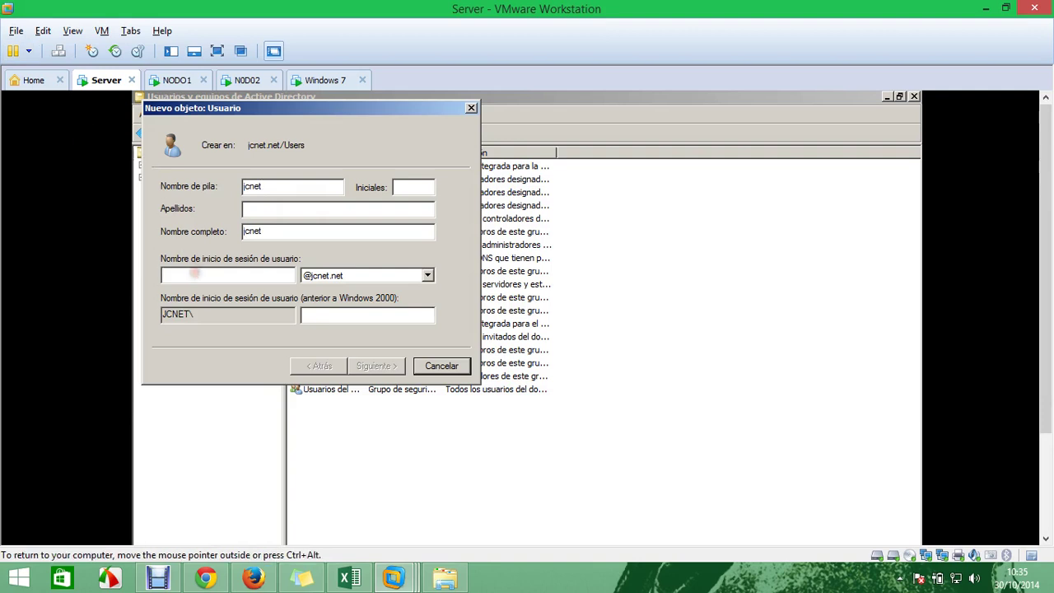
left_click(196, 273)
type("jcnet")
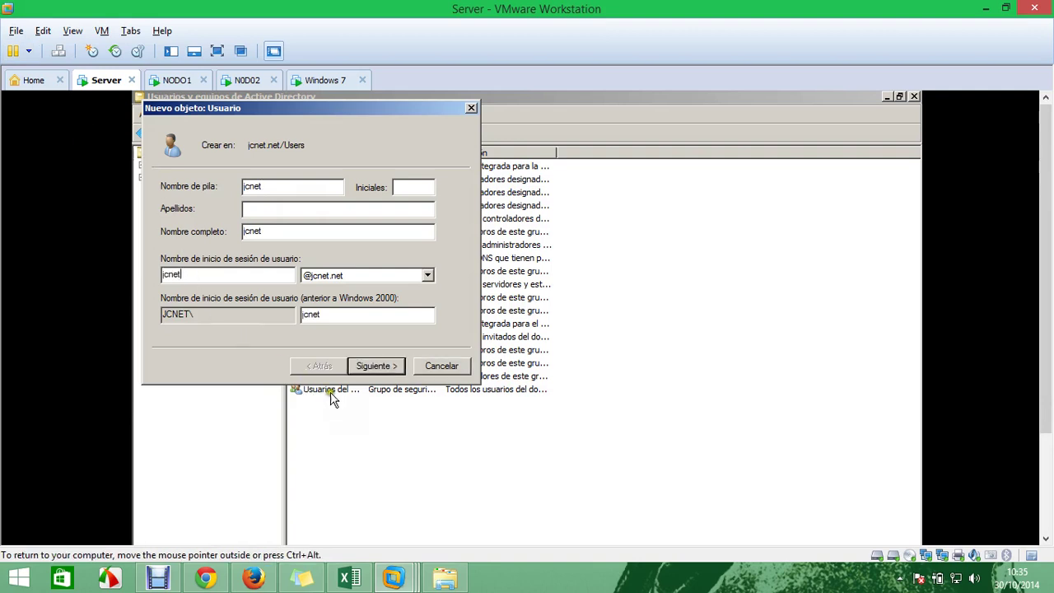
Set the password so the user cannot change it and it never expires, then finish
left_click(372, 365)
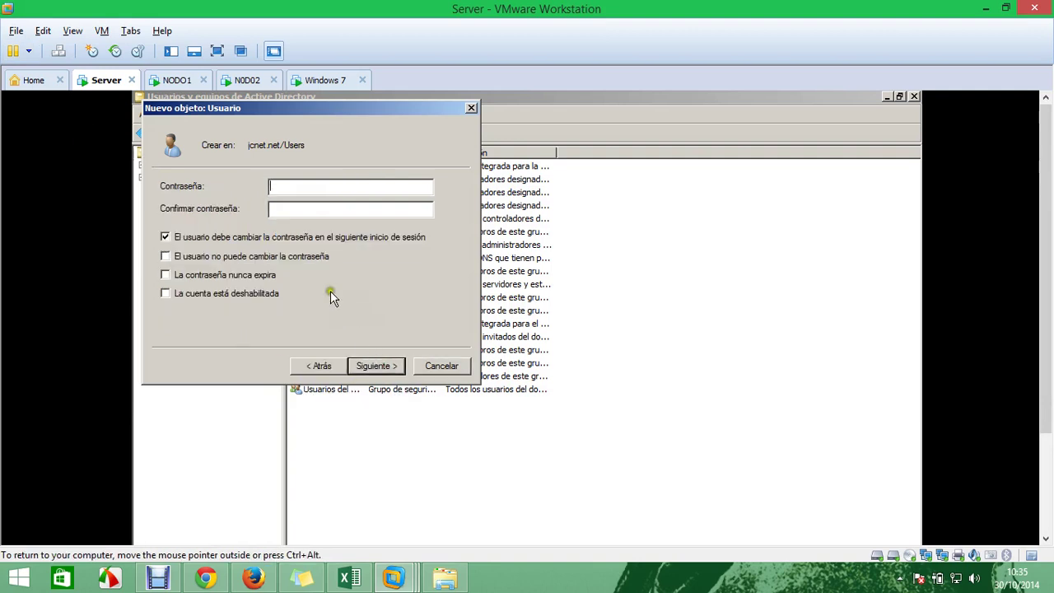
left_click(303, 238)
left_click(276, 257)
left_click(259, 274)
key("BackSpace")
key("BackSpace")
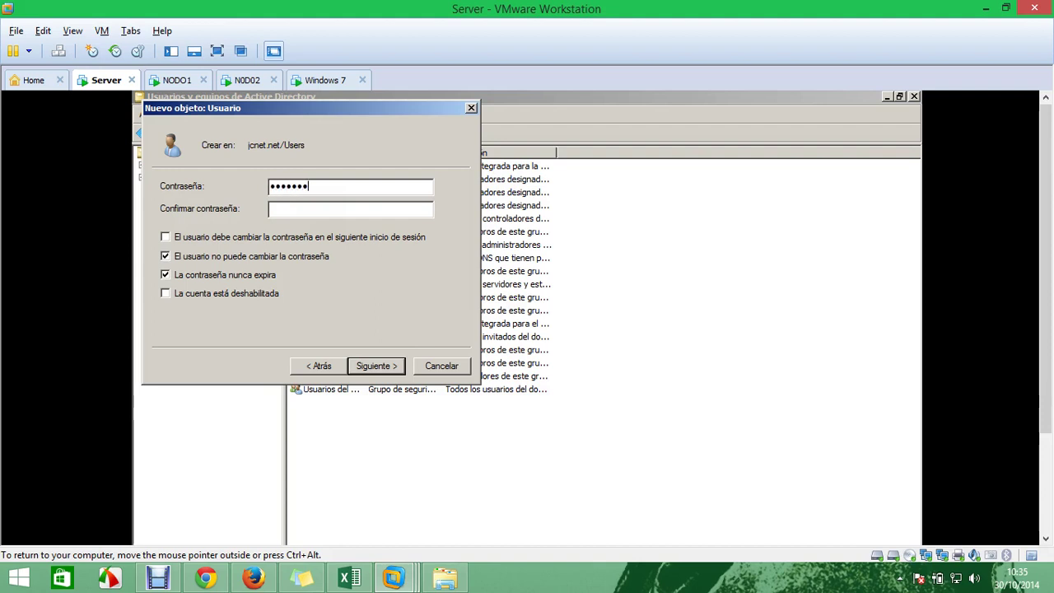
left_click(309, 208)
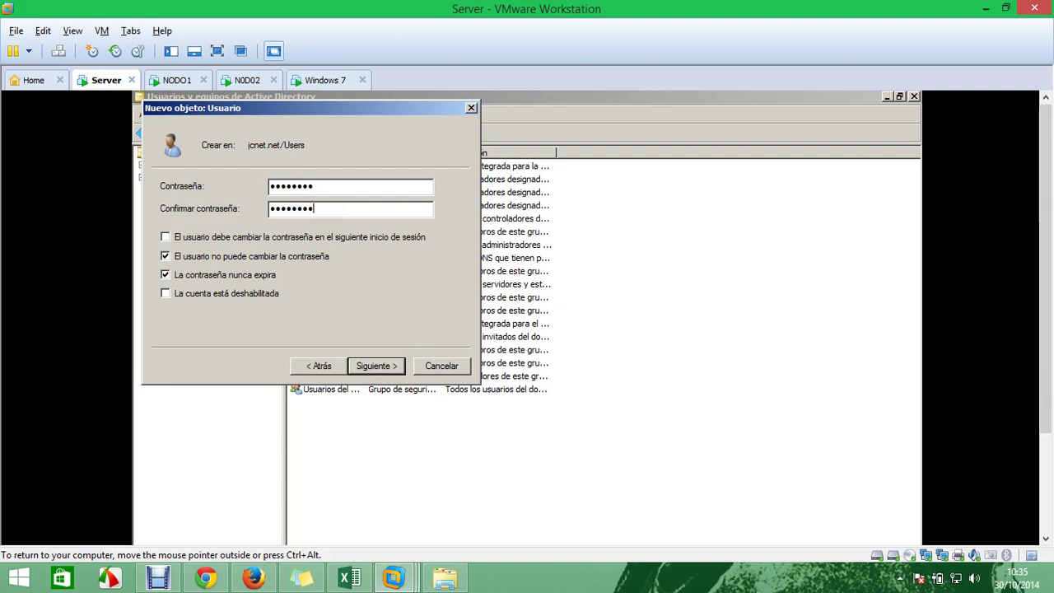
left_click(391, 365)
left_click(394, 367)
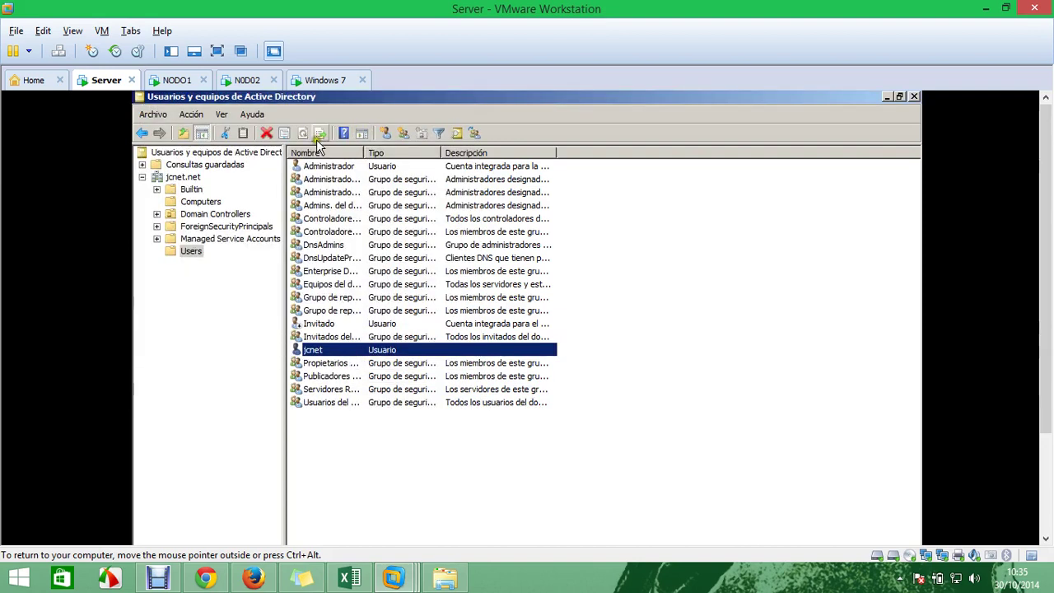
left_click(311, 80)
Sign in to Windows 7 as another user with jcnet domain credentials and reach the desktop
key("ctrl+alt+Insert")
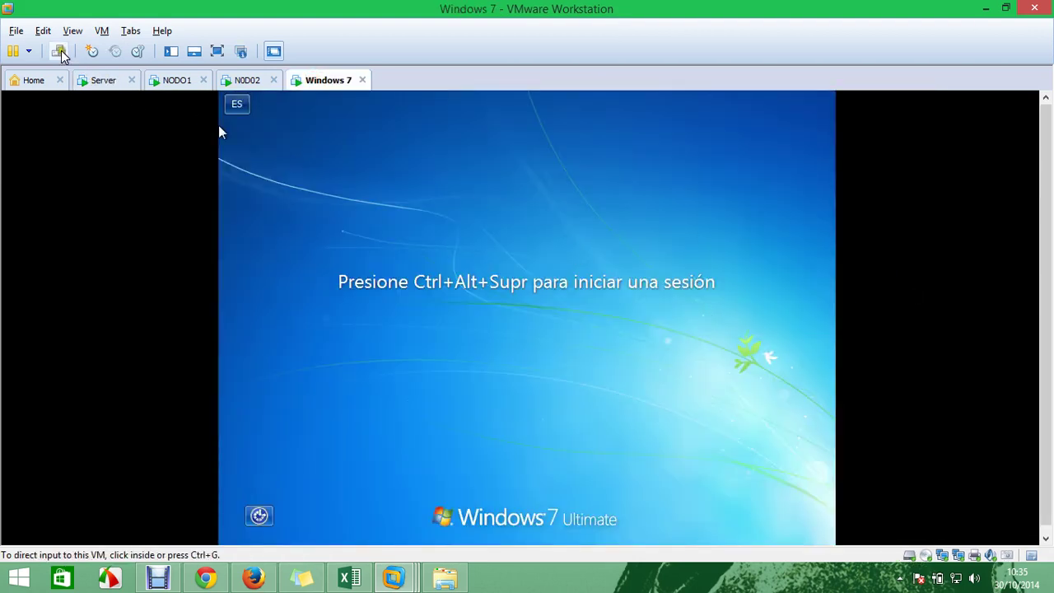
left_click(560, 476)
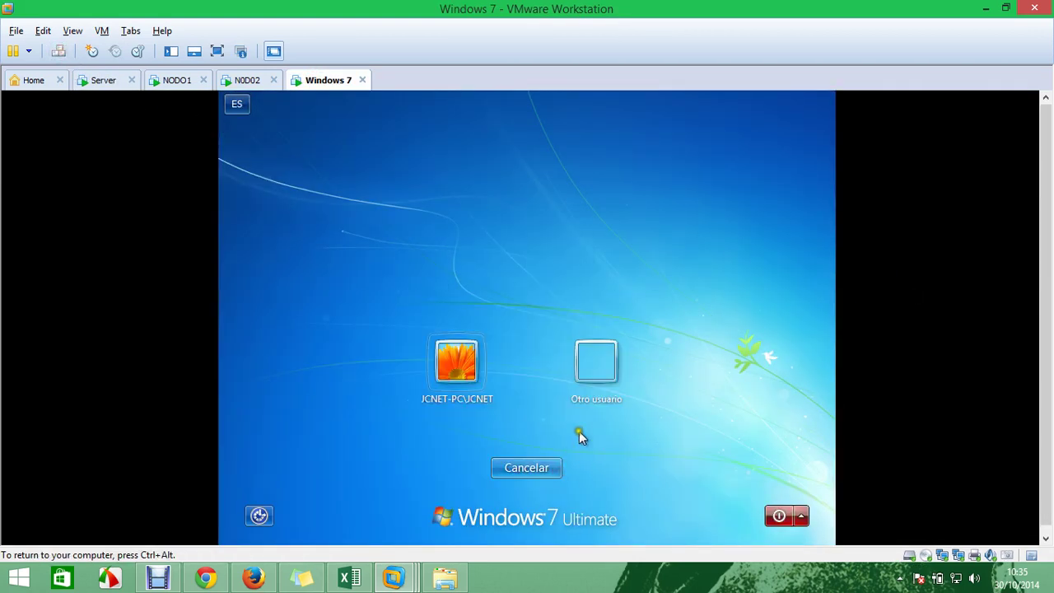
left_click(592, 369)
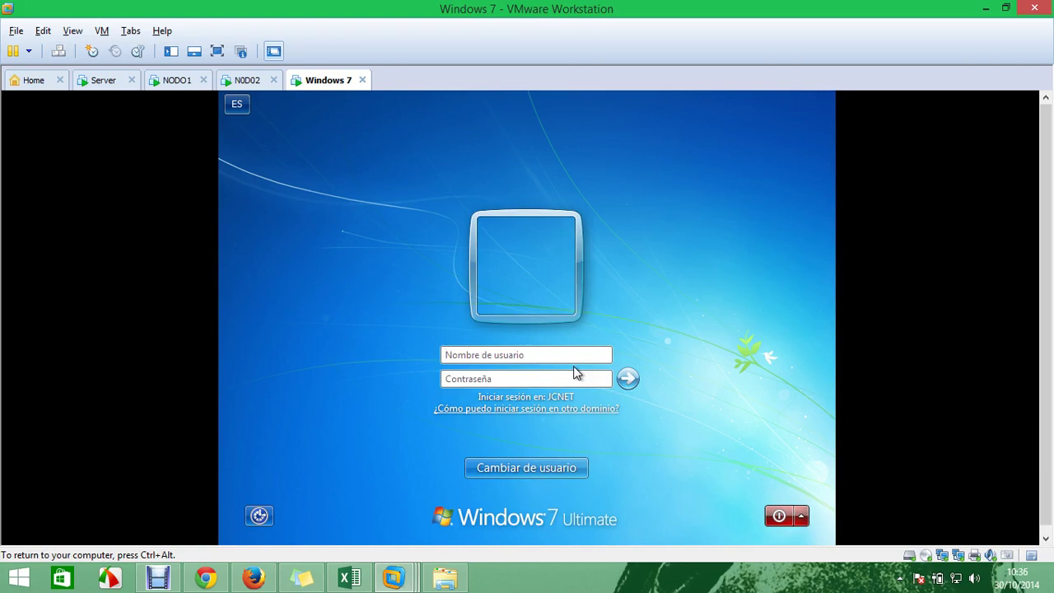
type("jcnet\\jcnet")
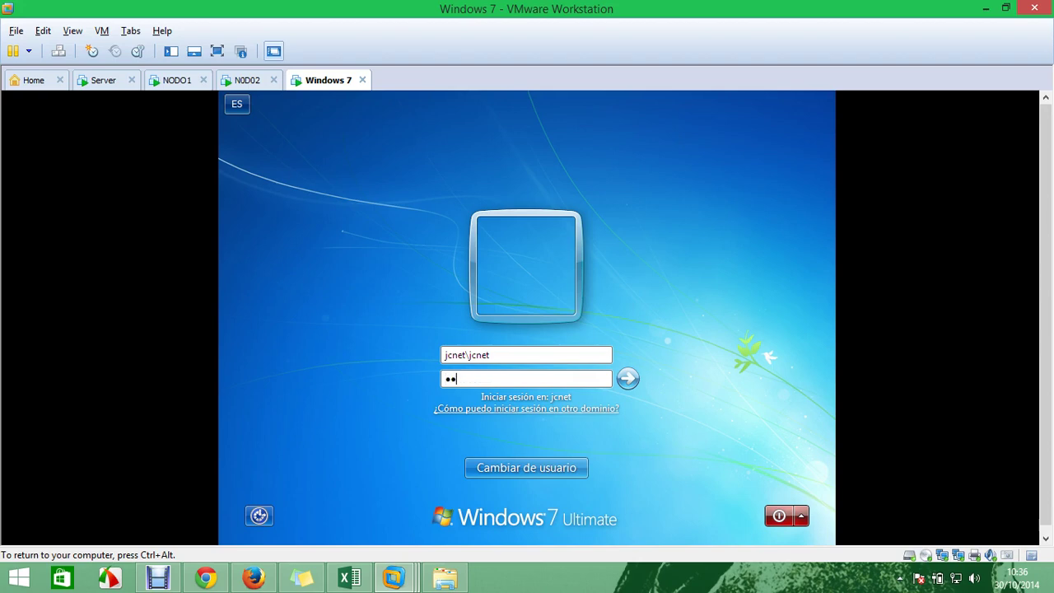
key("Return")
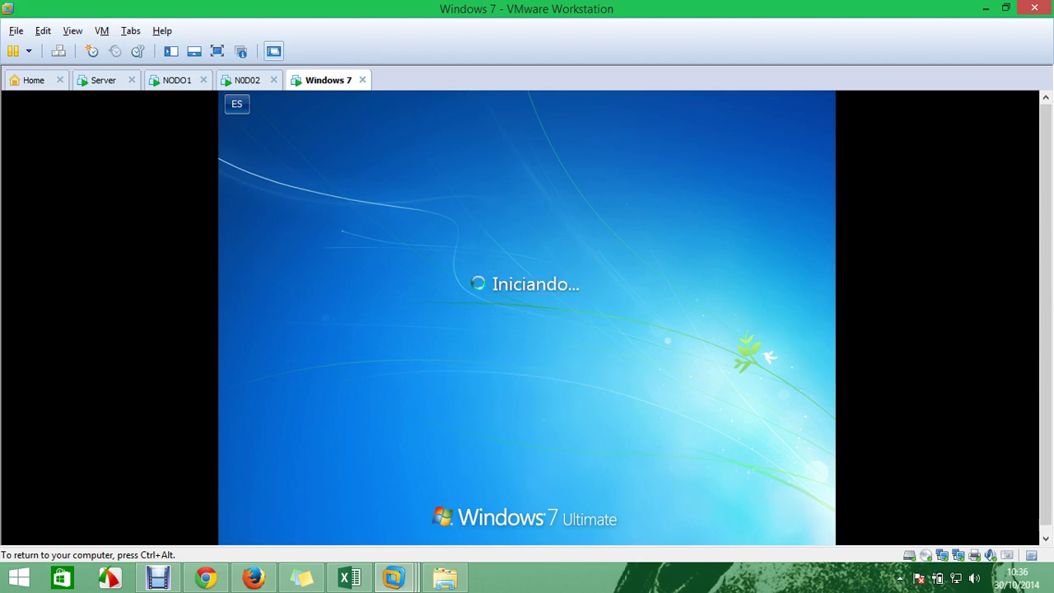
key("ctrl+alt")
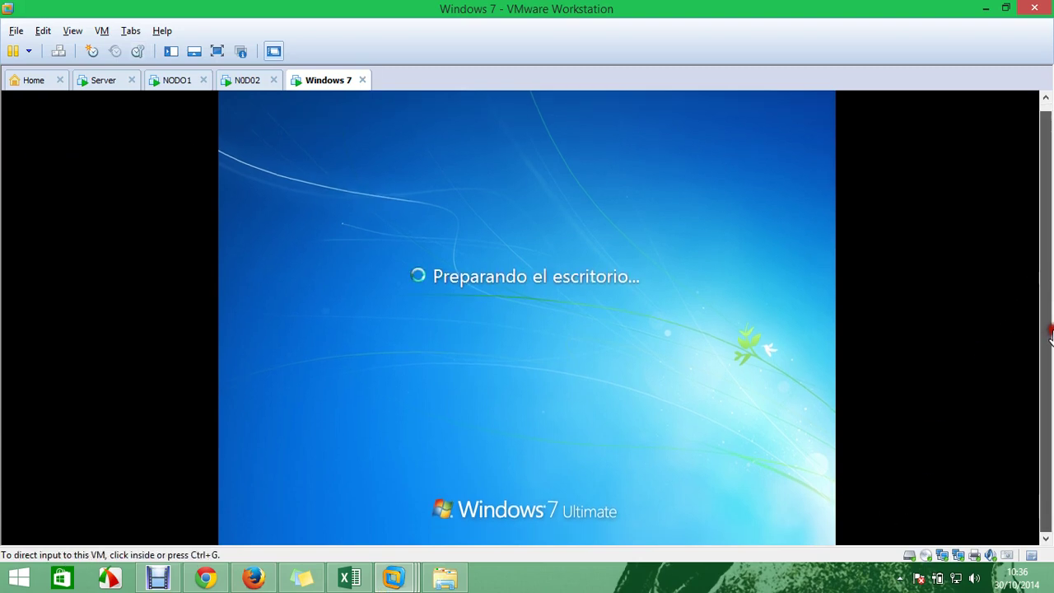
left_click(741, 261)
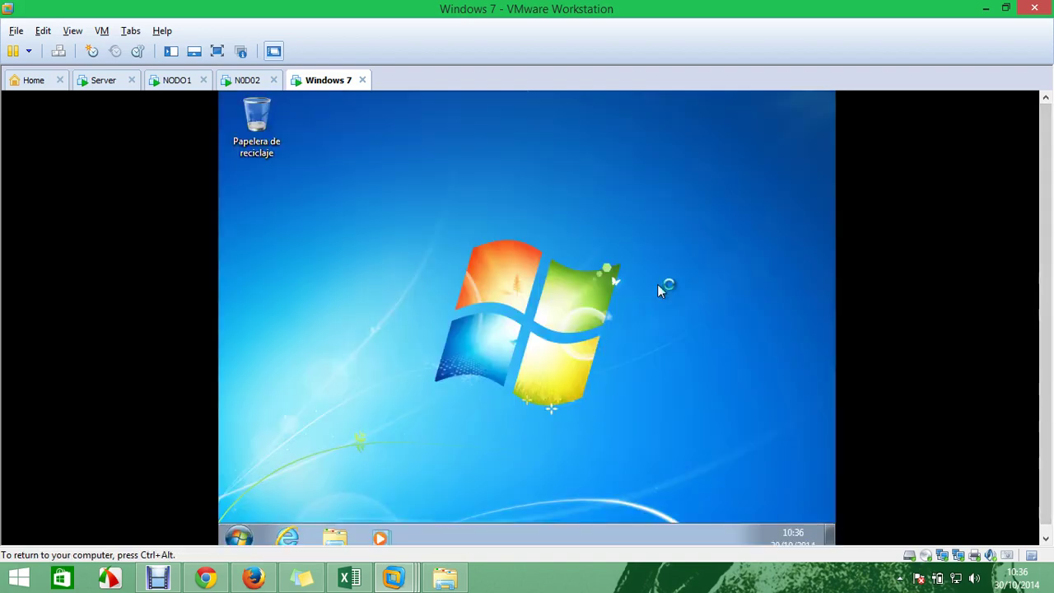
key("ctrl+alt")
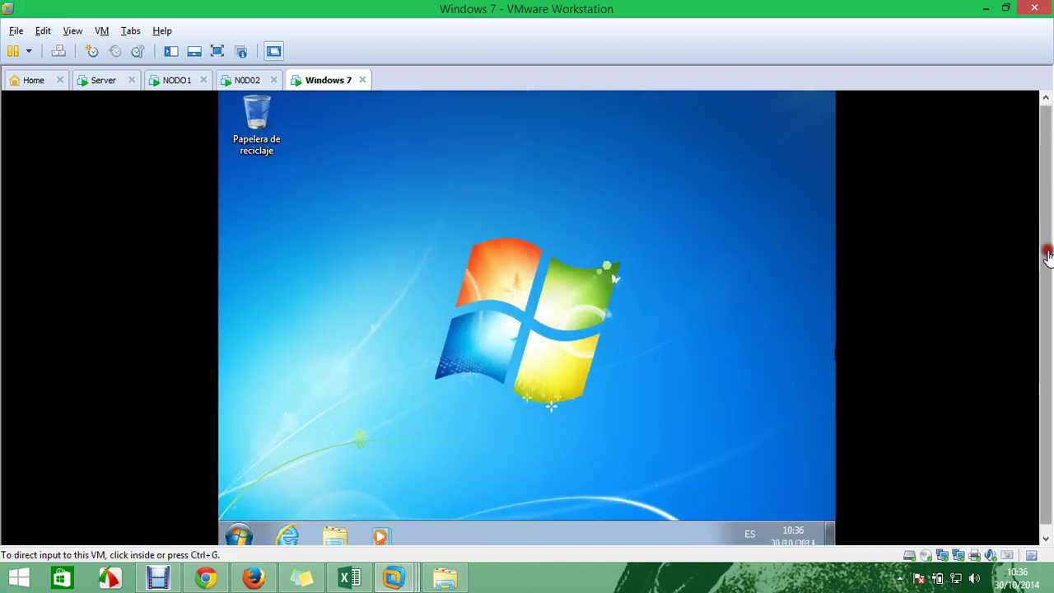
scroll(1049, 256, "down", 1)
scroll(1050, 362, "up", 1)
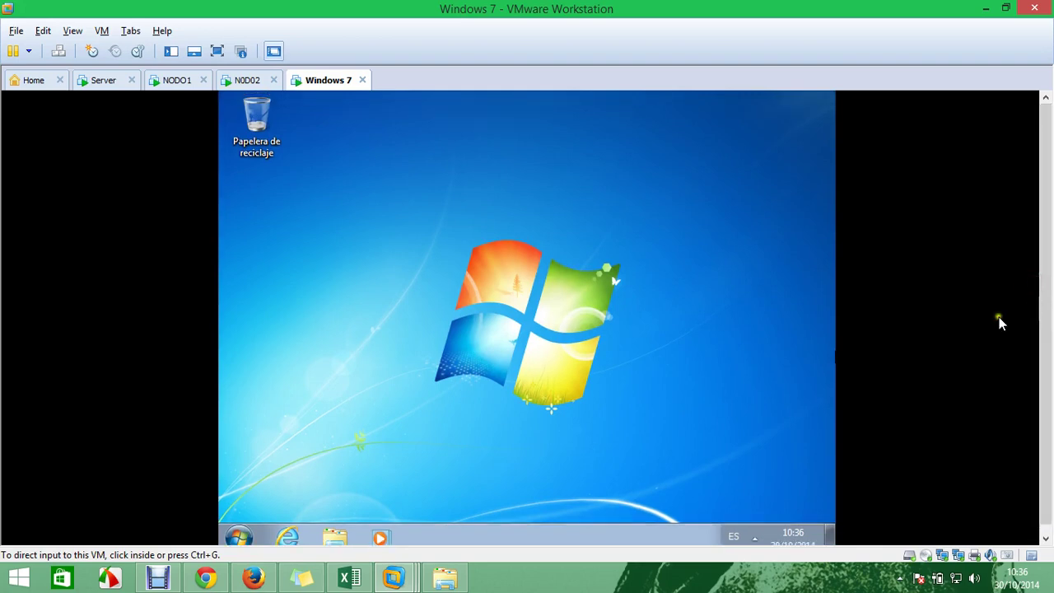
left_click(719, 537)
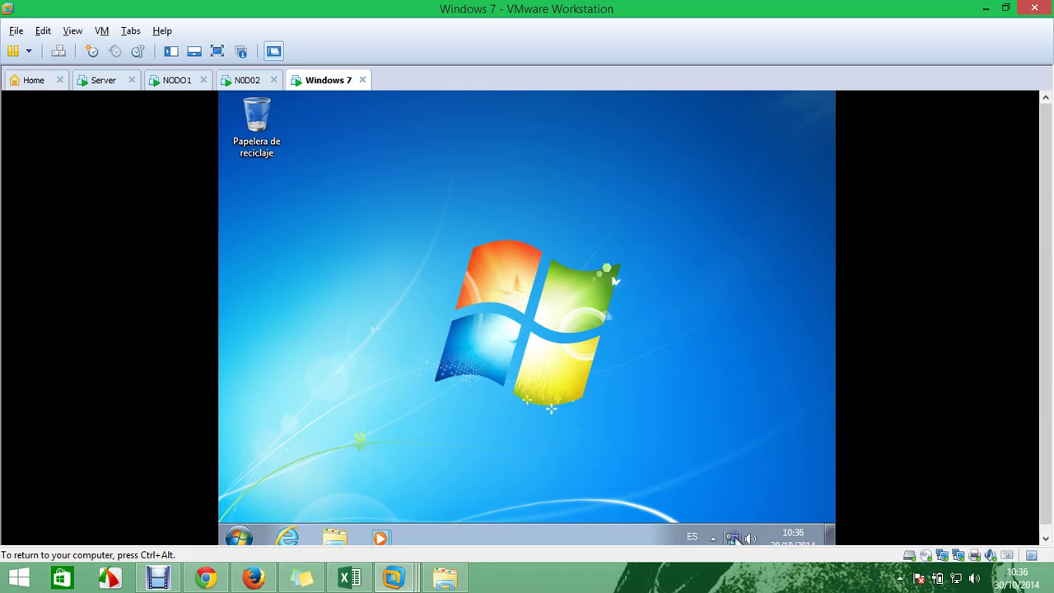
Open the adapter list and show Conexión de área local's status and details, moved to the left
right_click(737, 538)
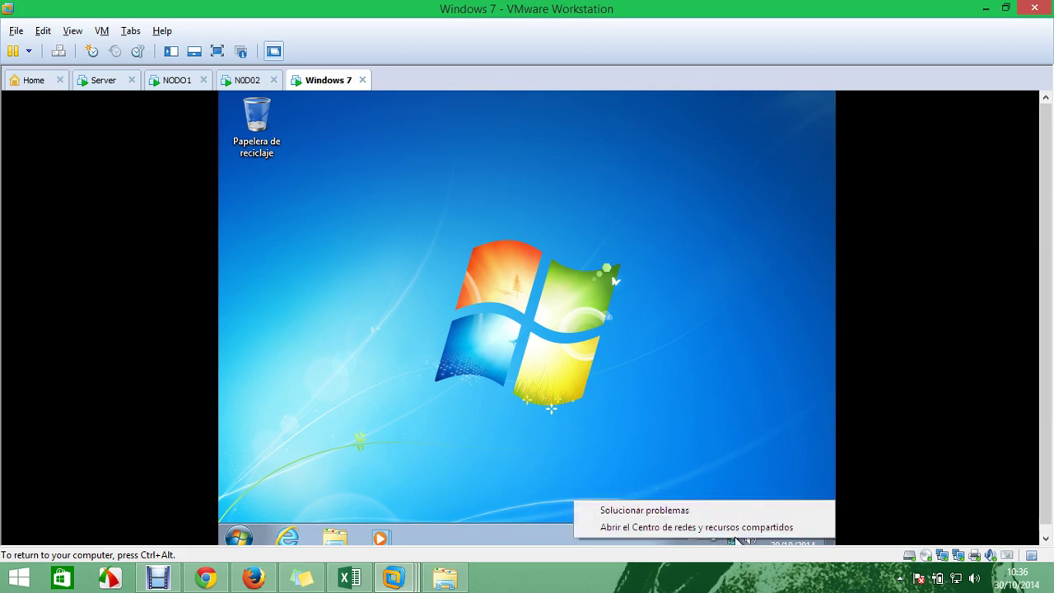
left_click(736, 530)
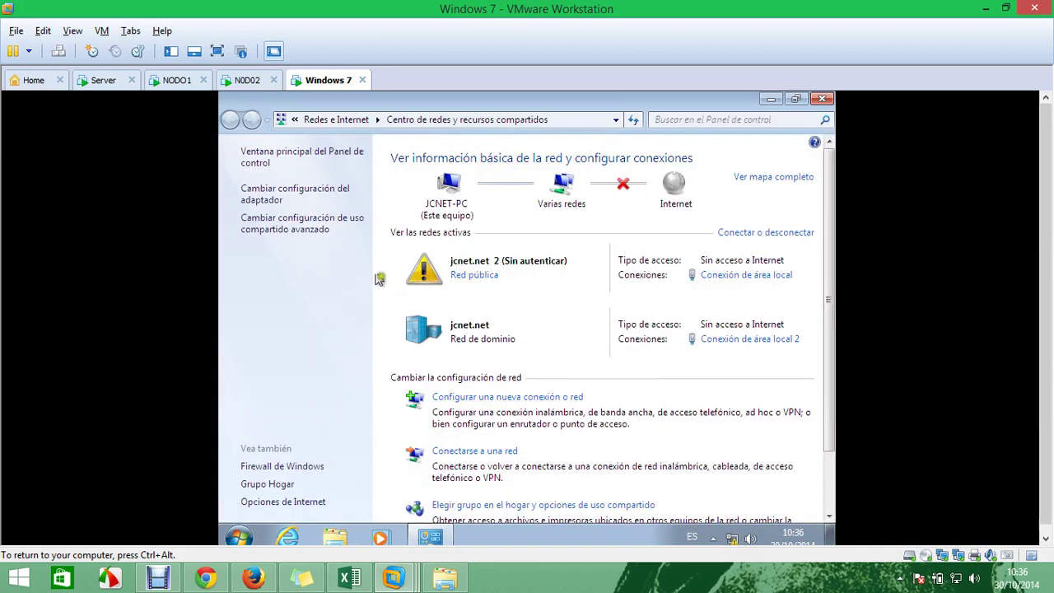
left_click(259, 192)
right_click(327, 187)
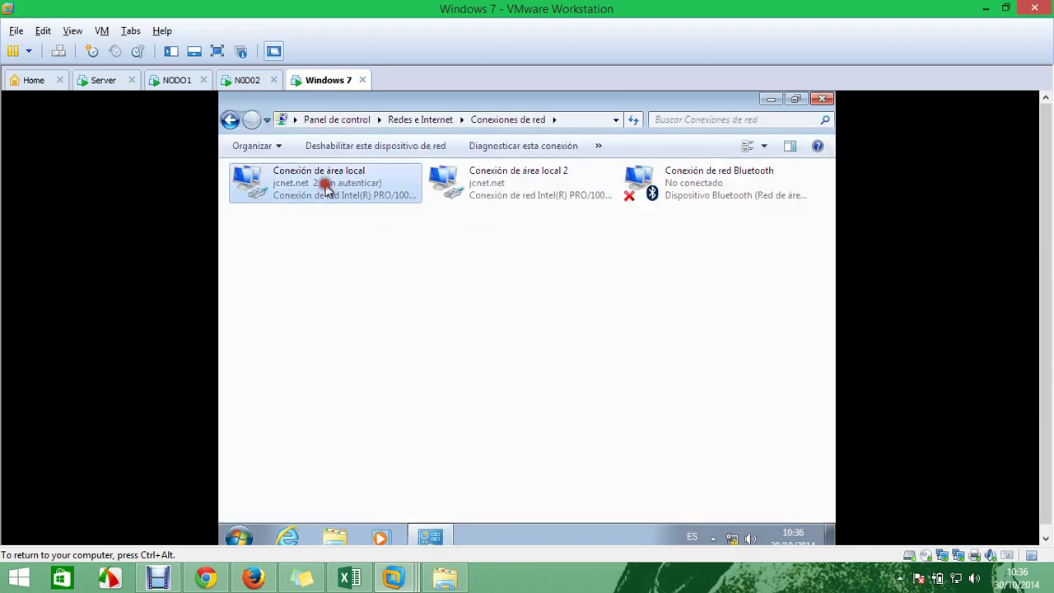
left_click(359, 214)
left_click(447, 305)
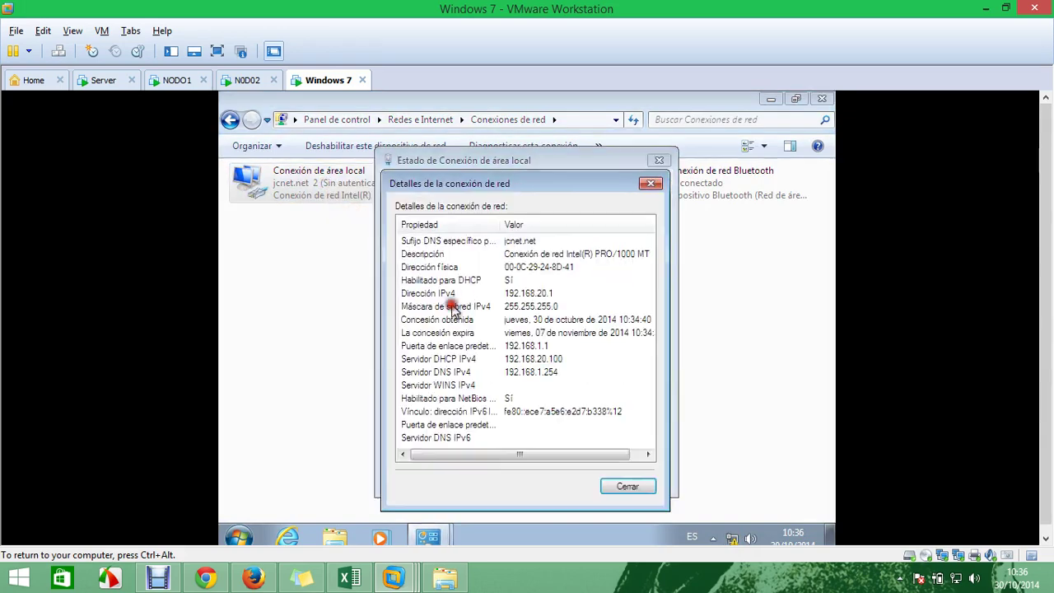
left_click(529, 184)
left_click_drag(529, 185, 383, 191)
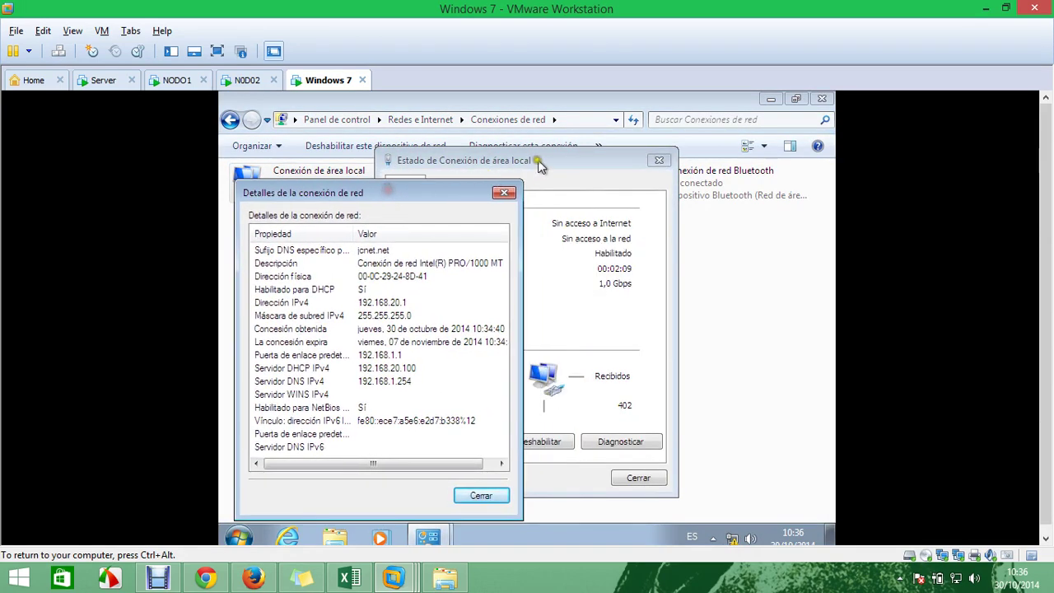
left_click(490, 161)
left_click_drag(519, 164, 352, 177)
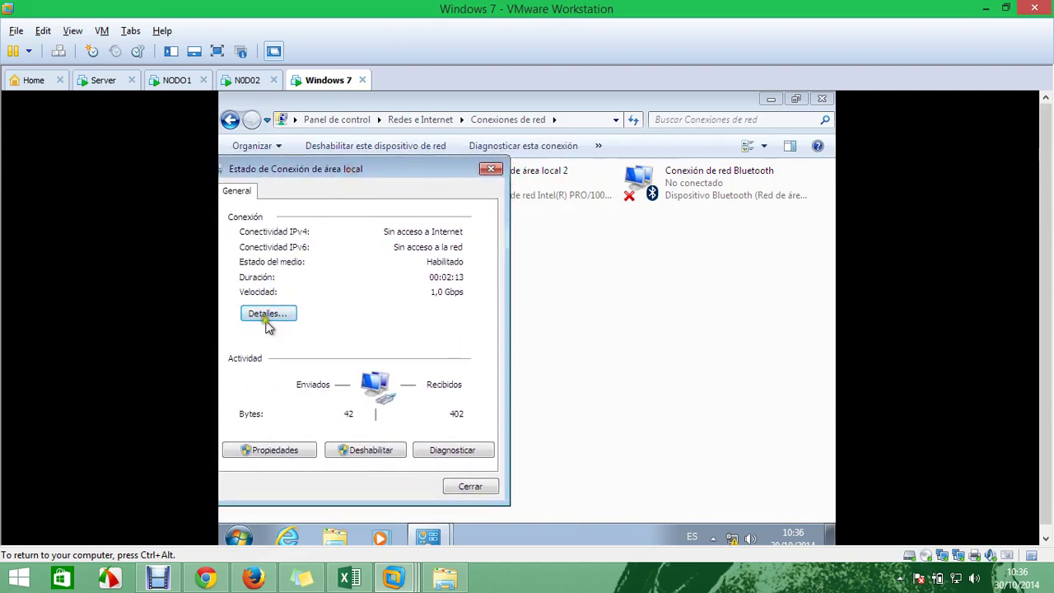
Show Conexión de área local 2's status and IP details on the right side
left_click(563, 191)
right_click(564, 191)
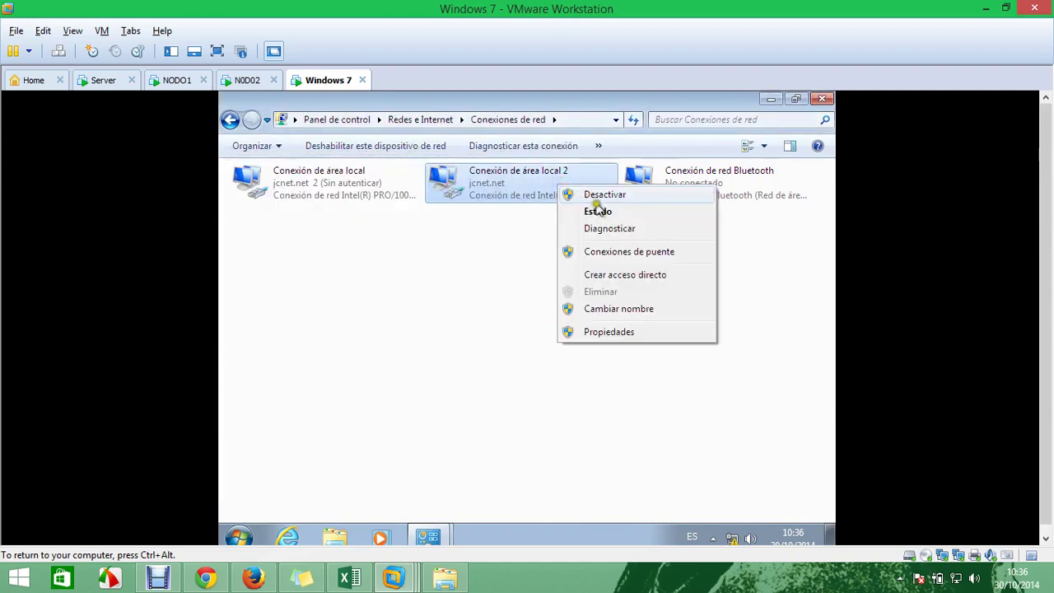
left_click(597, 212)
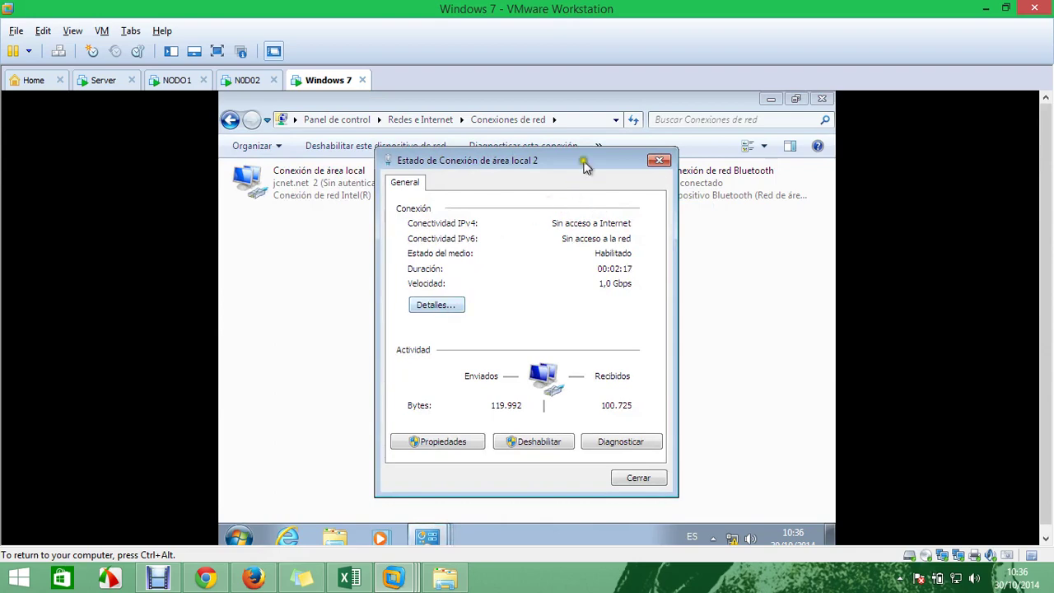
left_click_drag(579, 162, 736, 140)
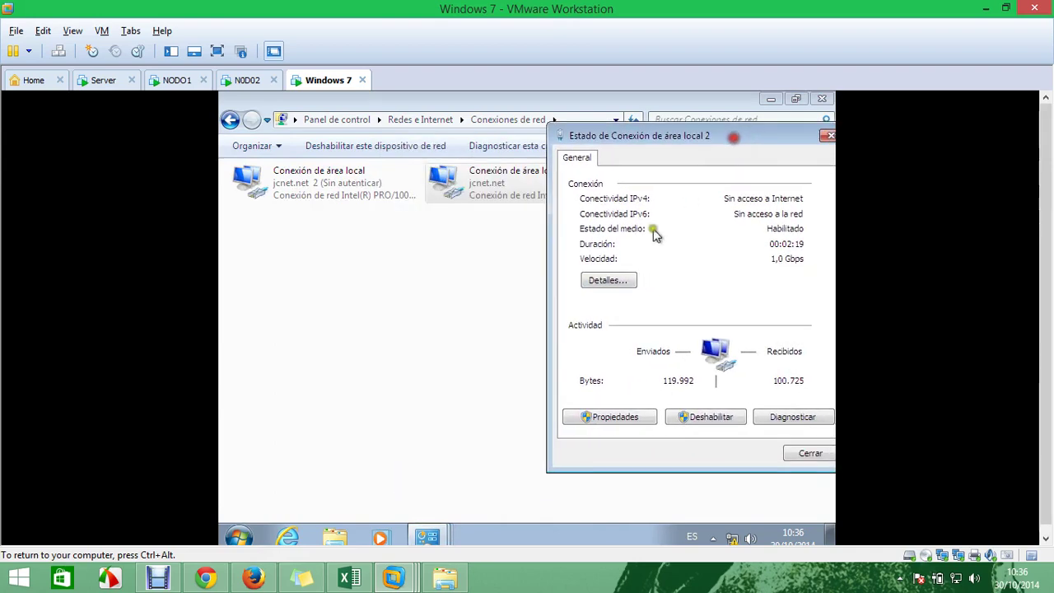
left_click(605, 282)
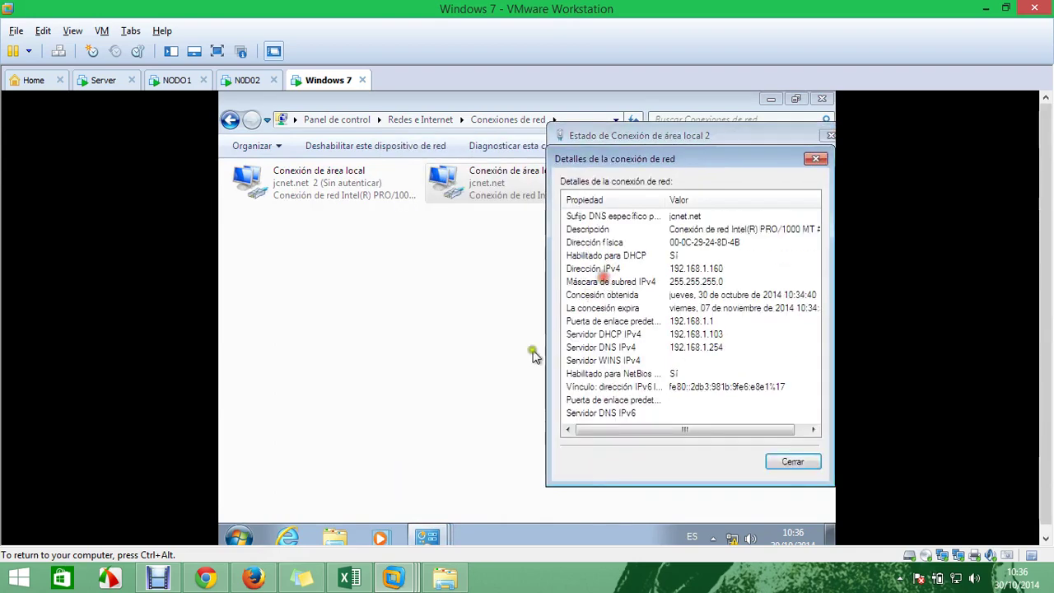
Place both adapters' details side by side, highlighting IPv4 addresses 192.168.20.1 and 192.168.1.160
left_click(426, 537)
left_click(424, 500)
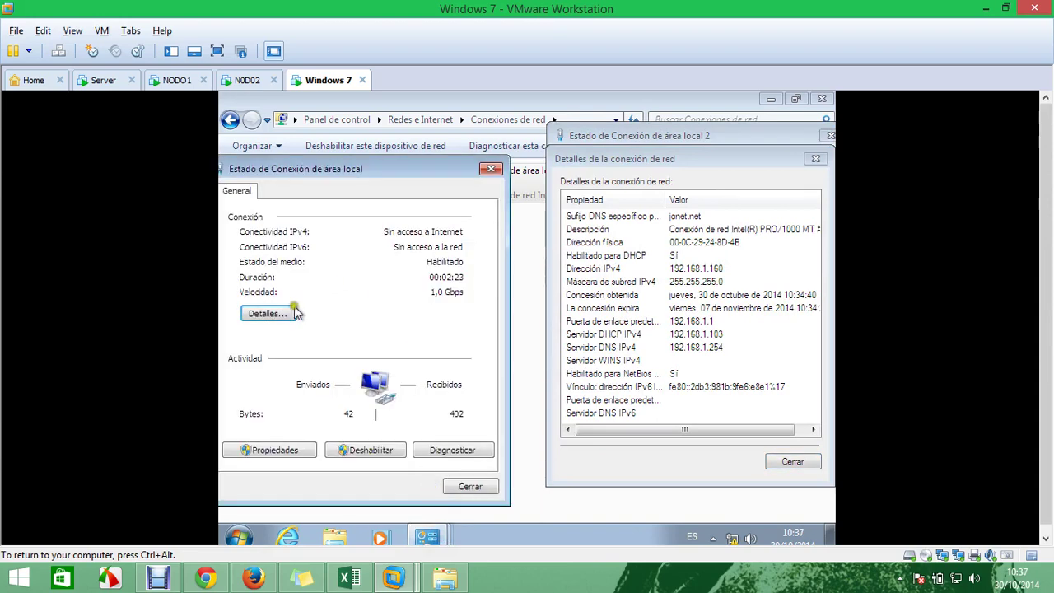
left_click(268, 313)
left_click(411, 193)
left_click_drag(413, 195, 426, 177)
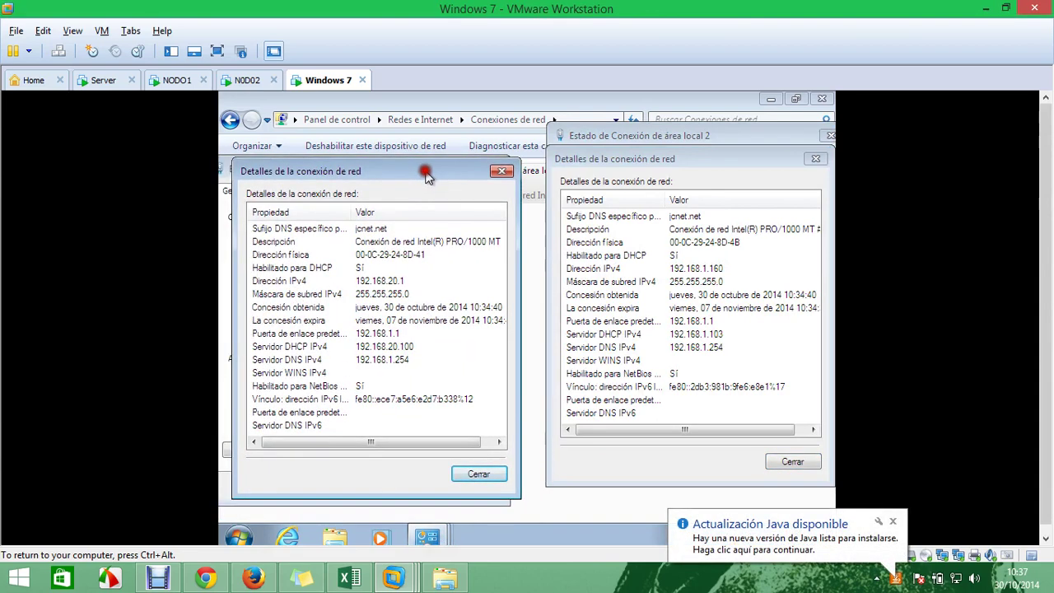
left_click(395, 282)
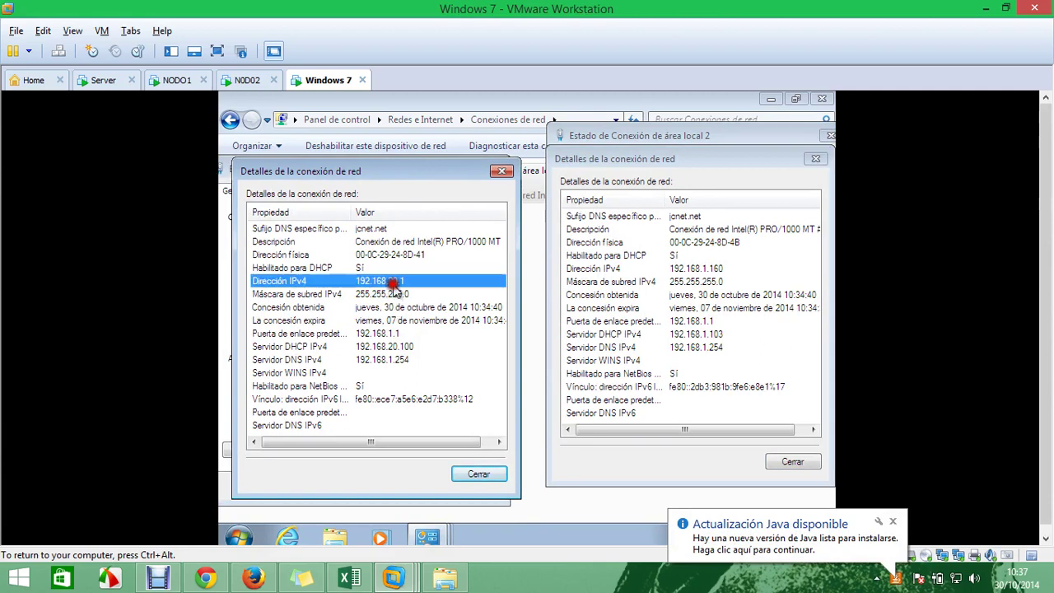
left_click(638, 270)
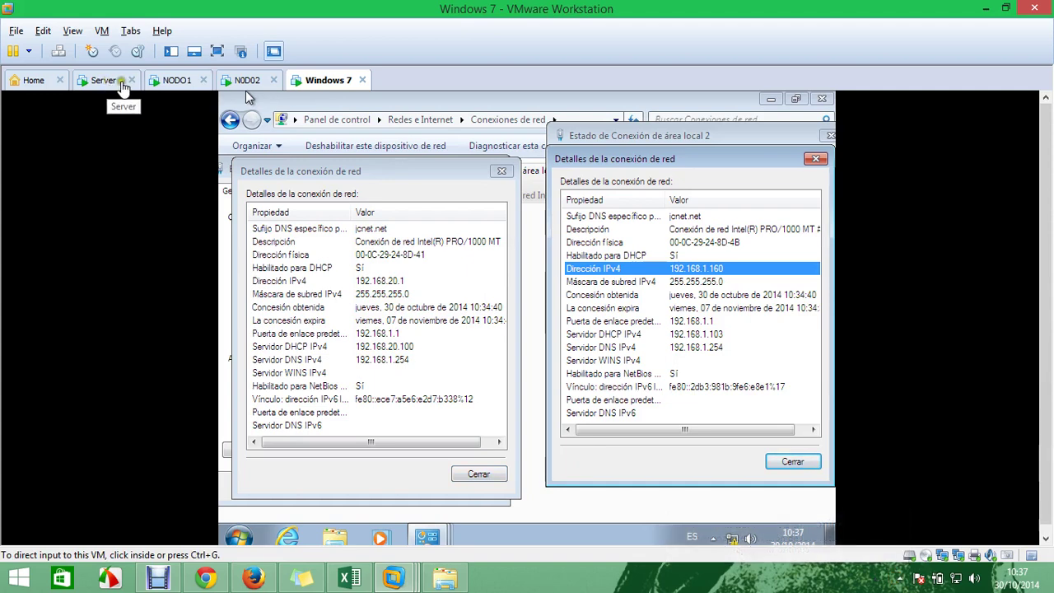
left_click(177, 80)
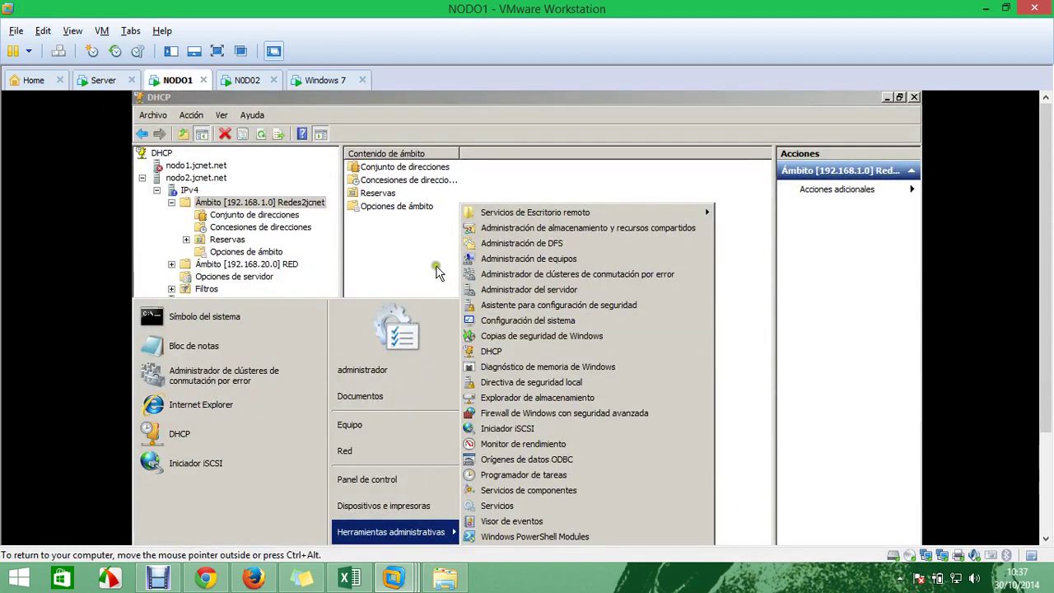
In NODO1's DHCP console, find leases 192.168.20.1 (RED scope) and 192.168.1.160 (192.168.1.0 scope)
left_click(429, 260)
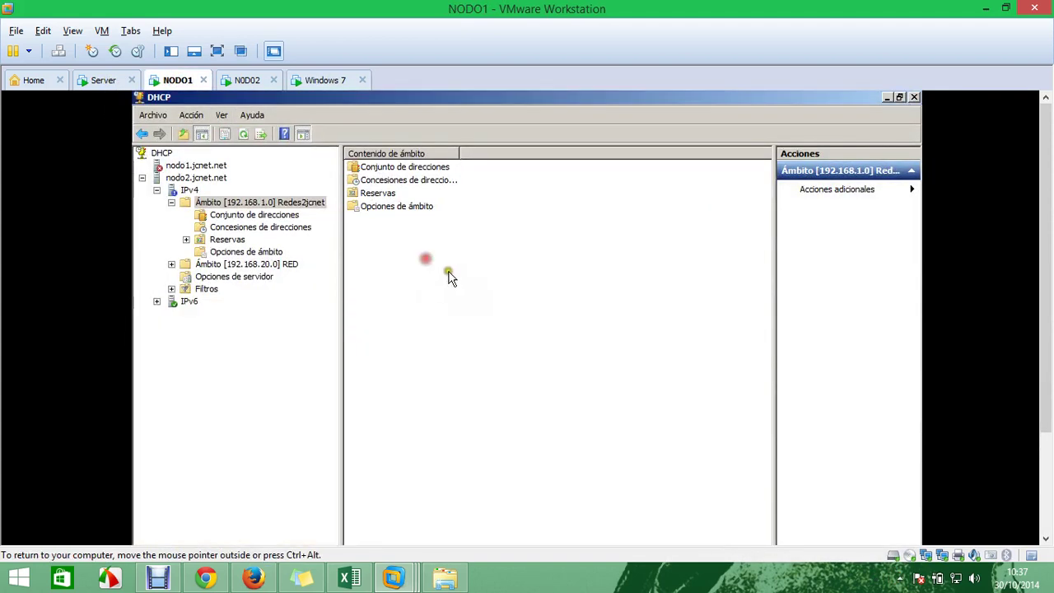
left_click(261, 227)
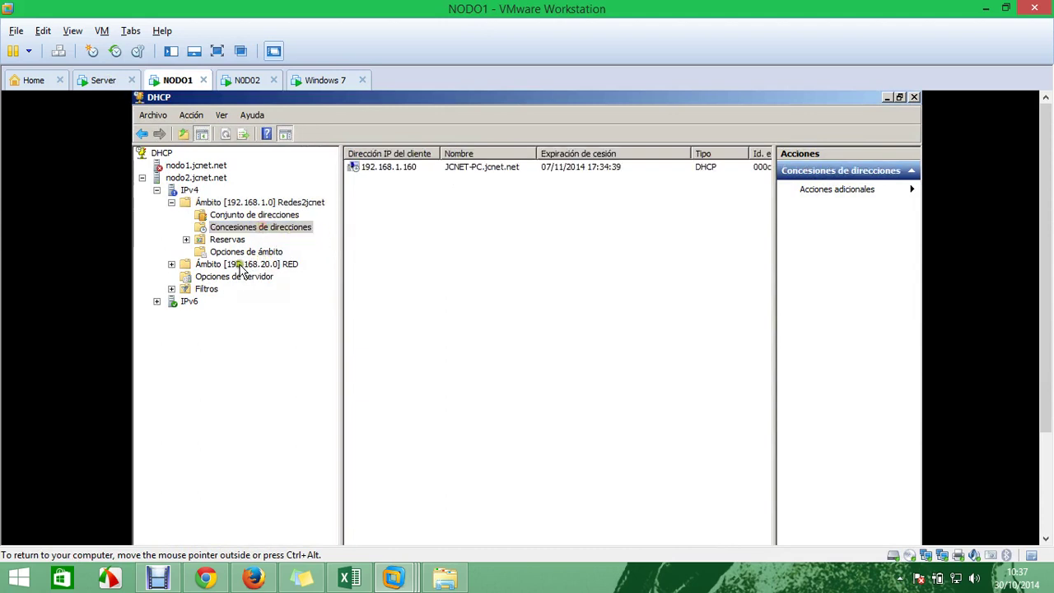
left_click(172, 264)
left_click(260, 279)
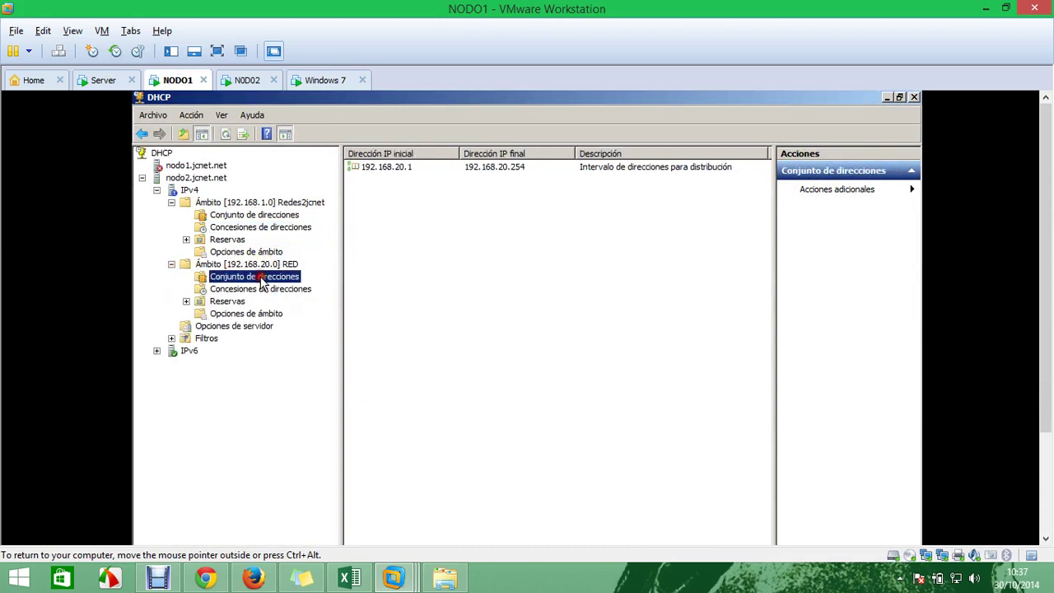
left_click(298, 289)
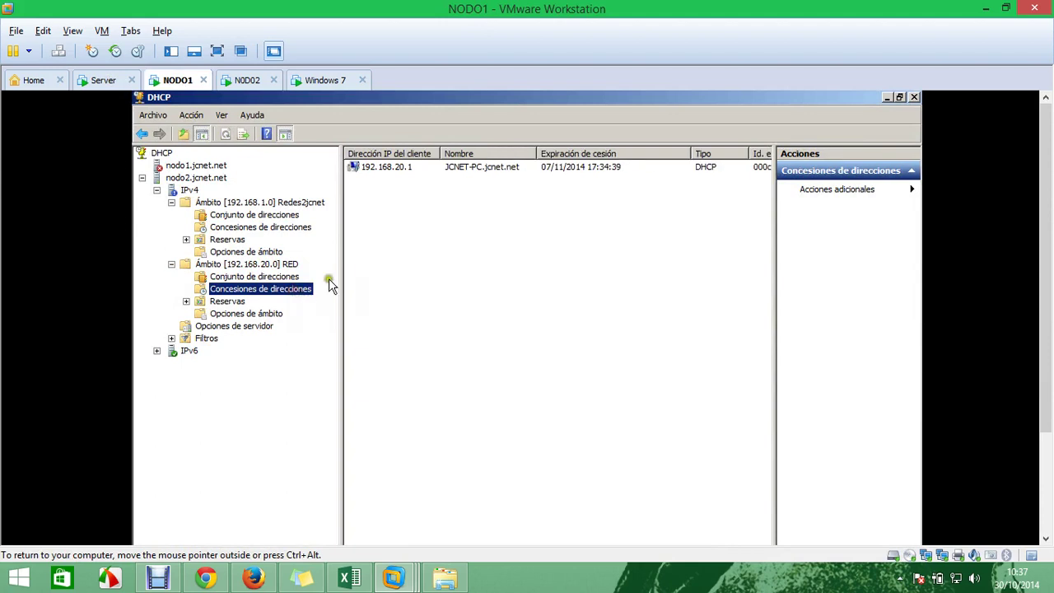
left_click(398, 167)
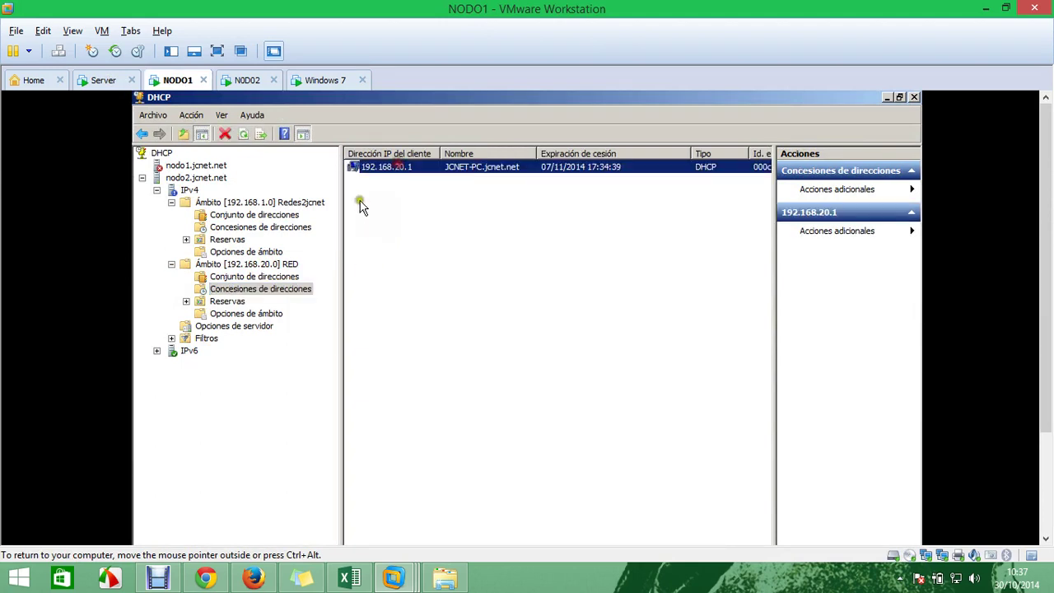
left_click(296, 229)
left_click(409, 169)
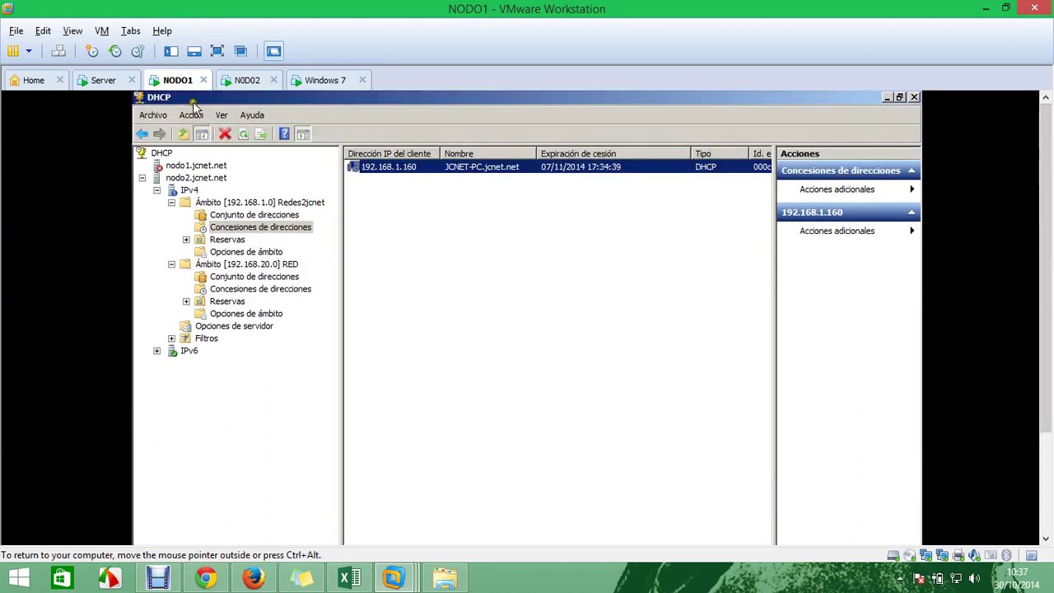
scroll(1042, 206, "down", 3)
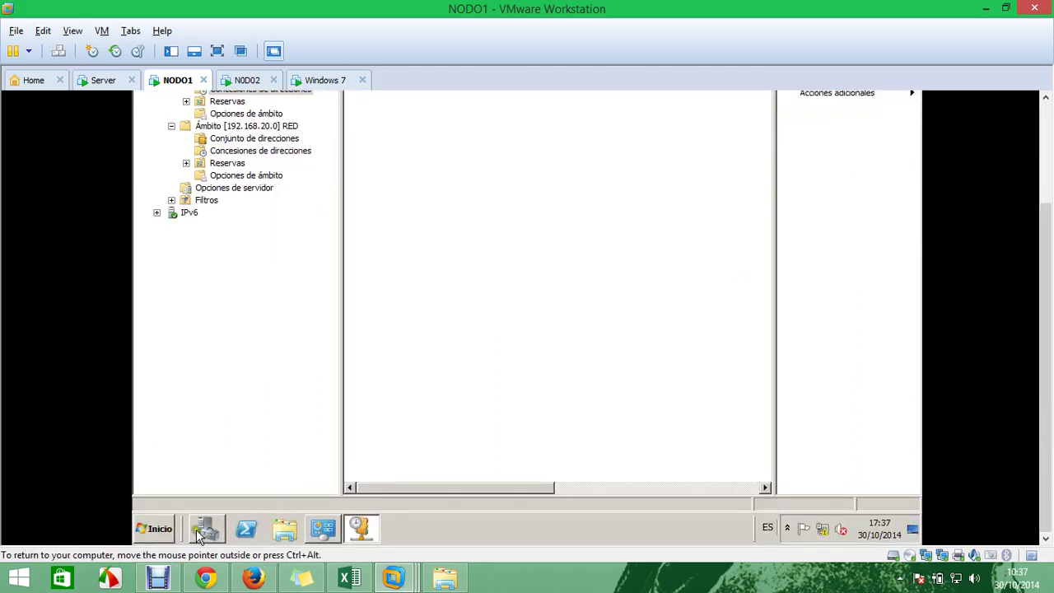
key("super")
Launch Failover Cluster Manager and open clusterDHCP under cluster.jcnet.net's services and applications
mouse_move(449, 393)
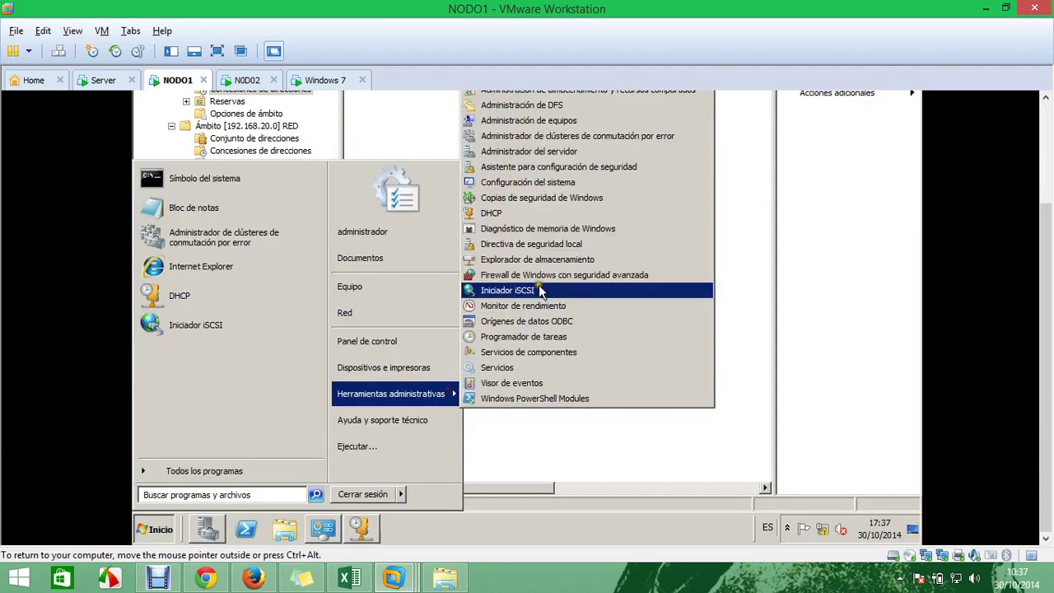
left_click(617, 136)
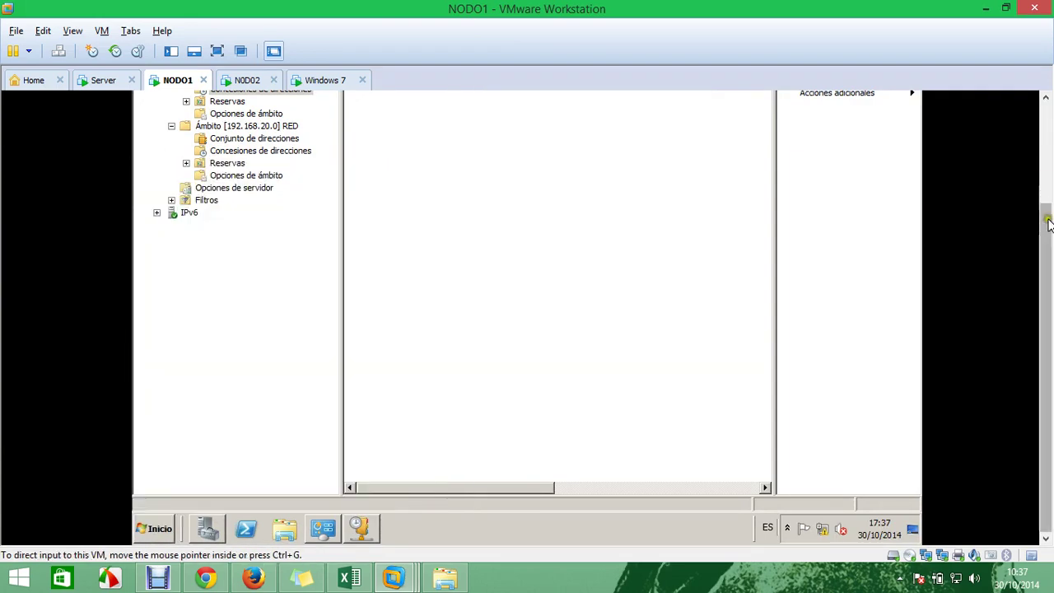
left_click_drag(1047, 222, 1039, 130)
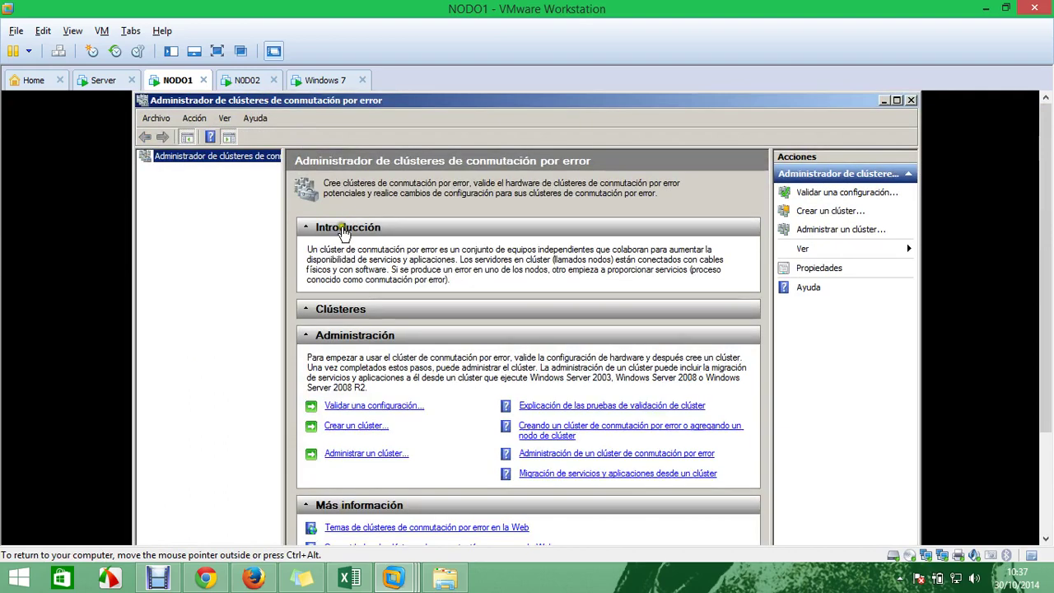
left_click(144, 169)
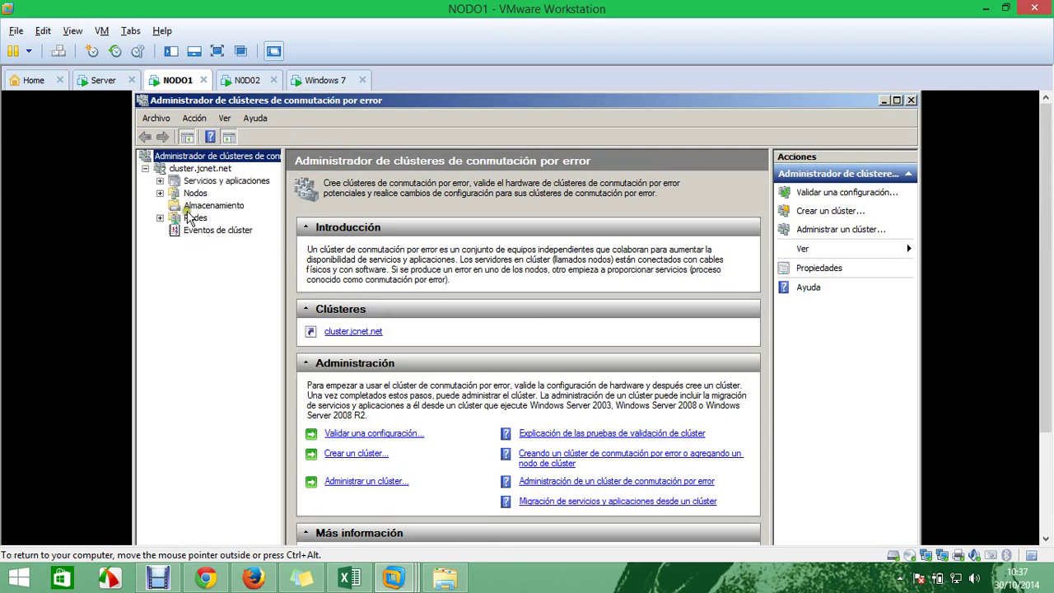
left_click(160, 181)
left_click(212, 196)
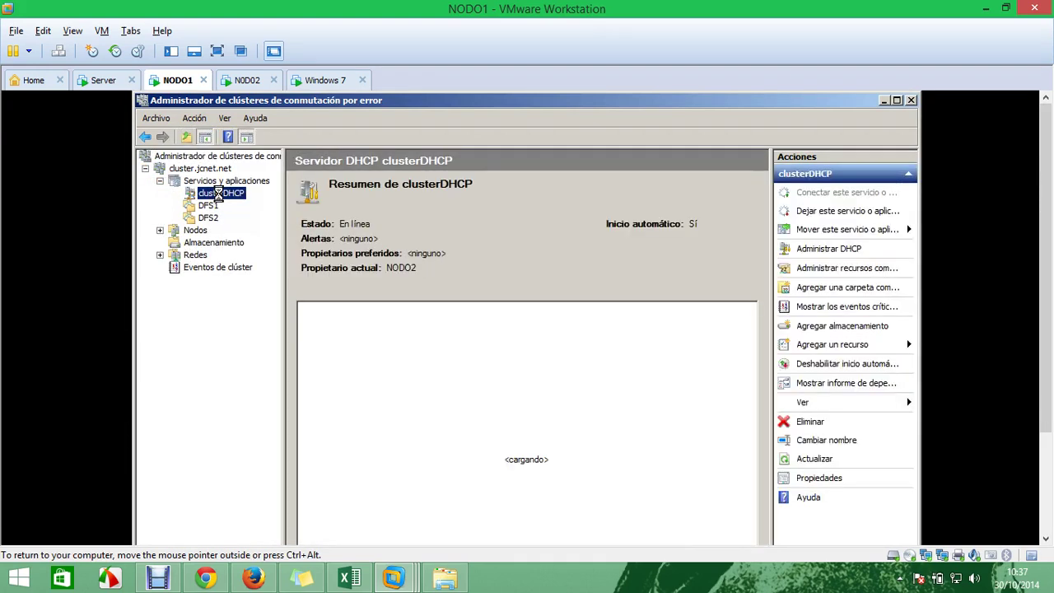
Move the clusterDHCP service to NODO1 and confirm the move
right_click(218, 195)
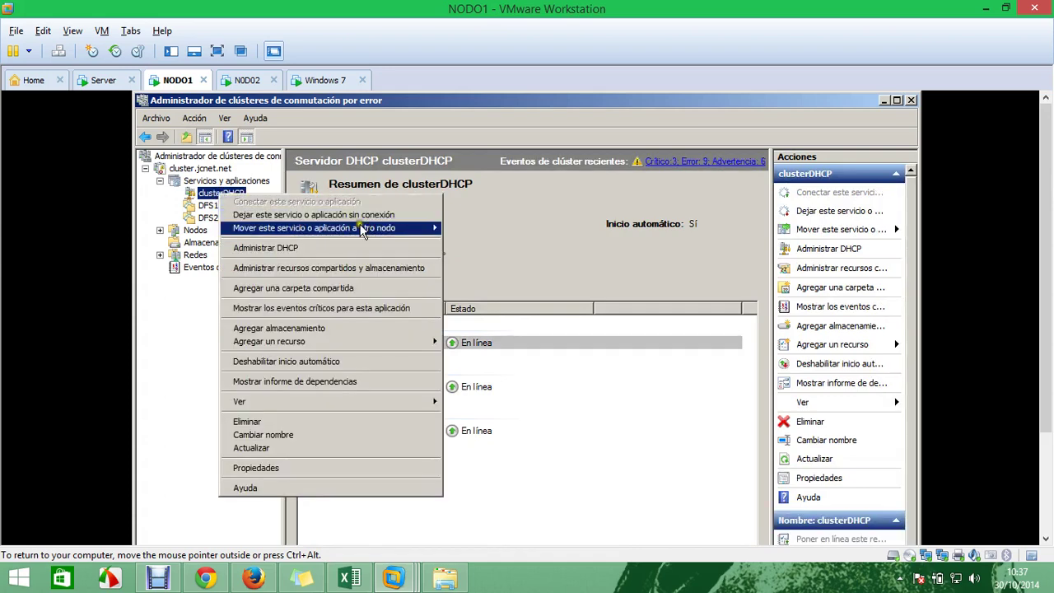
mouse_move(362, 229)
left_click(476, 229)
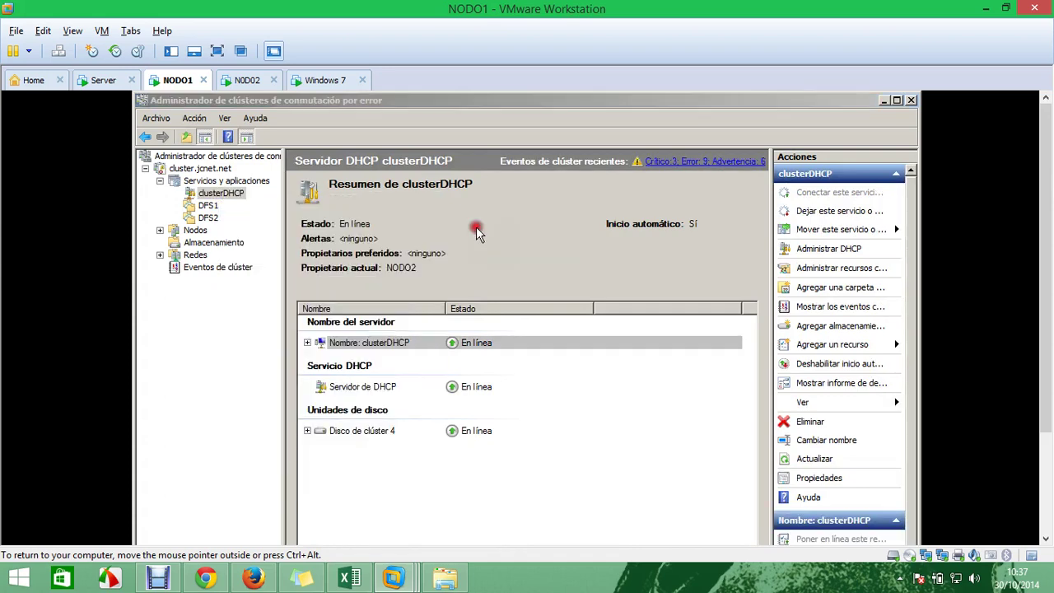
left_click(488, 362)
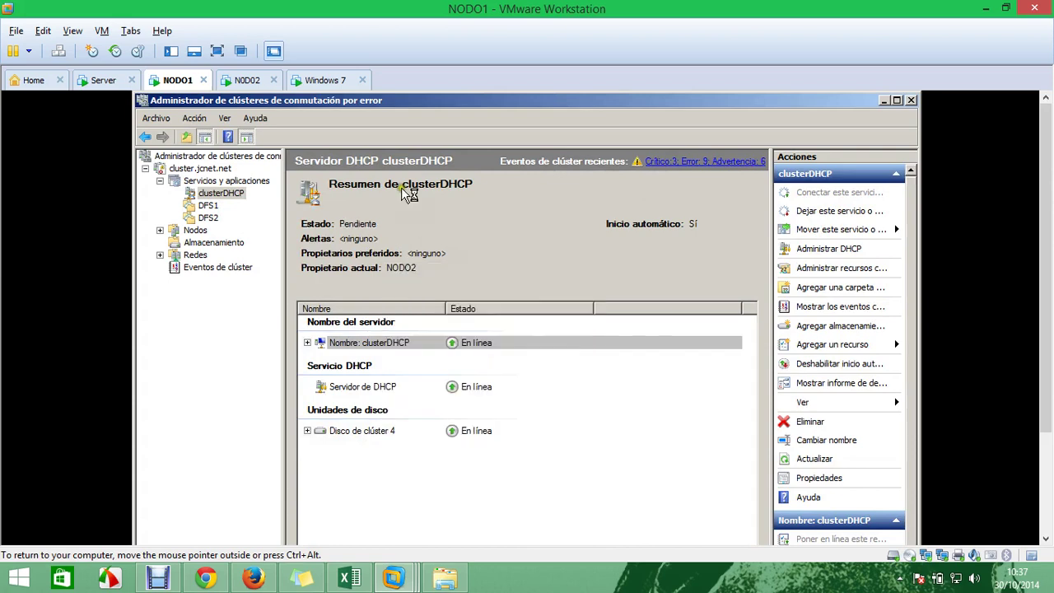
left_click(325, 80)
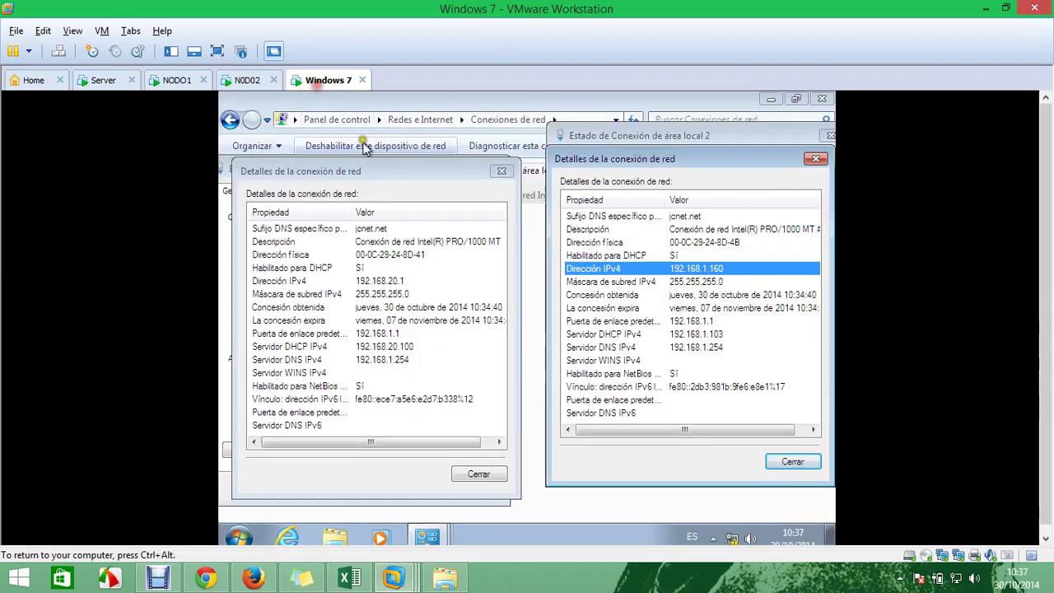
Close both adapters' details and status windows, then cancel disabling Conexión de área local
left_click(501, 171)
left_click(498, 171)
left_click(815, 158)
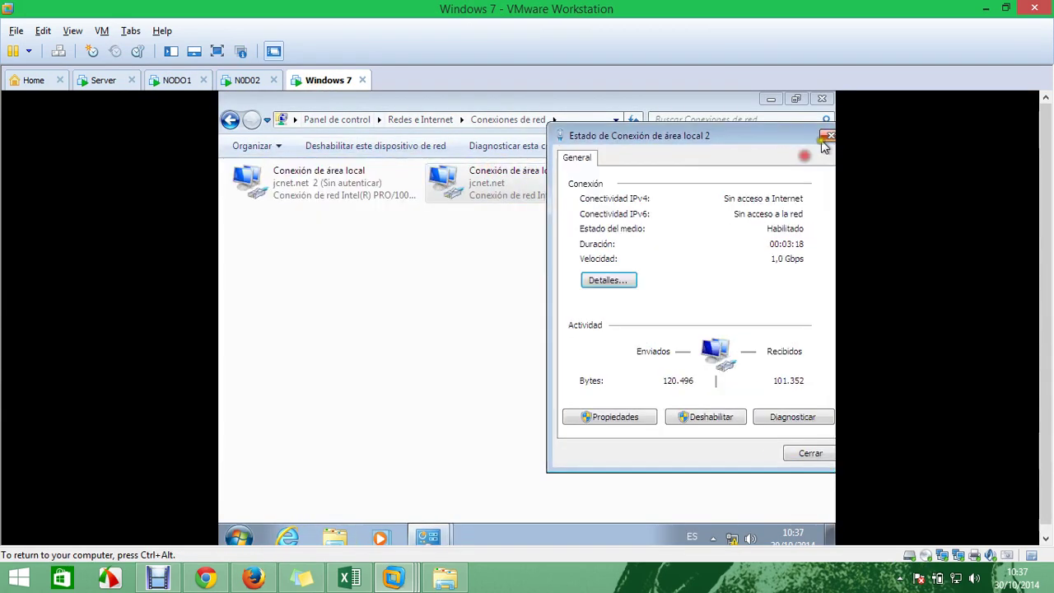
left_click(830, 135)
right_click(299, 211)
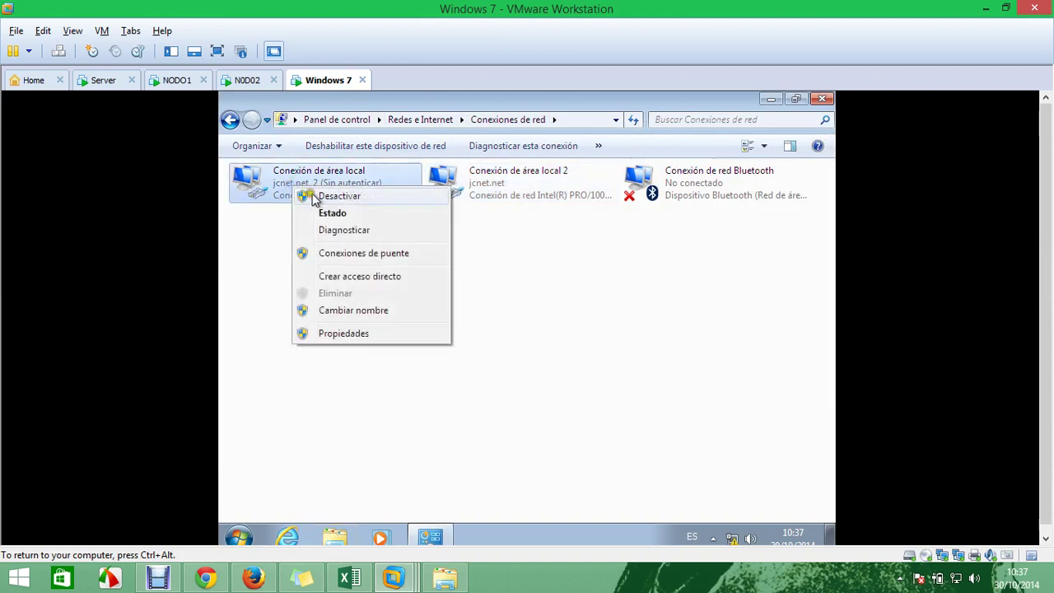
left_click(329, 201)
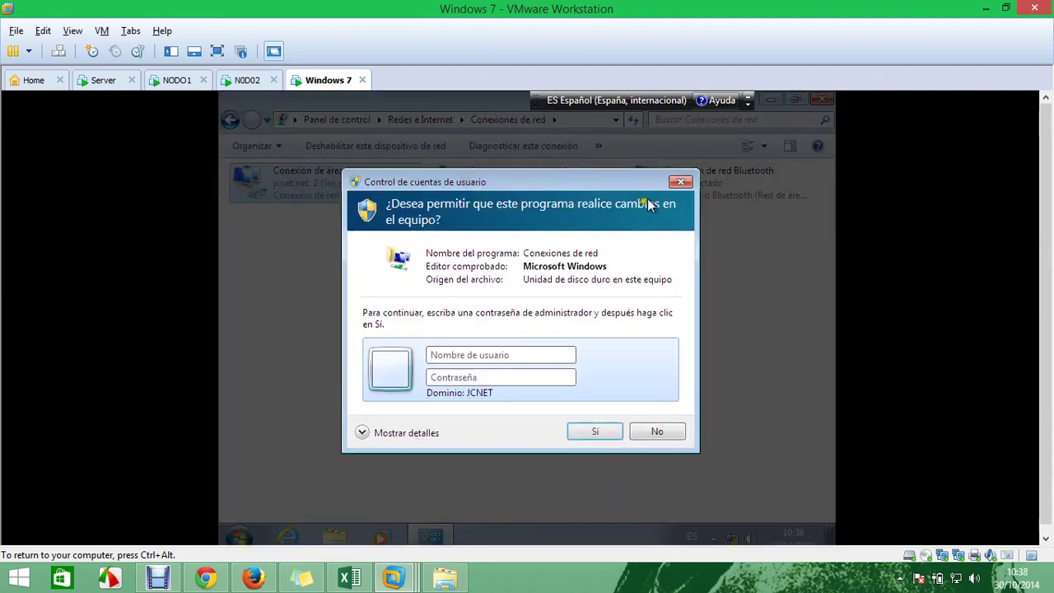
left_click(681, 182)
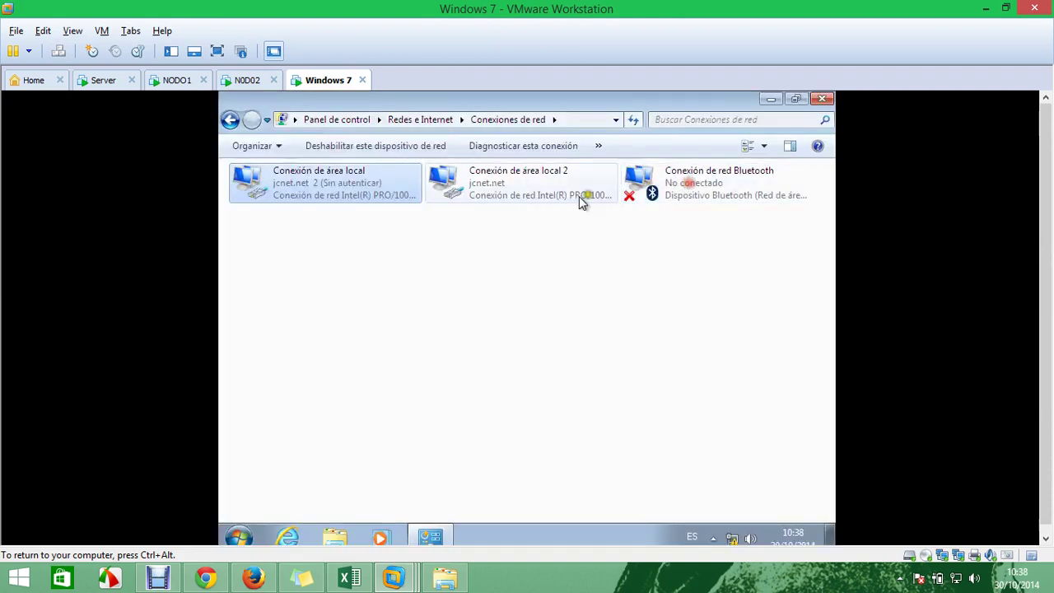
Recheck Conexión de área local's details, still 192.168.20.1 from 192.168.20.100, then close them
right_click(327, 195)
left_click(330, 212)
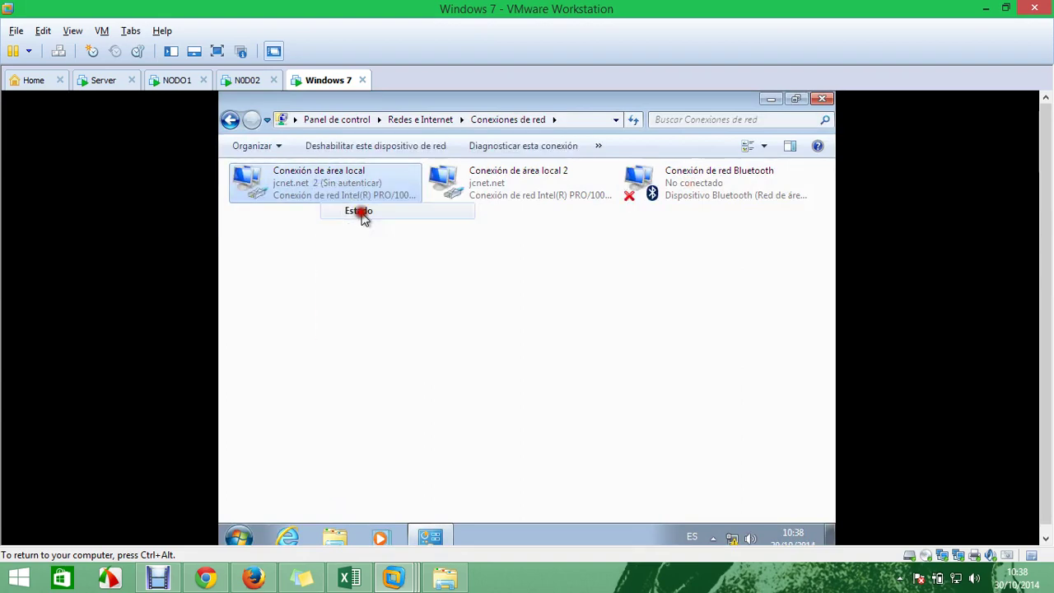
left_click(442, 306)
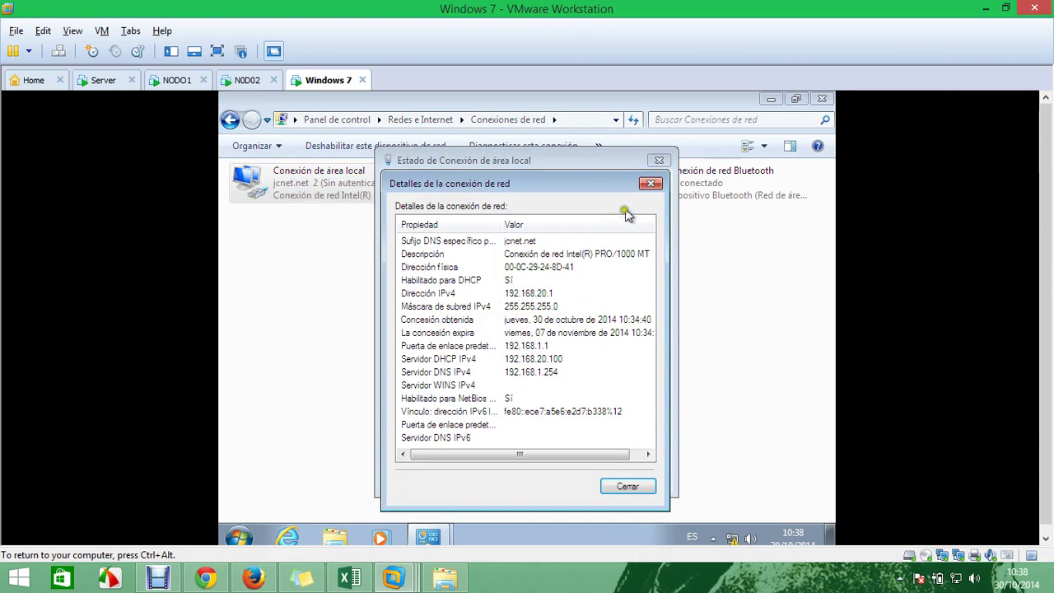
left_click(650, 183)
left_click(657, 162)
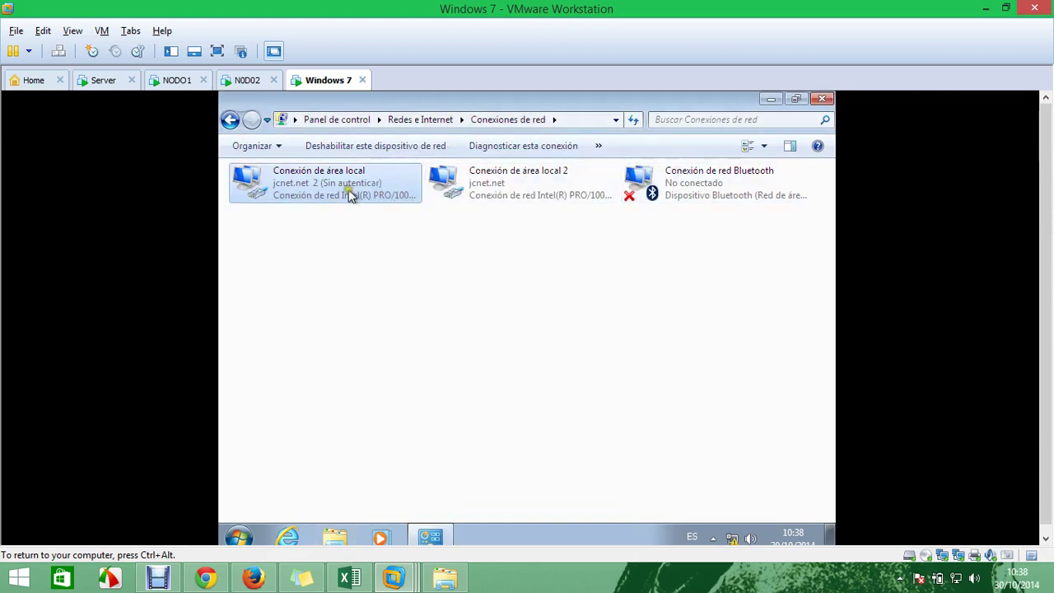
Run ipconfig /release in a command prompt opened via Win+R with cmd
key("super+r")
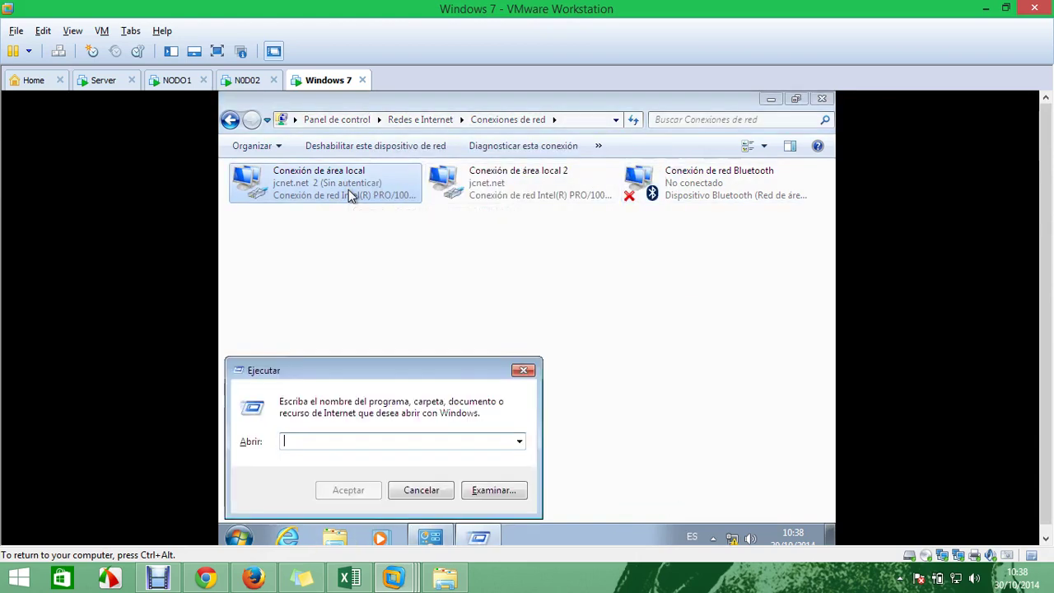
type("cmd")
key("Return")
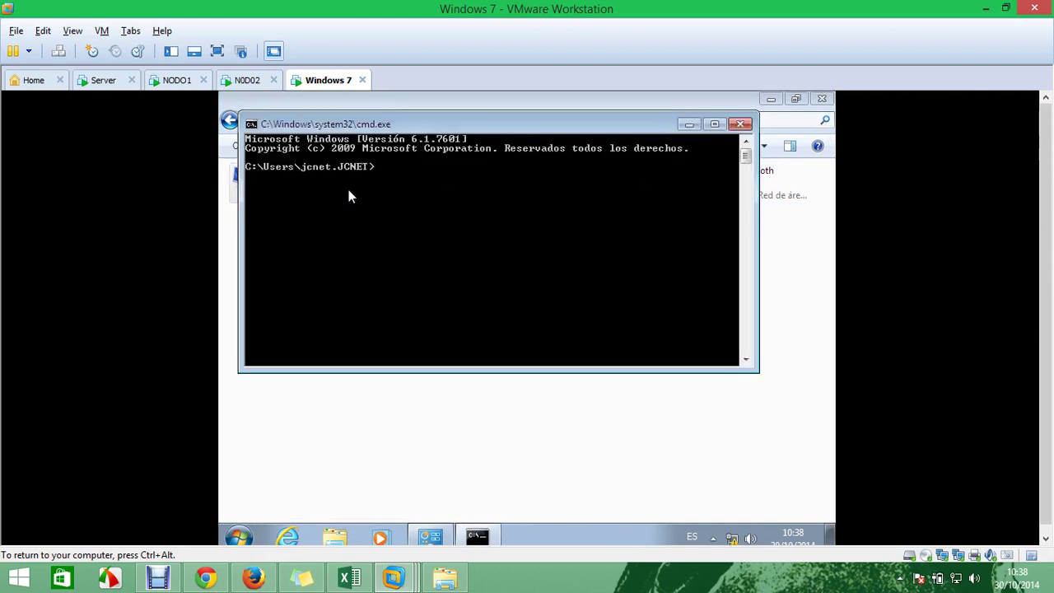
type("ipconfig 7")
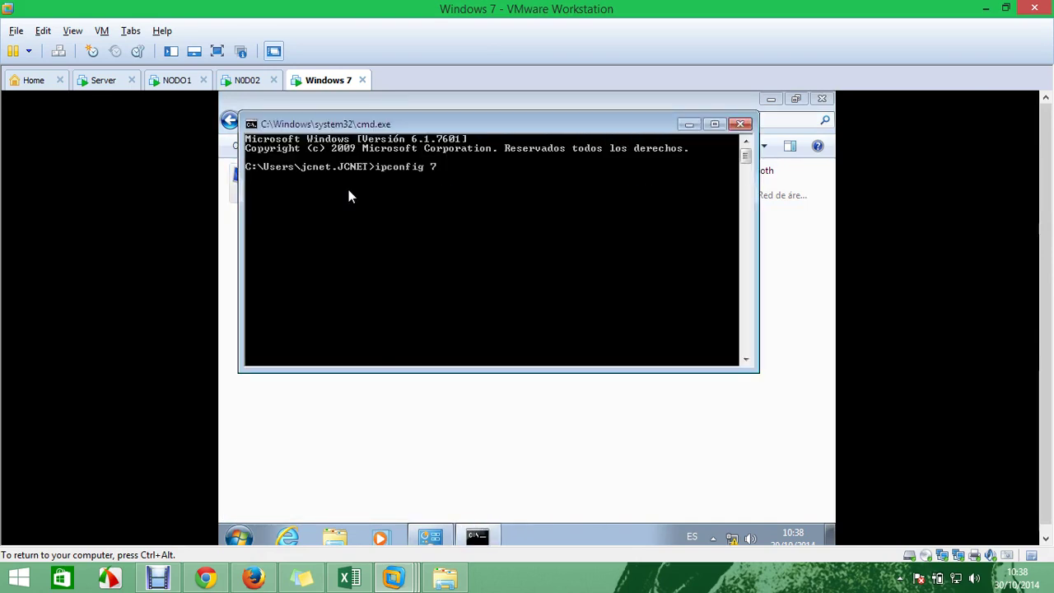
key("BackSpace")
type("/release")
key("Return")
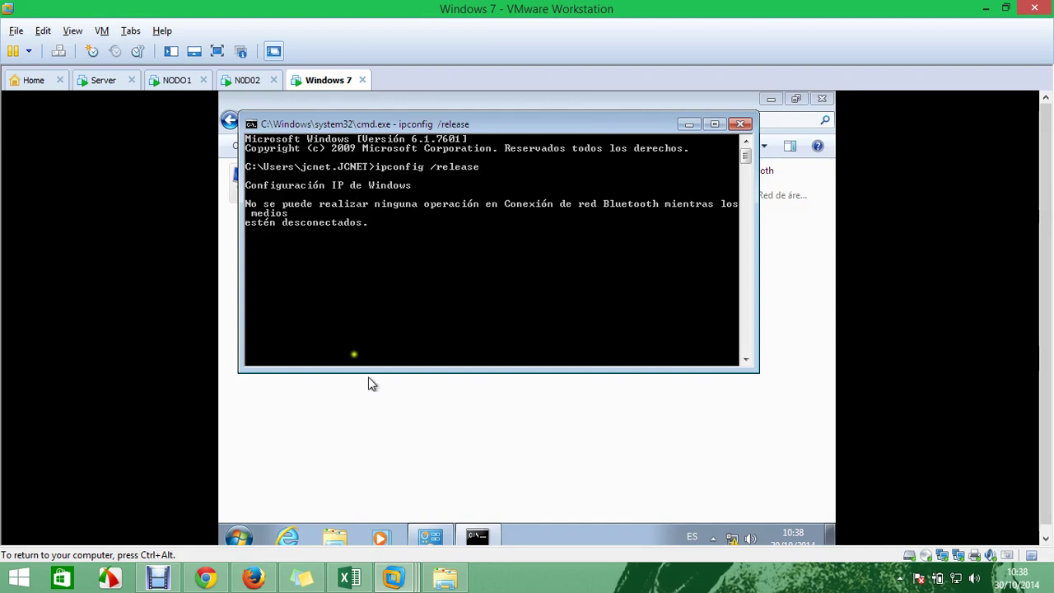
left_click(470, 458)
Disable Conexión de red Bluetooth, entering the administrator password at the permission prompt
right_click(675, 199)
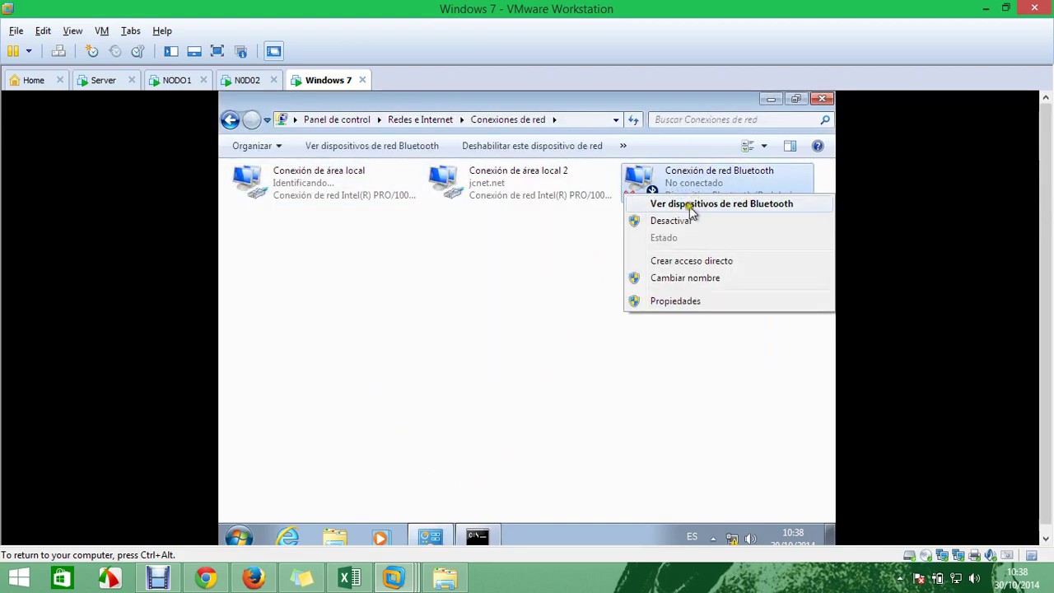
left_click(687, 219)
type("administrador")
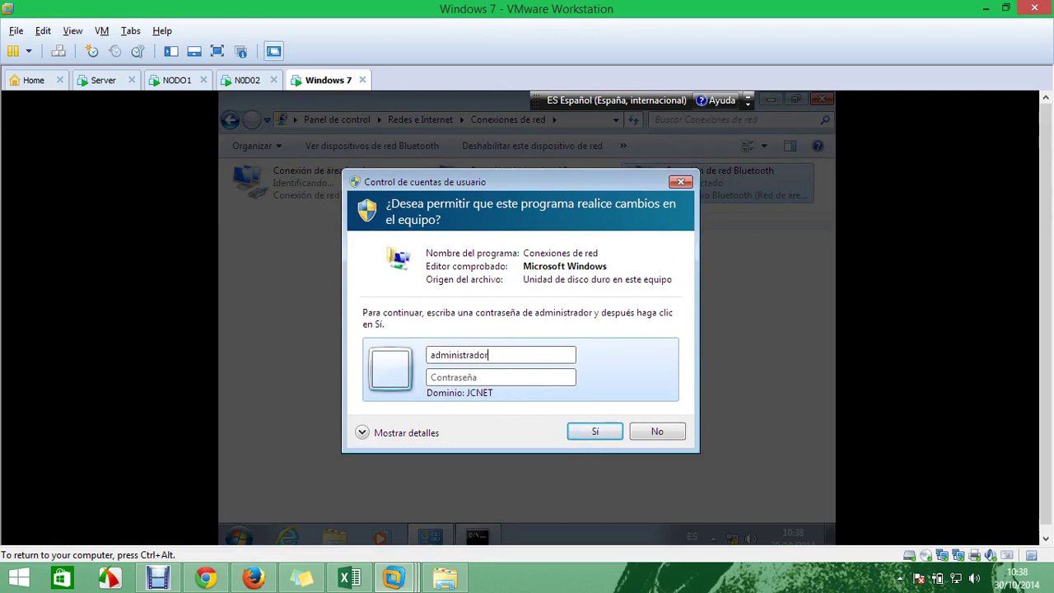
type("P")
key("Return")
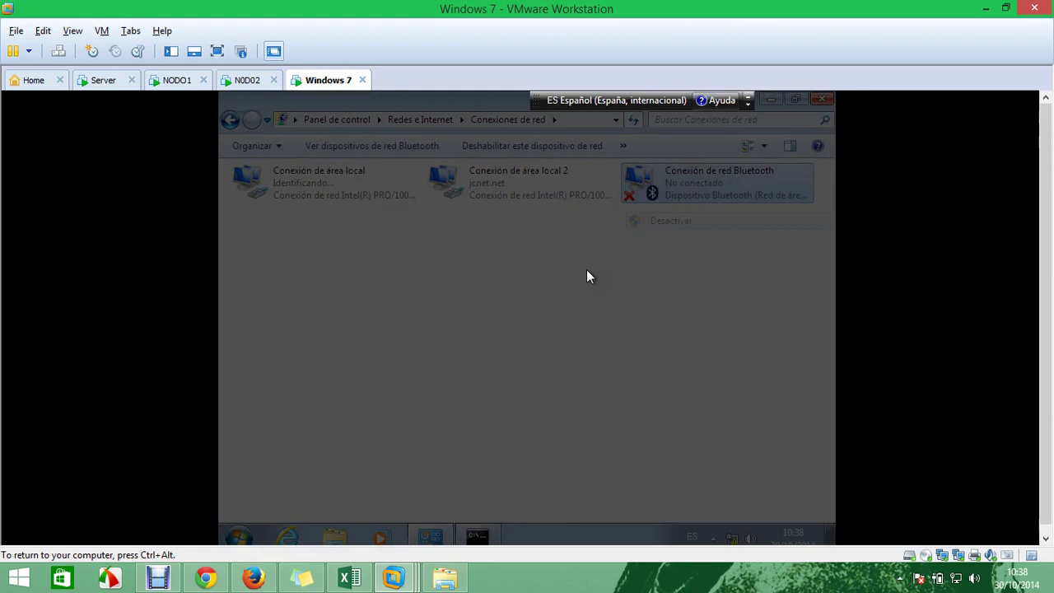
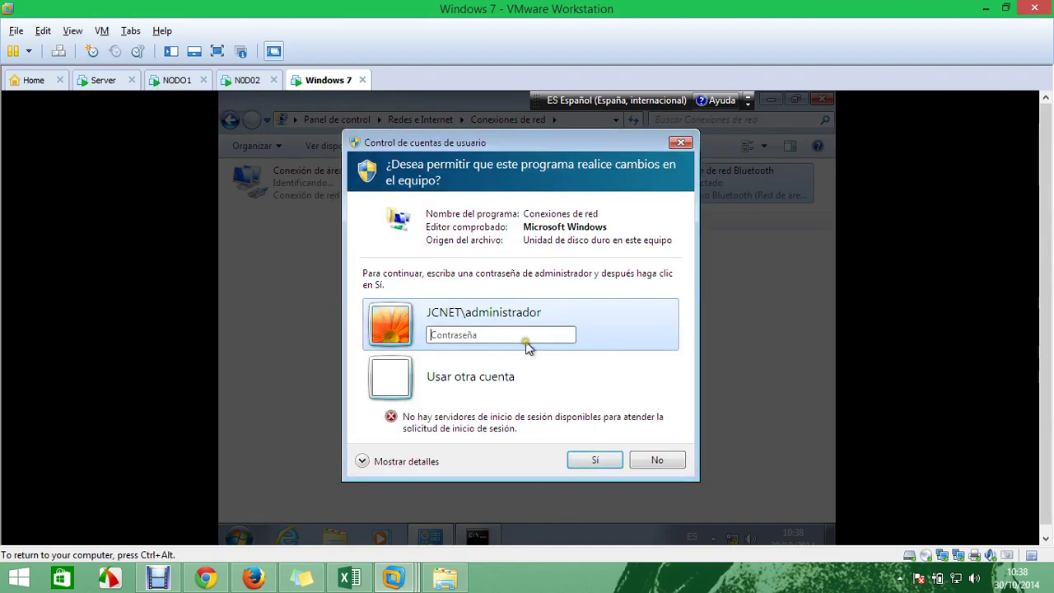
Submit the administrator password, then decline the administrator permission prompt
left_click(523, 335)
key("Return")
left_click(658, 461)
Run ipconfig /release in the Windows 7 guest's command window
left_click(493, 537)
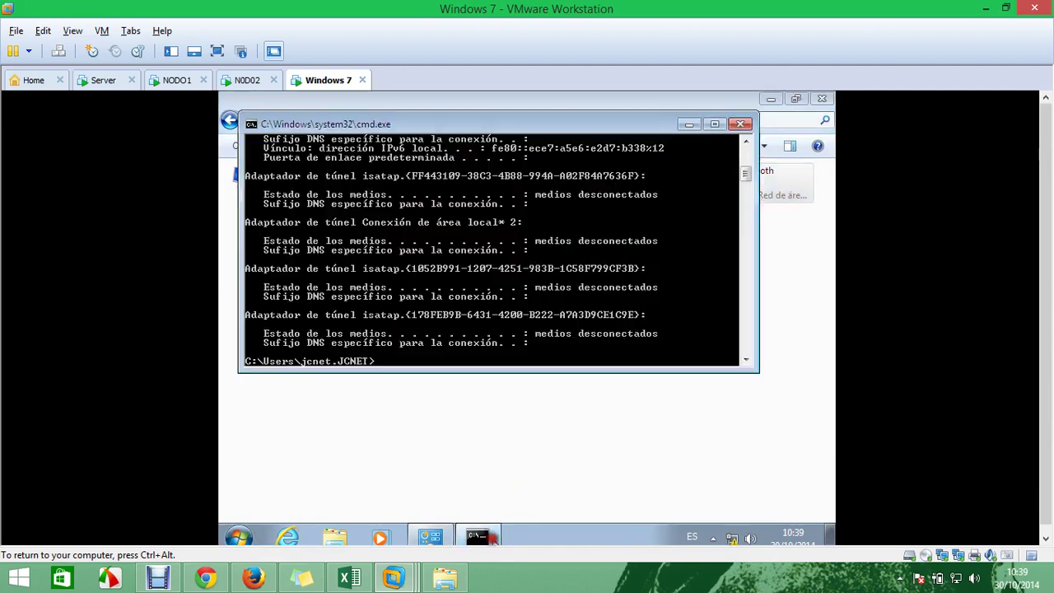
scroll(585, 323, "up", 7)
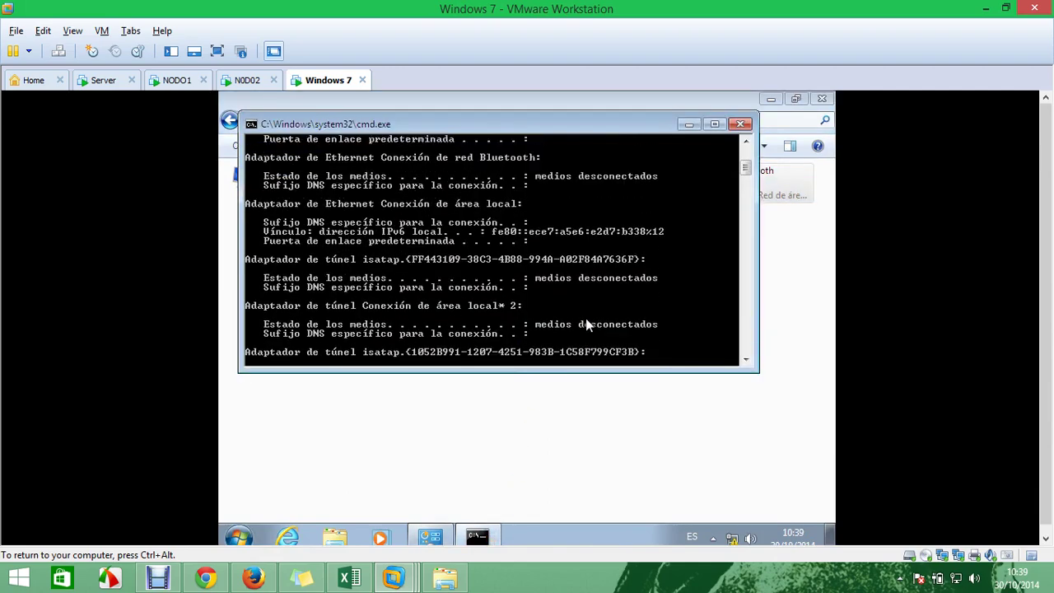
scroll(587, 325, "down", 8)
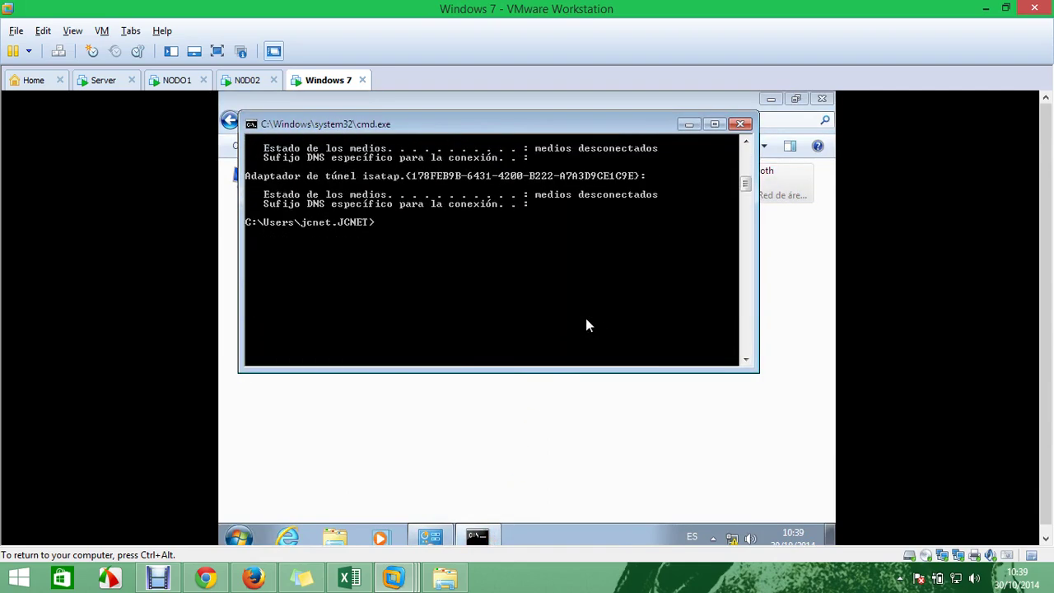
type("ipconfig /release")
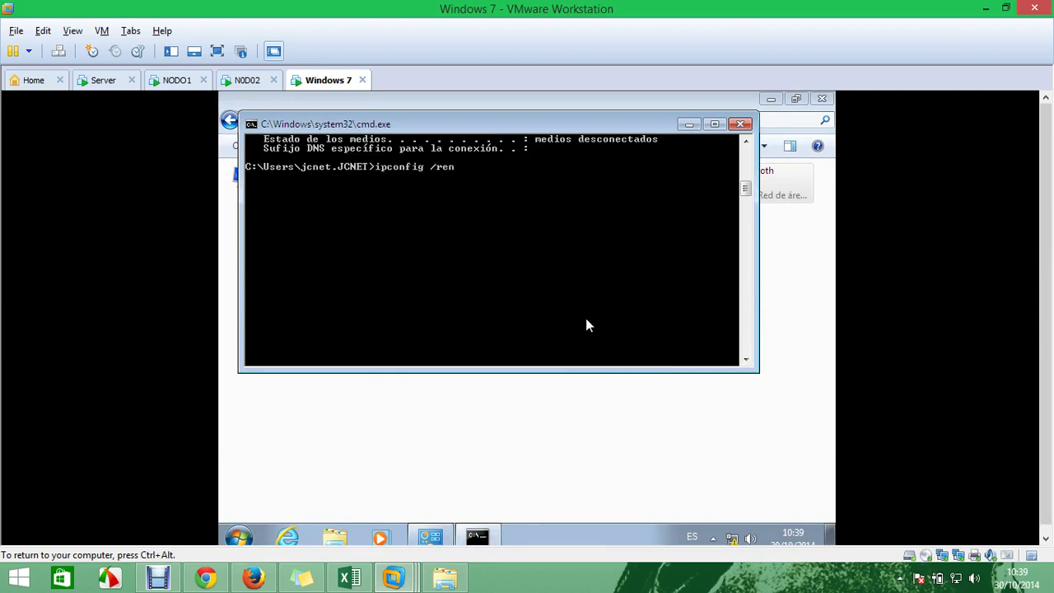
key("Return")
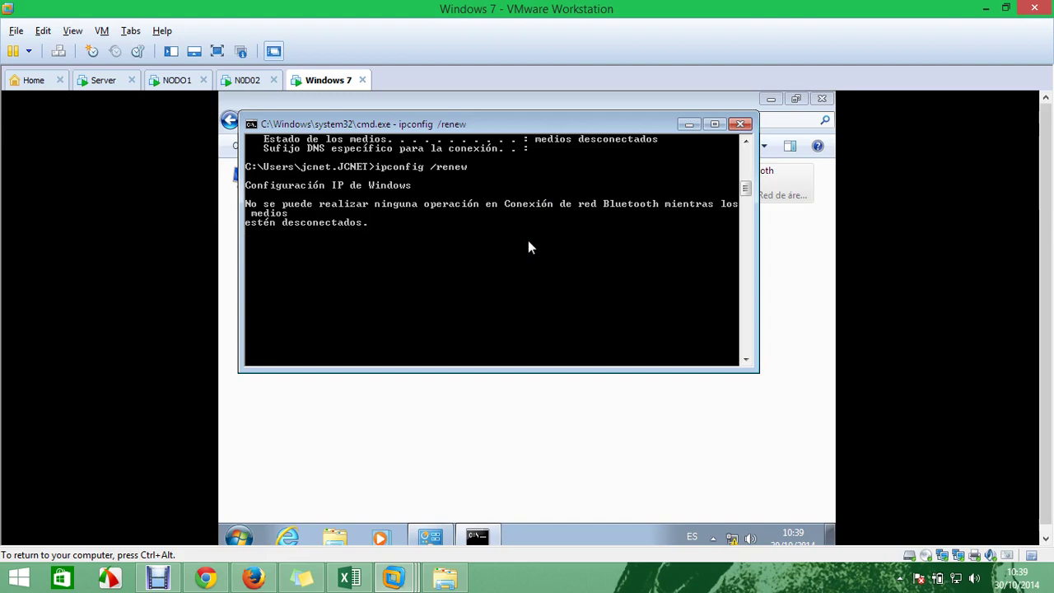
left_click(450, 412)
Check Conexión de área local's network details and IPv4 address, then close its dialogs
right_click(305, 183)
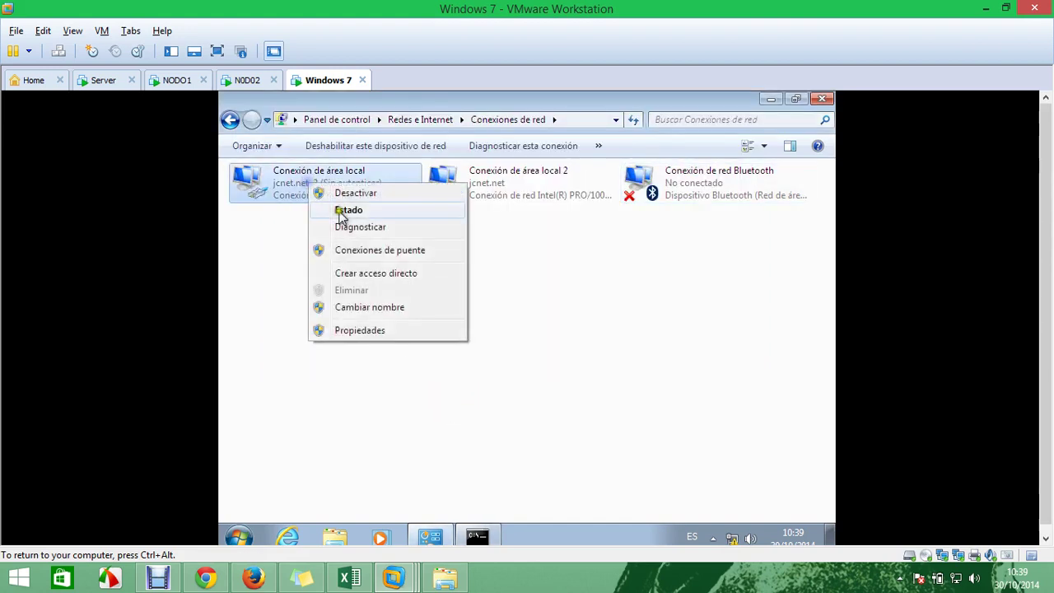
left_click(342, 213)
left_click(420, 307)
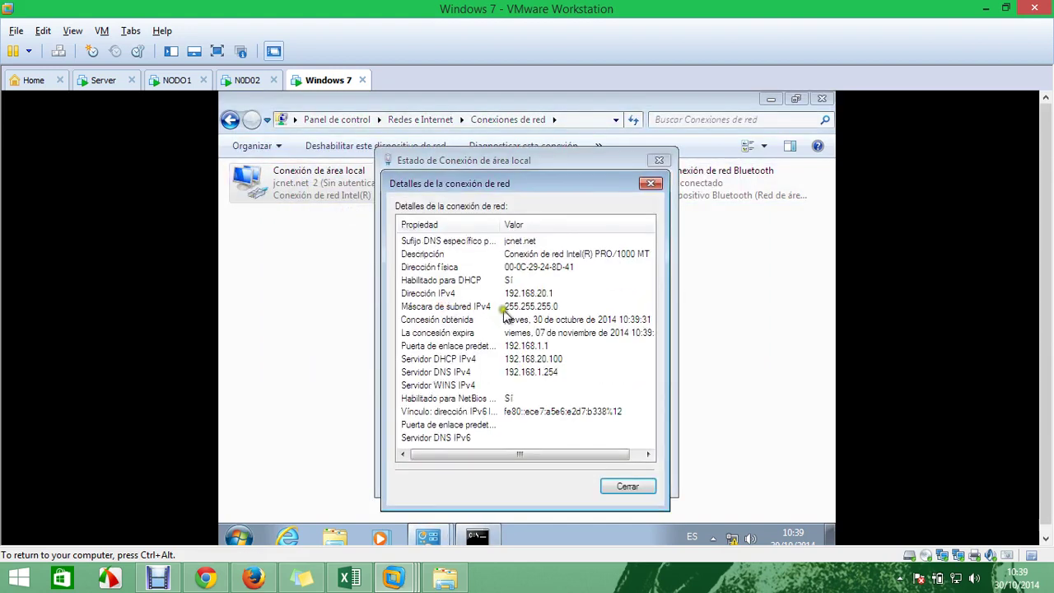
left_click(523, 293)
left_click(651, 182)
left_click(658, 159)
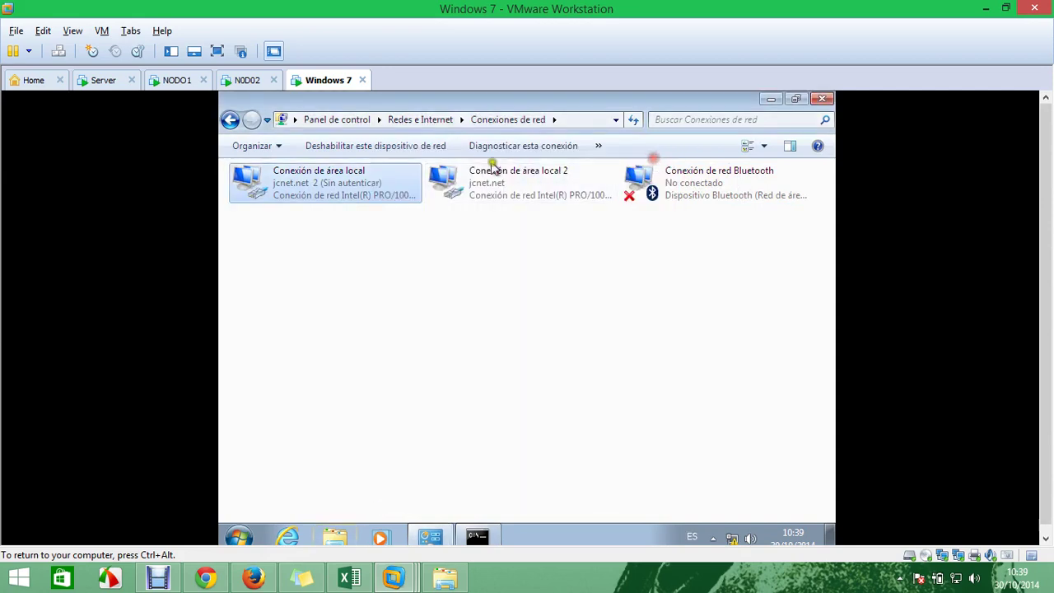
Show Conexión de área local 2's network details, then switch to the NODO1 VM
right_click(494, 169)
left_click(502, 199)
left_click(439, 308)
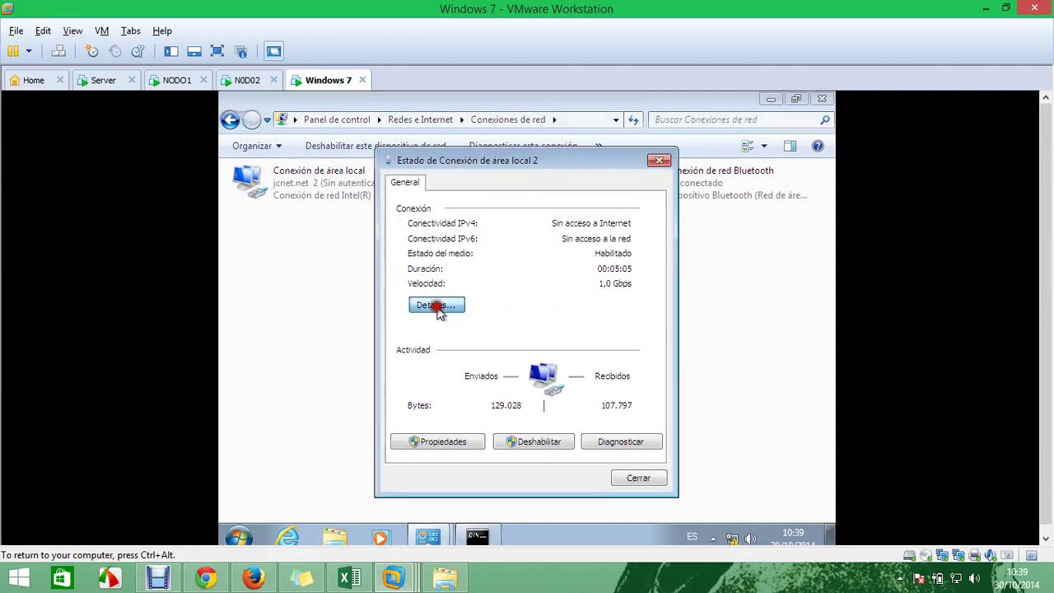
left_click(154, 82)
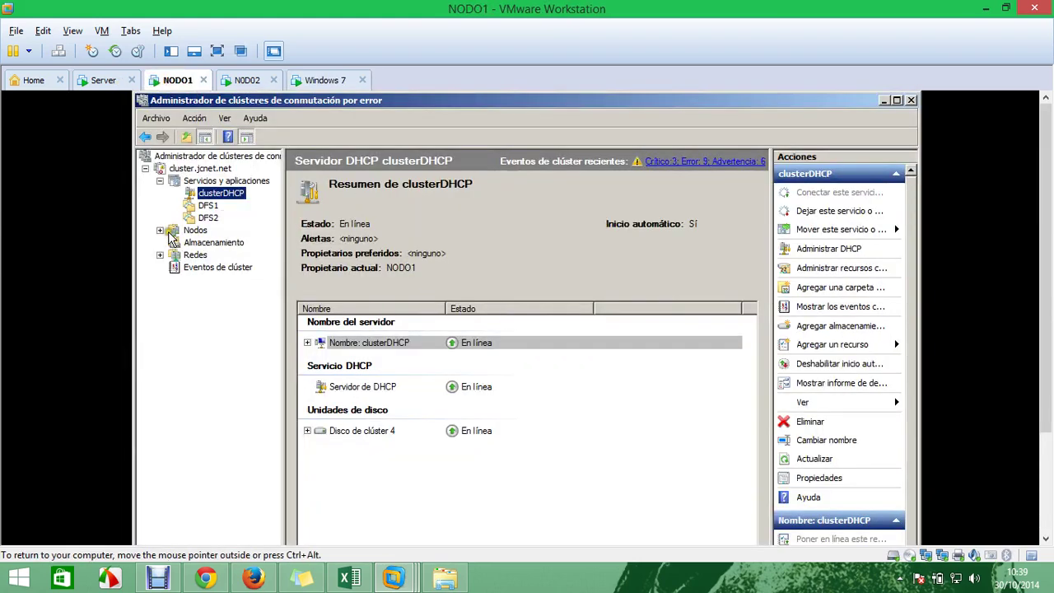
Expand Nodos in the cluster tree and compare NODO1's and NODO2's services
left_click(172, 230)
left_click(159, 229)
left_click(210, 243)
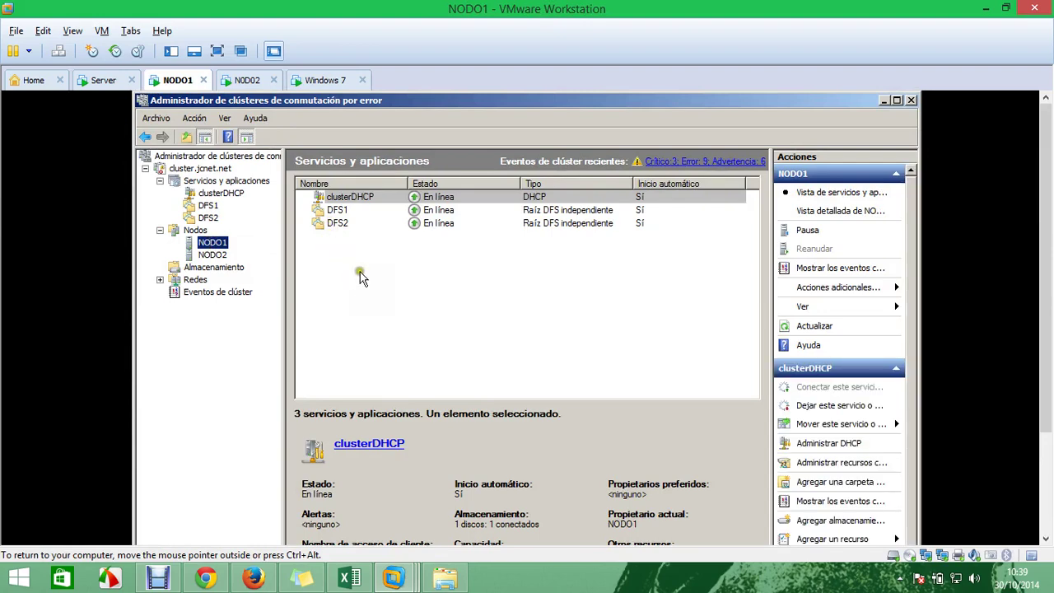
left_click(216, 256)
left_click(202, 242)
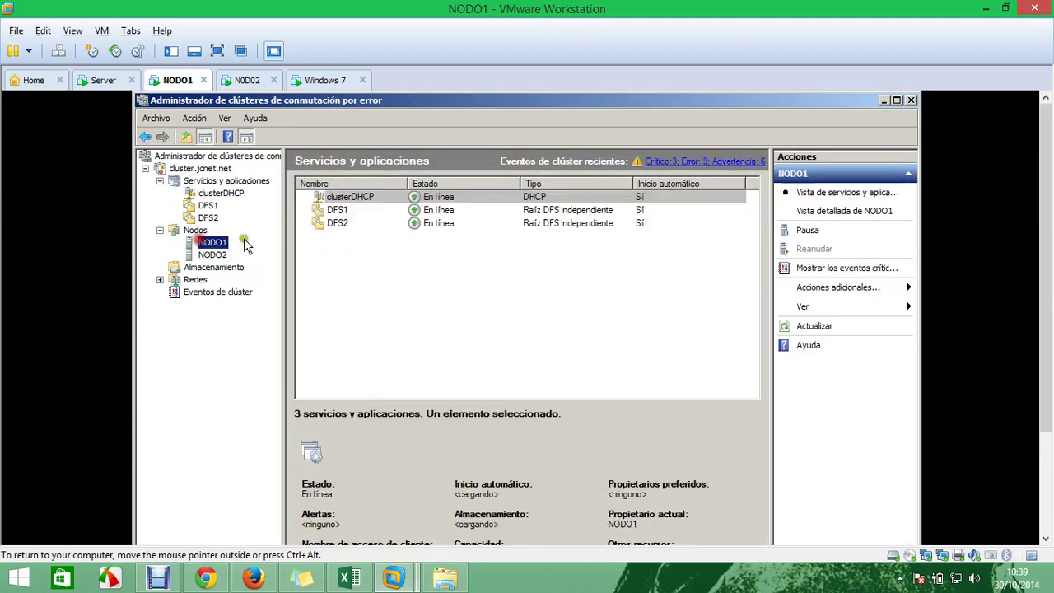
Move clusterDHCP, DFS1 and DFS2 from NODO1 to NODO2 and check NODO2's services
left_click_drag(345, 247, 371, 205)
right_click(370, 203)
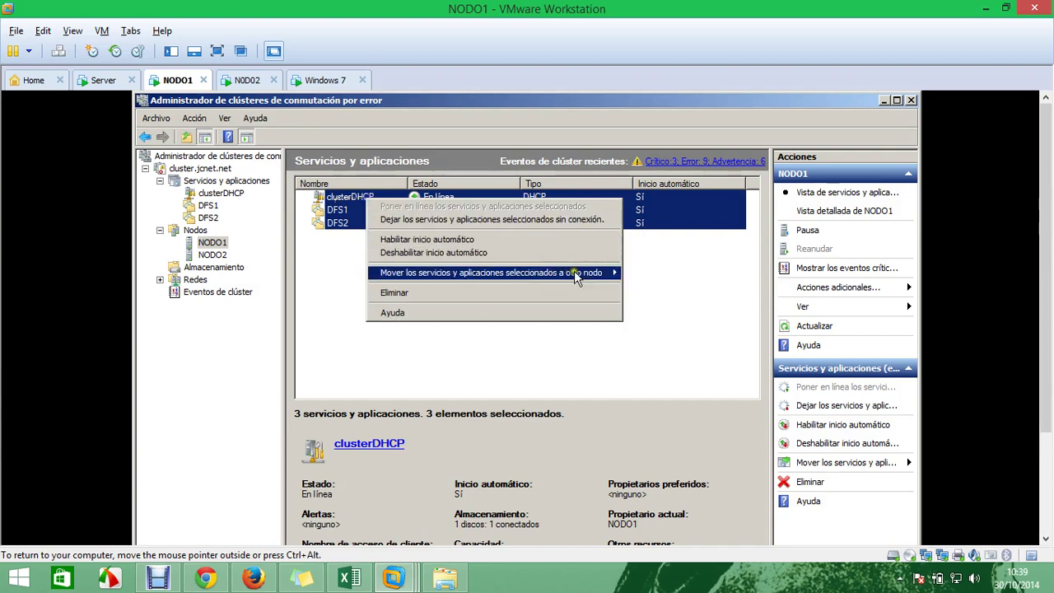
mouse_move(605, 273)
left_click(677, 274)
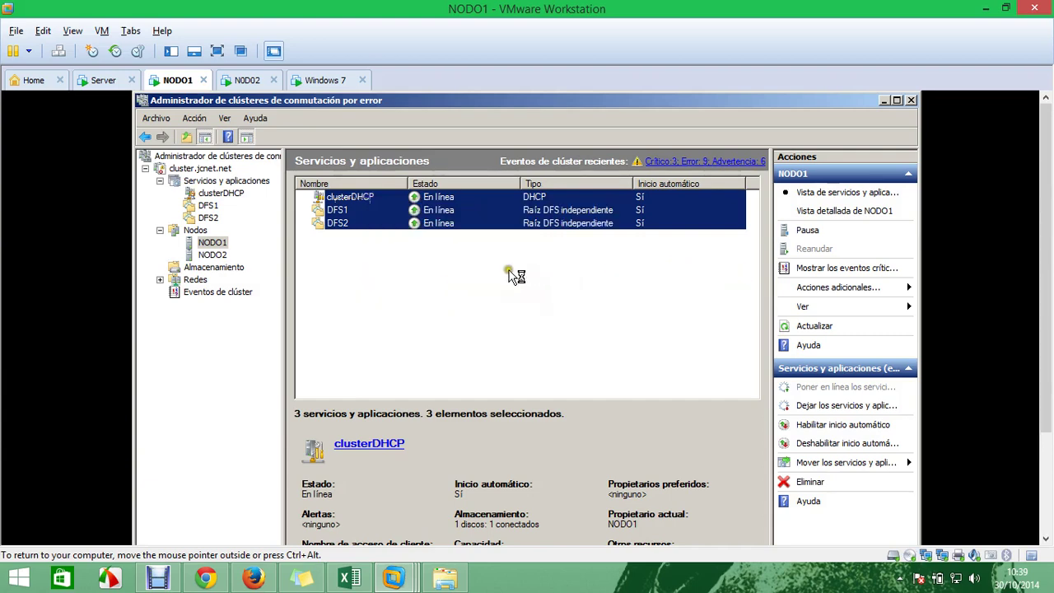
left_click(214, 256)
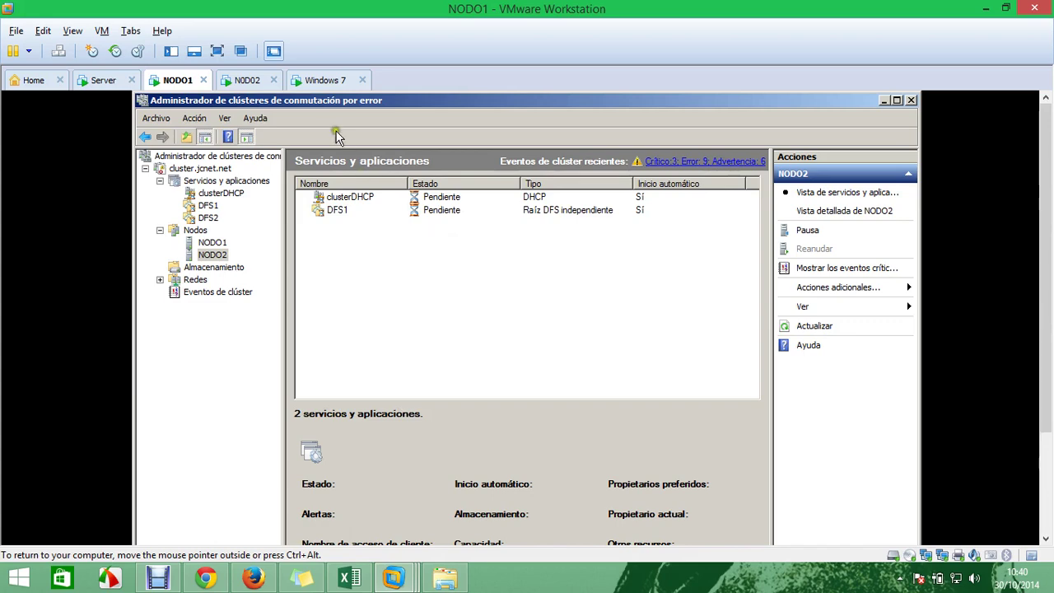
left_click(324, 81)
Close the network details, connection status, Network Connections and command windows on Windows 7
left_click(628, 487)
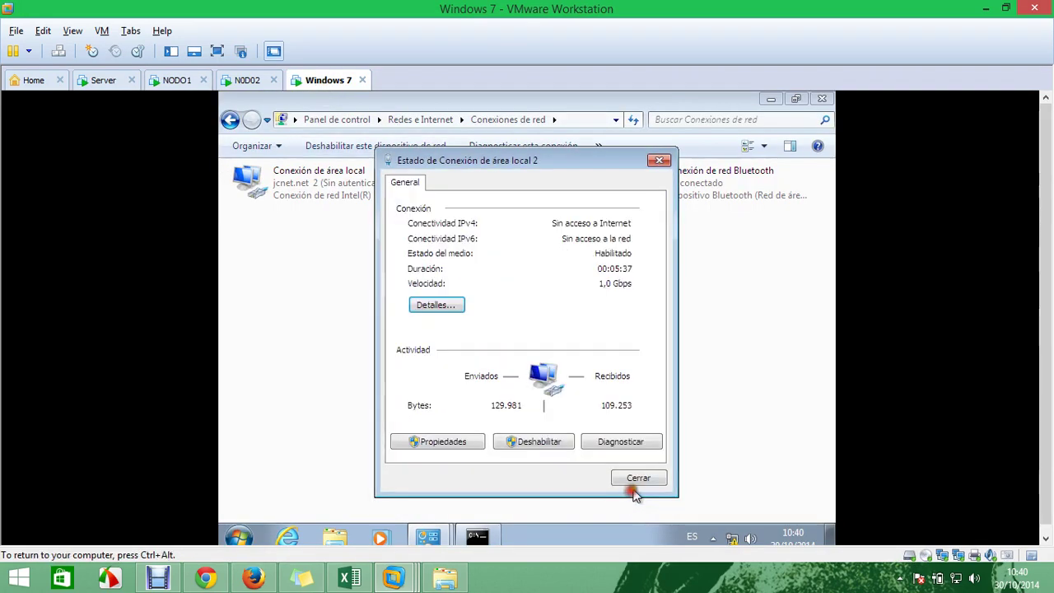
left_click(632, 480)
left_click(820, 97)
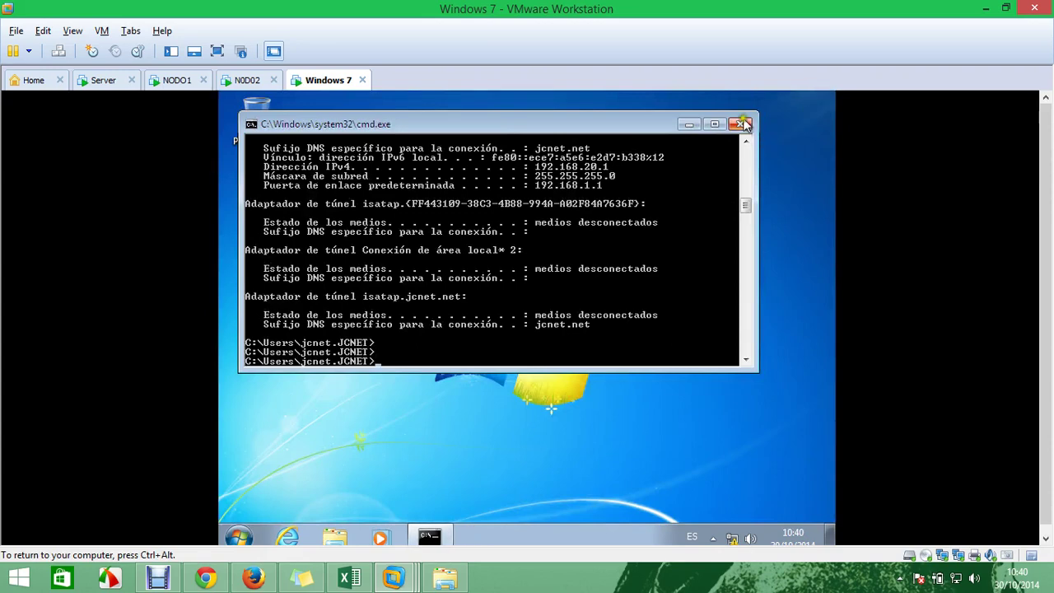
left_click(741, 123)
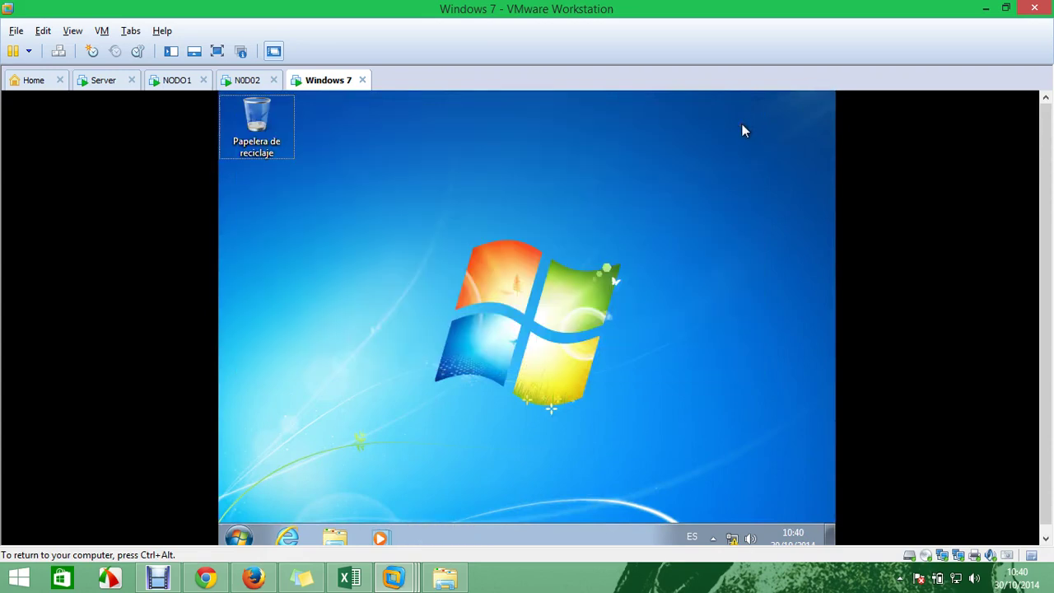
Open \\DFS1\ from the Run box, checking NODO1's cluster services in between
key("super+r")
type("\\\\")
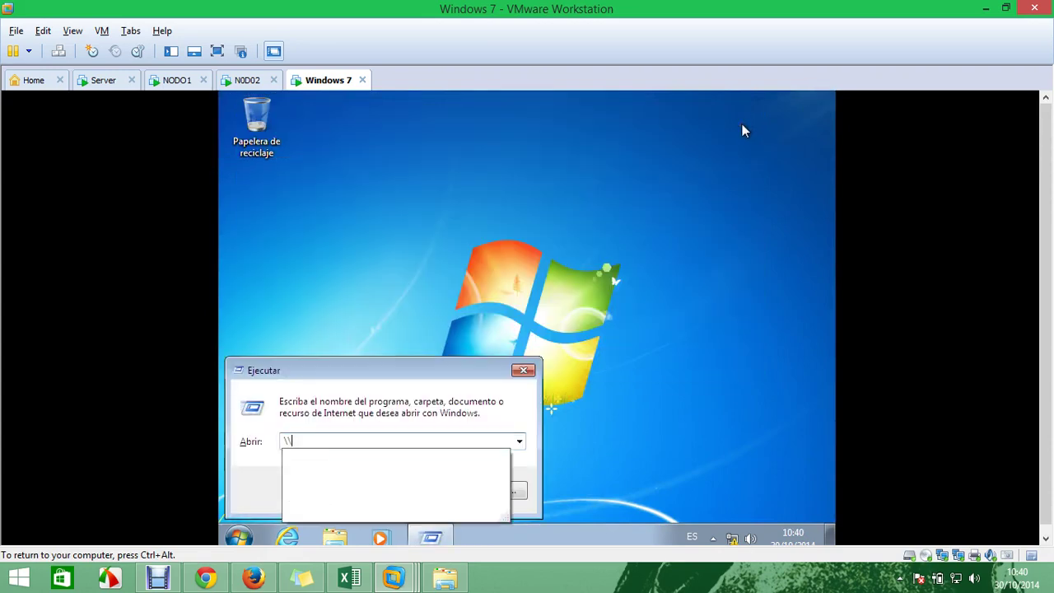
type("DFS1\\")
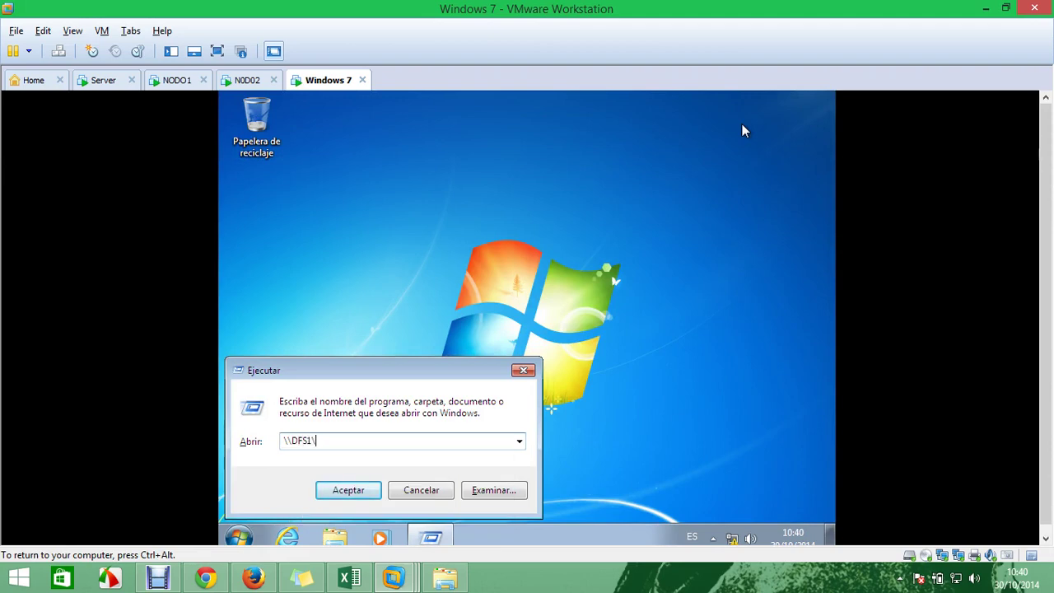
key("ctrl+alt")
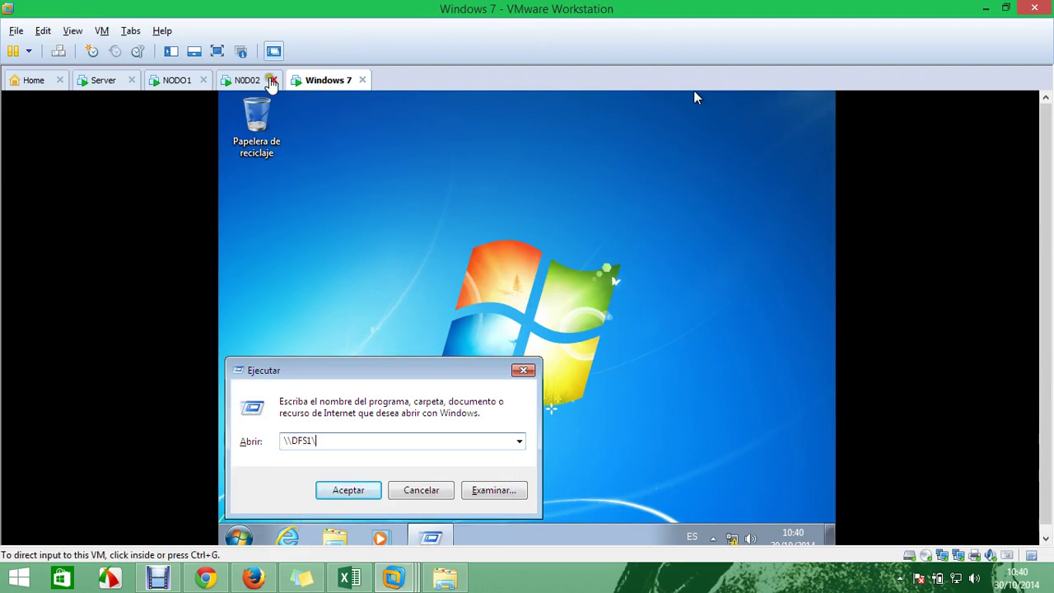
left_click(175, 82)
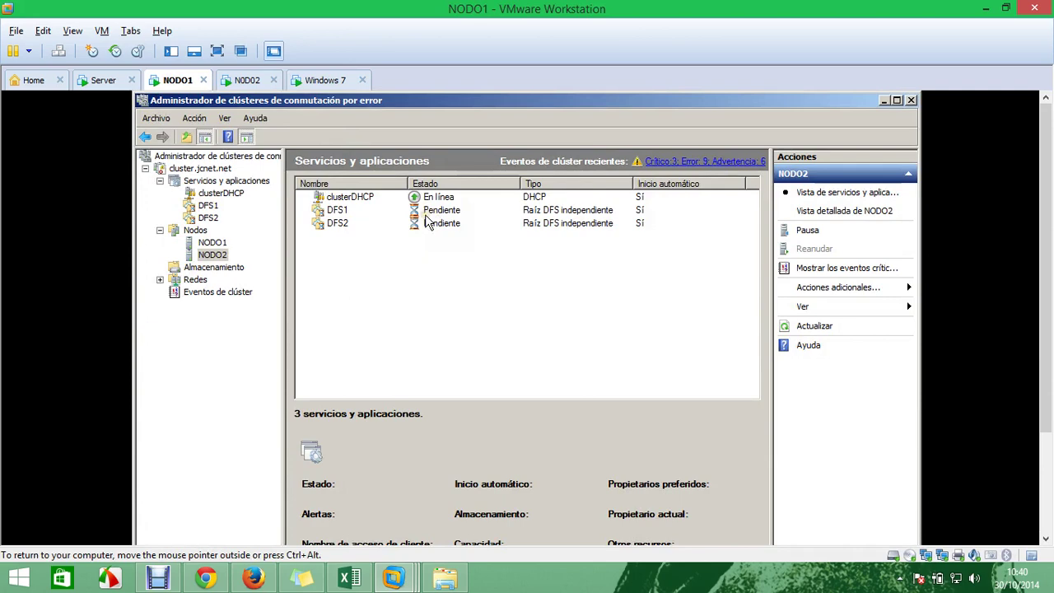
left_click(336, 85)
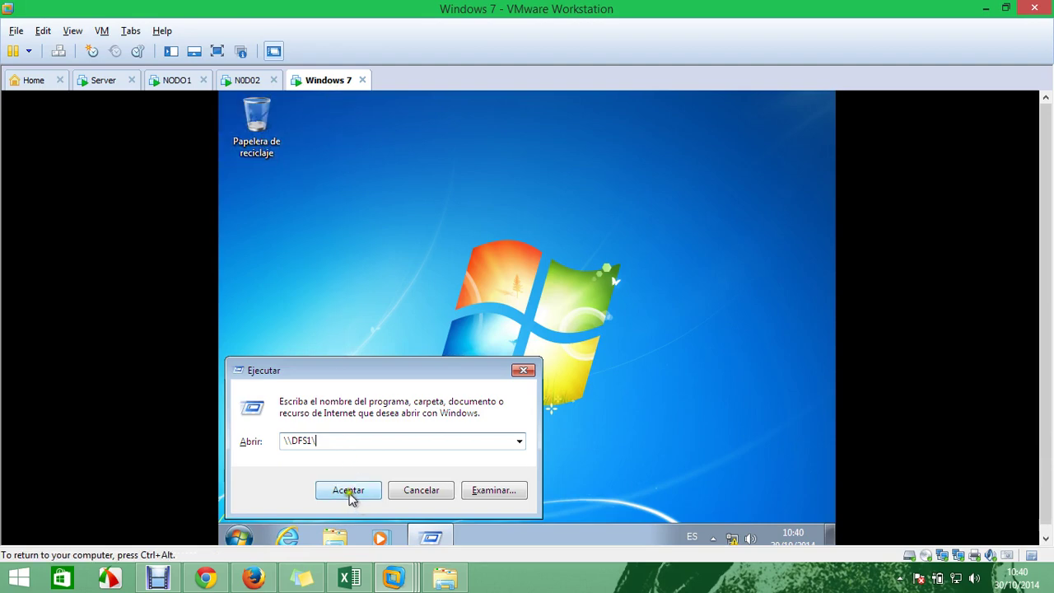
left_click(173, 80)
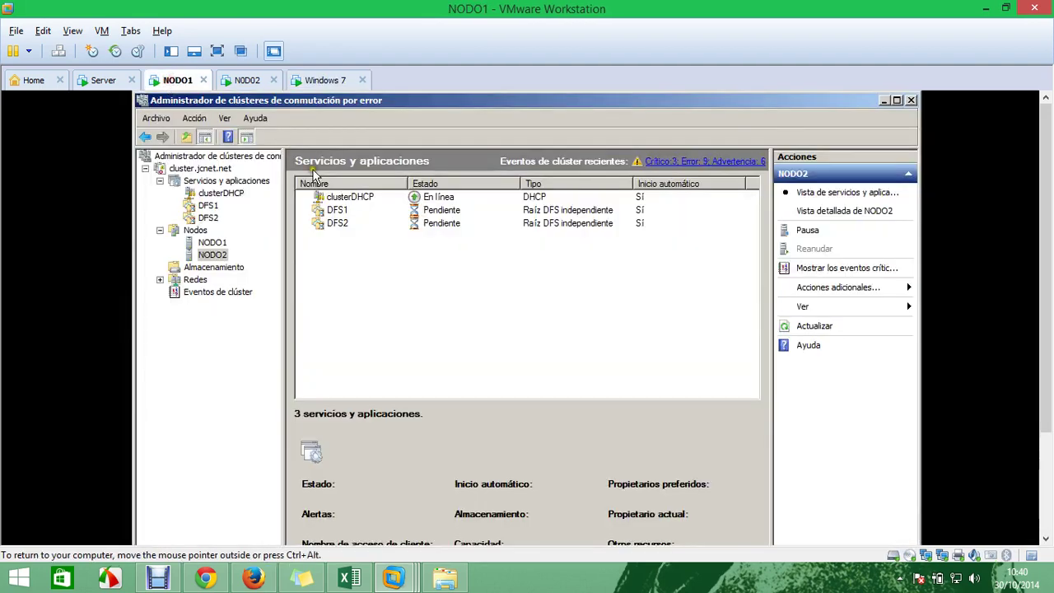
left_click(325, 85)
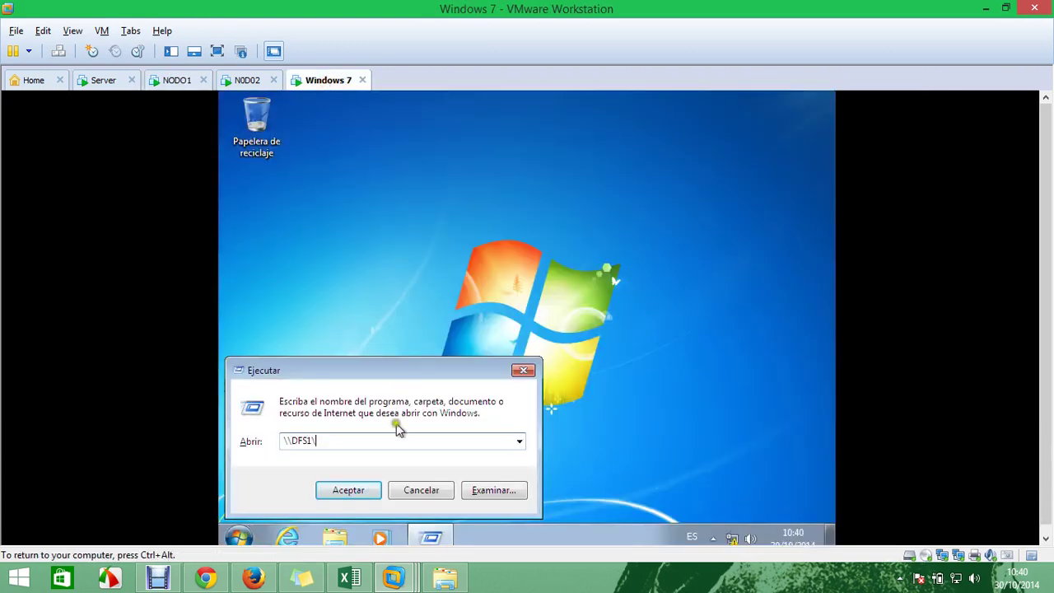
left_click(360, 496)
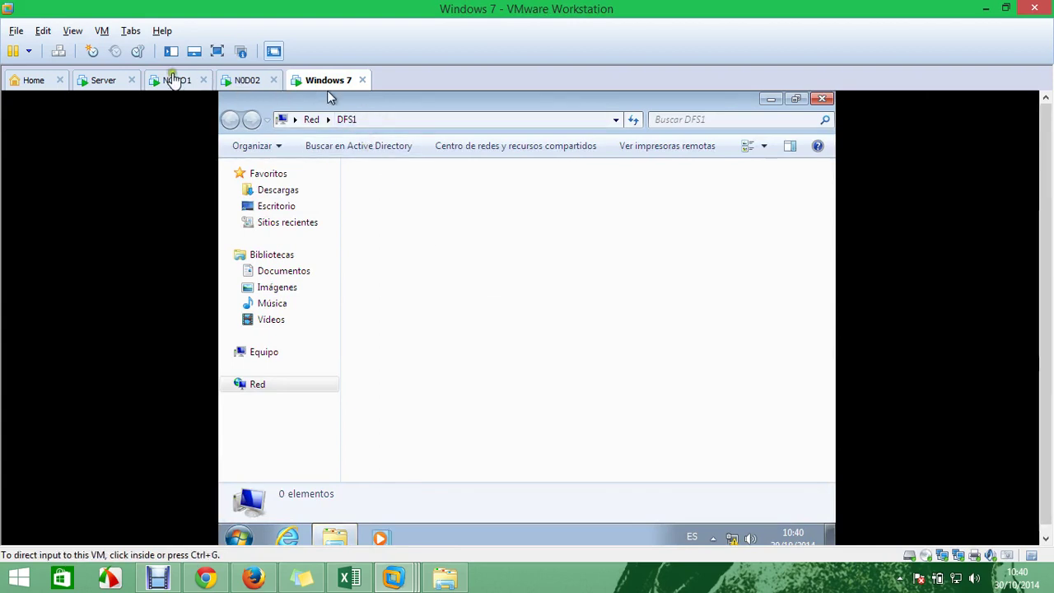
On NODO1's Failover Cluster Manager, confirm DFS1 and DFS2 are running on NODO2
left_click(244, 82)
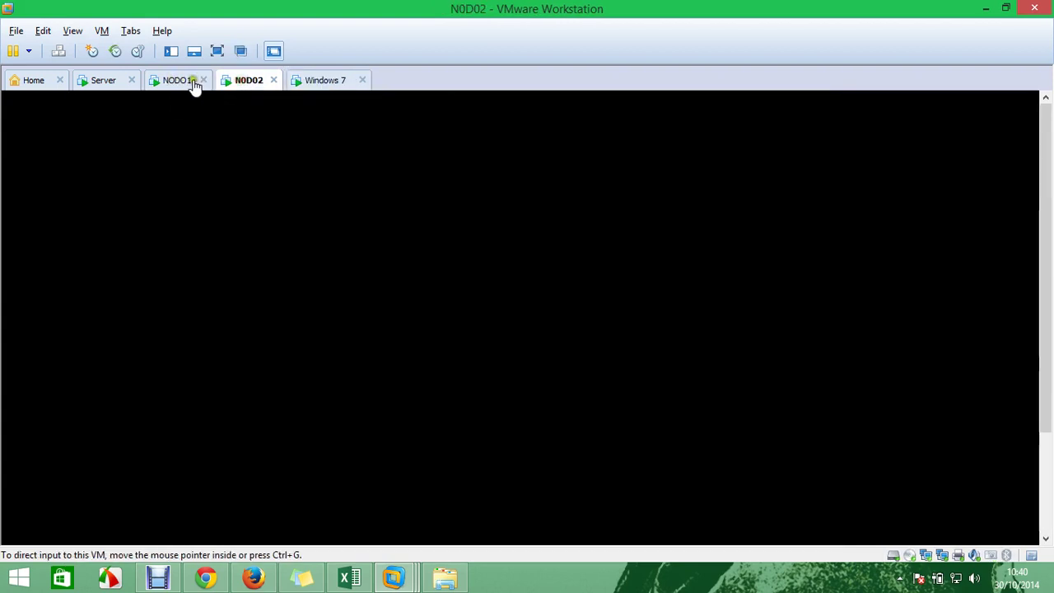
left_click(192, 84)
left_click(388, 213)
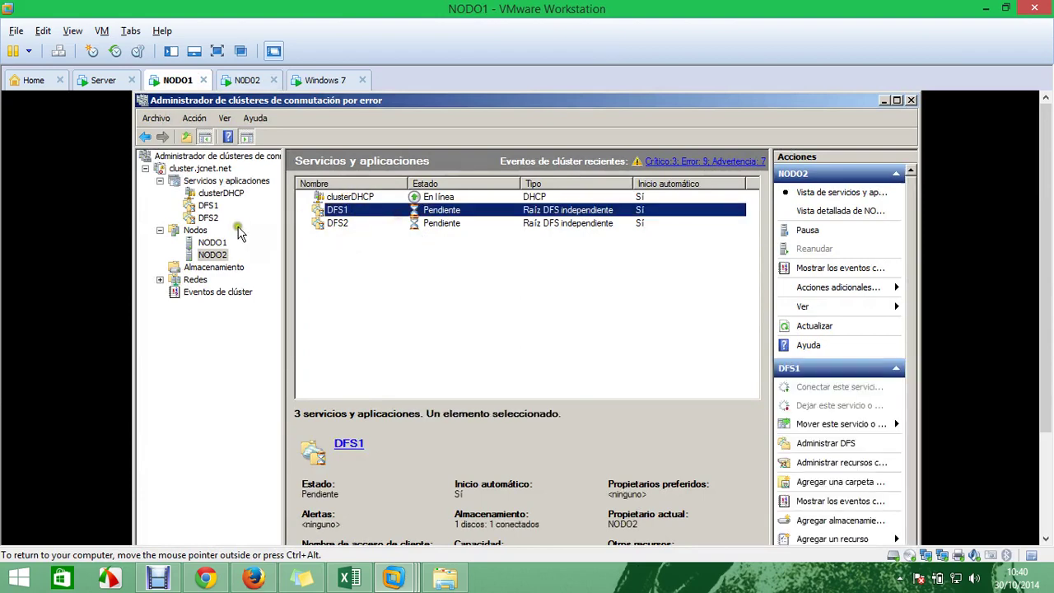
left_click(198, 231)
left_click(210, 244)
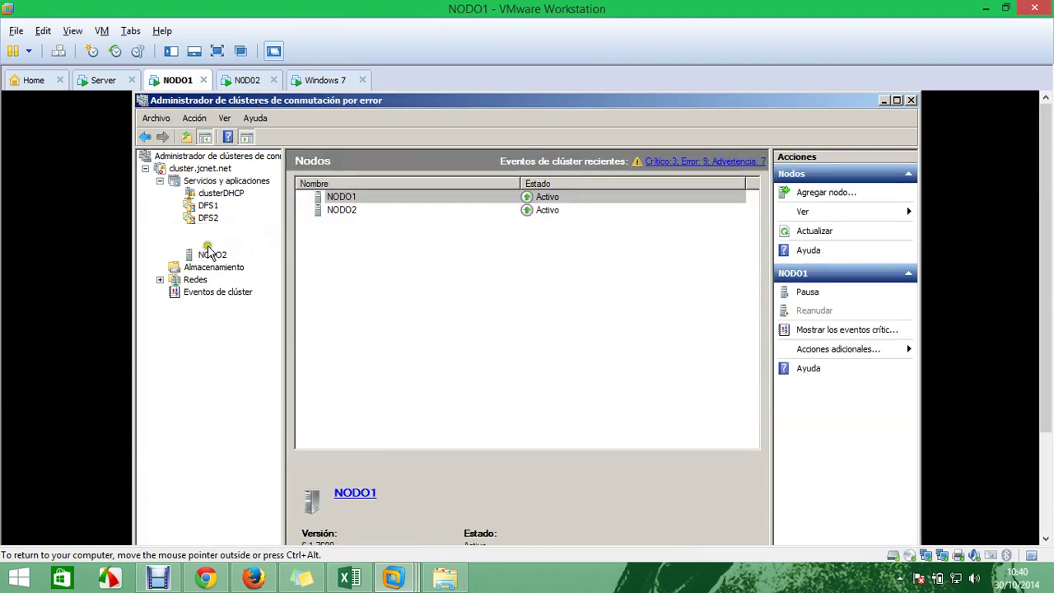
left_click(211, 255)
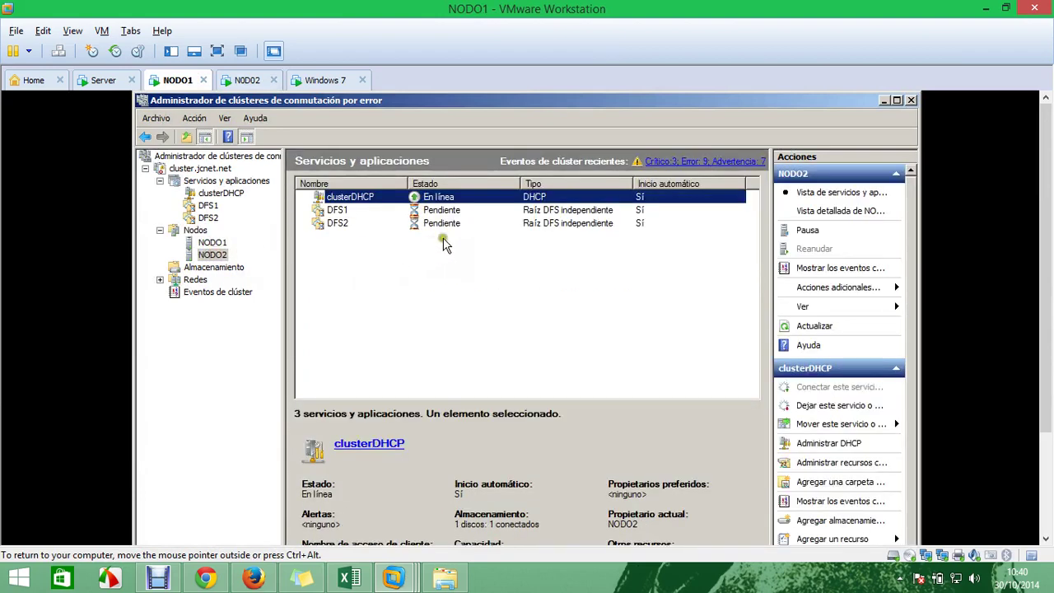
left_click(441, 213)
left_click(437, 224)
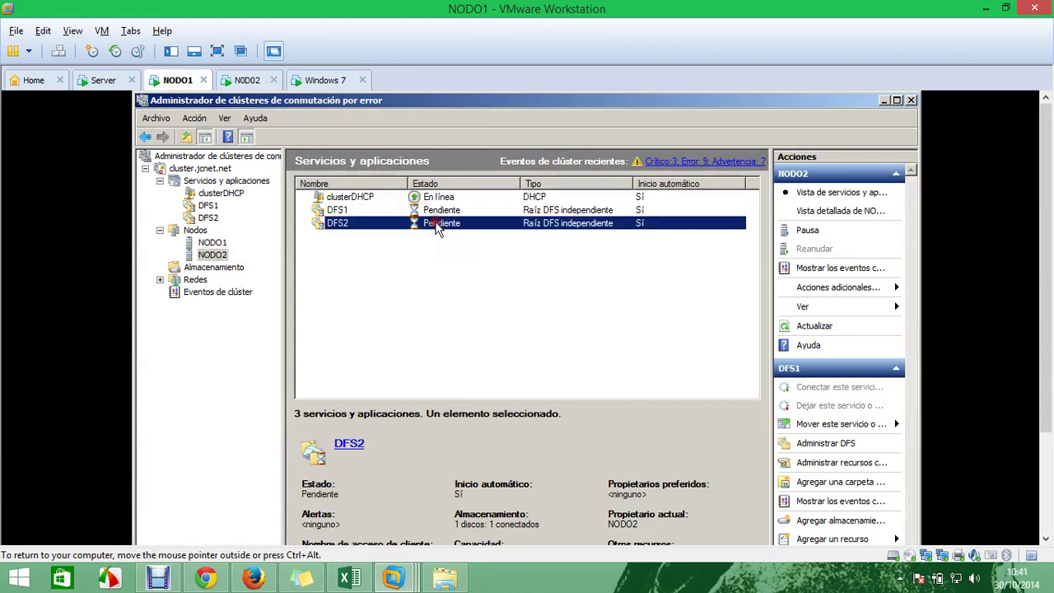
On Windows 7, refresh the \\DFS1 listing and try opening compartido, dismissing the access error
left_click(318, 82)
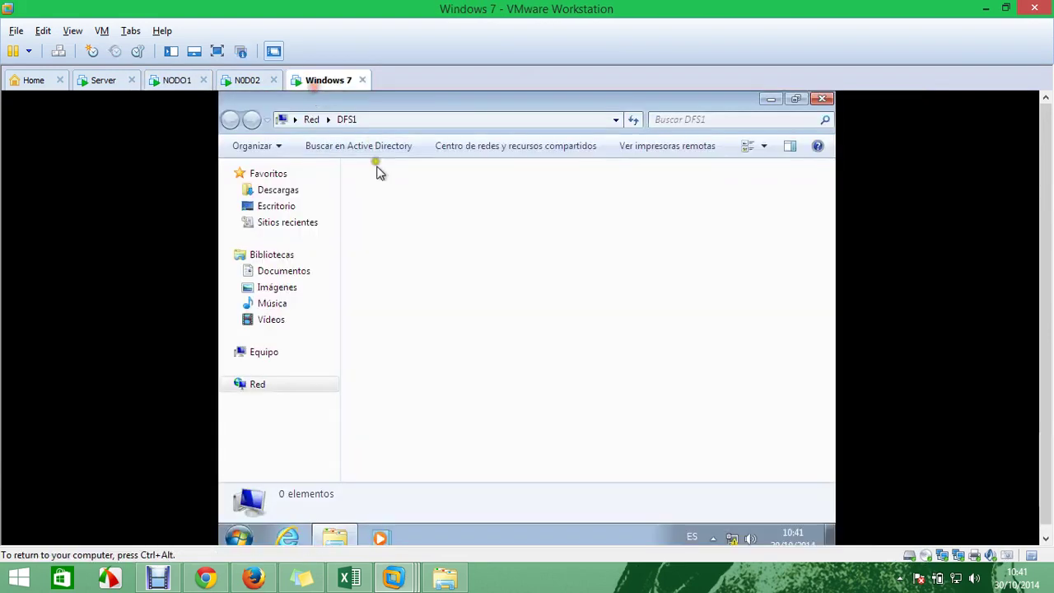
right_click(388, 201)
left_click(445, 264)
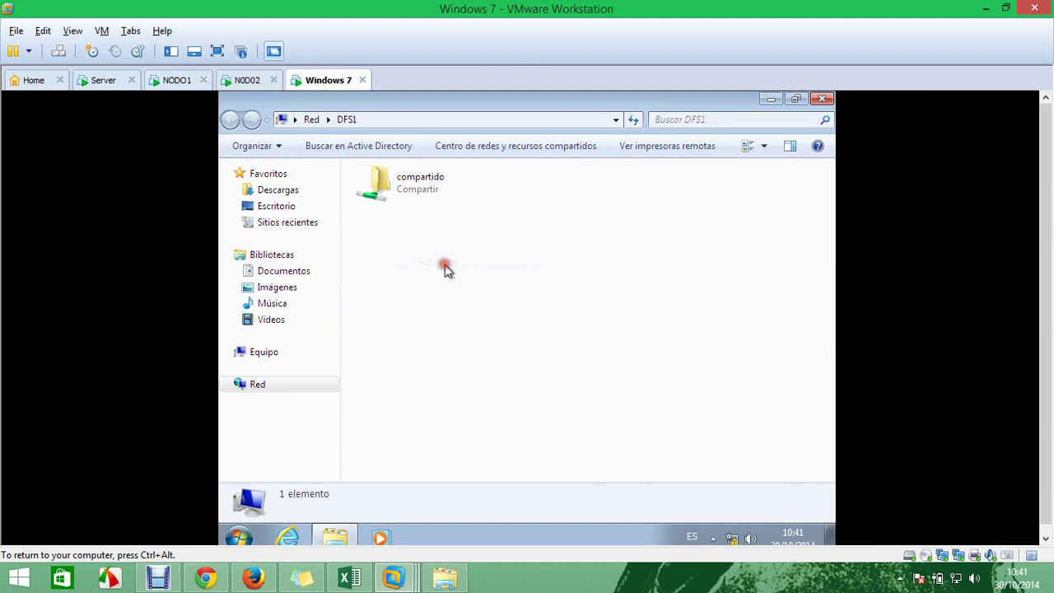
double_click(415, 197)
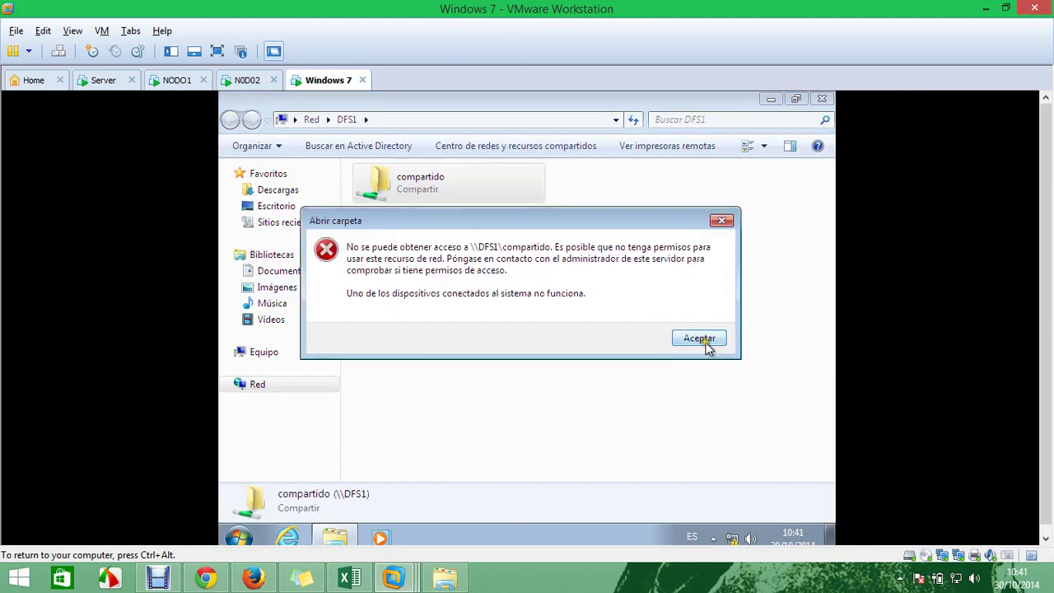
left_click(699, 339)
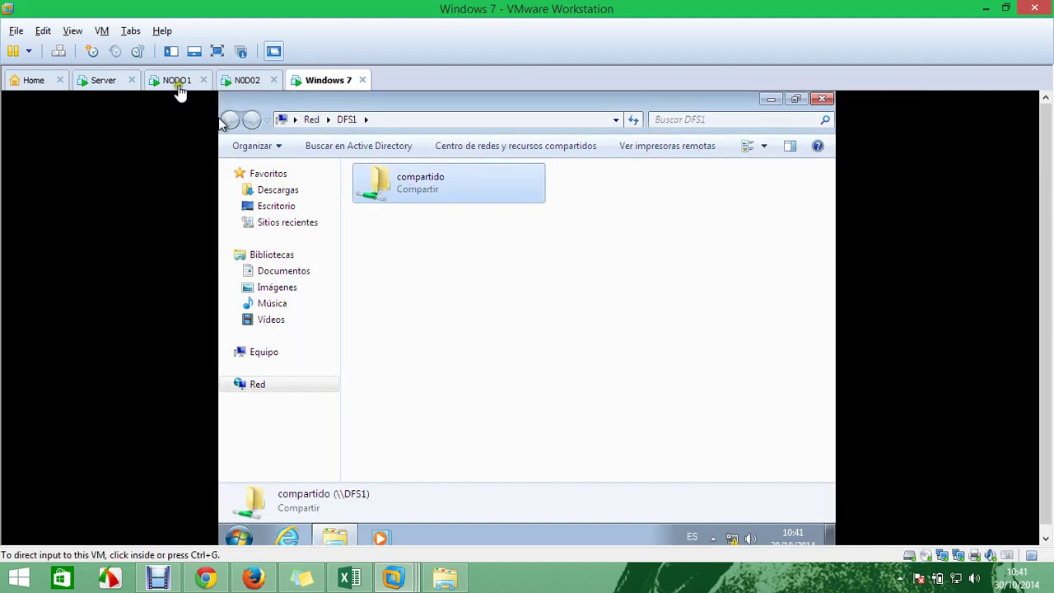
Refresh \\DFS1 again and retry compartido, dismissing the unavailable-location error
left_click(177, 81)
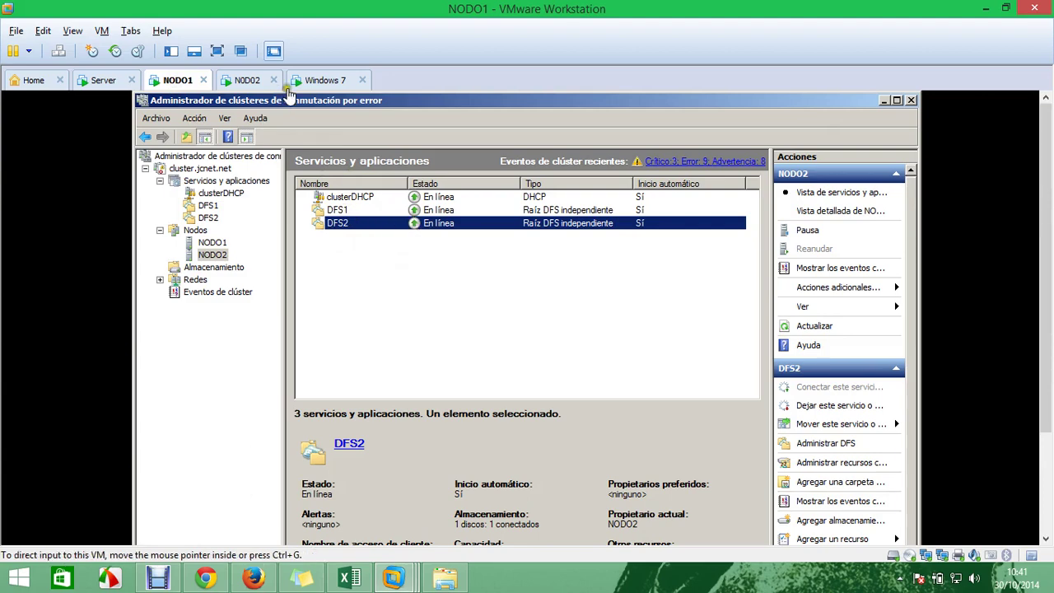
left_click(321, 80)
right_click(411, 260)
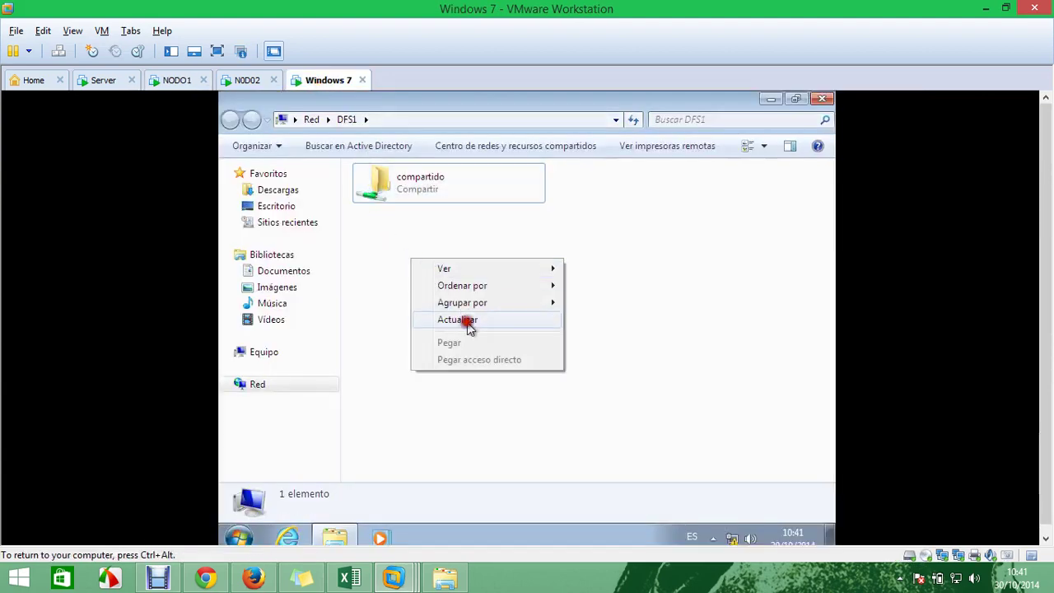
left_click(467, 320)
double_click(428, 178)
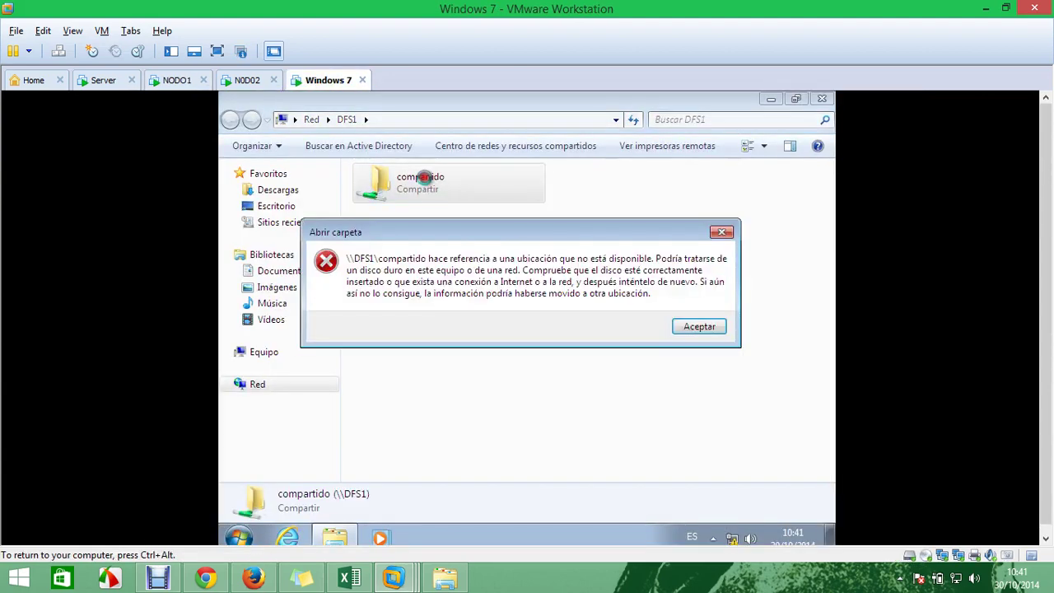
left_click(701, 324)
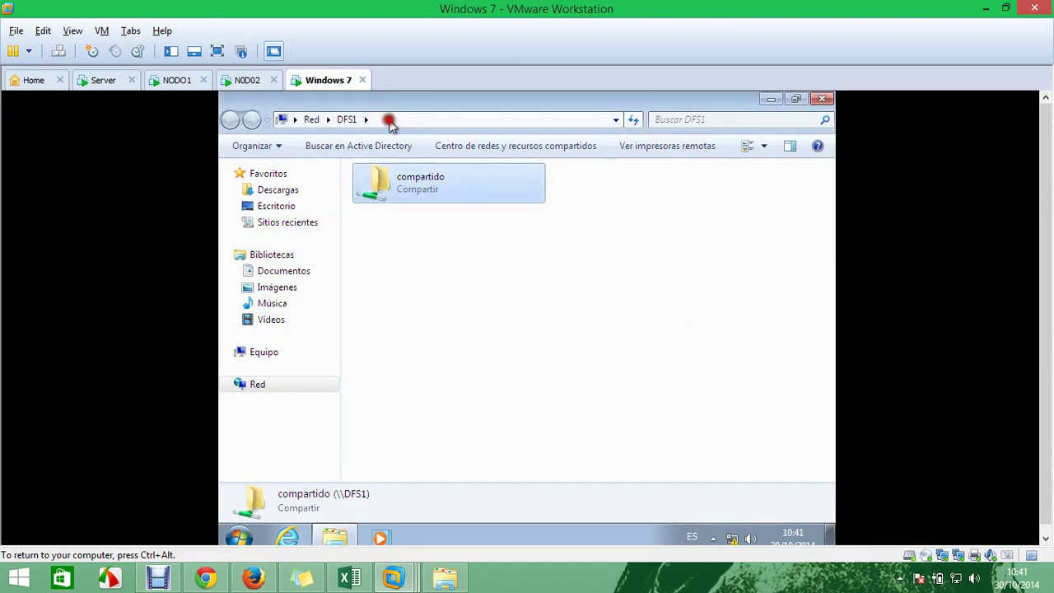
Edit the Explorer address bar path, deleting its last character
left_click(384, 119)
left_click(359, 117)
key("BackSpace")
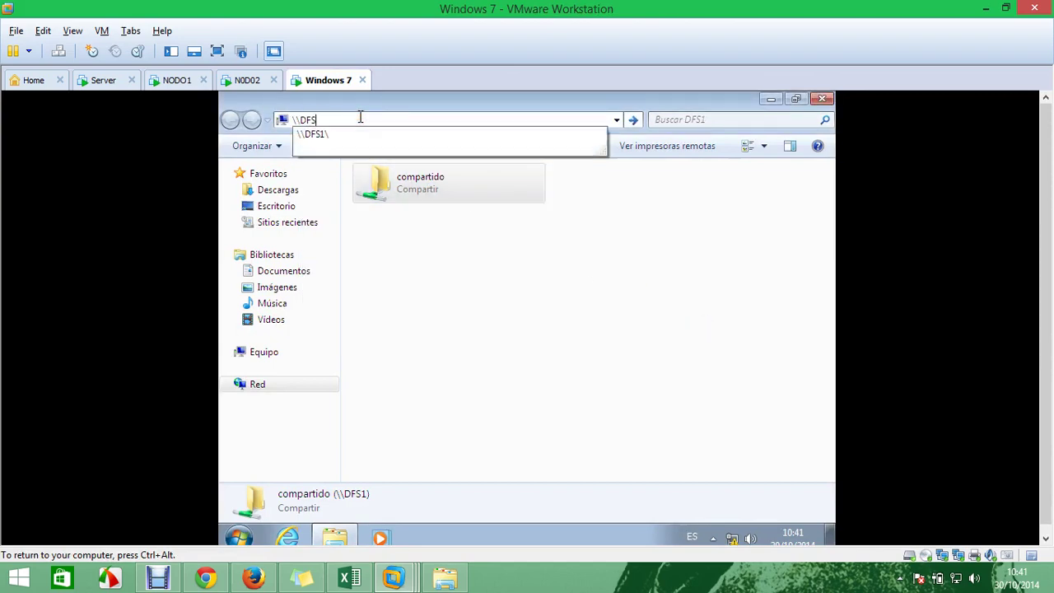
Go to \\DFS2, open jcnet\Nueva carpeta and create a new folder with the default name
type("2")
key("Return")
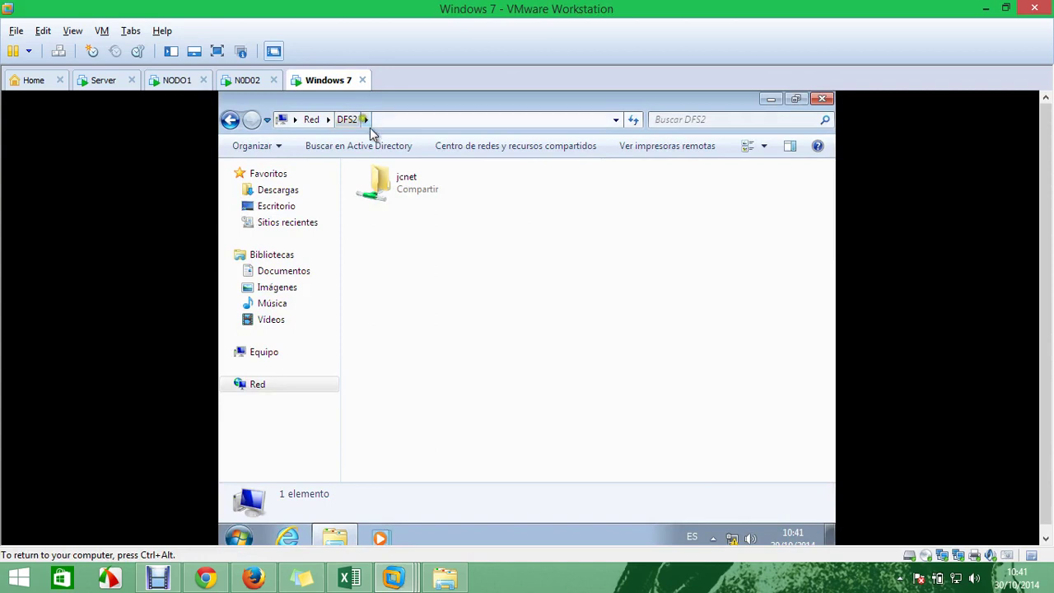
double_click(400, 203)
double_click(402, 203)
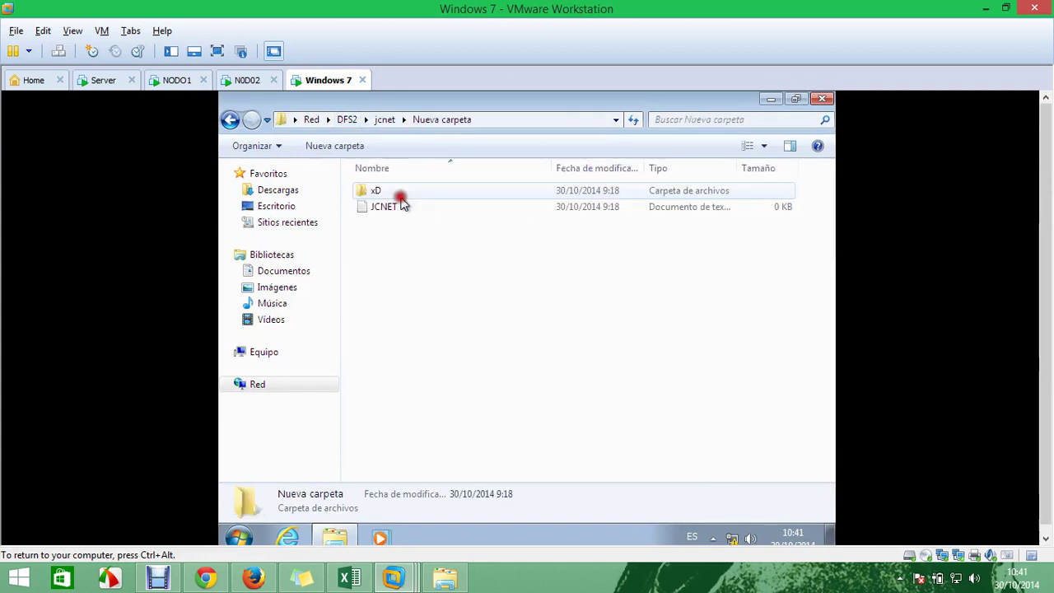
right_click(427, 257)
left_click(532, 405)
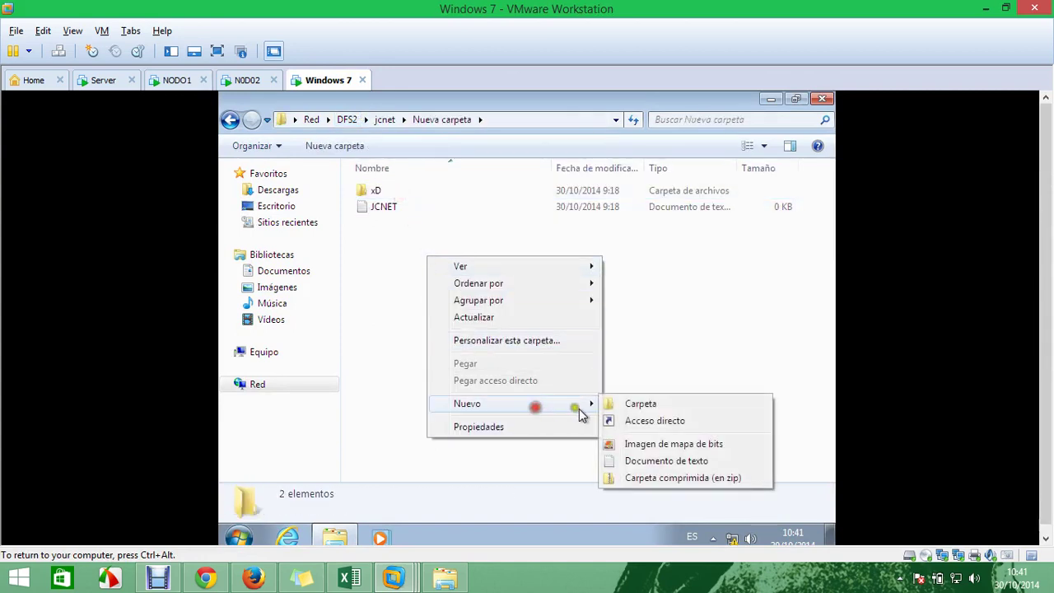
left_click(658, 404)
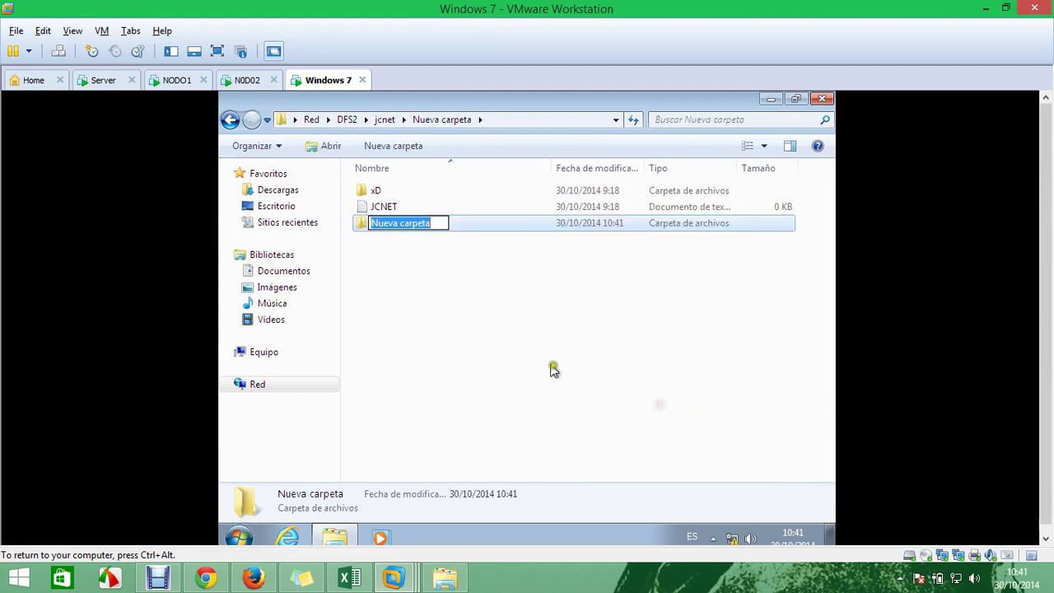
left_click(536, 355)
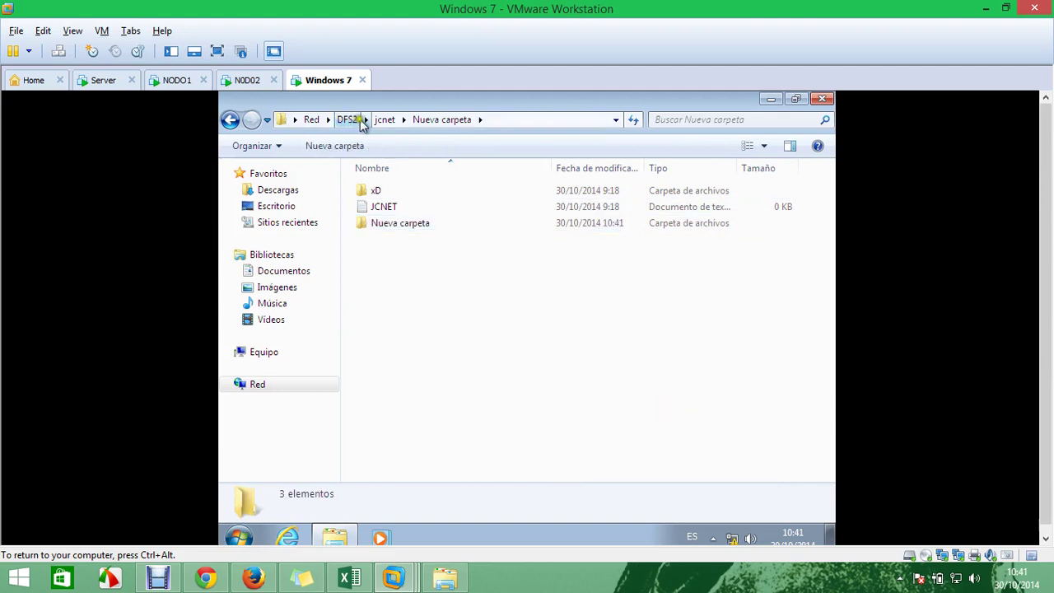
Go to \\DFS1 and try opening compartido, dismissing the unavailable-location error
left_click(349, 121)
left_click(375, 120)
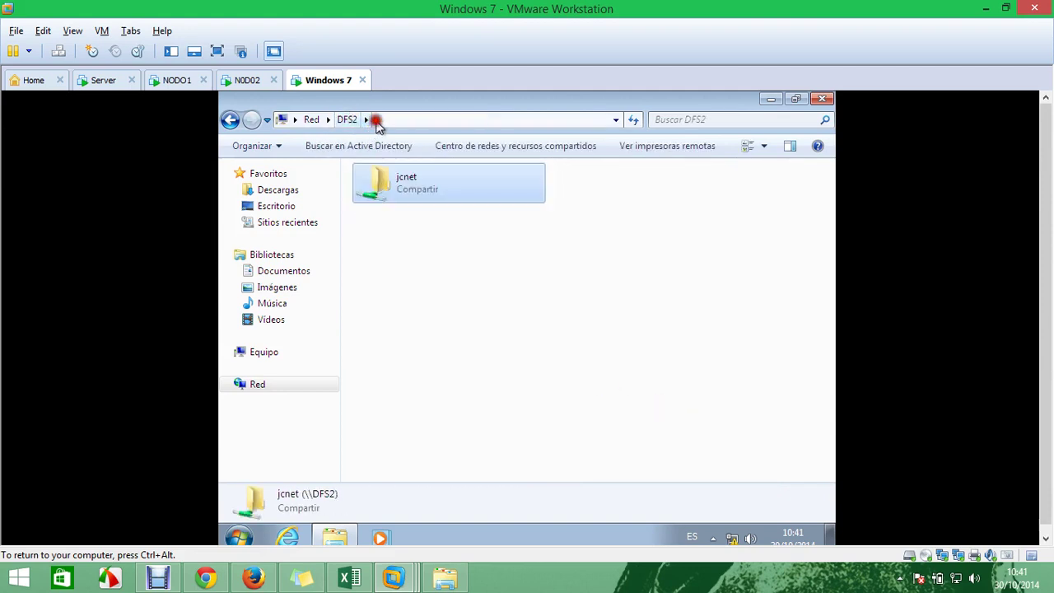
left_click(377, 120)
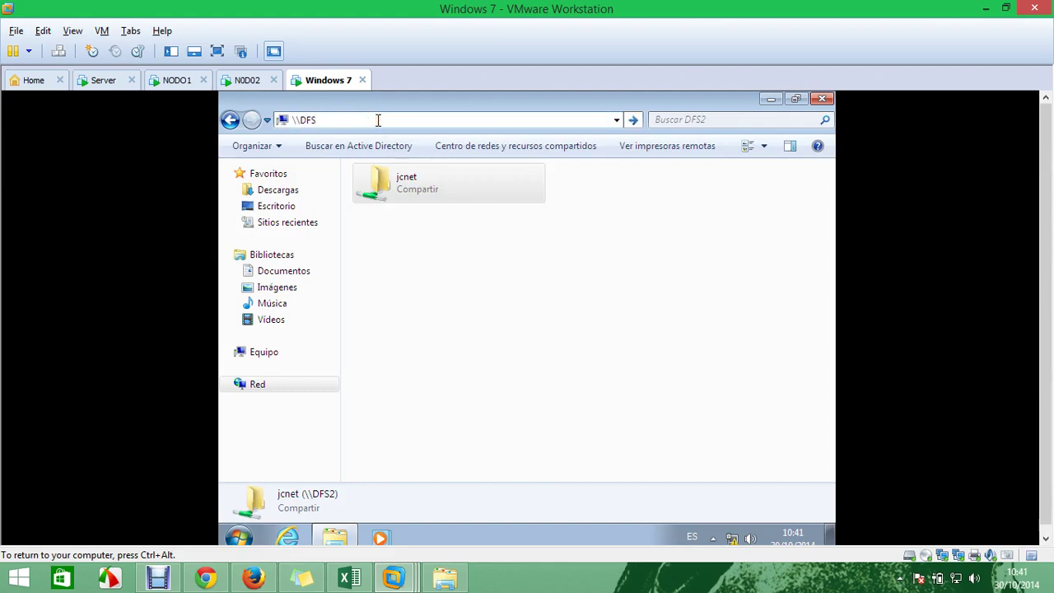
type("1")
key("Return")
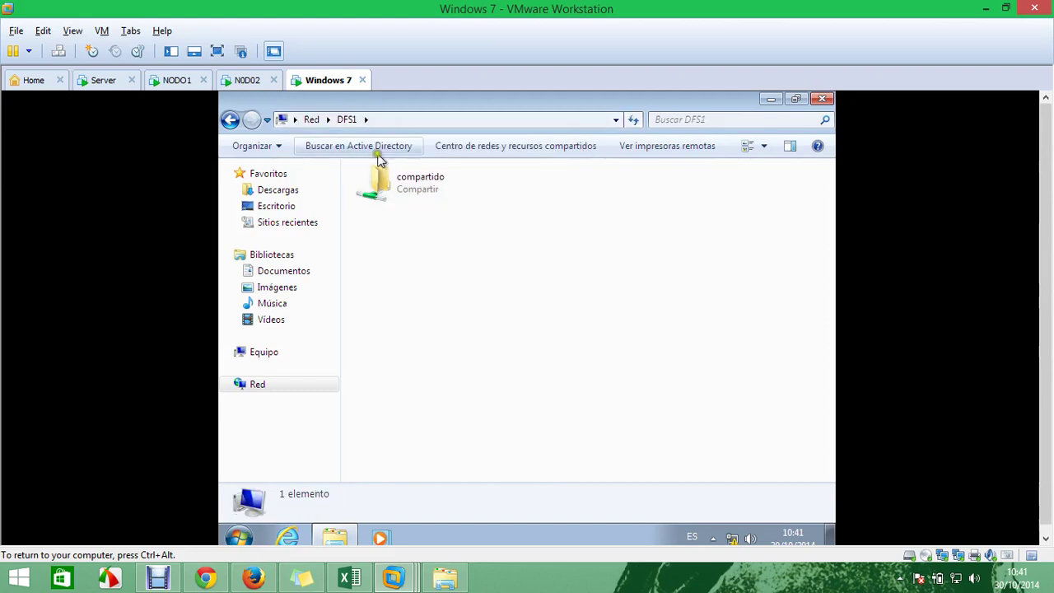
double_click(392, 196)
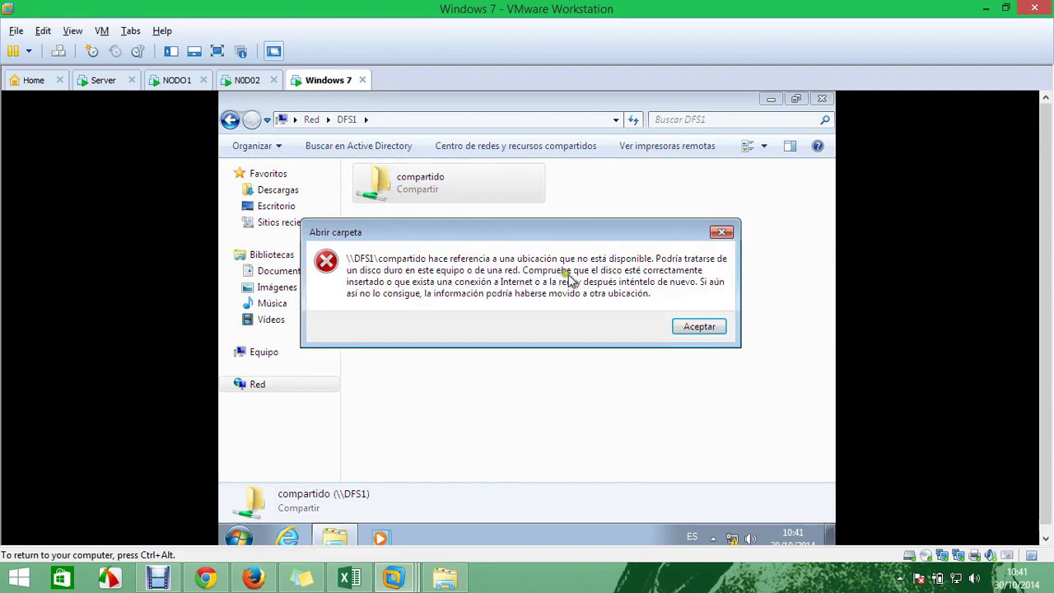
left_click(701, 323)
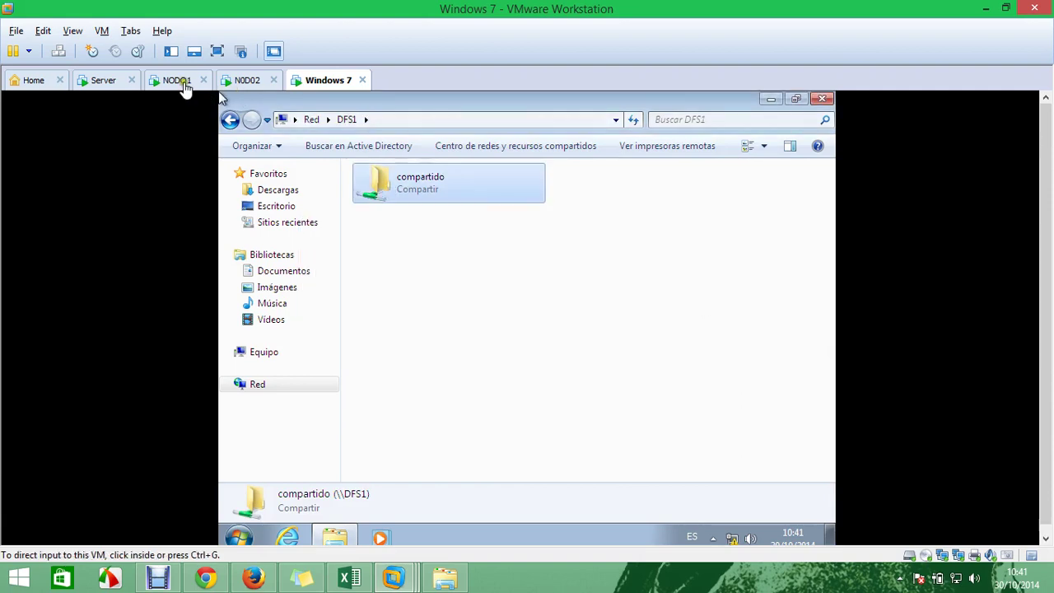
left_click(181, 81)
Launch DFS Management from the DFS1 service and open the \\DFS1\compartido namespace
left_click(209, 206)
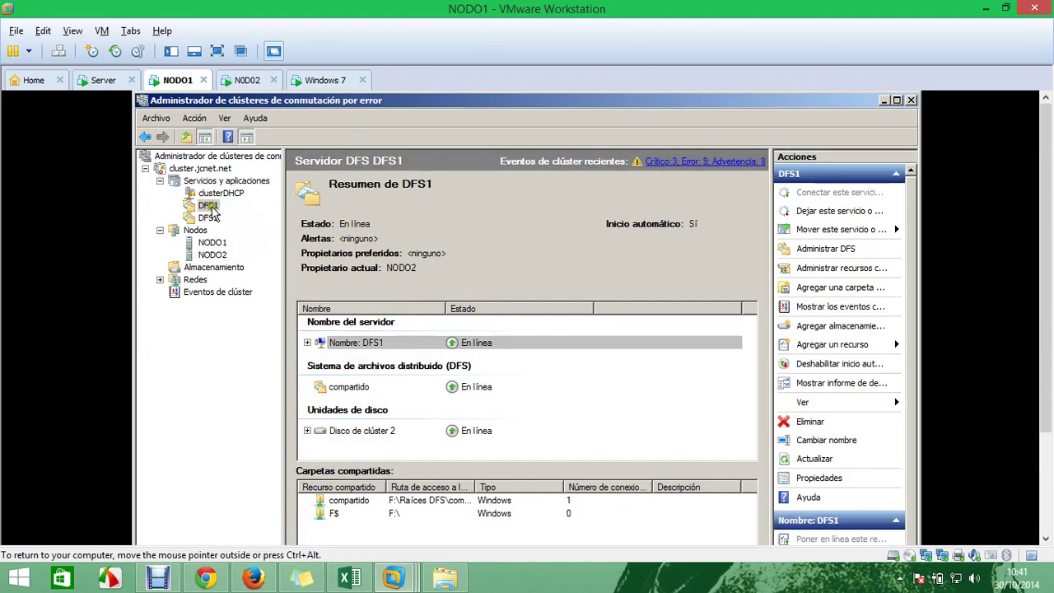
right_click(210, 208)
left_click(316, 262)
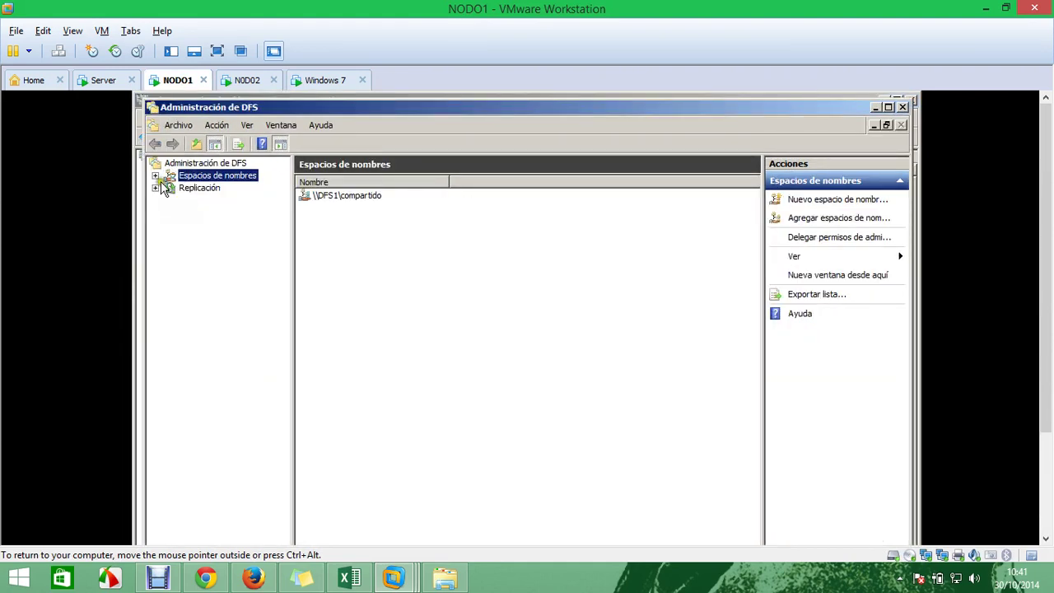
left_click(156, 175)
left_click(224, 188)
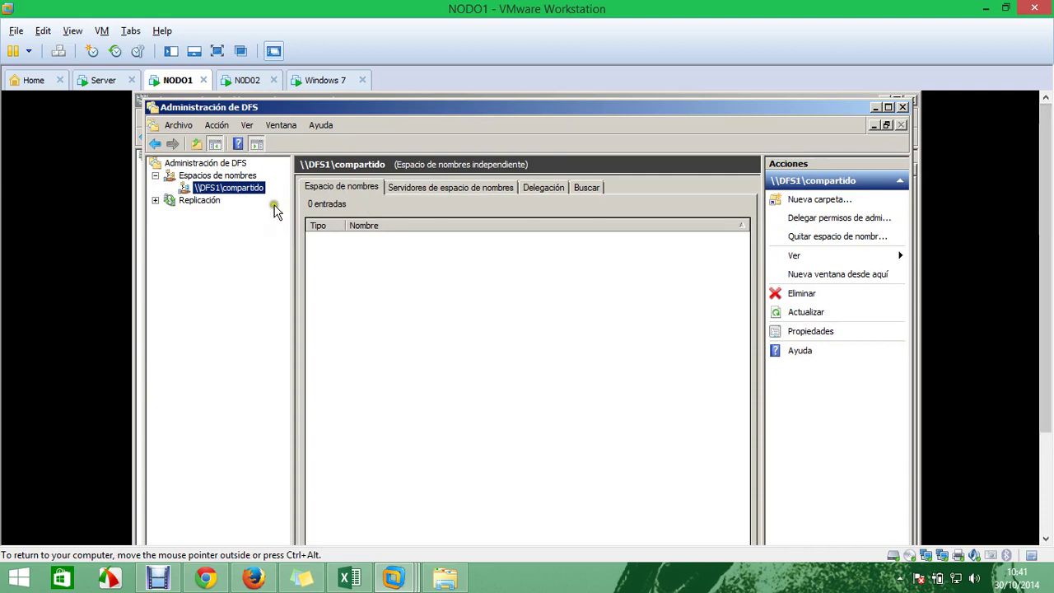
left_click_drag(1052, 222, 1048, 253)
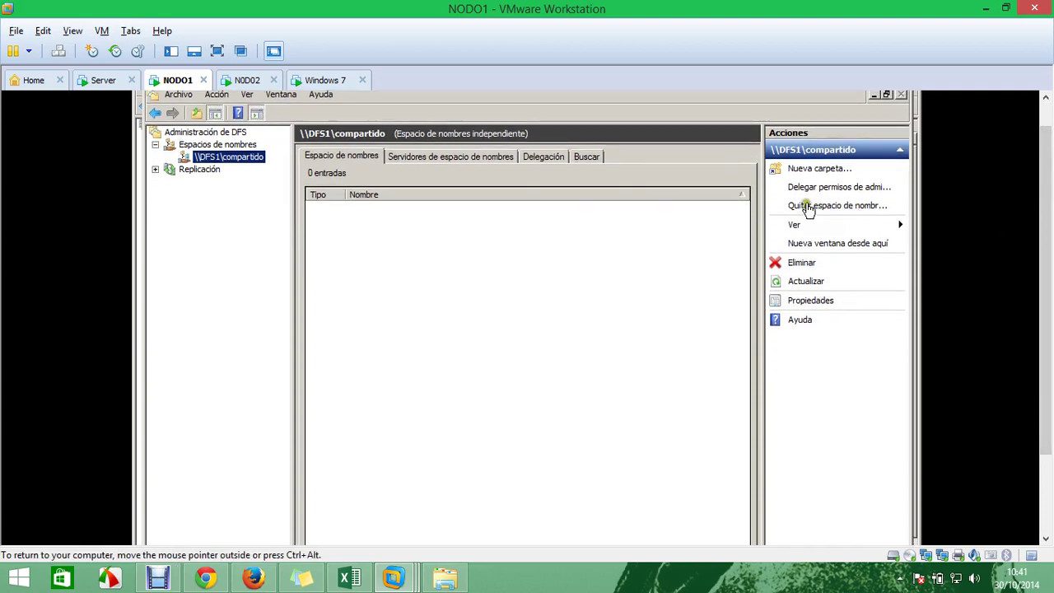
Open the compartido namespace's Ver > Personalizar view settings, then close them
right_click(240, 155)
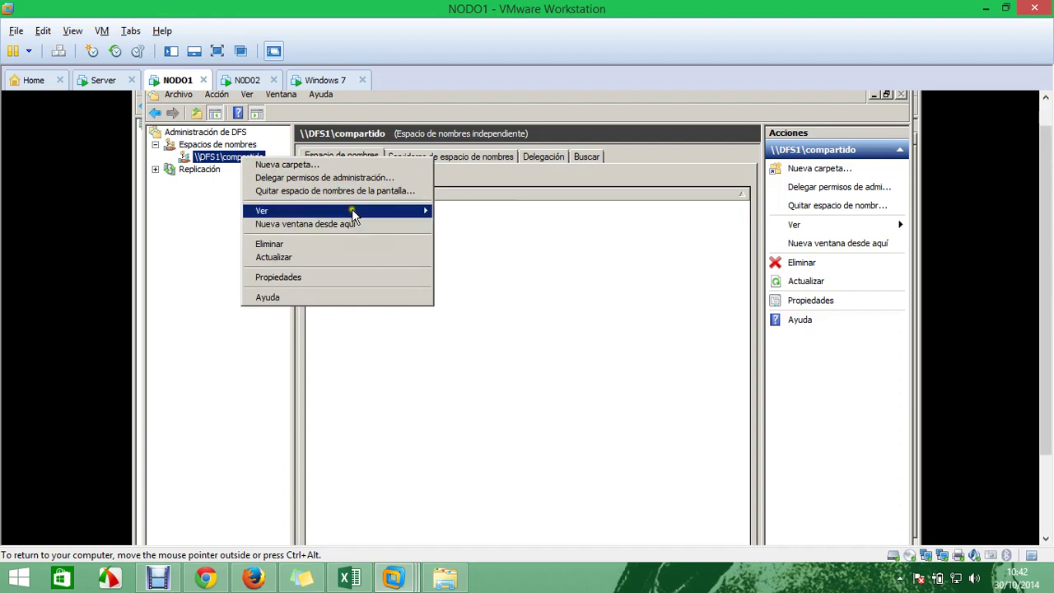
mouse_move(352, 212)
left_click(455, 213)
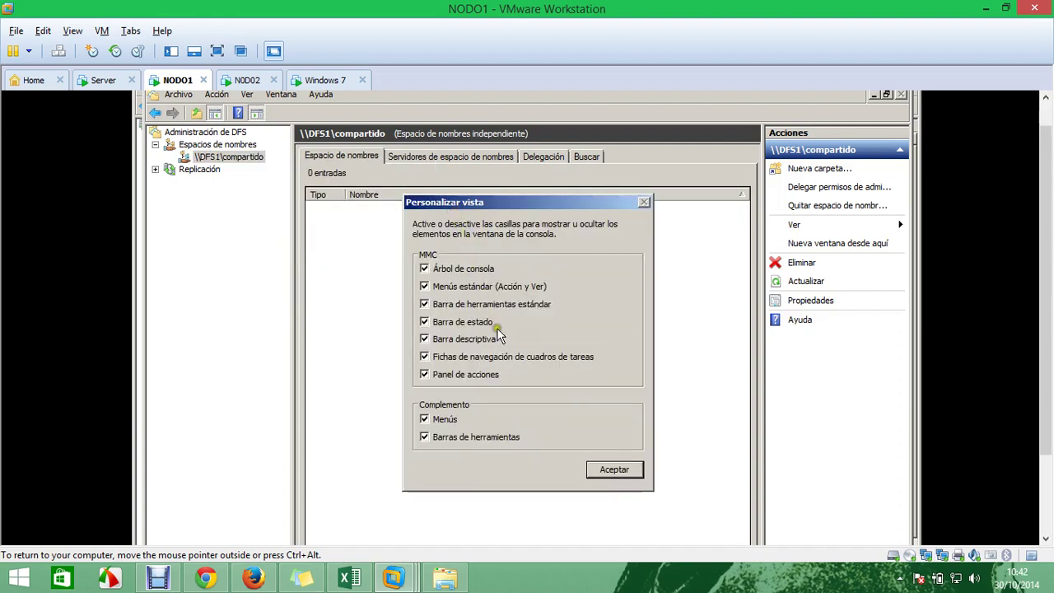
left_click(614, 469)
Review the namespace server's share permissions for the domain users group, closing without changes
left_click(428, 158)
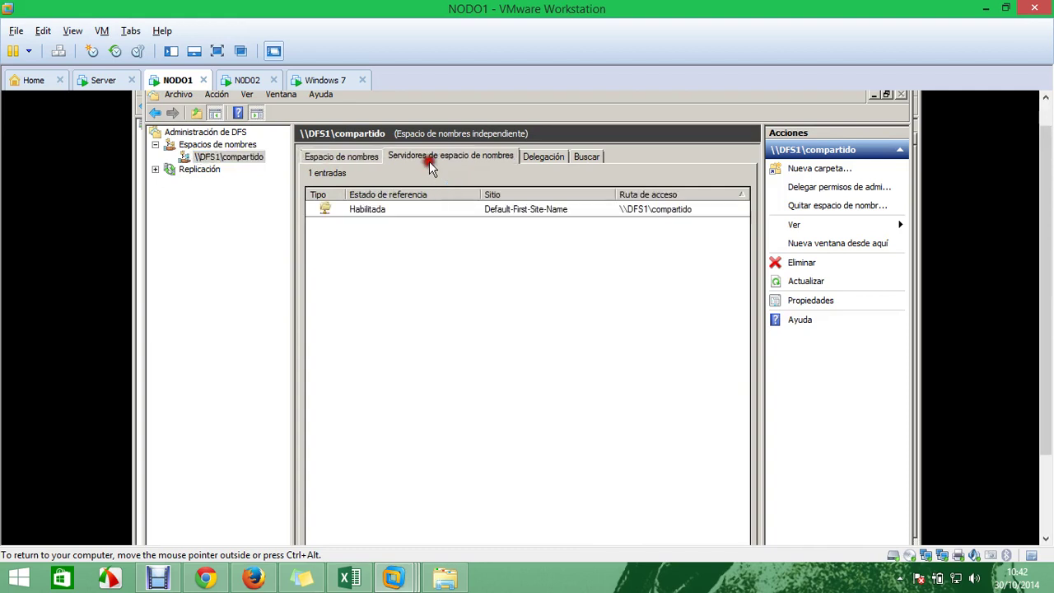
right_click(365, 212)
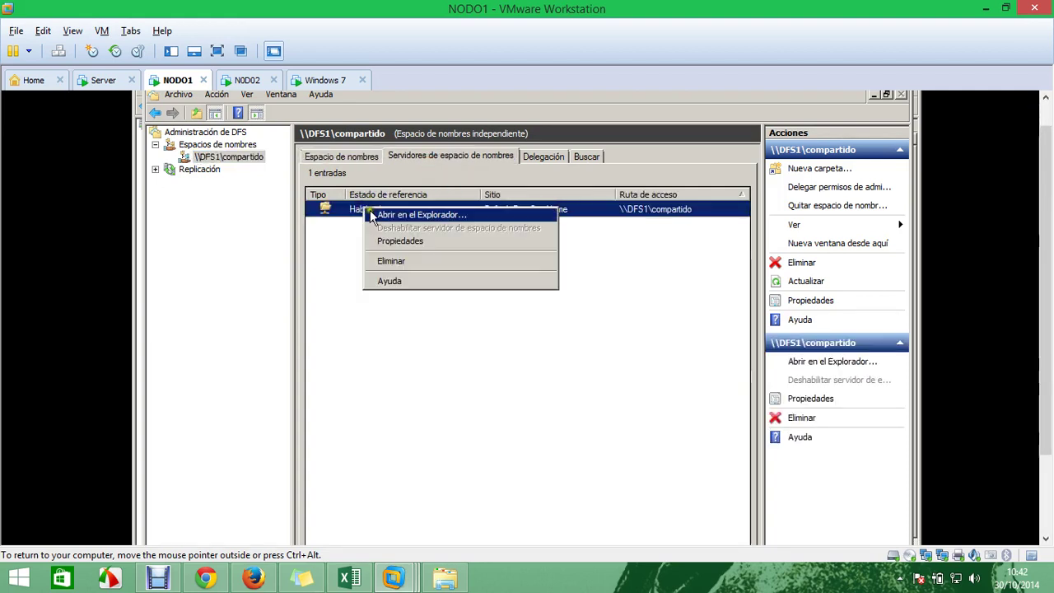
left_click(418, 245)
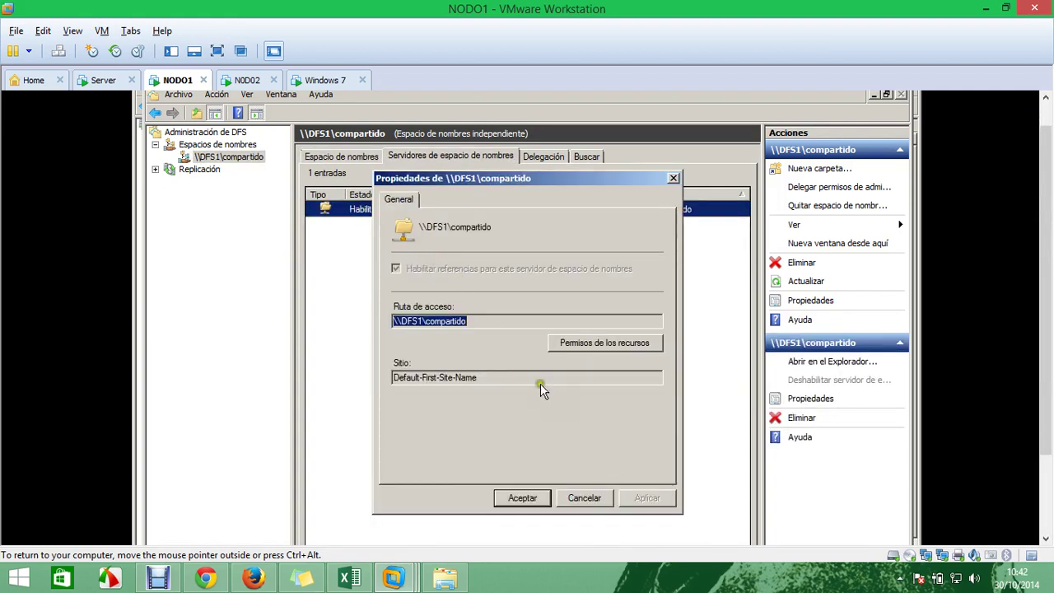
left_click(614, 345)
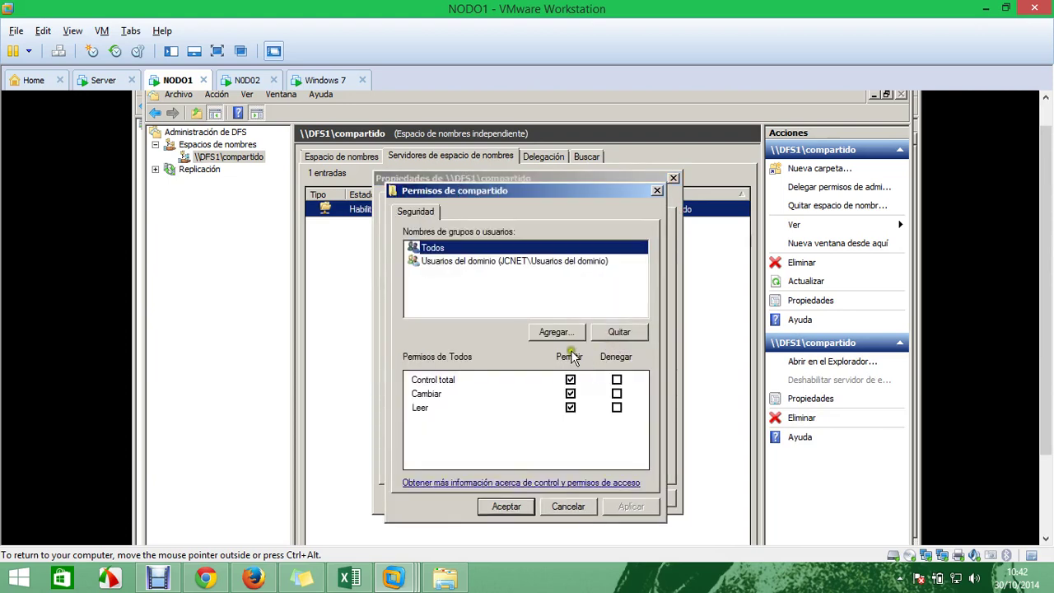
left_click(465, 263)
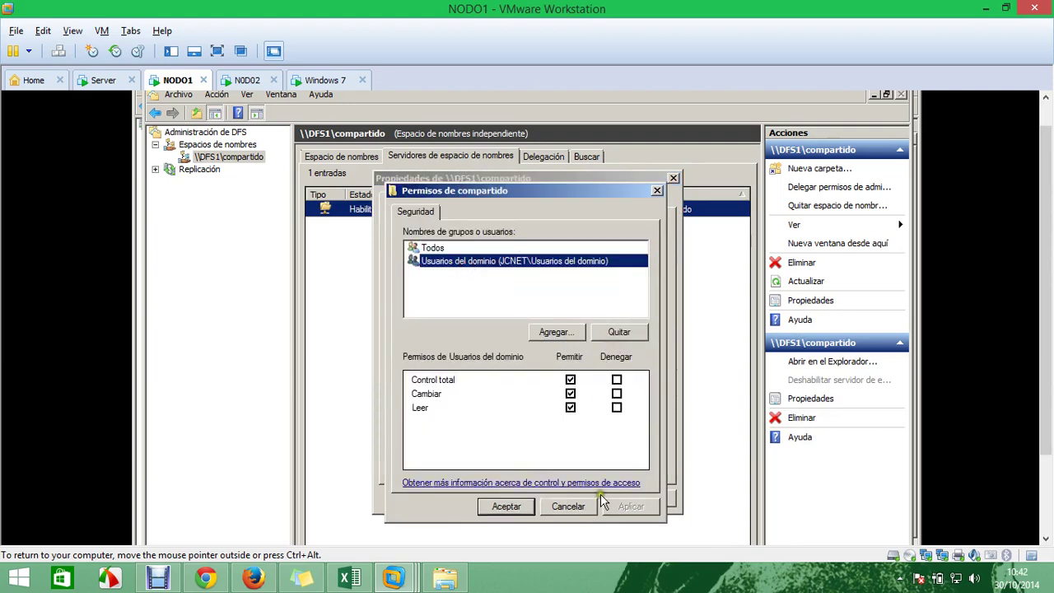
left_click(568, 506)
left_click(535, 500)
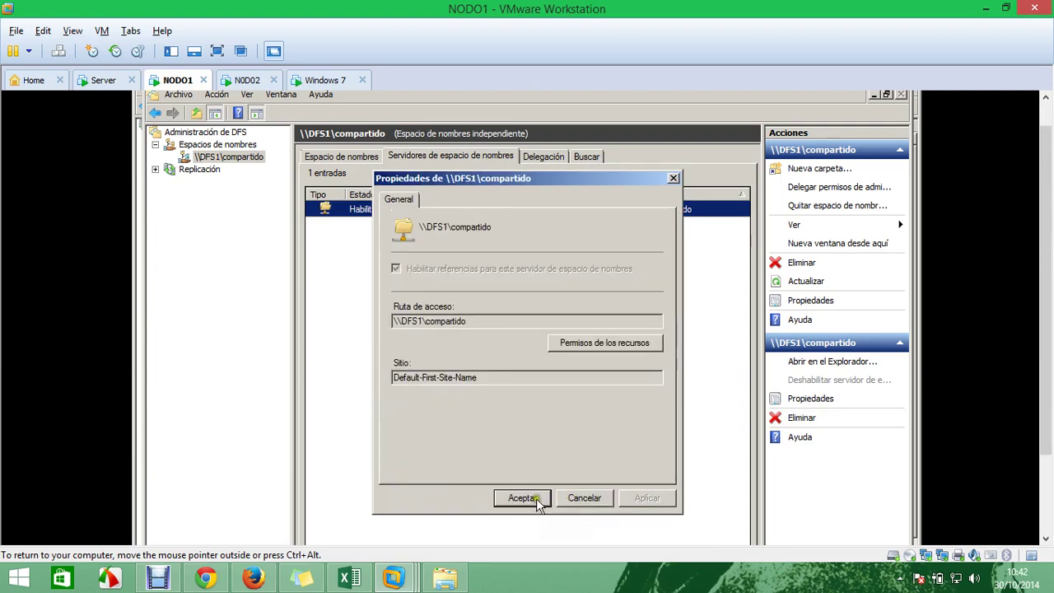
left_click(543, 502)
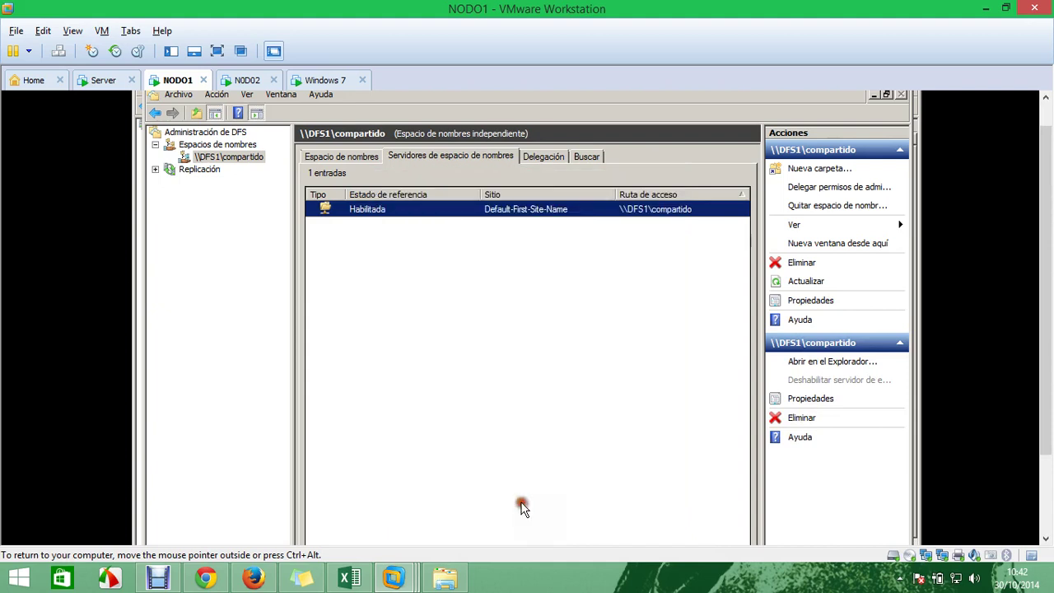
Inspect the BUILTIN\Administradores and NT AUTHORITY\SYSTEM delegation entries, then open the Buscar tab
left_click(543, 158)
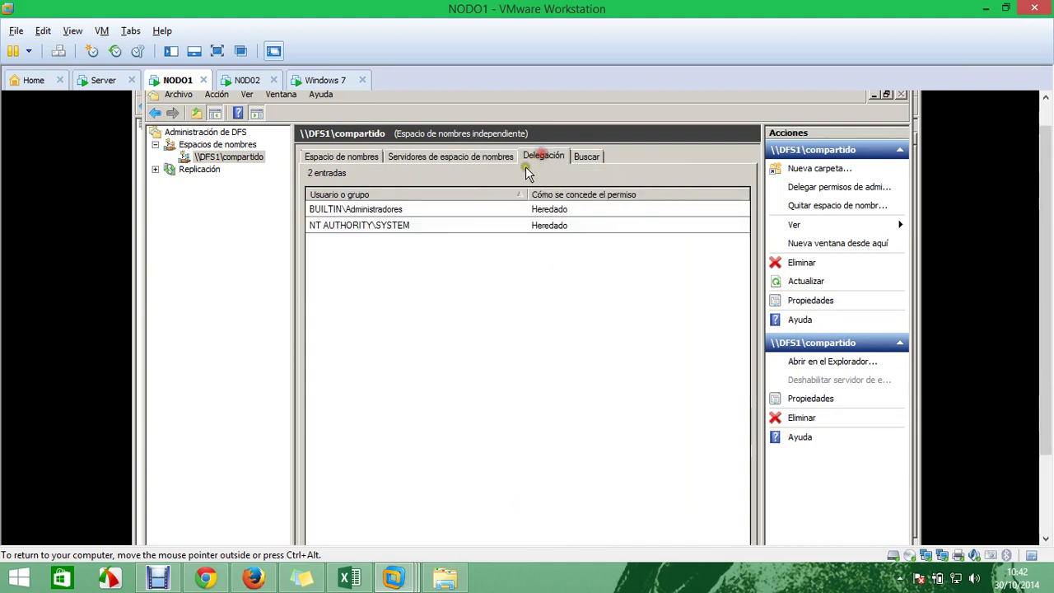
left_click(496, 211)
left_click(482, 224)
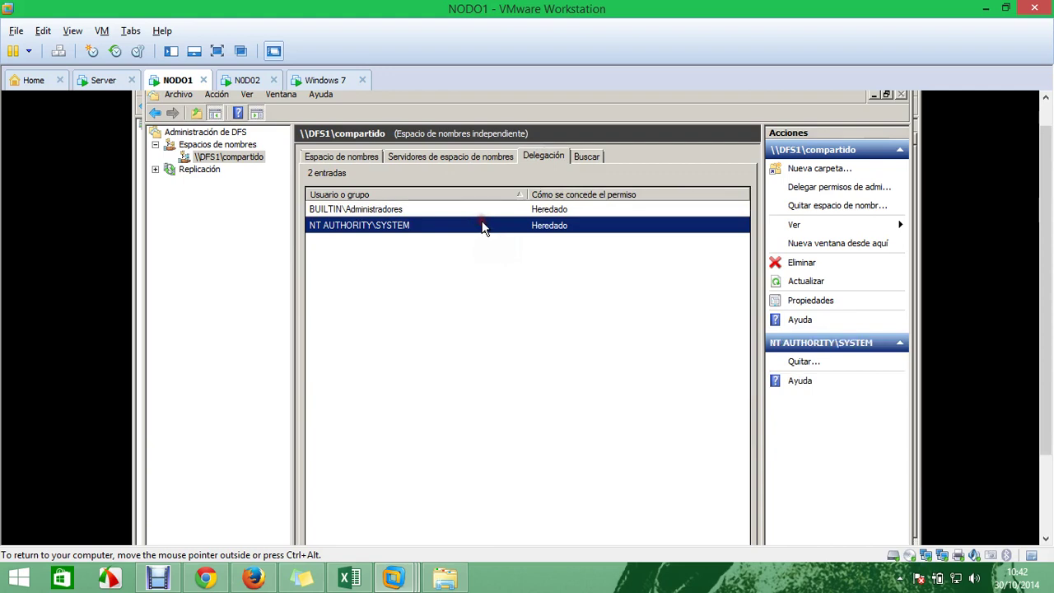
left_click(585, 156)
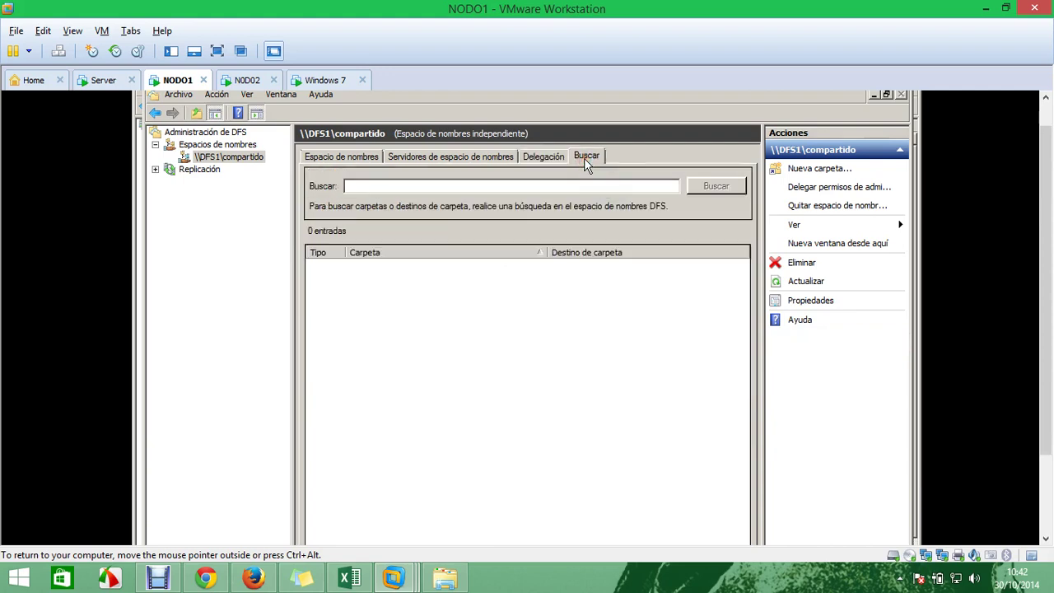
left_click(328, 79)
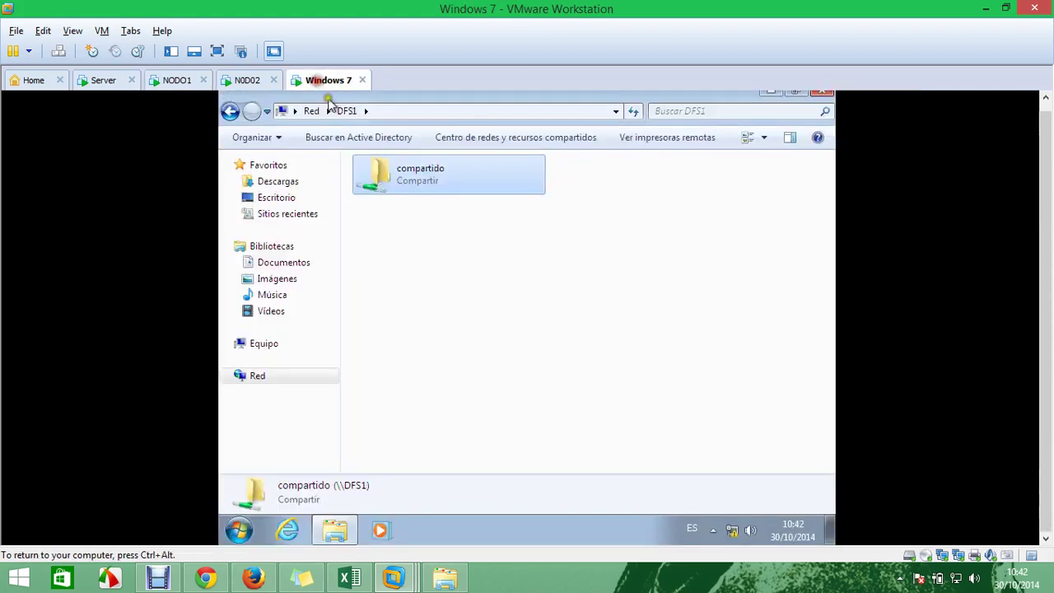
right_click(411, 175)
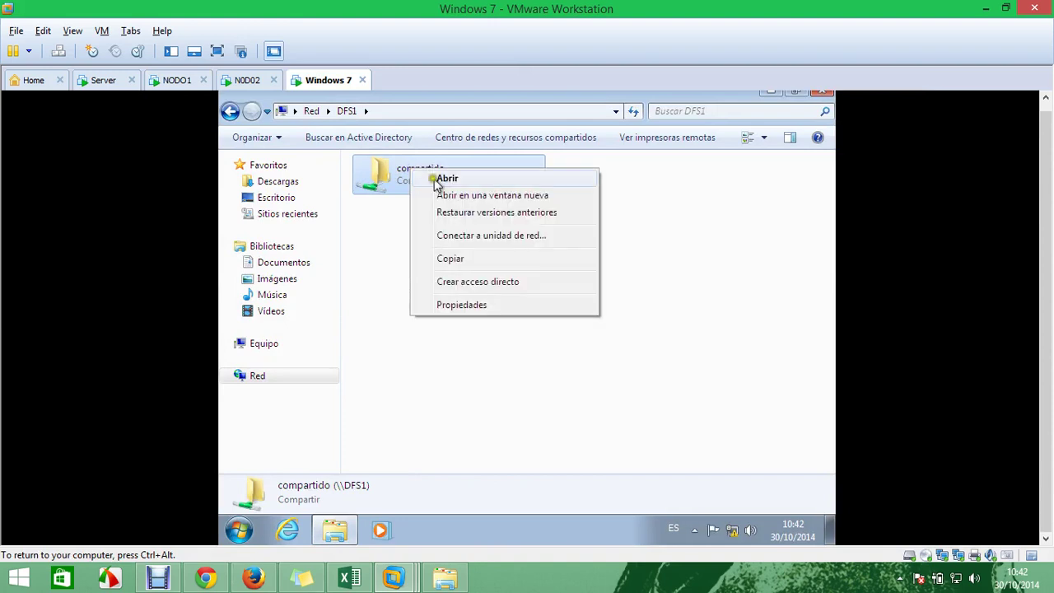
left_click(454, 181)
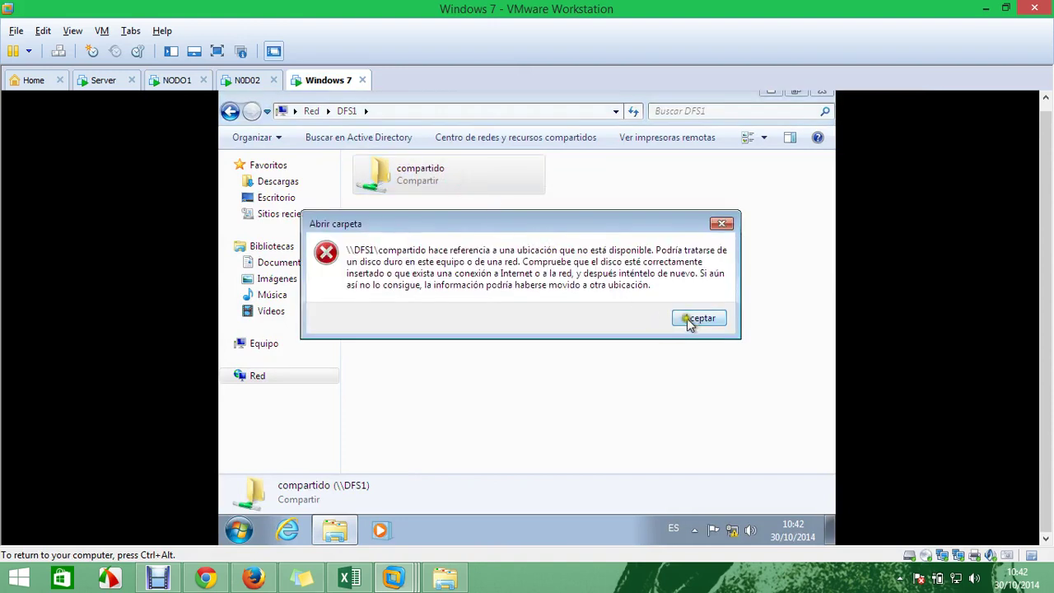
left_click(694, 319)
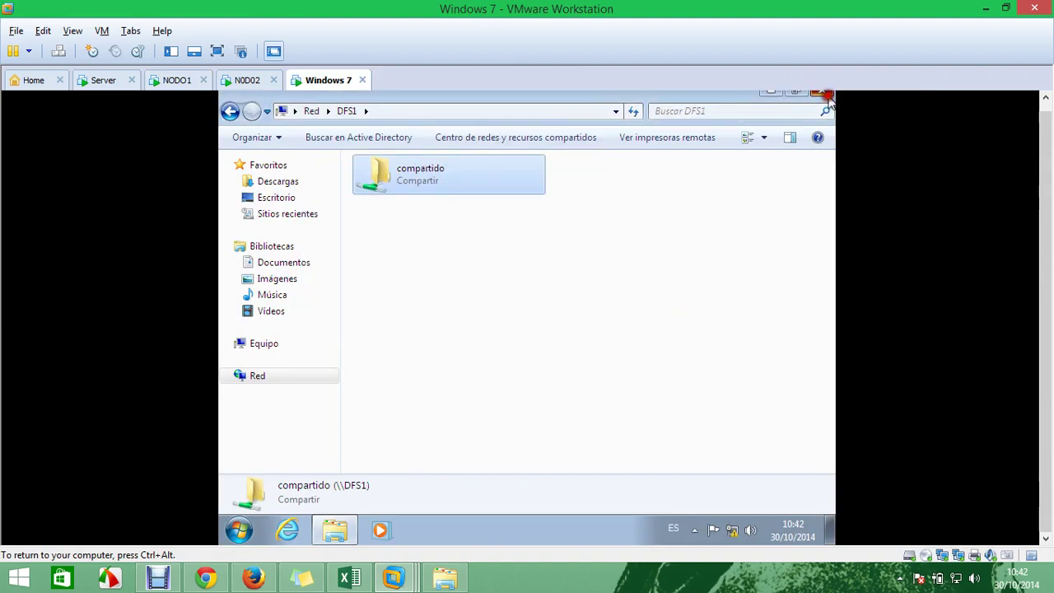
left_click(823, 92)
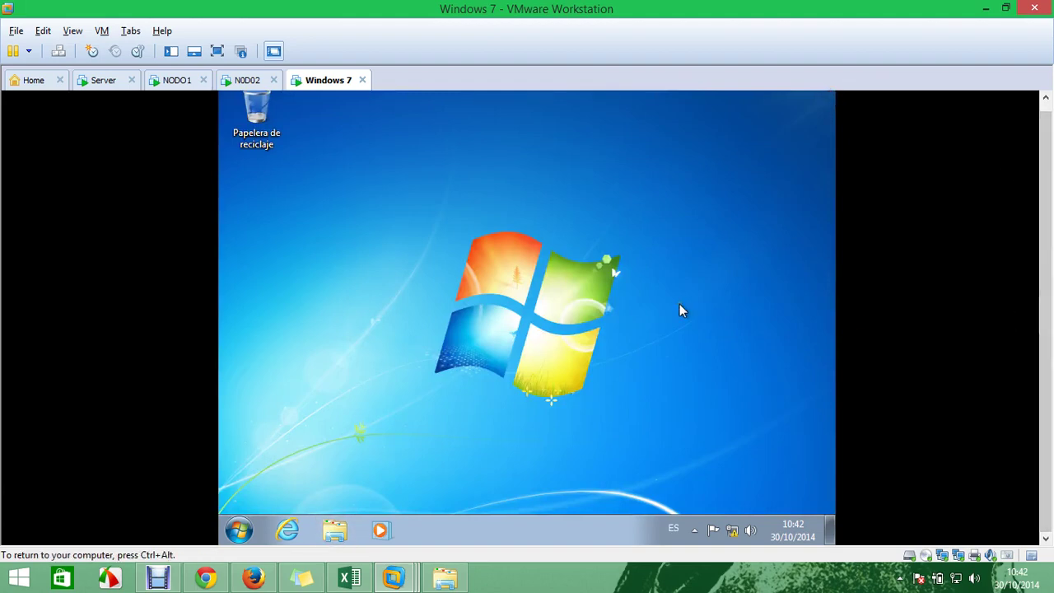
key("super+r")
key("End")
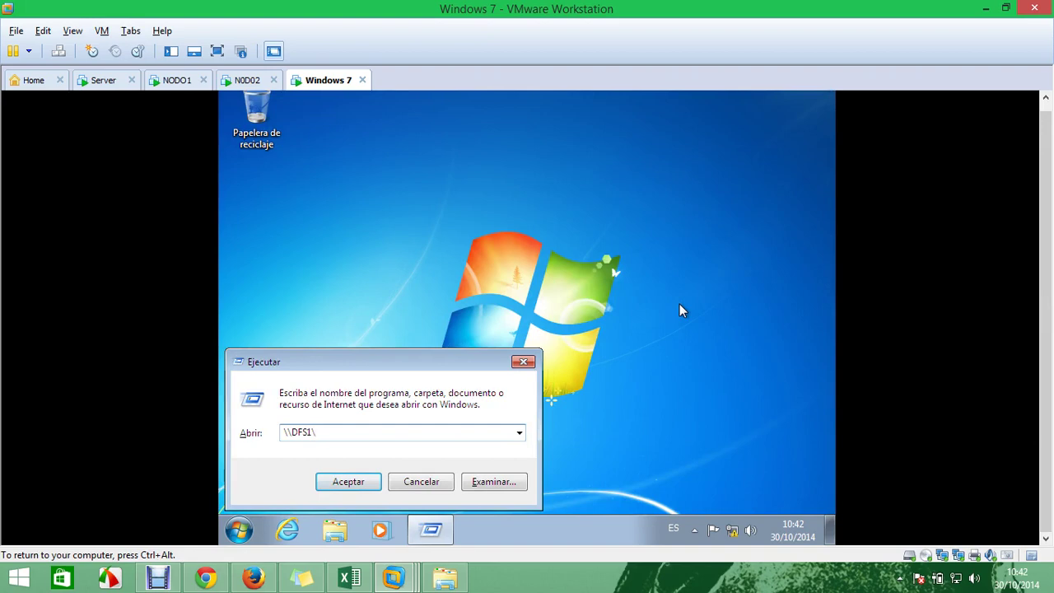
key("Return")
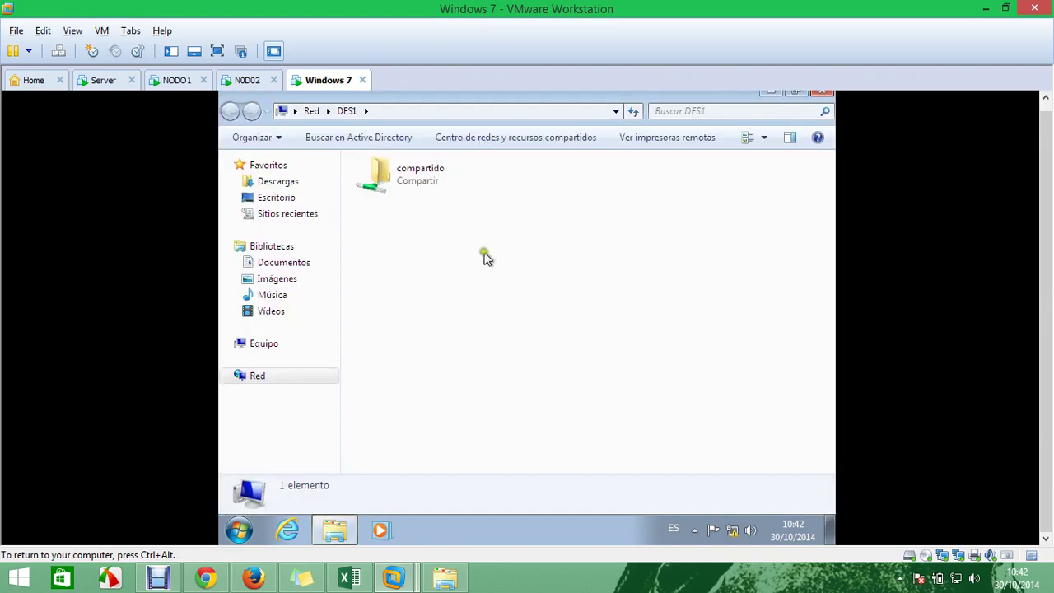
double_click(419, 183)
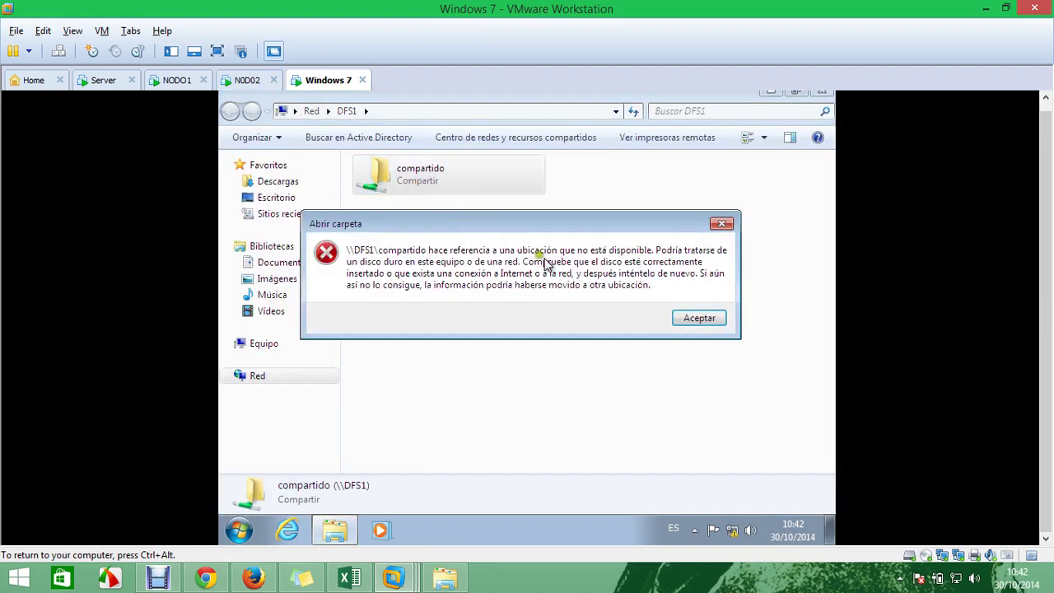
left_click(701, 321)
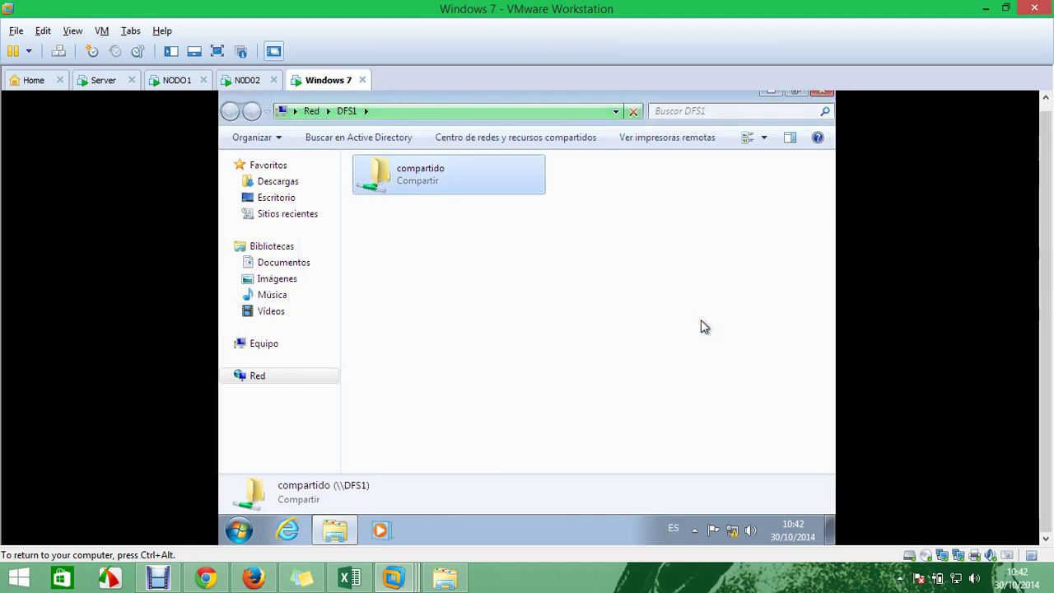
left_click(589, 282)
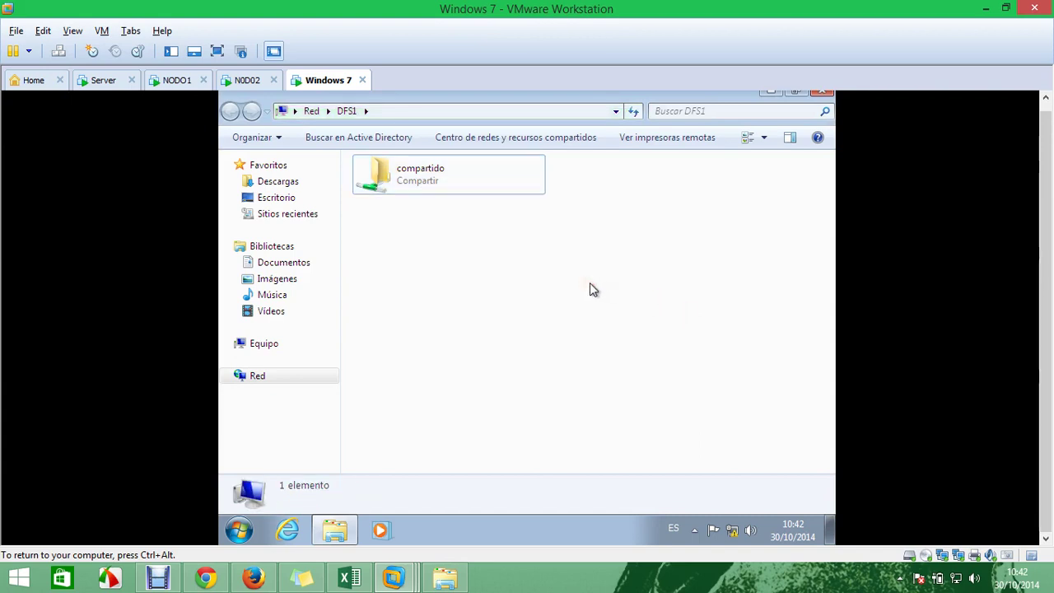
left_click(171, 86)
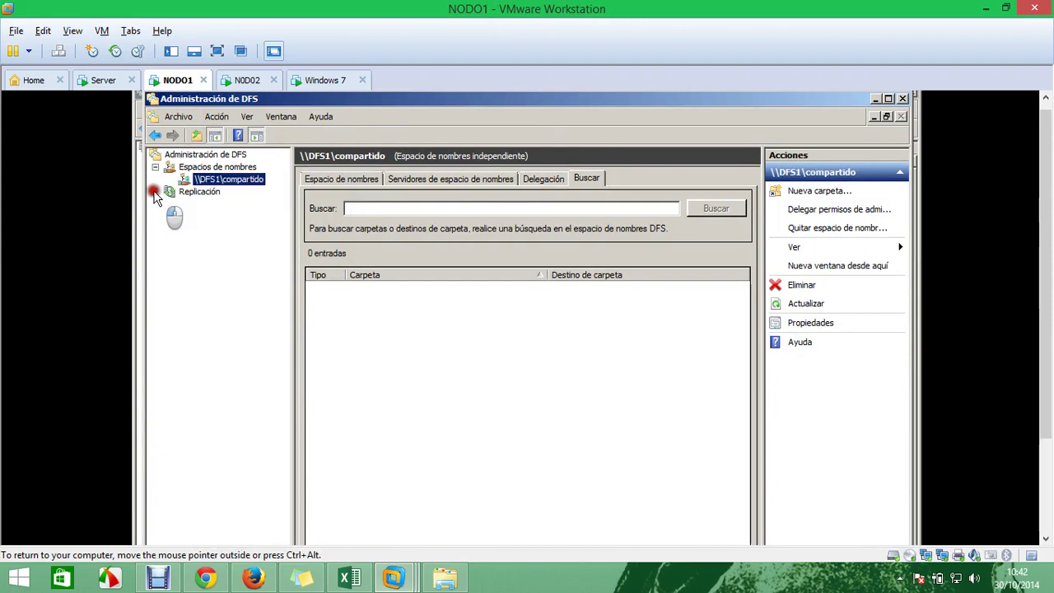
left_click(182, 194)
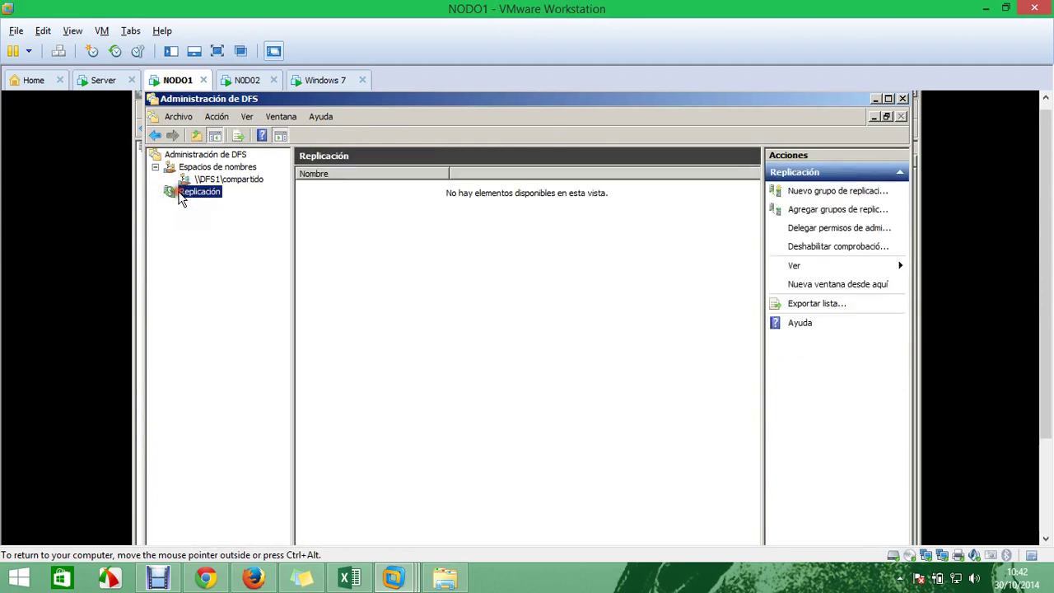
left_click(230, 178)
right_click(231, 179)
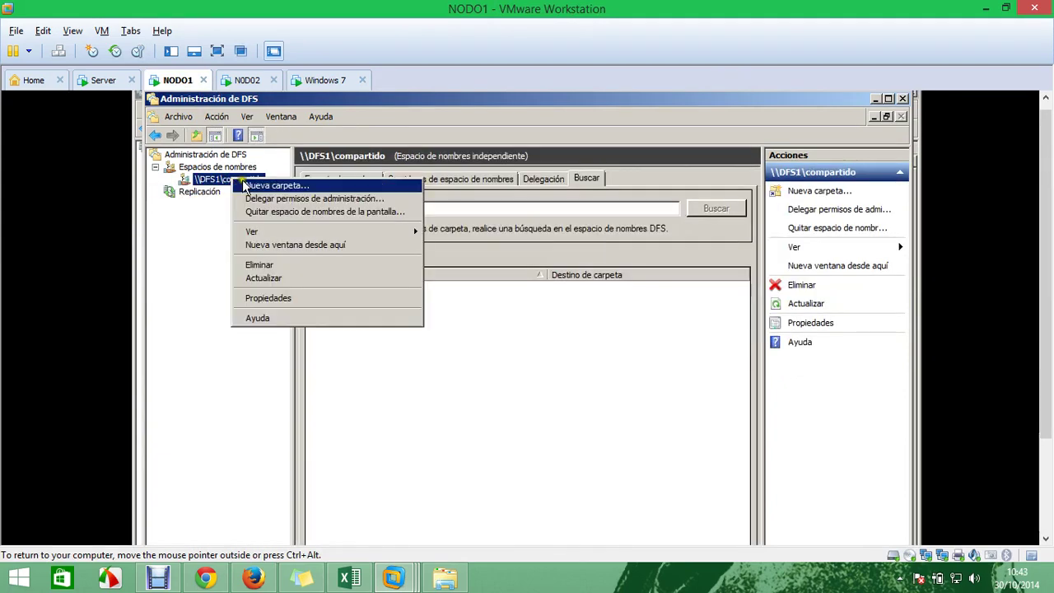
left_click(256, 186)
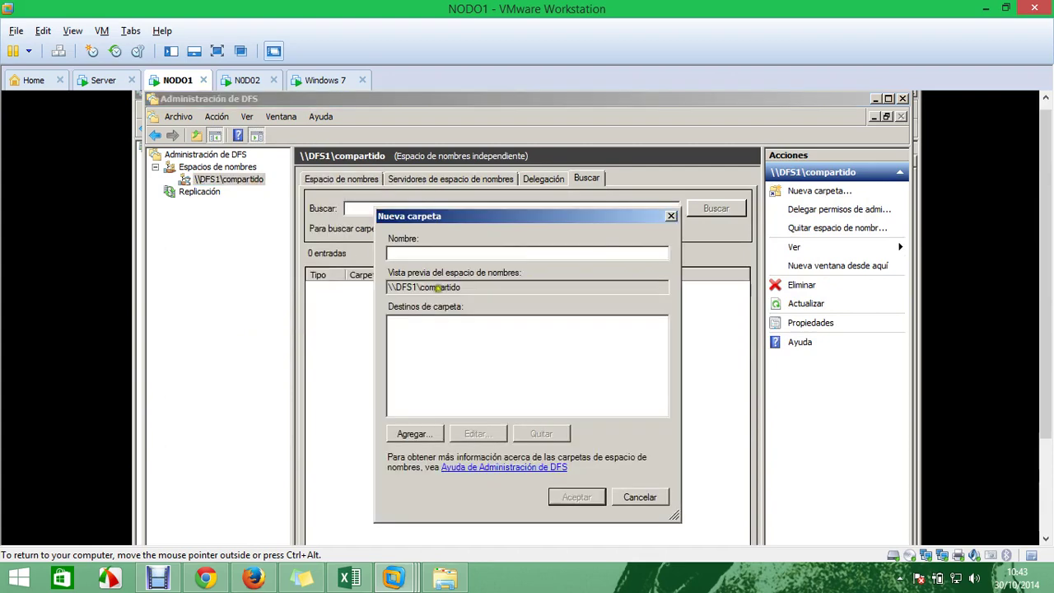
left_click(638, 497)
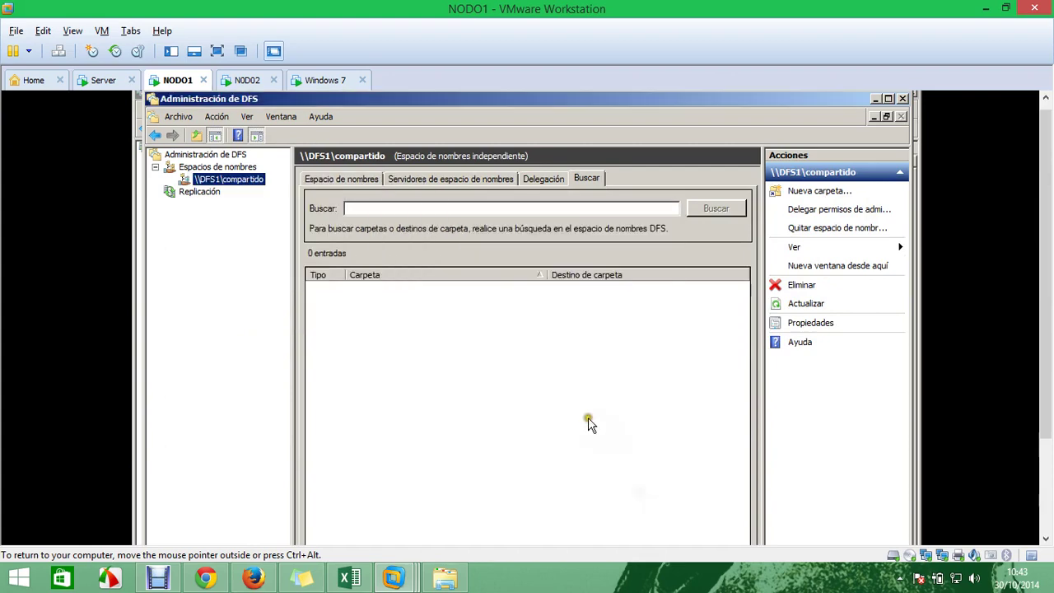
left_click(338, 178)
Open the namespace share in Explorer and browse into redes to find the JCNET file
left_click(411, 180)
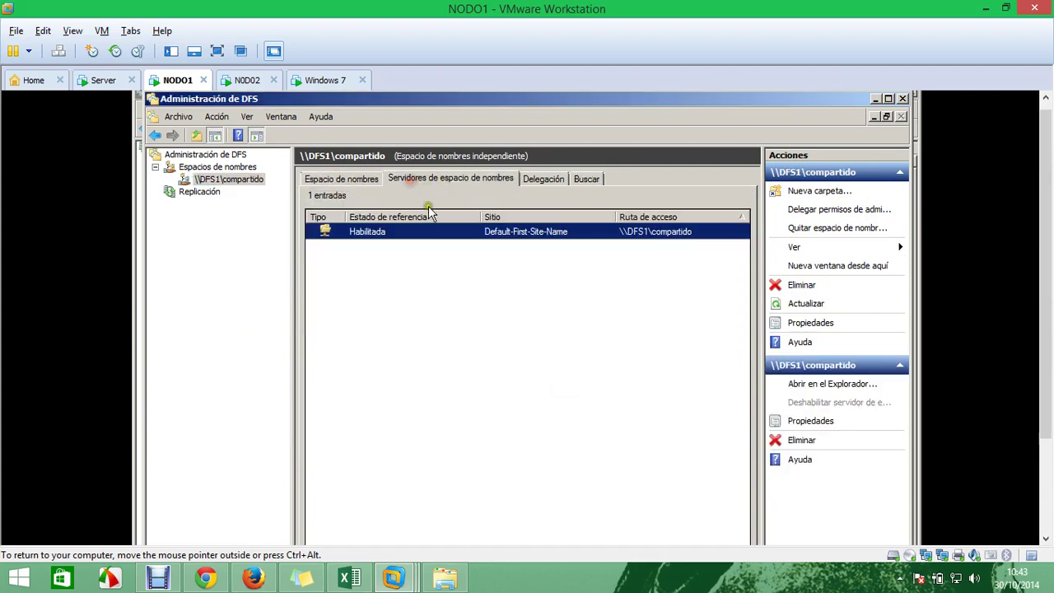
right_click(402, 236)
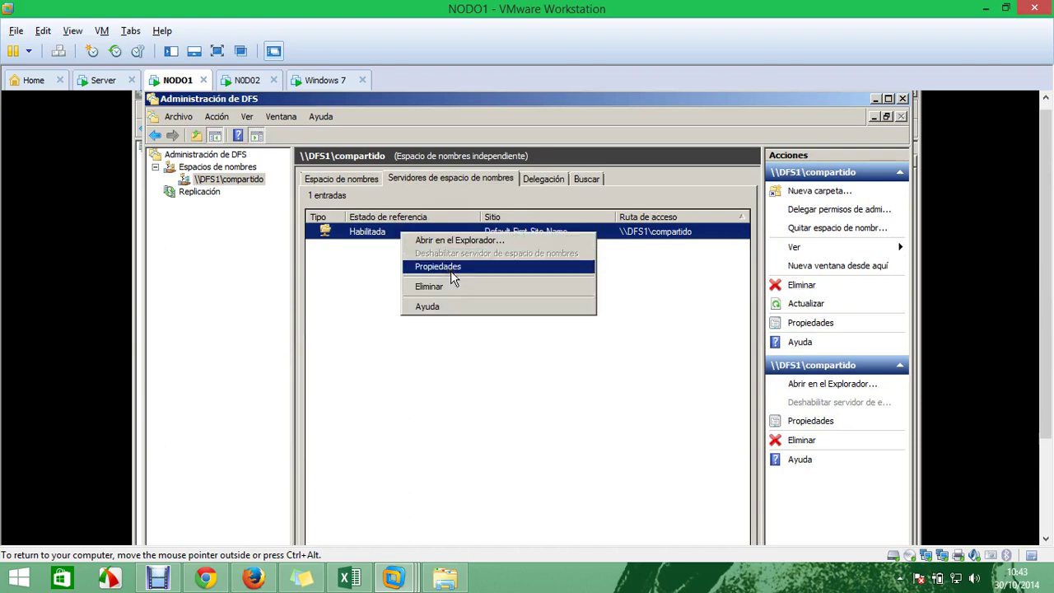
left_click(454, 241)
left_click(414, 256)
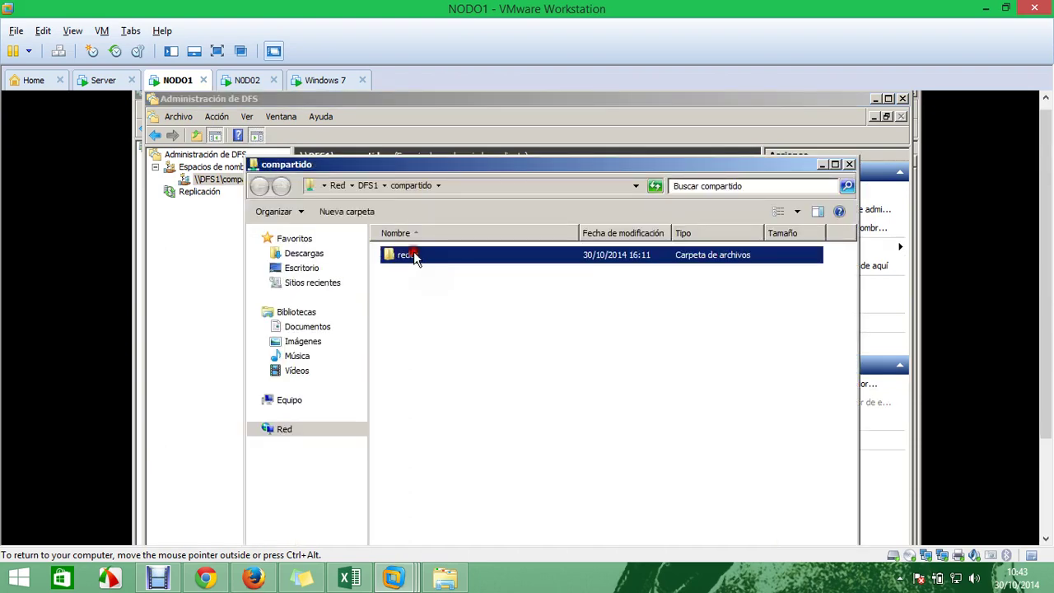
double_click(414, 255)
left_click(414, 256)
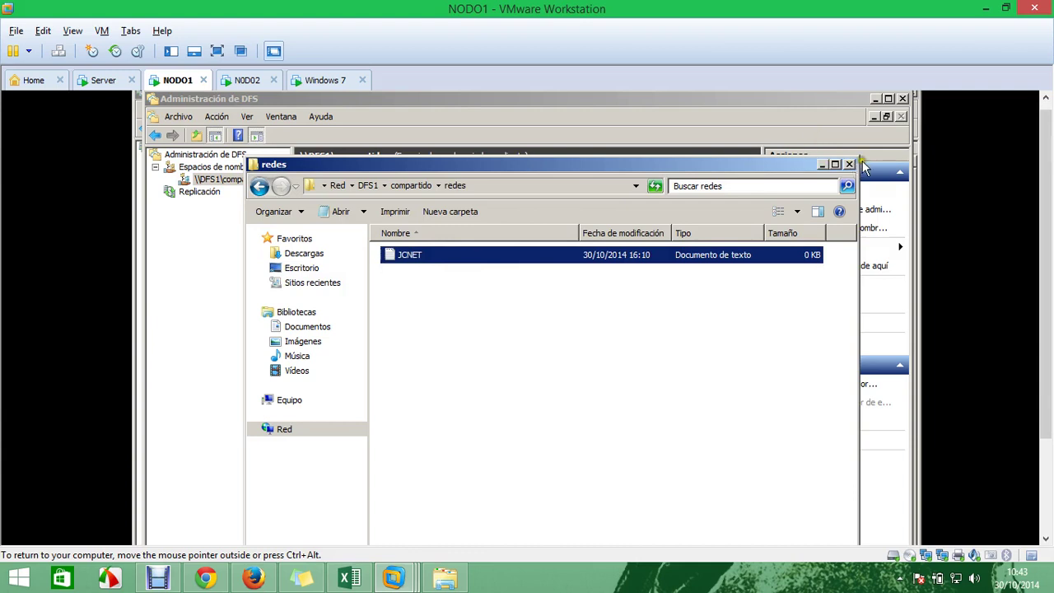
Return to the DFS1 view, recheck compartido's contents and right-click the compartido share
left_click(397, 186)
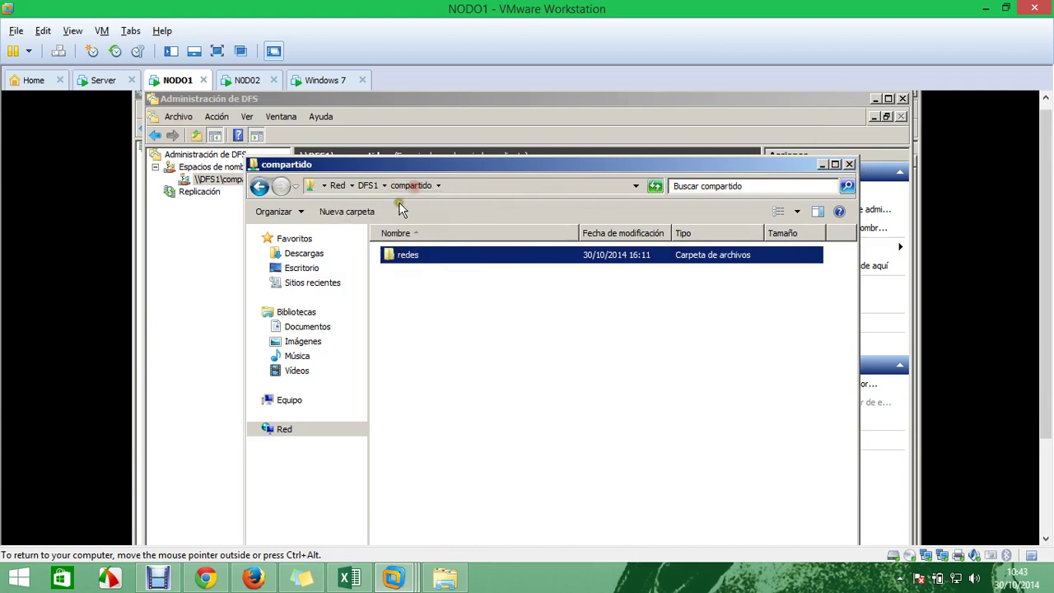
left_click(364, 189)
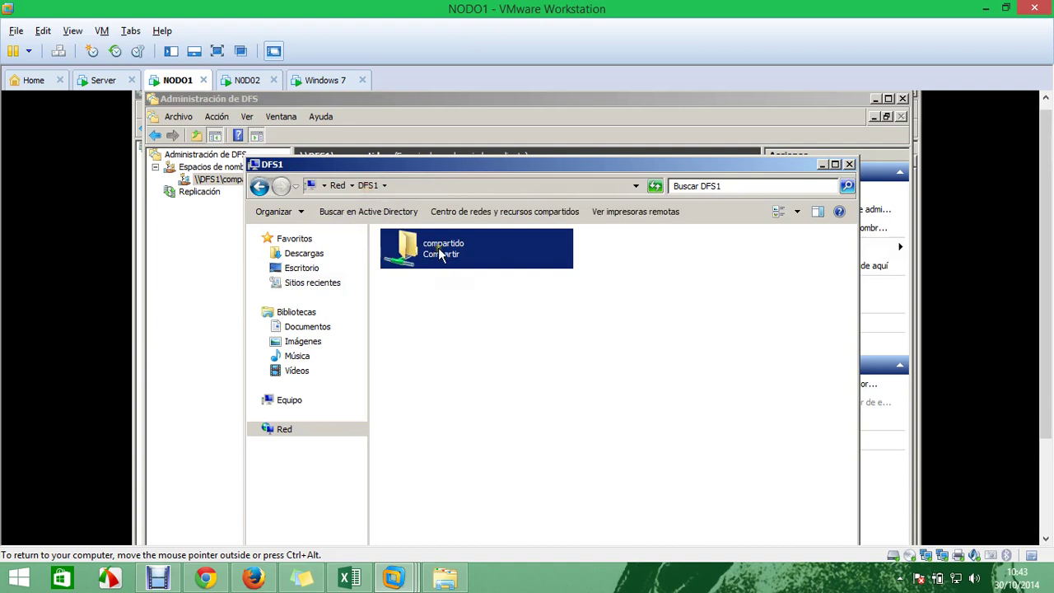
double_click(441, 255)
left_click(368, 186)
right_click(425, 251)
Open compartido's properties and review its DFS referral, network and customization tabs
left_click(510, 367)
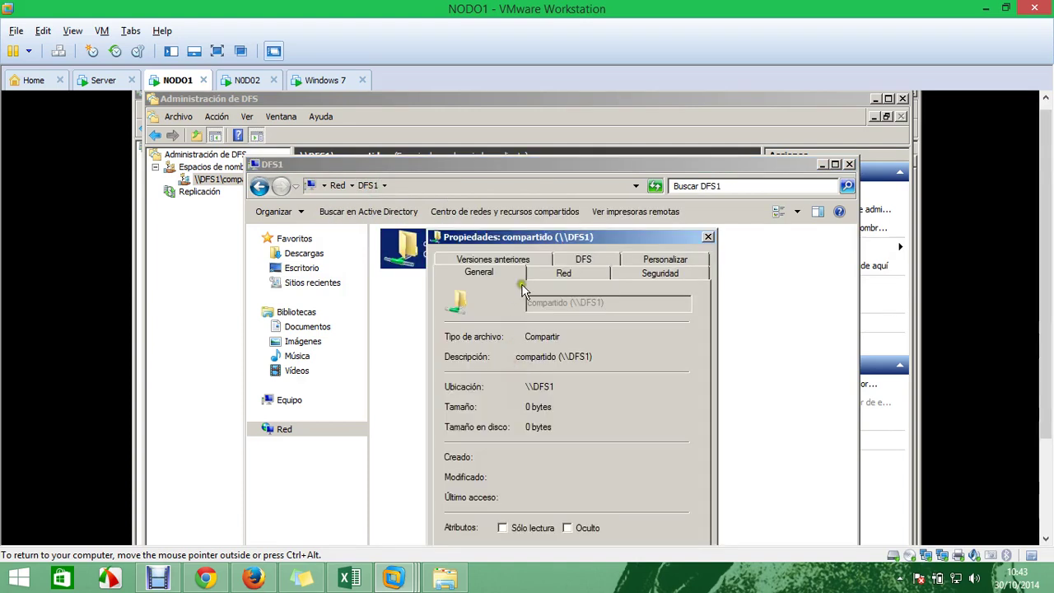
left_click(583, 260)
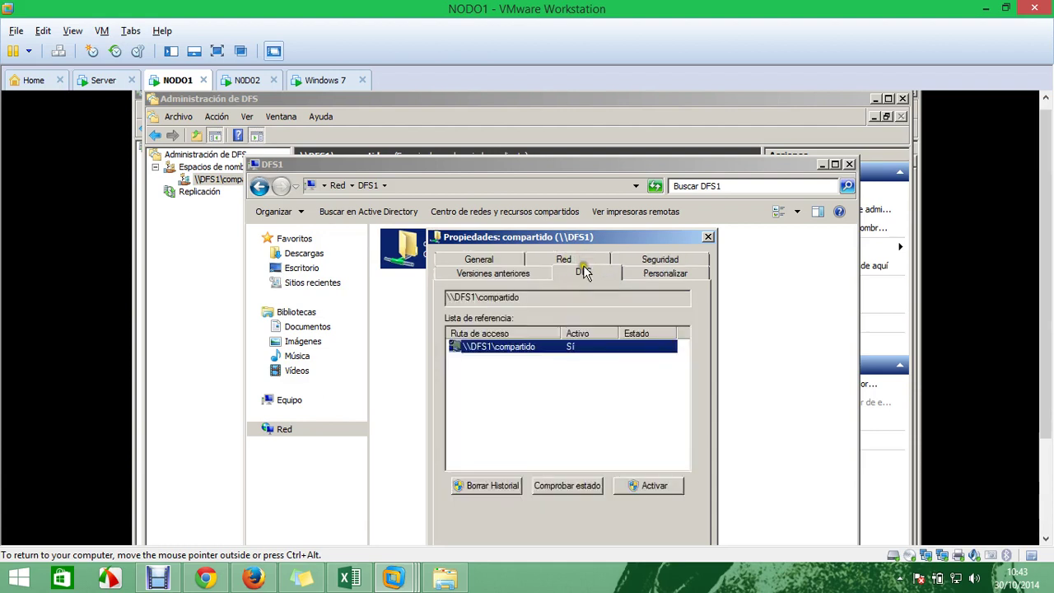
left_click(591, 487)
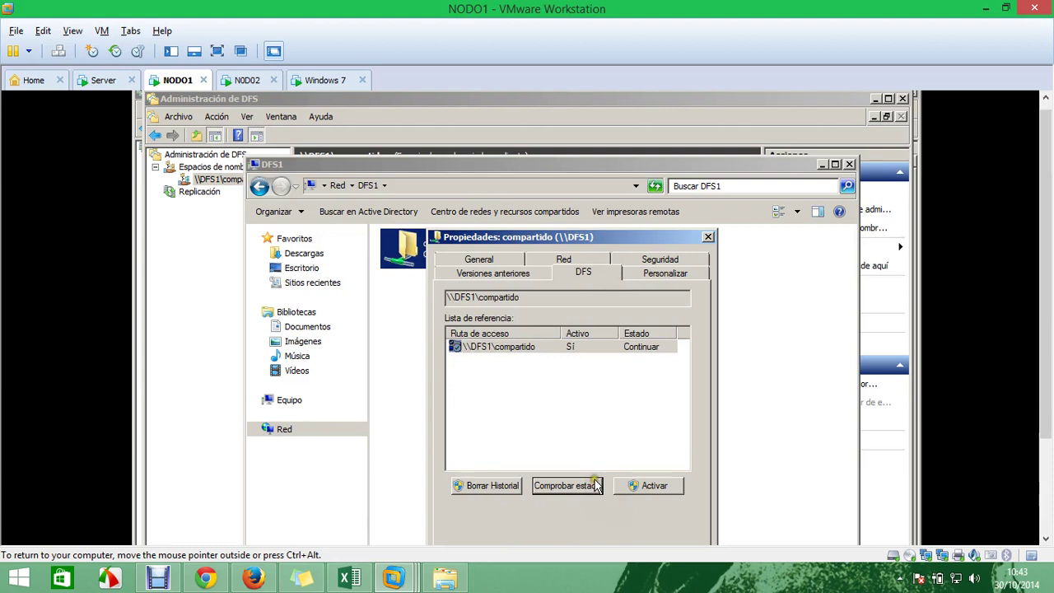
left_click(654, 486)
left_click(658, 280)
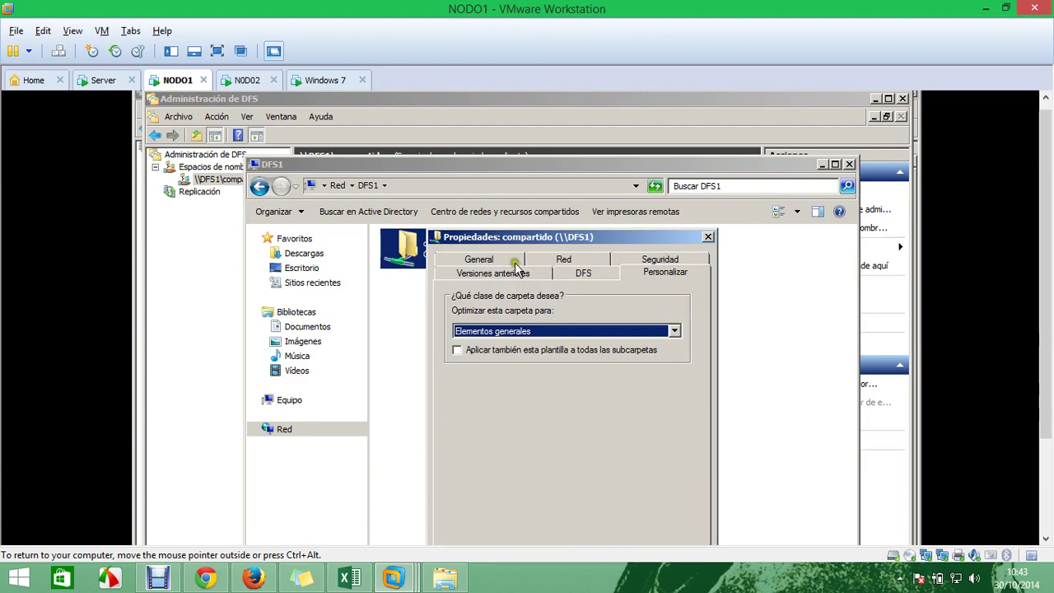
left_click(553, 260)
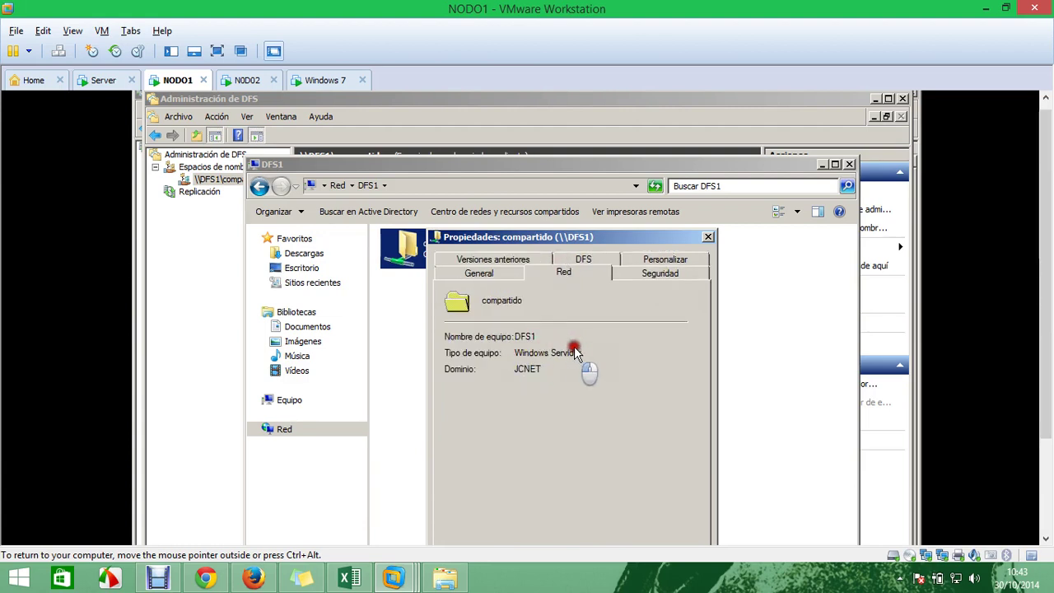
left_click(655, 260)
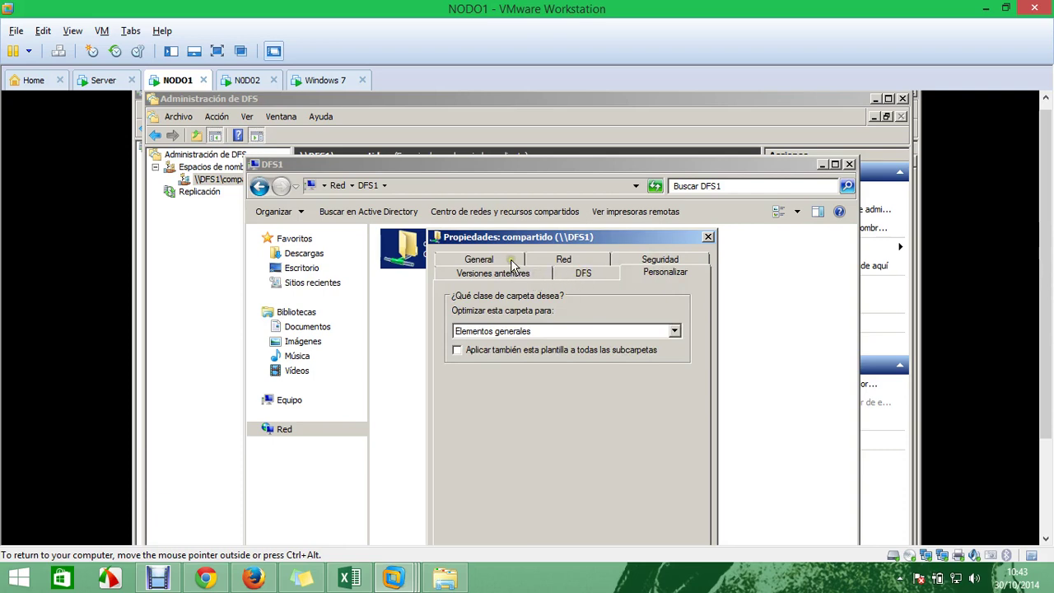
In Seguridad, edit permissions and add the Usuarios del dominio group
left_click(636, 260)
left_click(504, 347)
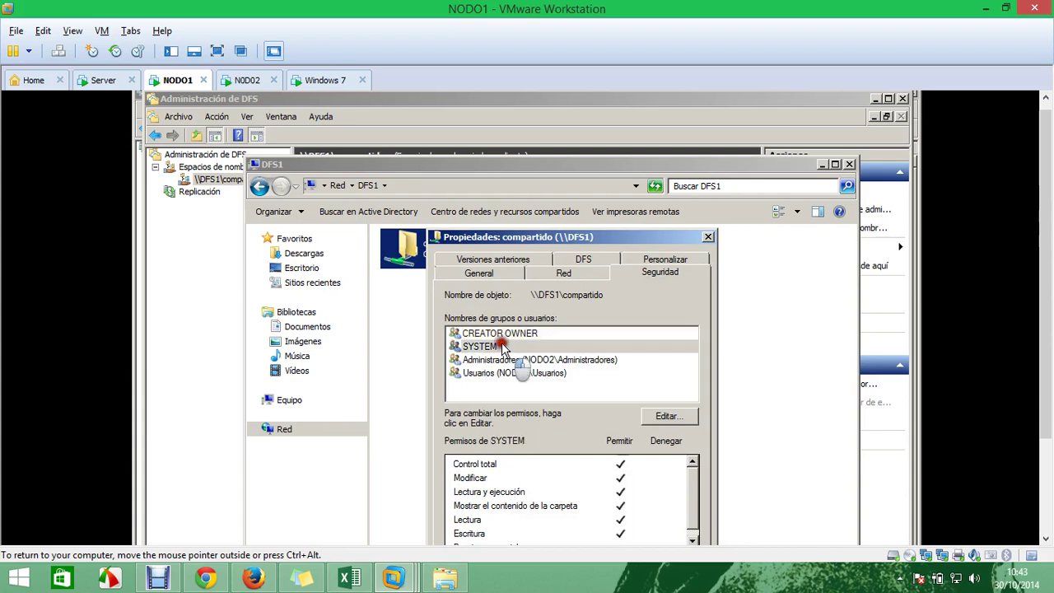
left_click(560, 373)
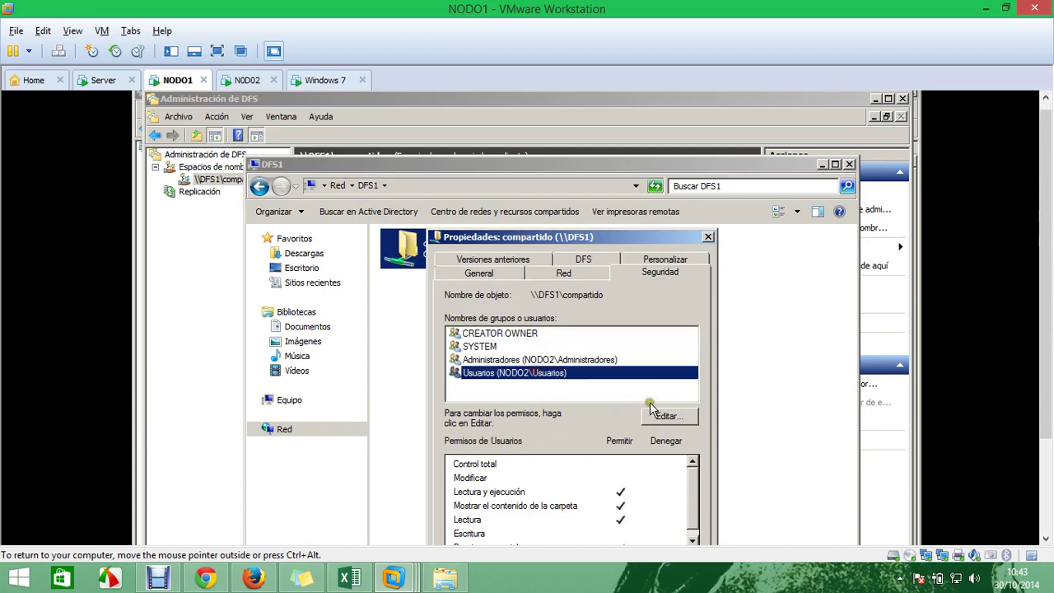
left_click(663, 414)
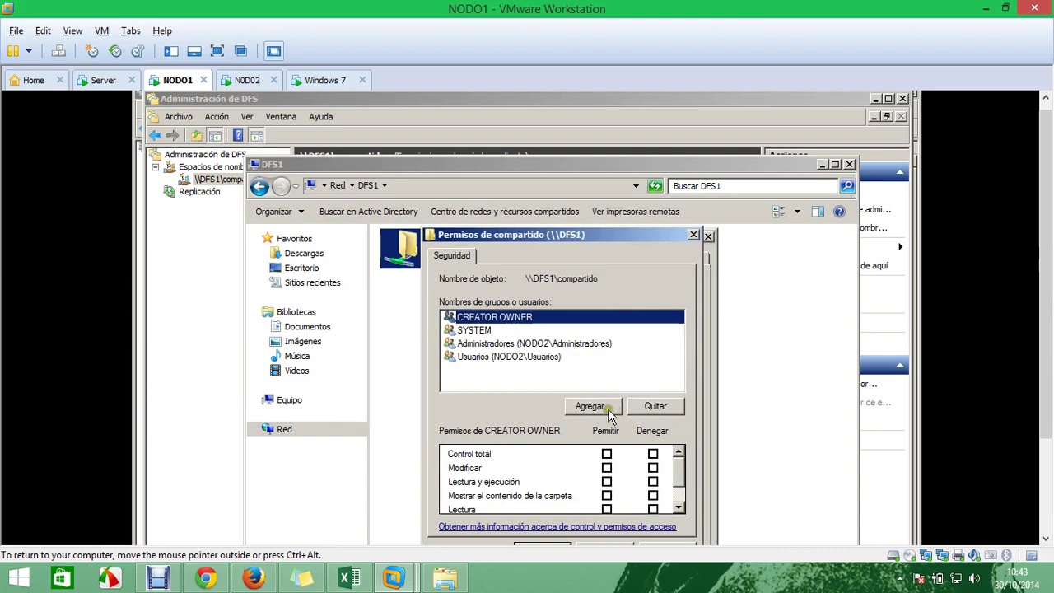
left_click(590, 407)
left_click(512, 413)
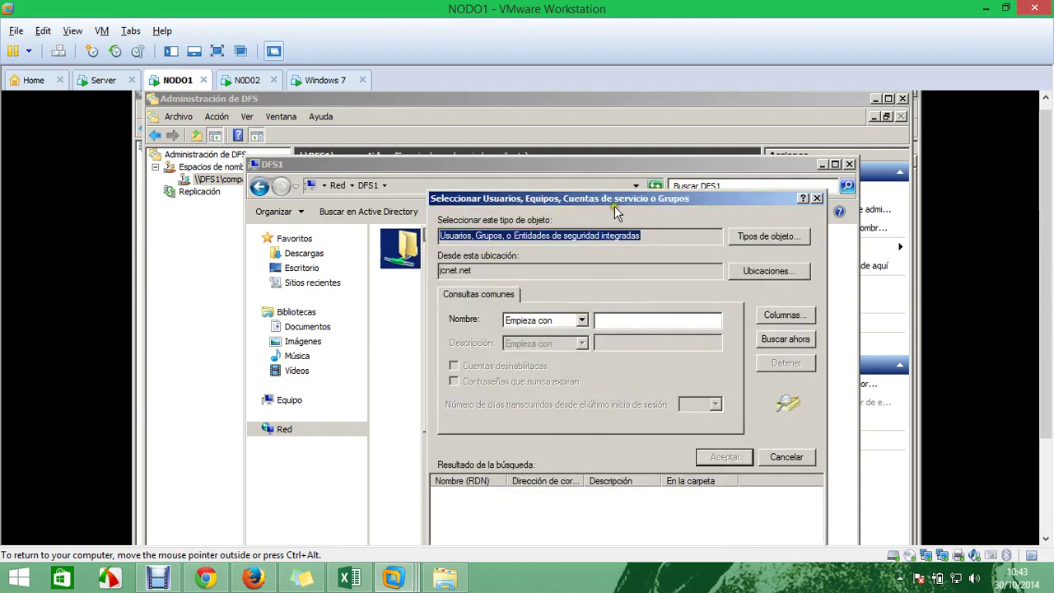
left_click(714, 254)
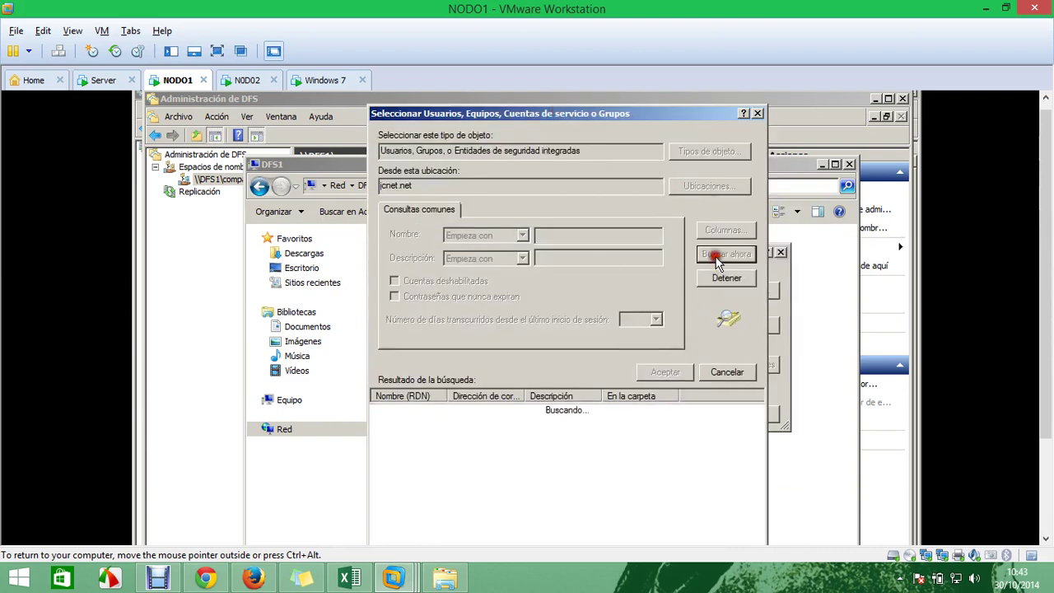
left_click_drag(454, 396, 550, 396)
left_click_drag(758, 417, 759, 515)
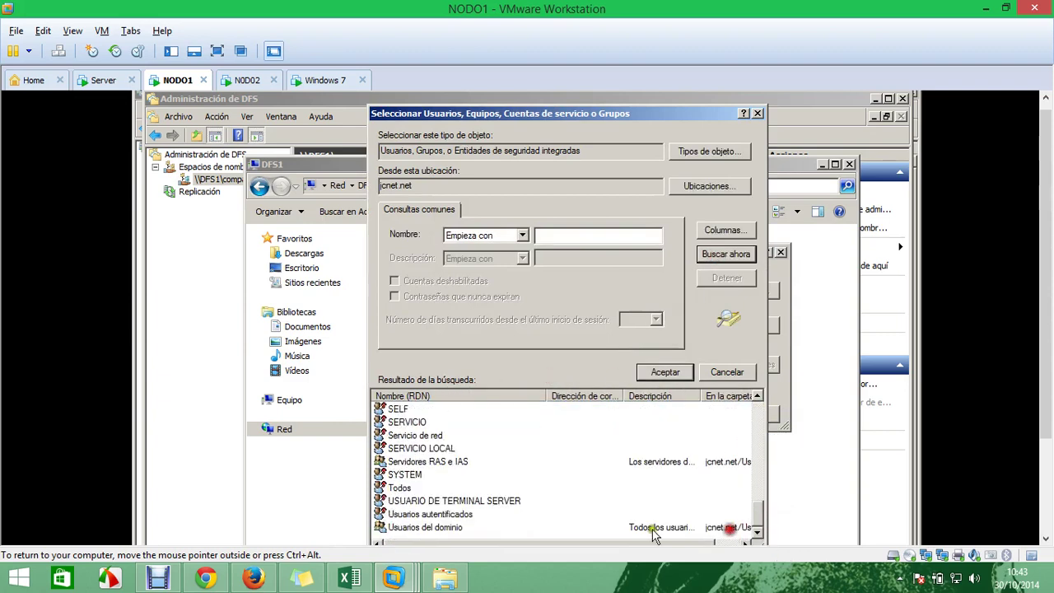
left_click(476, 528)
left_click(665, 376)
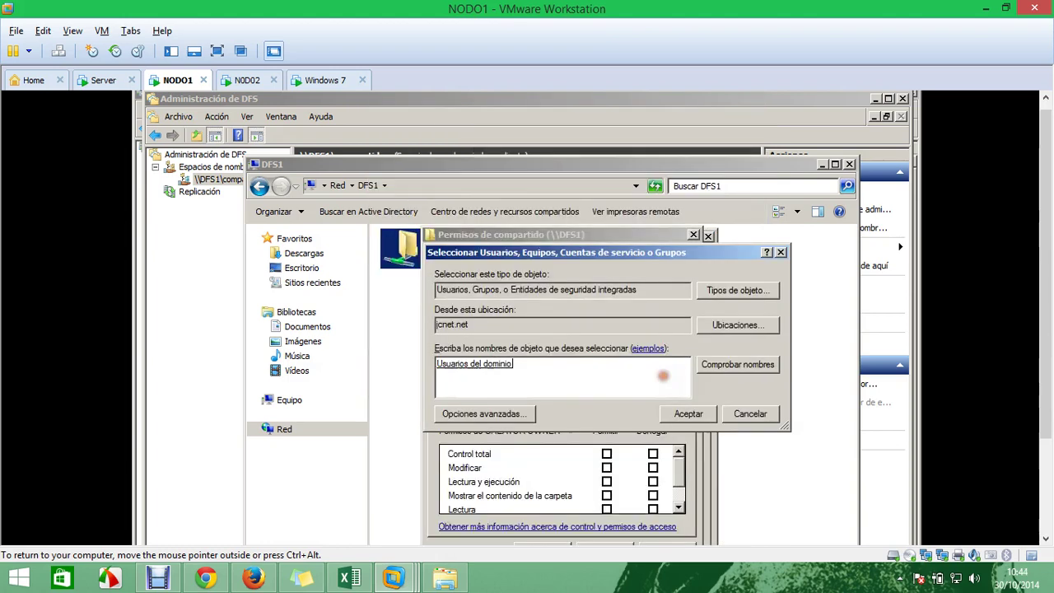
left_click(688, 413)
Grant Usuarios del dominio Control total, apply, accept the warning and close the properties
left_click(606, 454)
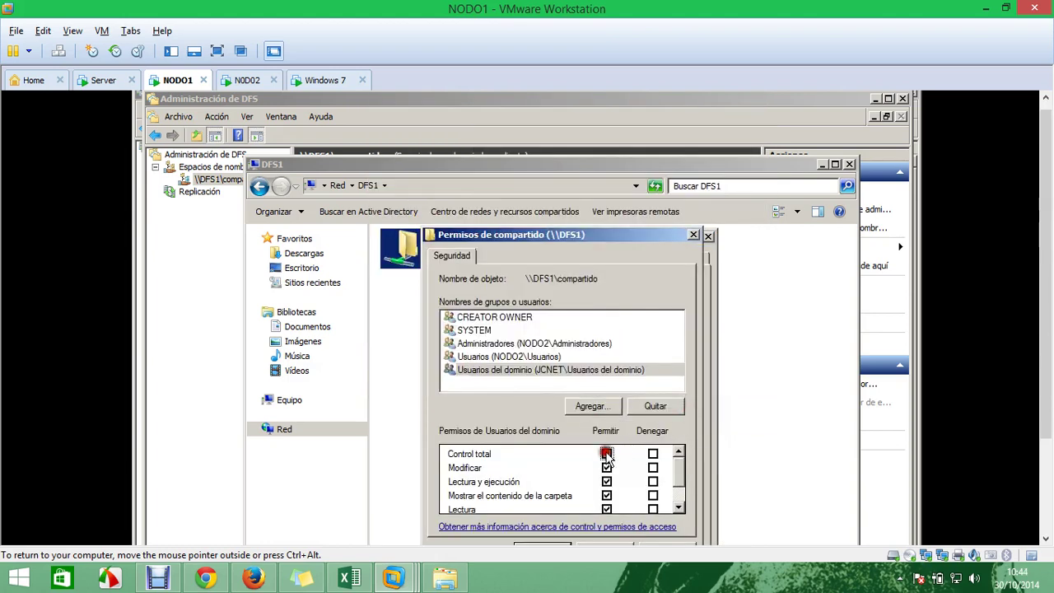
left_click_drag(640, 236, 611, 163)
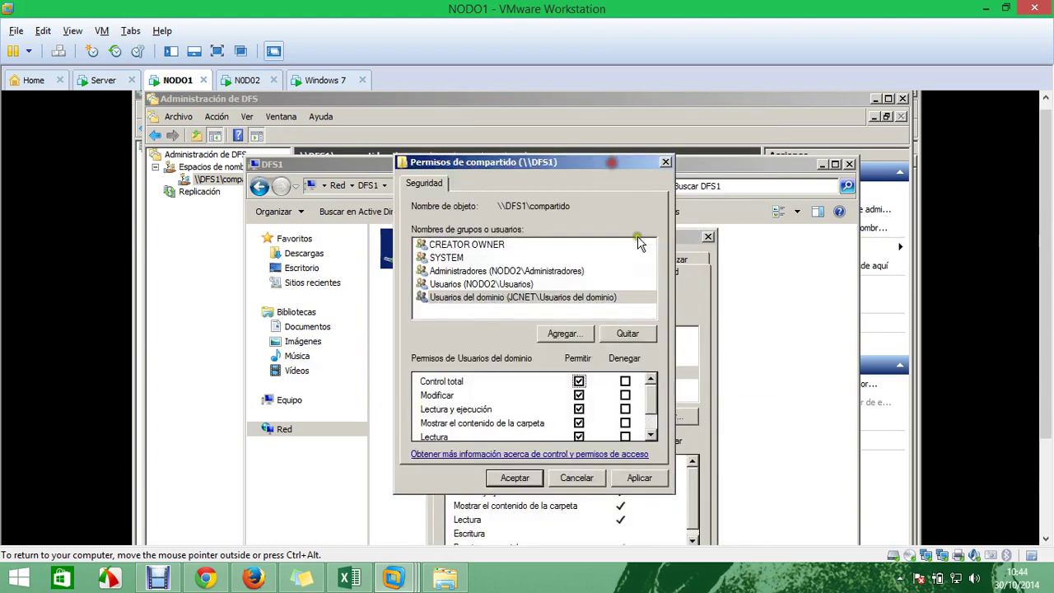
left_click(640, 478)
left_click(591, 443)
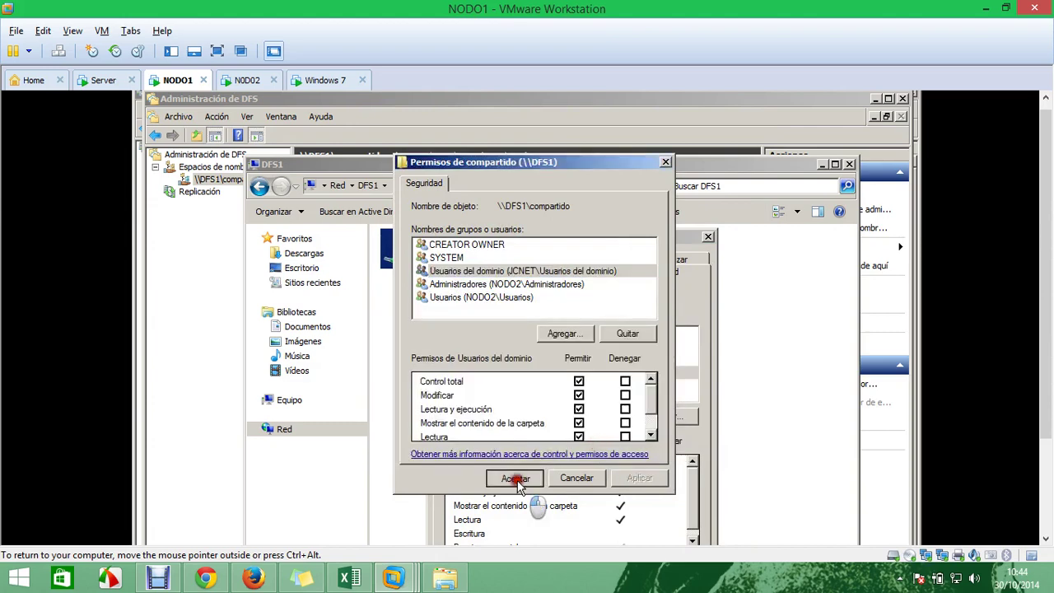
left_click(515, 481)
left_click_drag(653, 245, 626, 171)
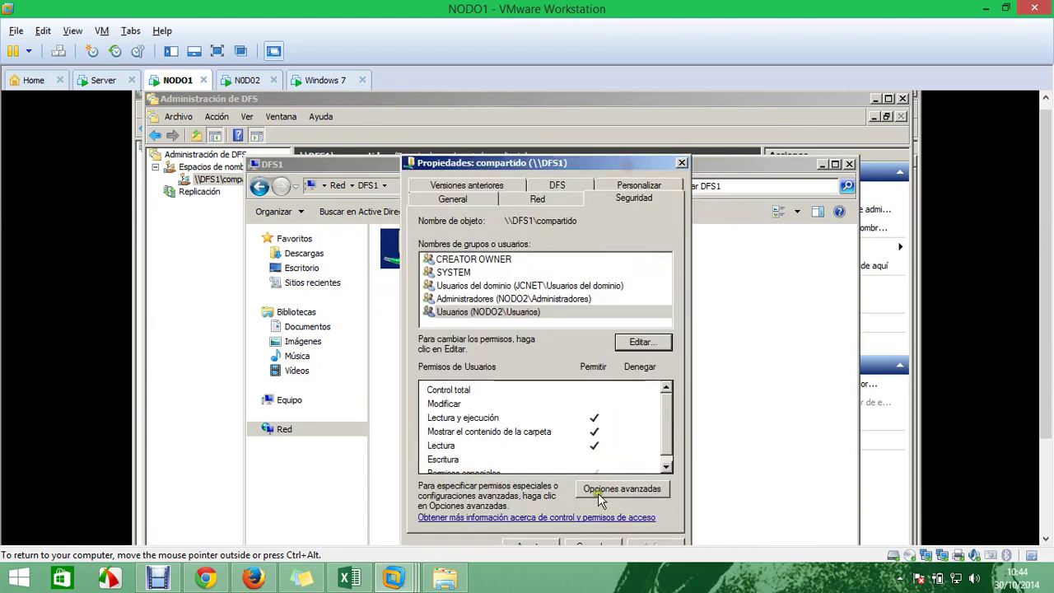
left_click(540, 544)
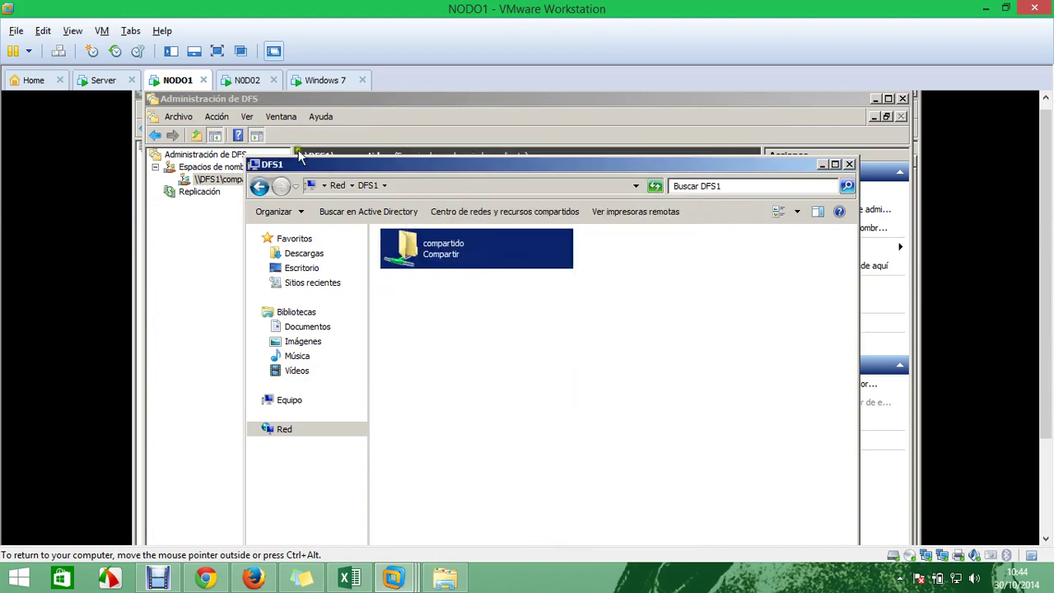
left_click(321, 80)
right_click(423, 292)
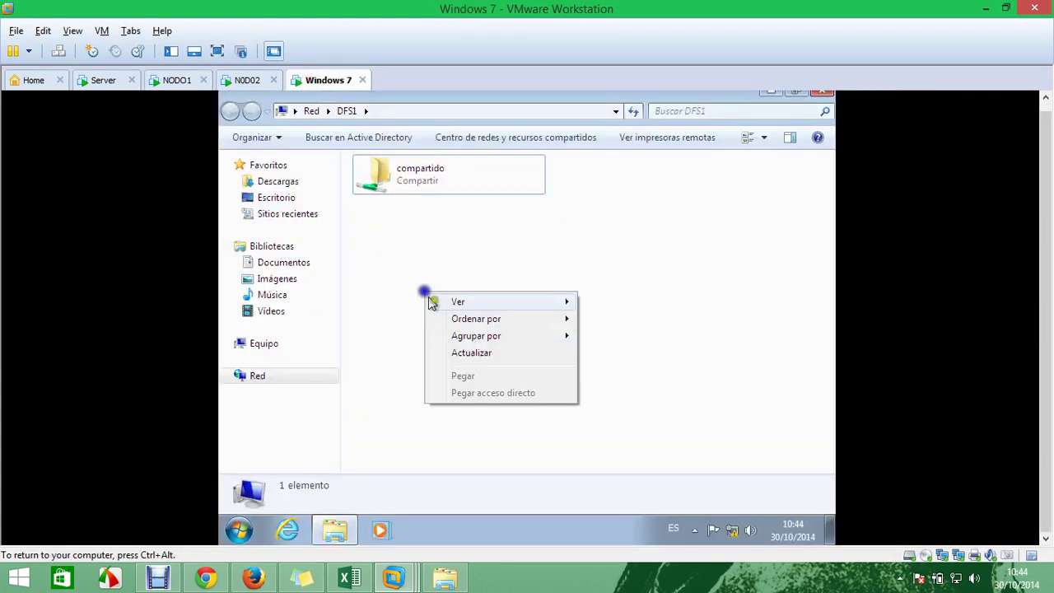
left_click(475, 356)
double_click(436, 171)
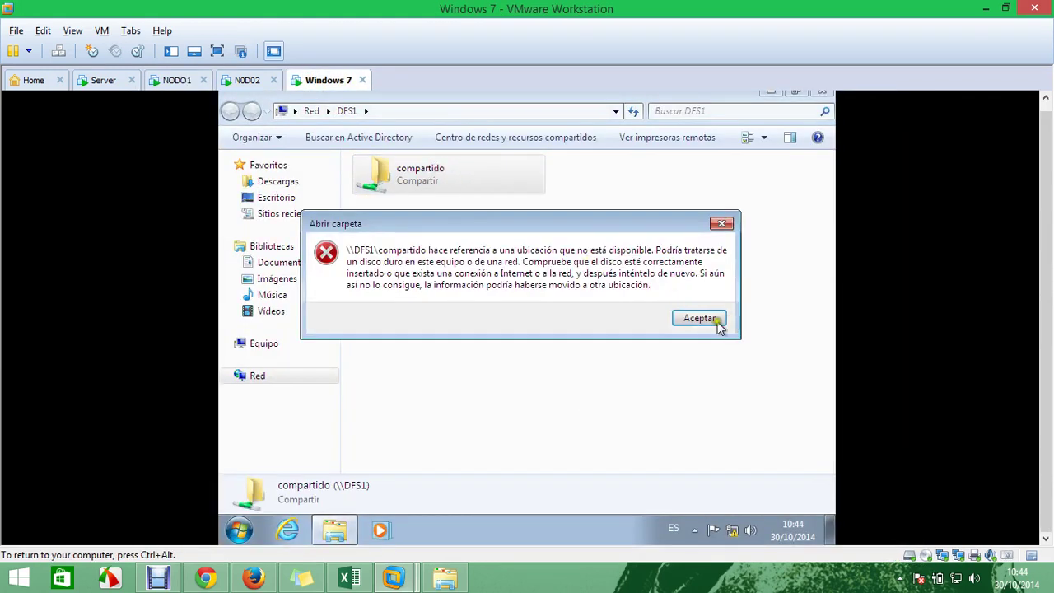
left_click(700, 319)
left_click(445, 111)
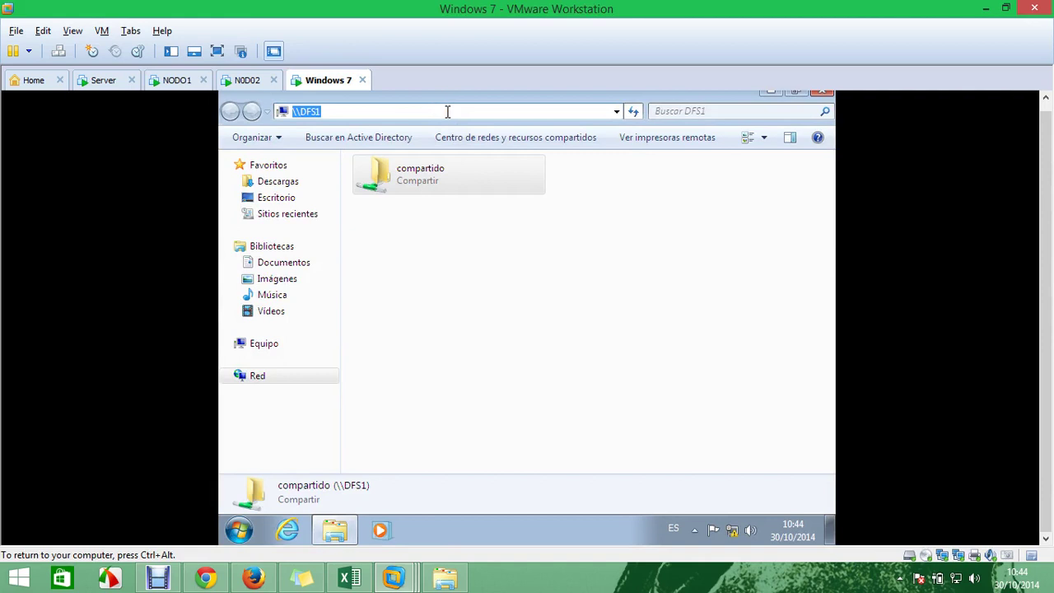
key("Return")
double_click(445, 170)
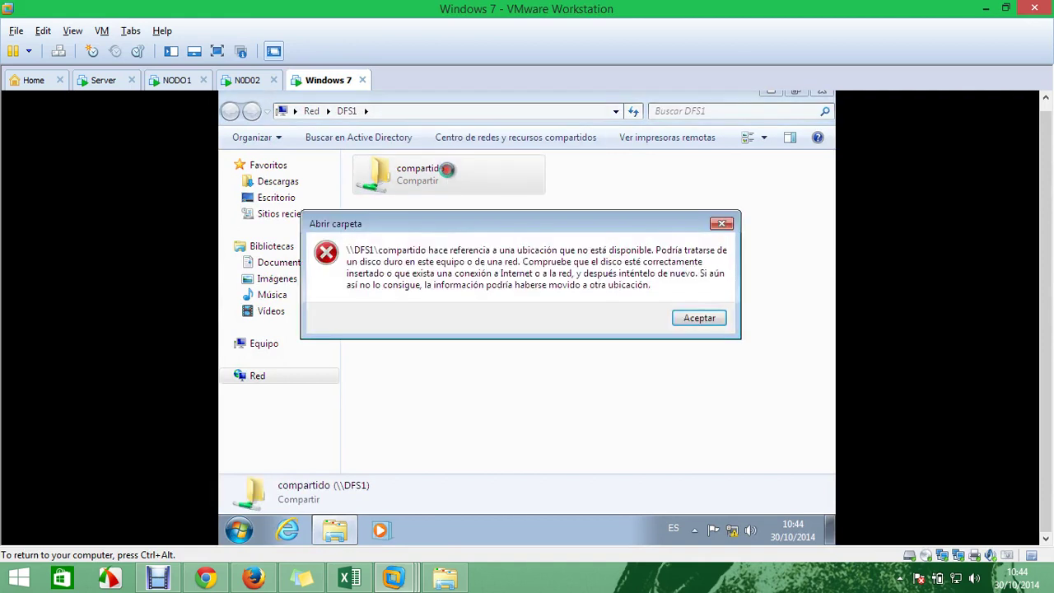
left_click(698, 317)
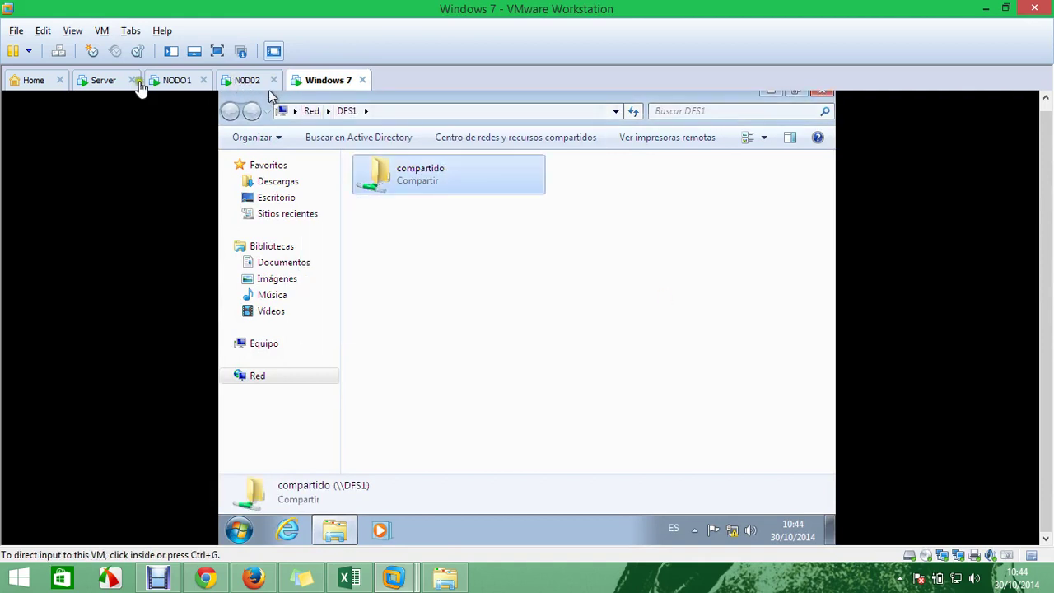
left_click(169, 81)
Open compartido's properties and review the Usuarios and Usuarios del dominio security permissions
right_click(474, 240)
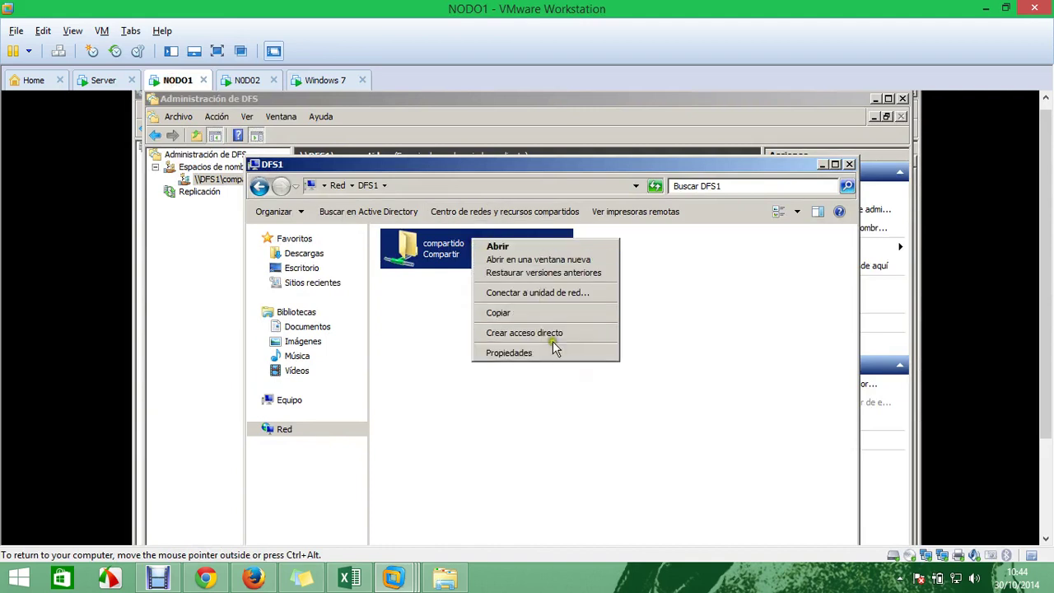
left_click(551, 352)
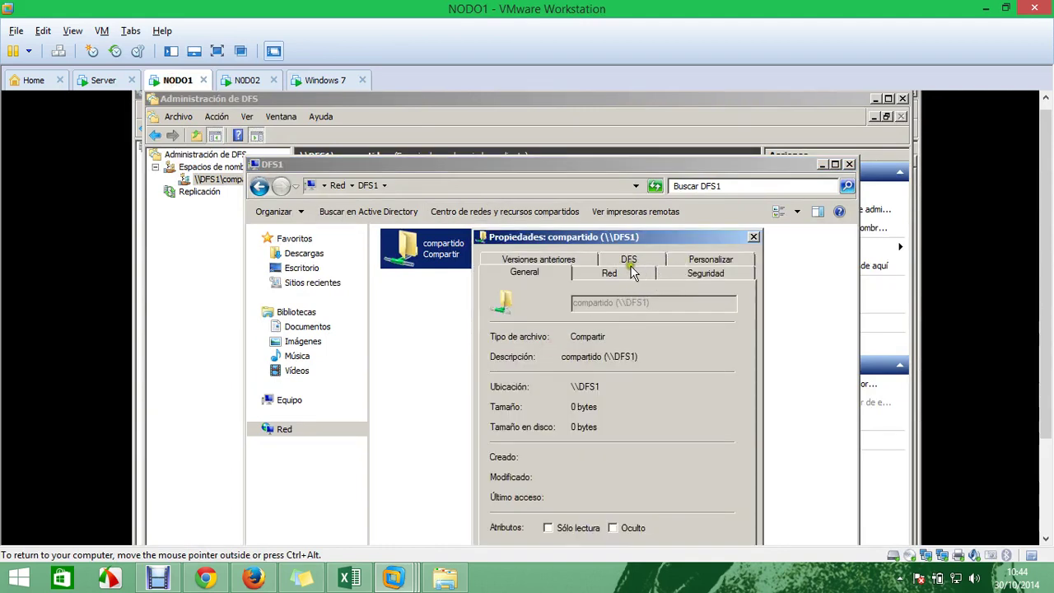
left_click(671, 275)
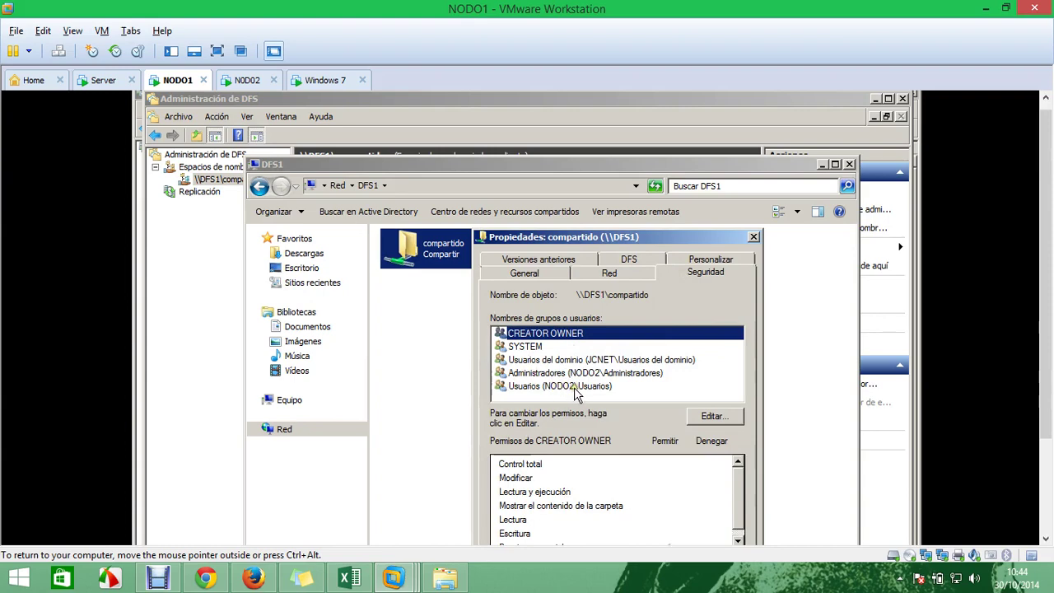
left_click(574, 387)
left_click(578, 360)
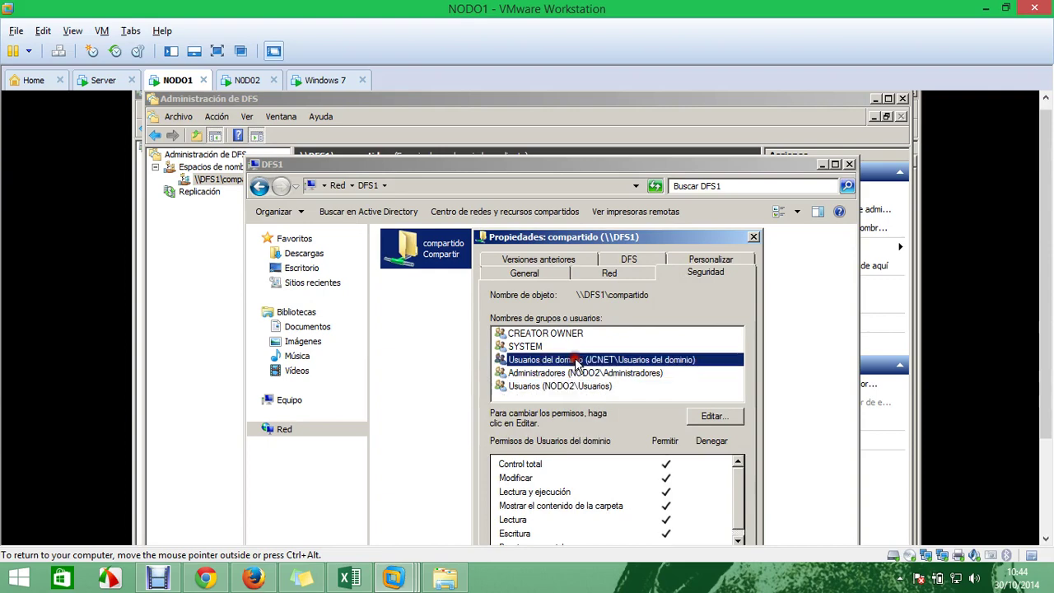
Add a domain user account to compartido's share permissions through the advanced account search
left_click(713, 417)
left_click_drag(704, 303, 651, 173)
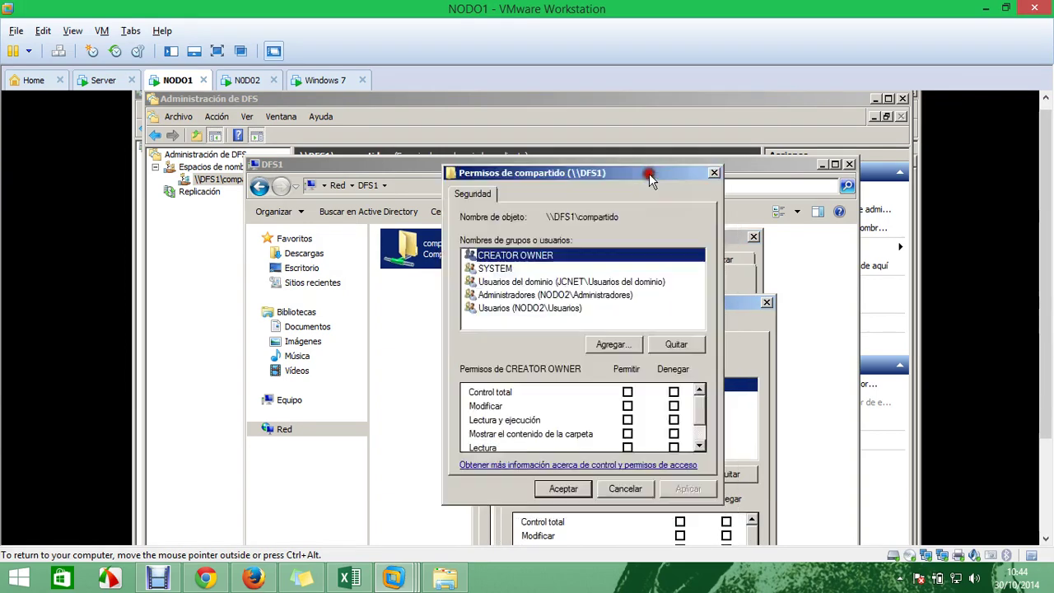
left_click(631, 349)
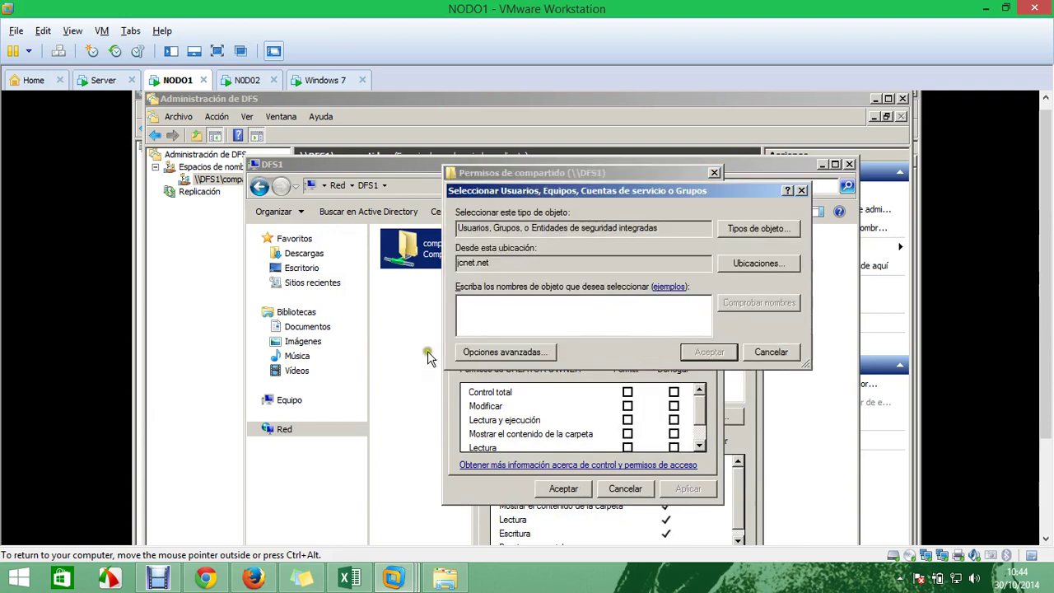
left_click(498, 352)
left_click(790, 338)
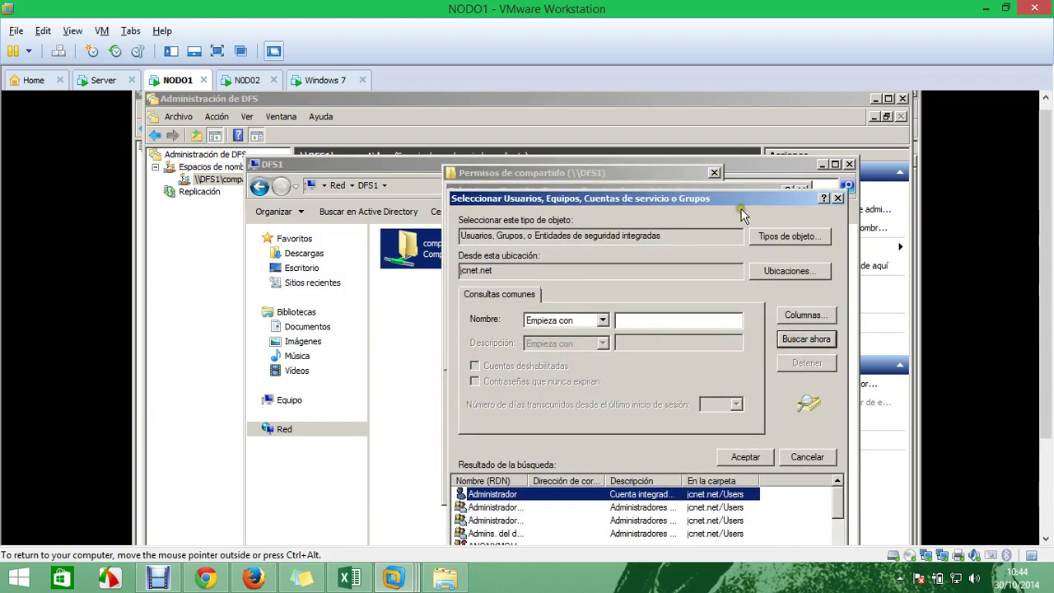
left_click_drag(741, 198, 700, 132)
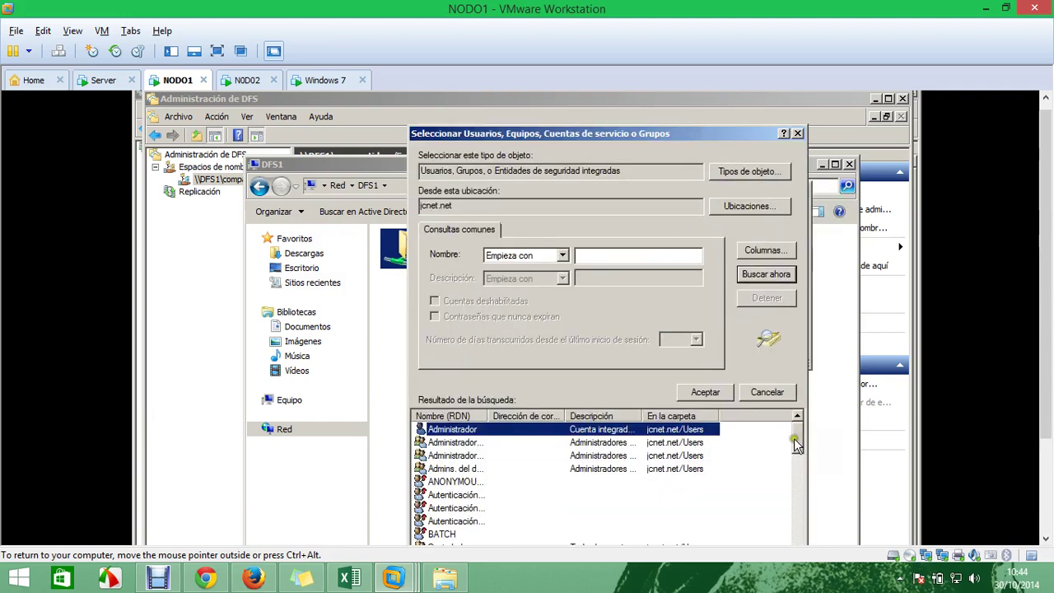
scroll(795, 444, "down", 5)
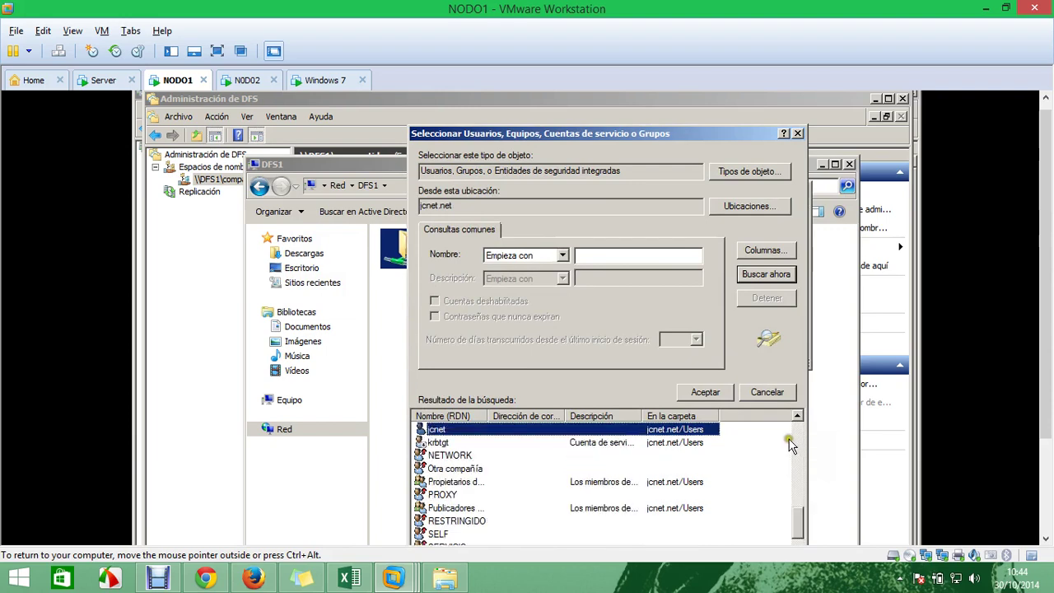
left_click_drag(723, 137, 701, 102)
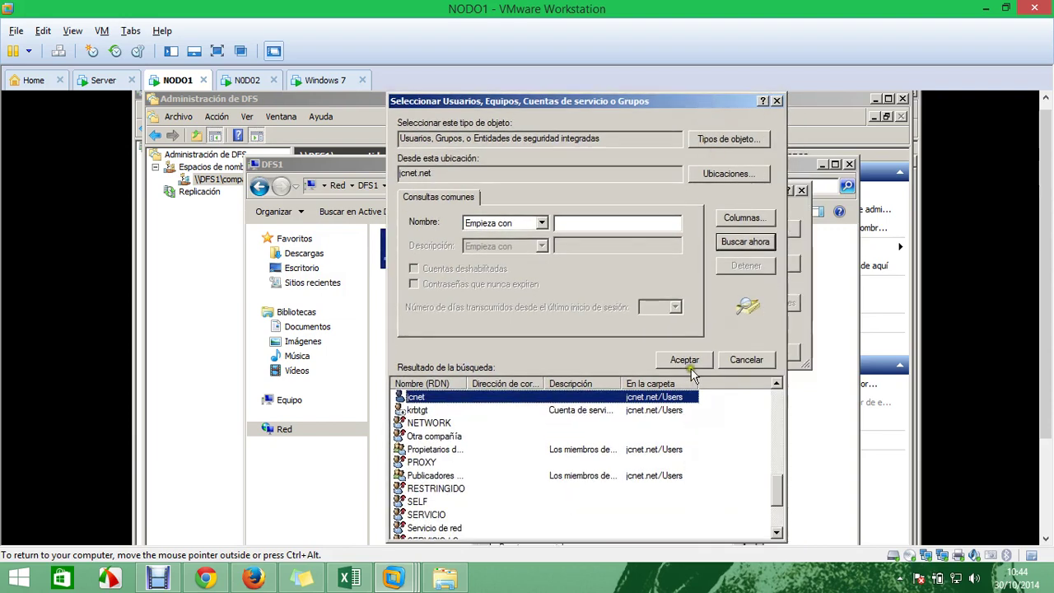
left_click(684, 362)
left_click(716, 354)
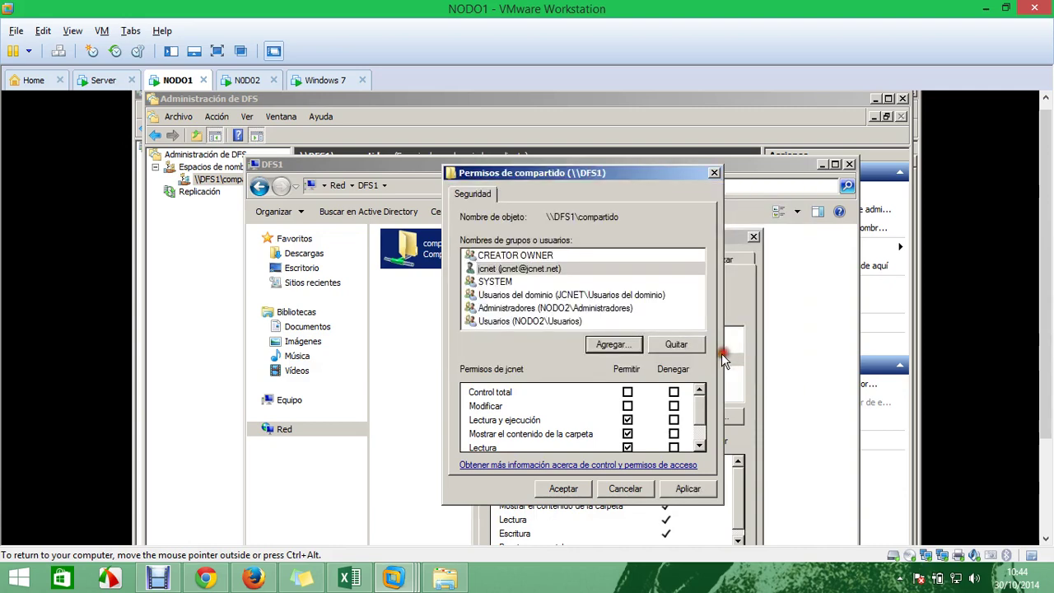
Grant the added account Control total and save the permissions and share properties
left_click(628, 391)
left_click(698, 490)
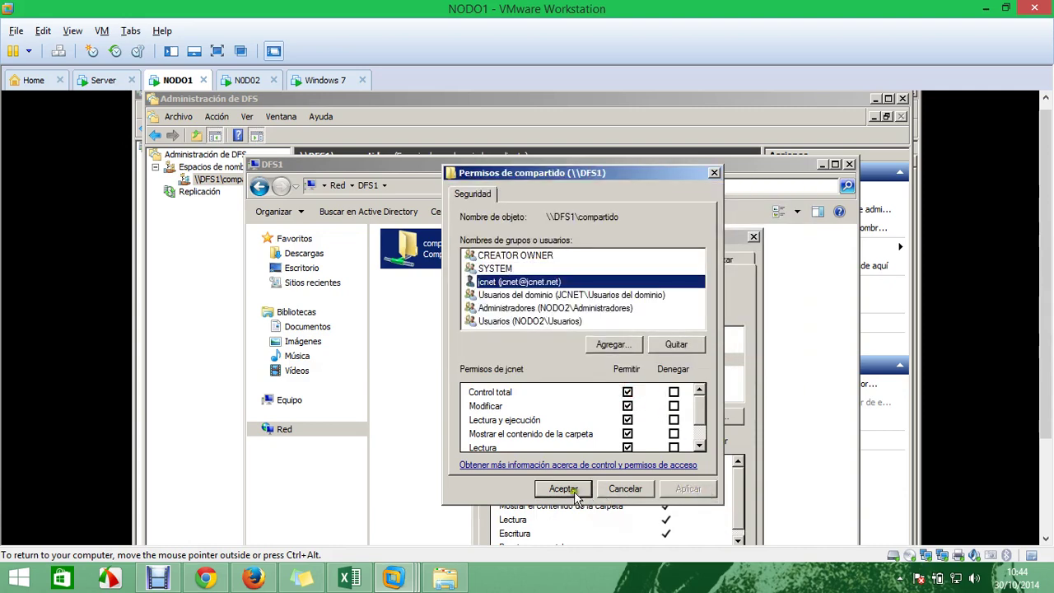
left_click(563, 489)
left_click_drag(682, 238, 656, 134)
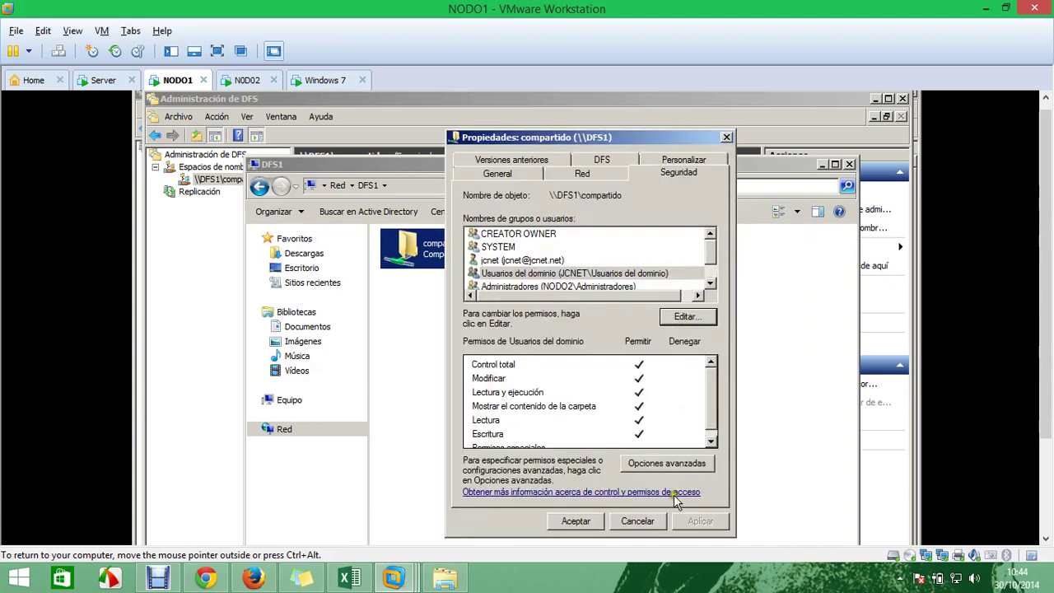
left_click(596, 524)
Refresh the DFS1 folder view and switch to the Windows 7 machine
right_click(488, 323)
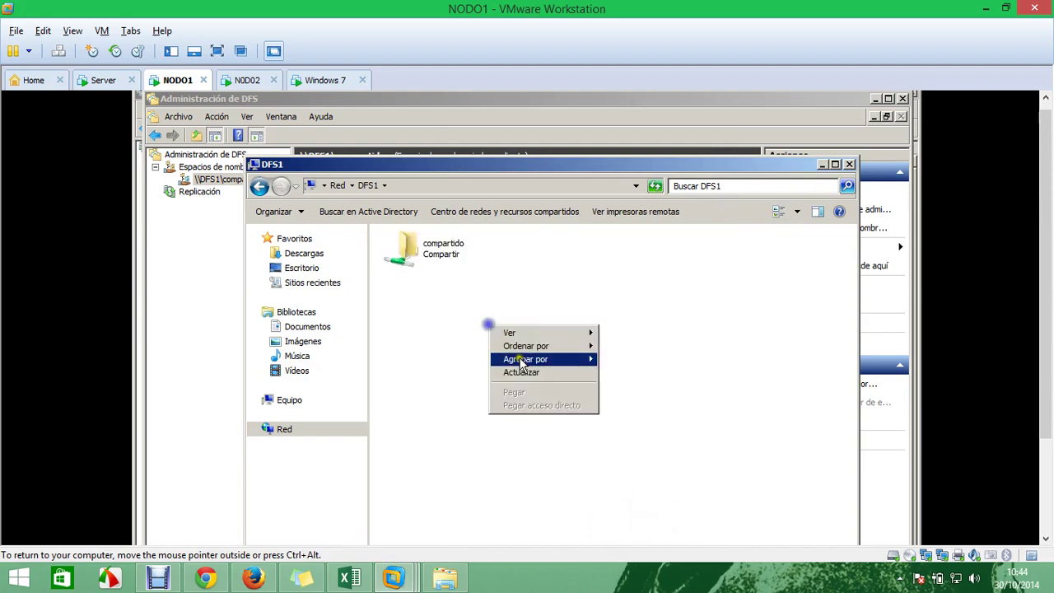
left_click(527, 371)
left_click(322, 80)
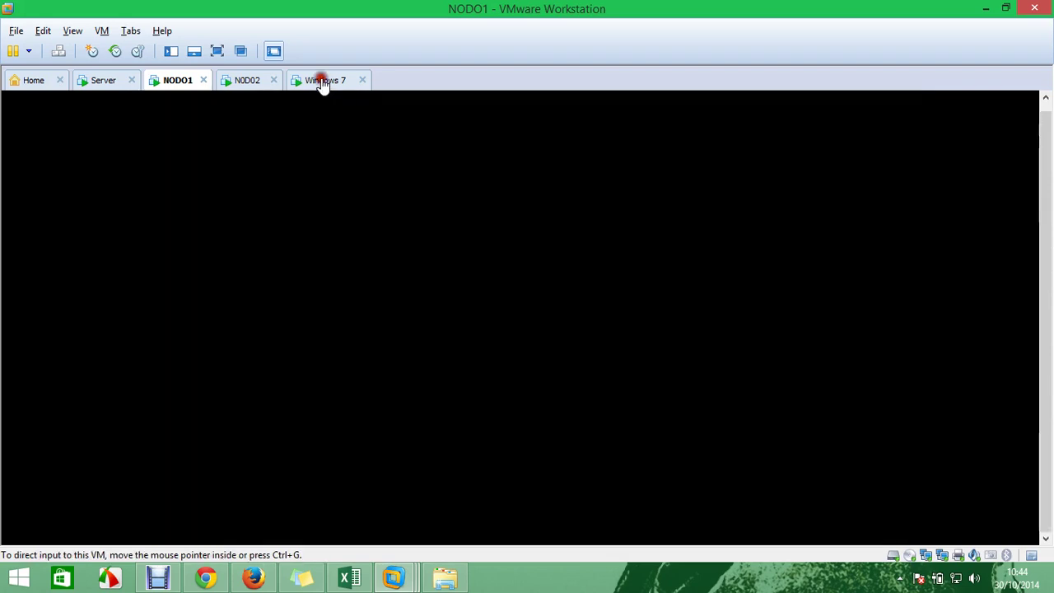
Refresh DFS1, try opening compartido, dismiss the unavailable-location error and close the window
right_click(447, 243)
left_click(510, 305)
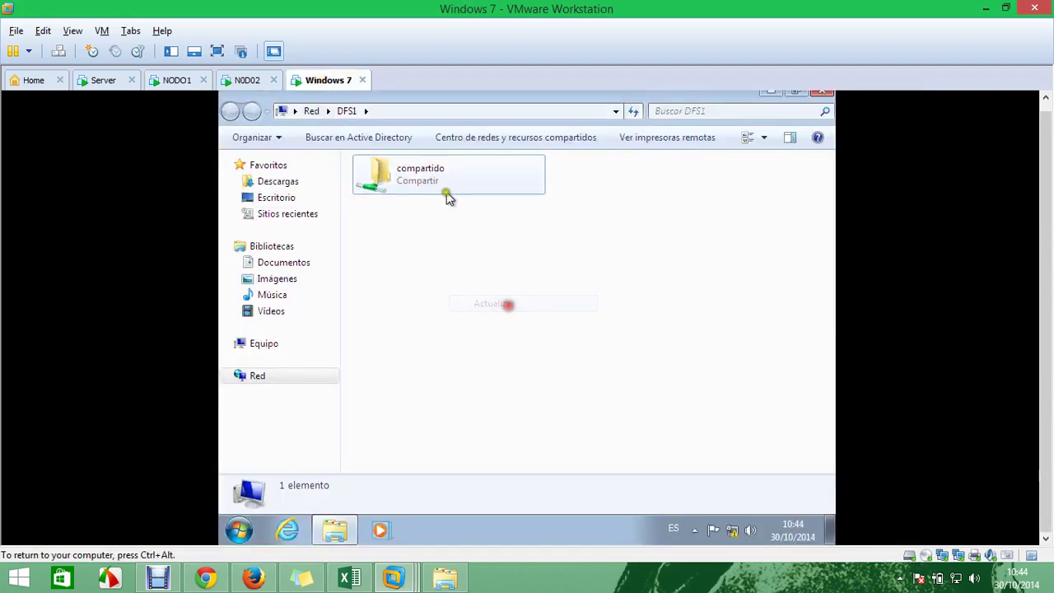
double_click(434, 170)
left_click(723, 321)
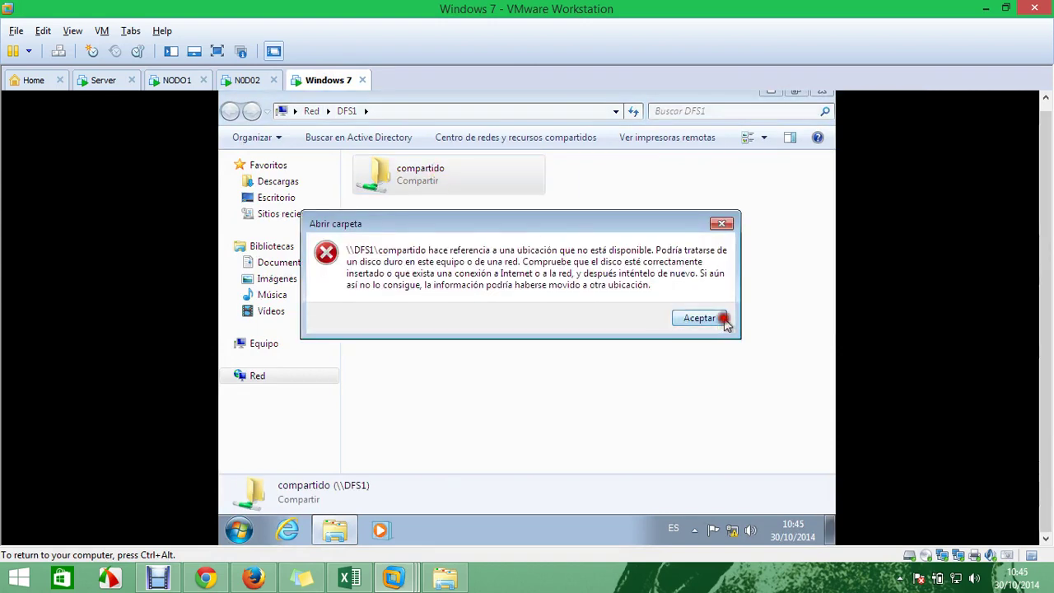
left_click(820, 91)
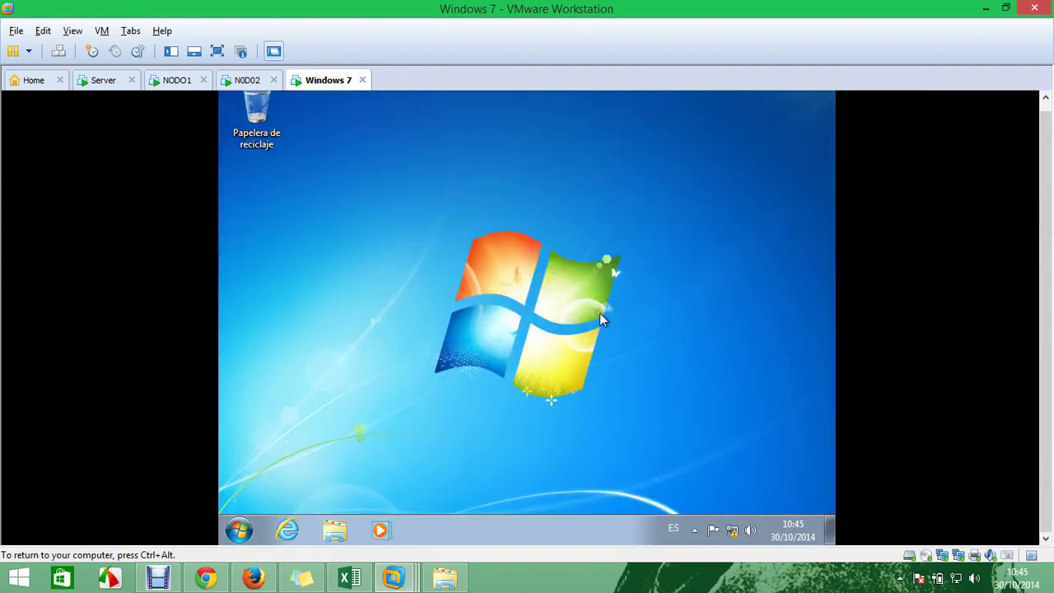
Launch \\DFS1\compartido from the Run box and dismiss the resulting unavailable-location error
key("super+r")
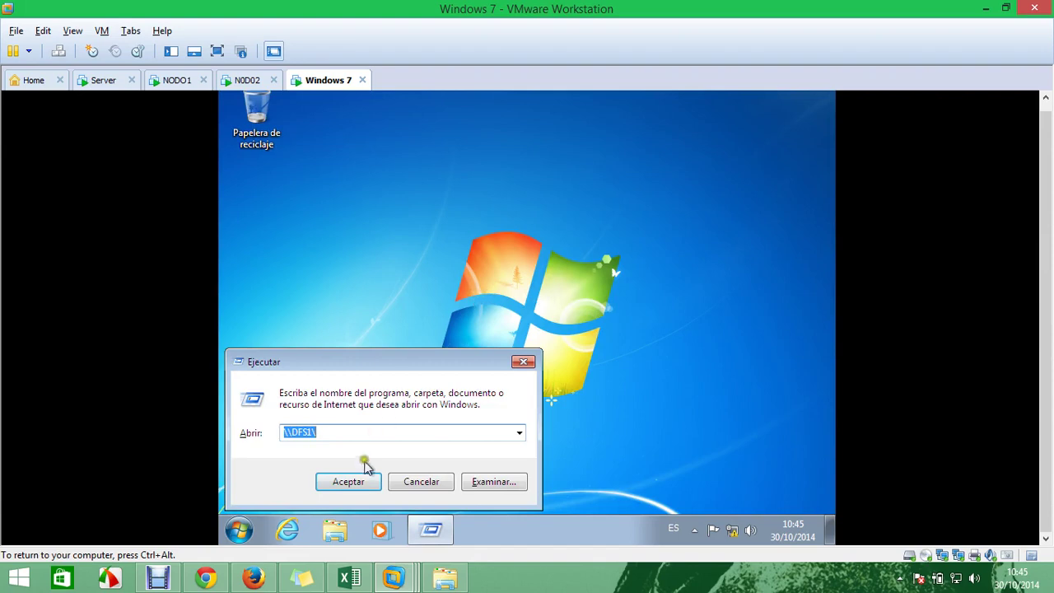
left_click(361, 435)
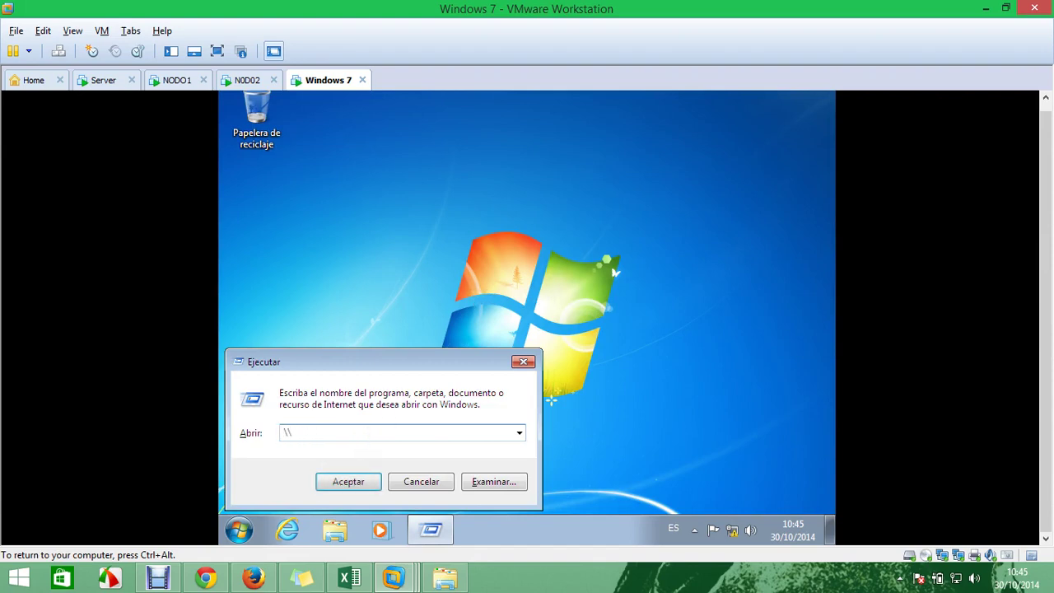
type("DFS")
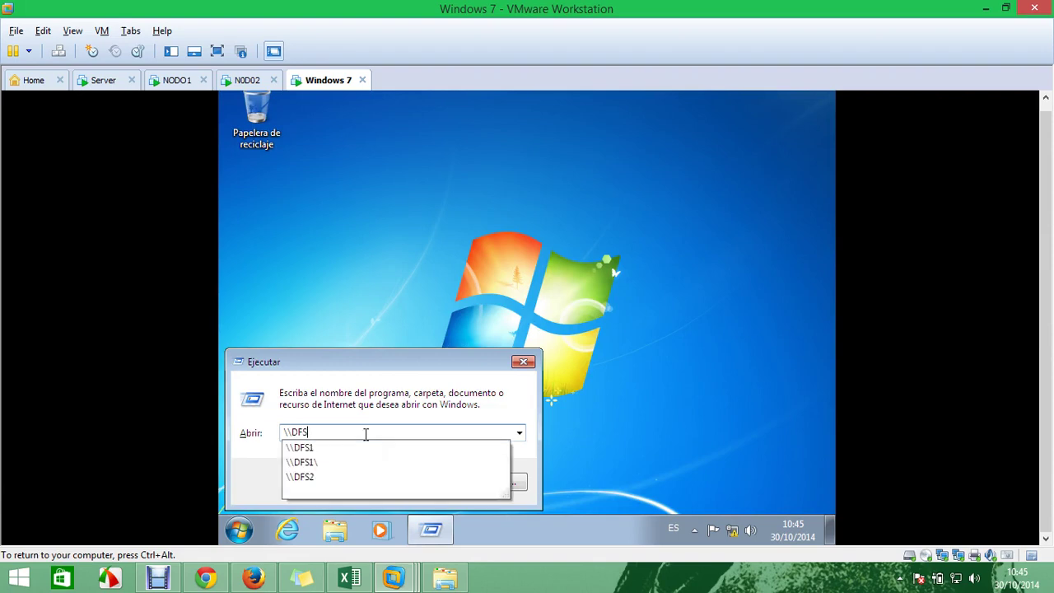
type("1\\")
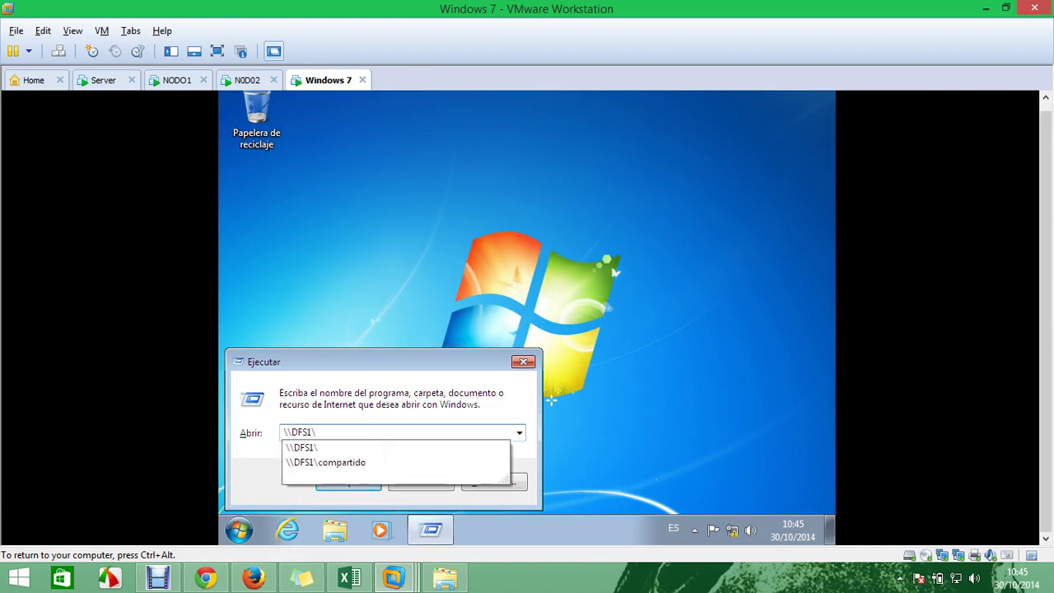
key("Down")
key("Down")
key("Return")
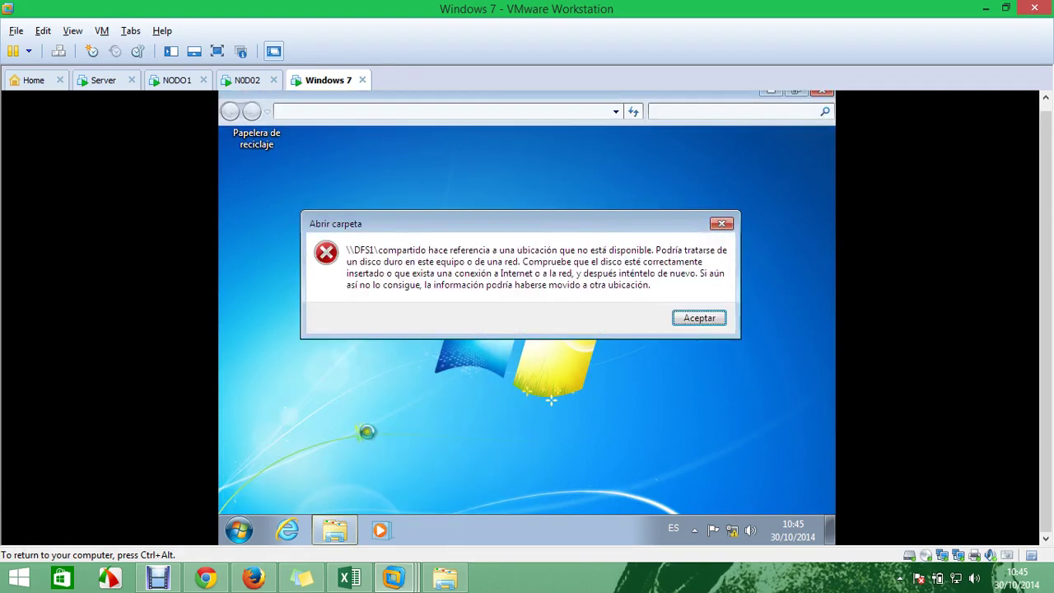
left_click(688, 318)
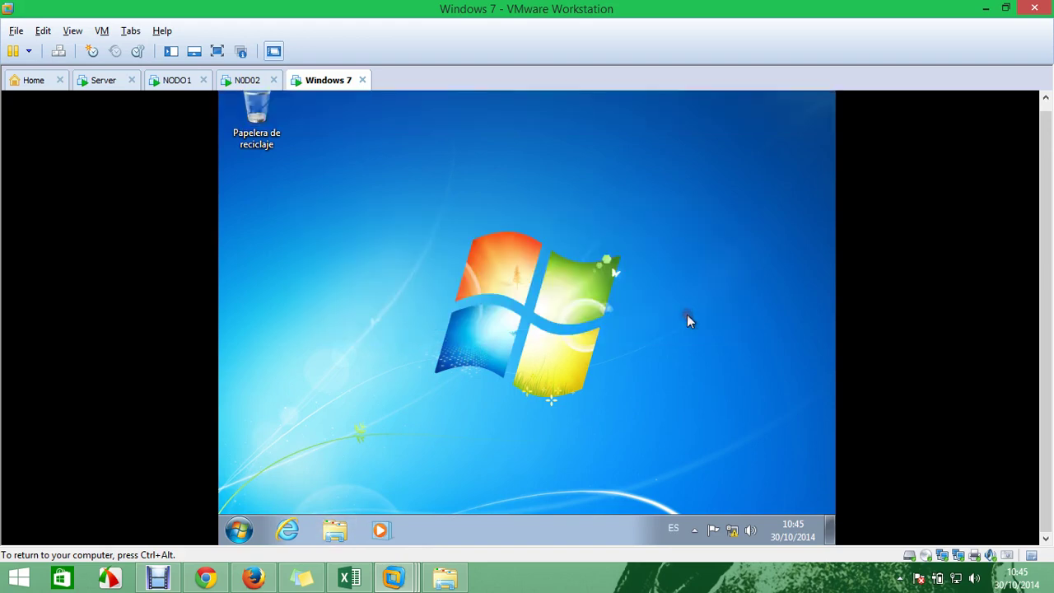
Open the Network and Sharing Center's adapter list and check Conexión de área local 2's IPv4 address
left_click(736, 532)
right_click(736, 533)
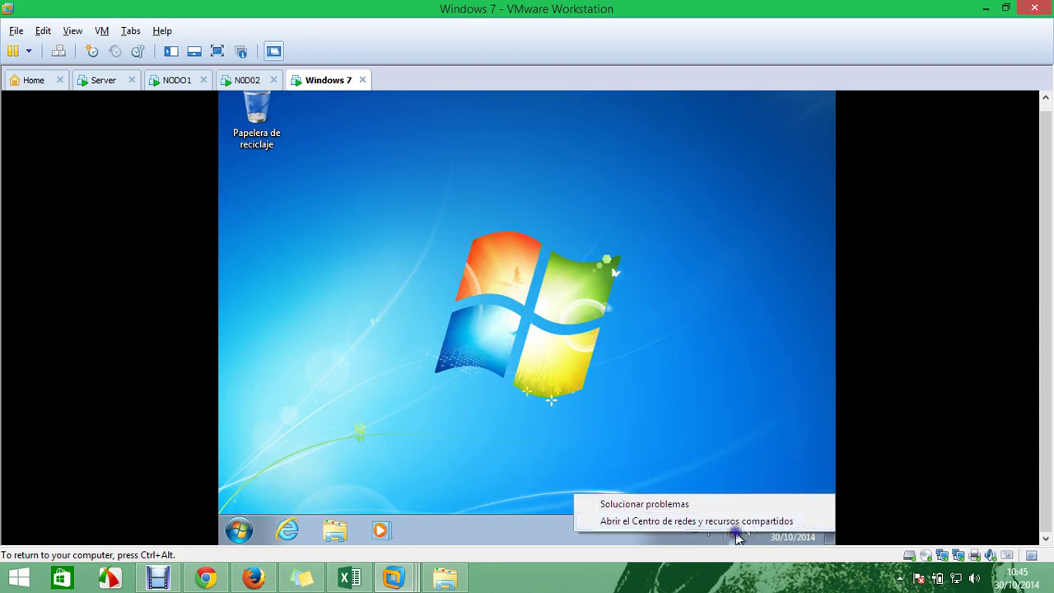
left_click(736, 520)
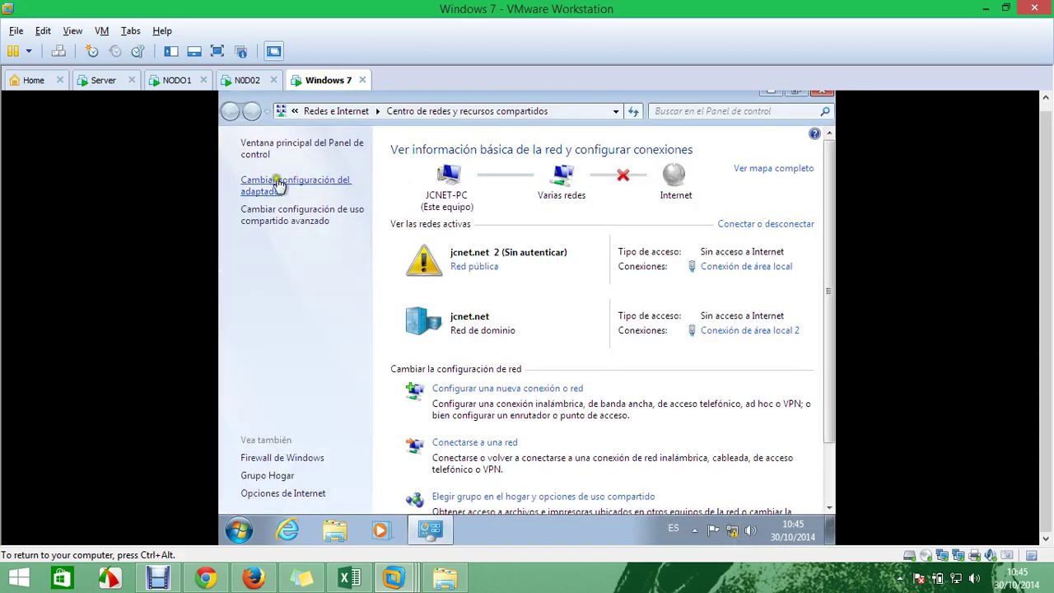
left_click(277, 182)
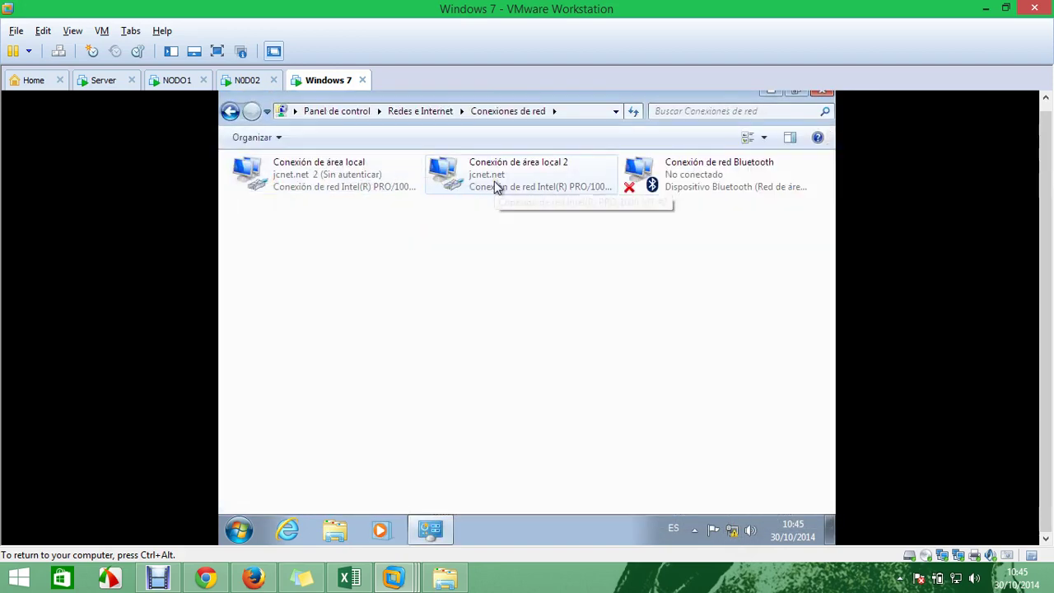
right_click(497, 187)
left_click(516, 204)
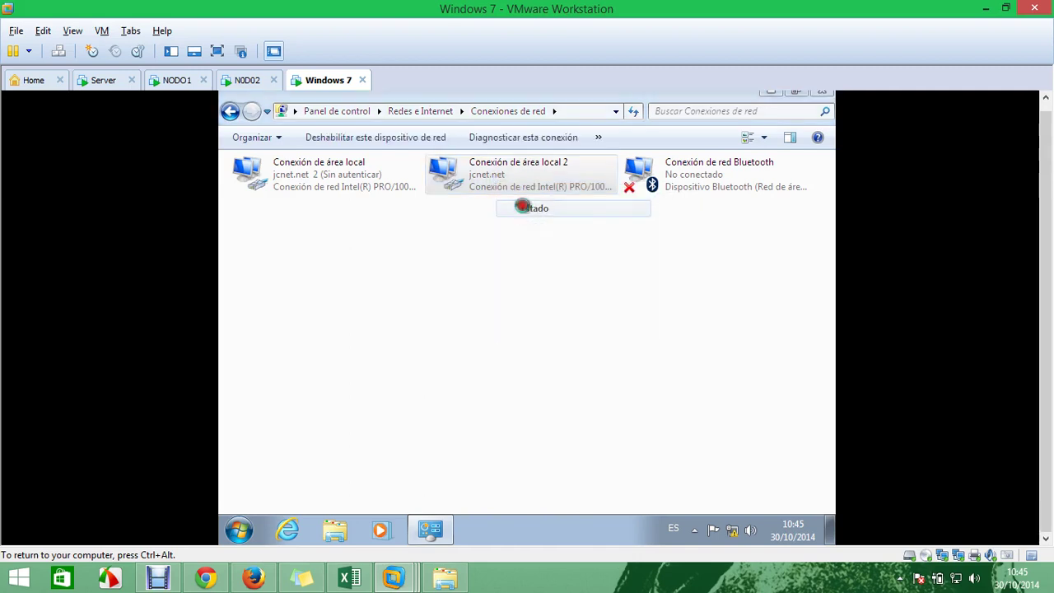
left_click(444, 297)
left_click(529, 287)
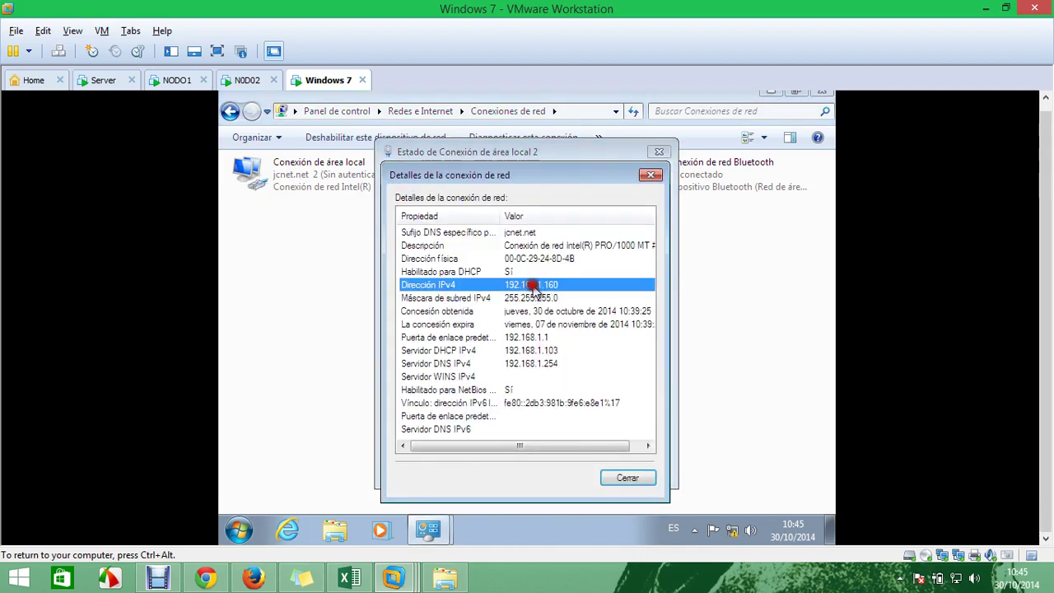
left_click(320, 175)
Inspect Conexión de área local's IPv4 address and subnet mask, then close its status windows
right_click(320, 175)
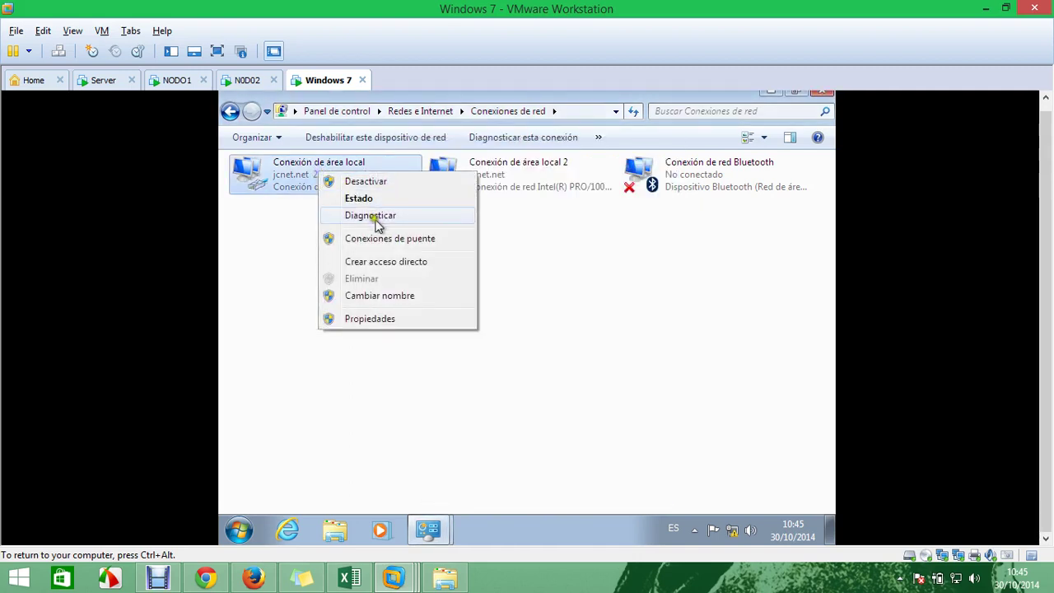
left_click(539, 288)
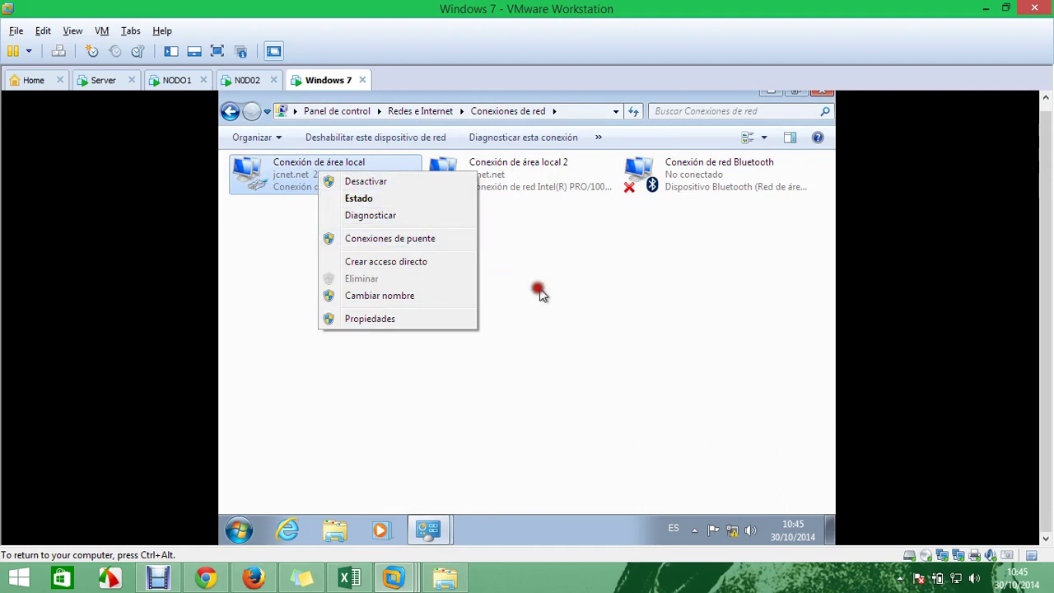
left_click(339, 181)
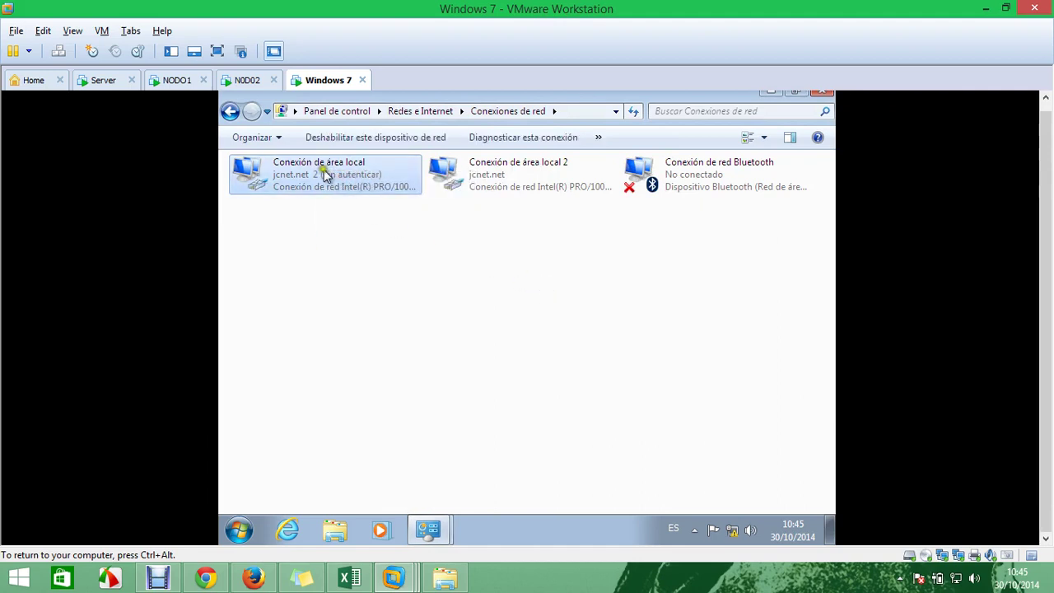
right_click(326, 173)
left_click(388, 197)
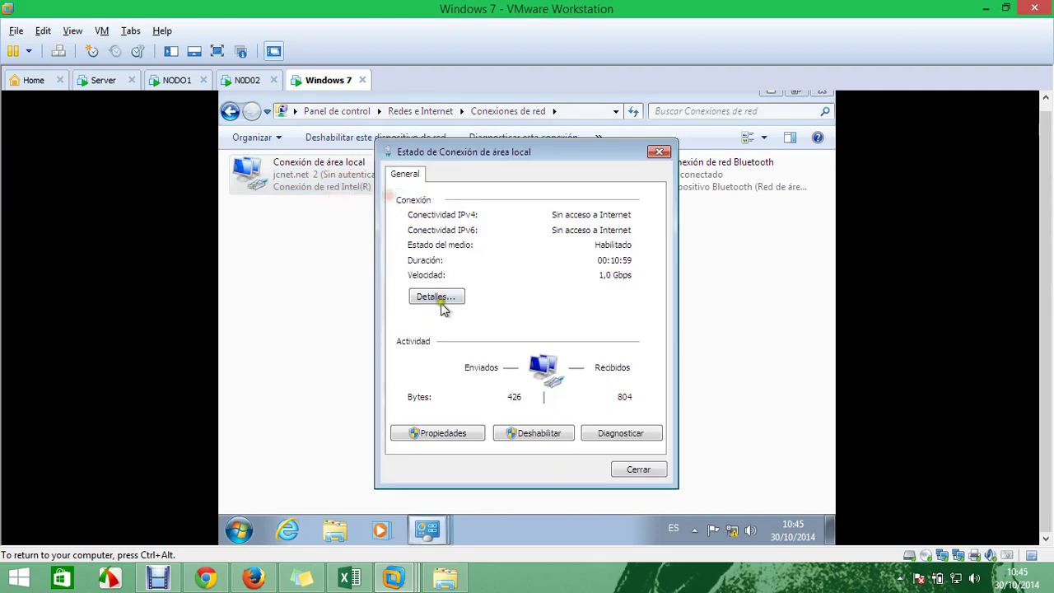
left_click(415, 302)
left_click(521, 298)
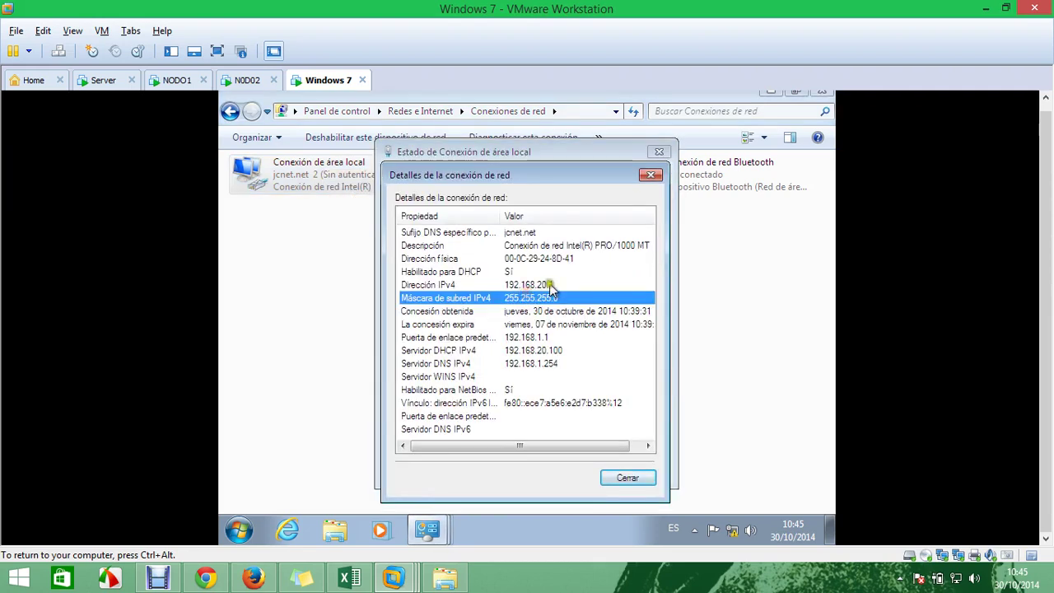
left_click(548, 285)
left_click(627, 478)
left_click(632, 472)
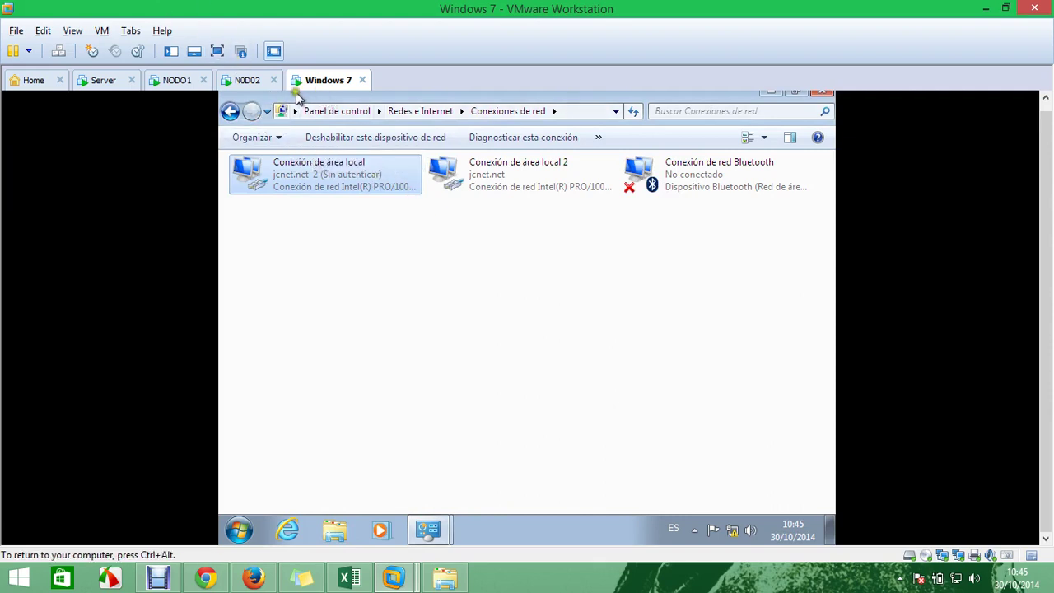
On NODO1, close the DFS1 window and delete the \\DFS1\compartido namespace with all its folders
left_click(164, 82)
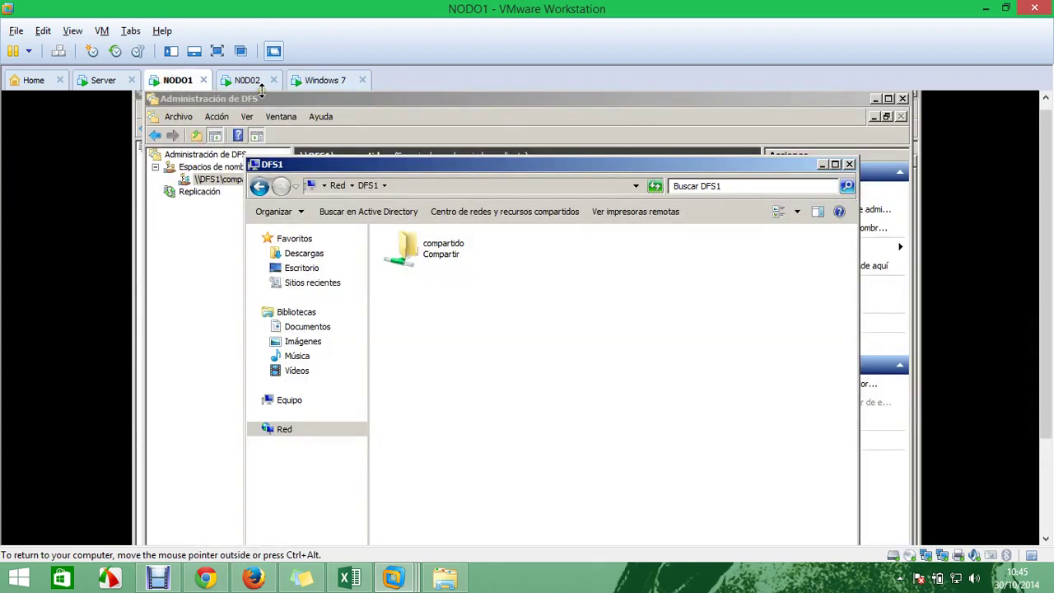
left_click(415, 255)
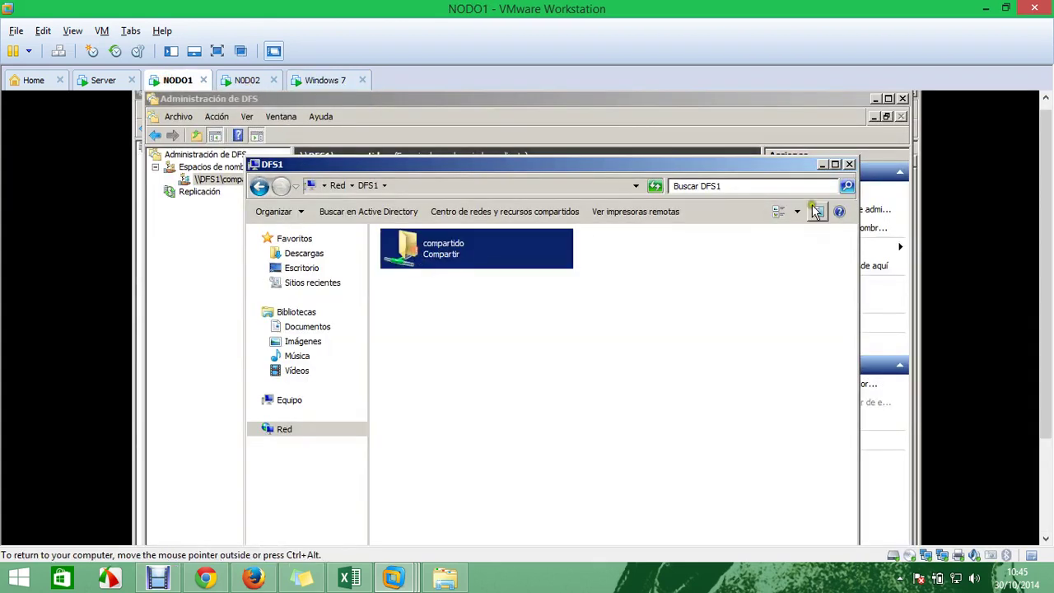
left_click(848, 164)
right_click(250, 186)
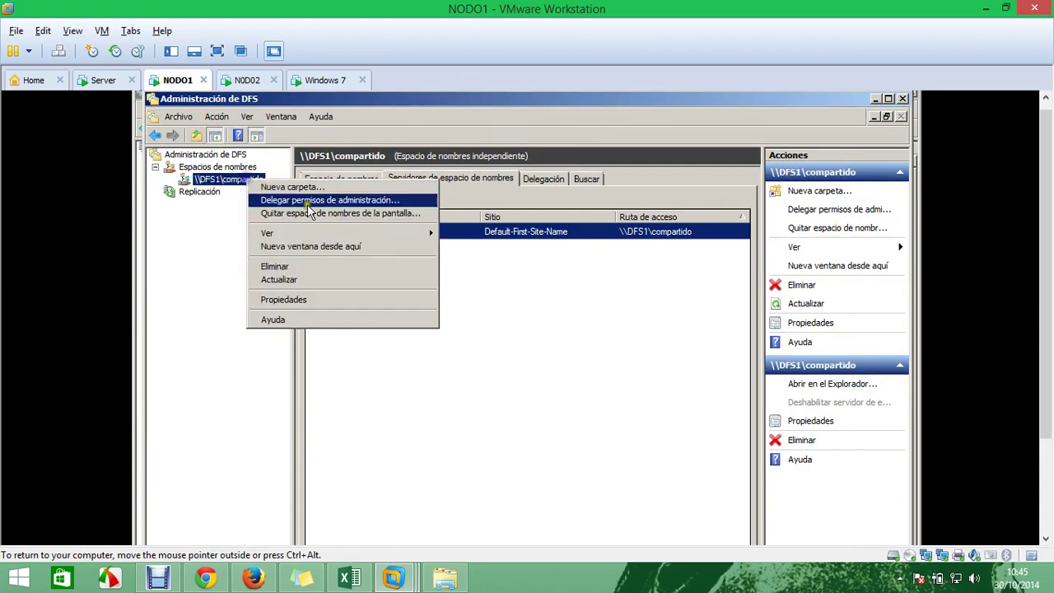
left_click(327, 268)
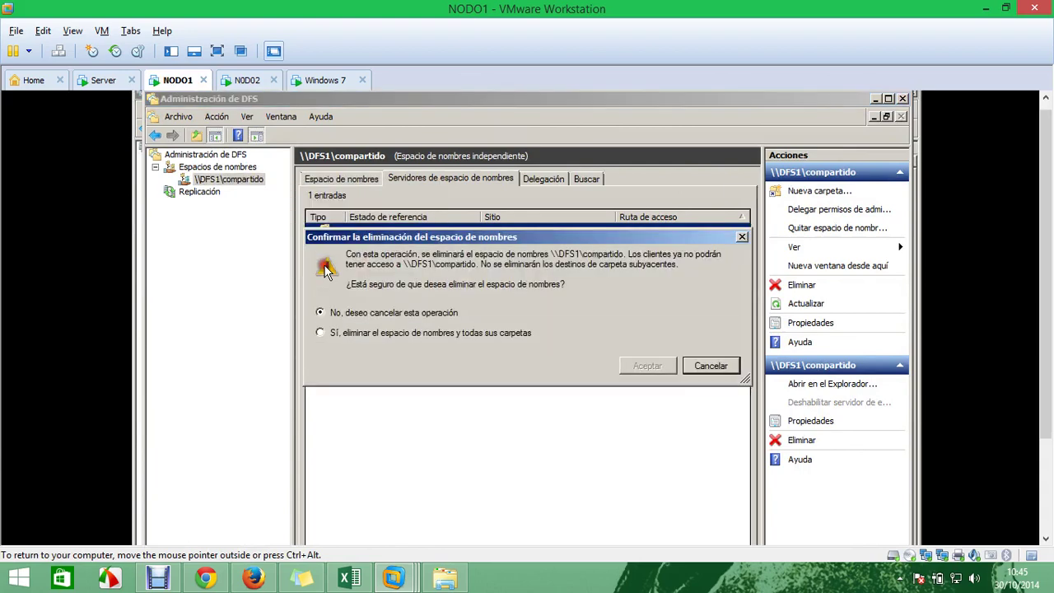
left_click(478, 333)
left_click(633, 364)
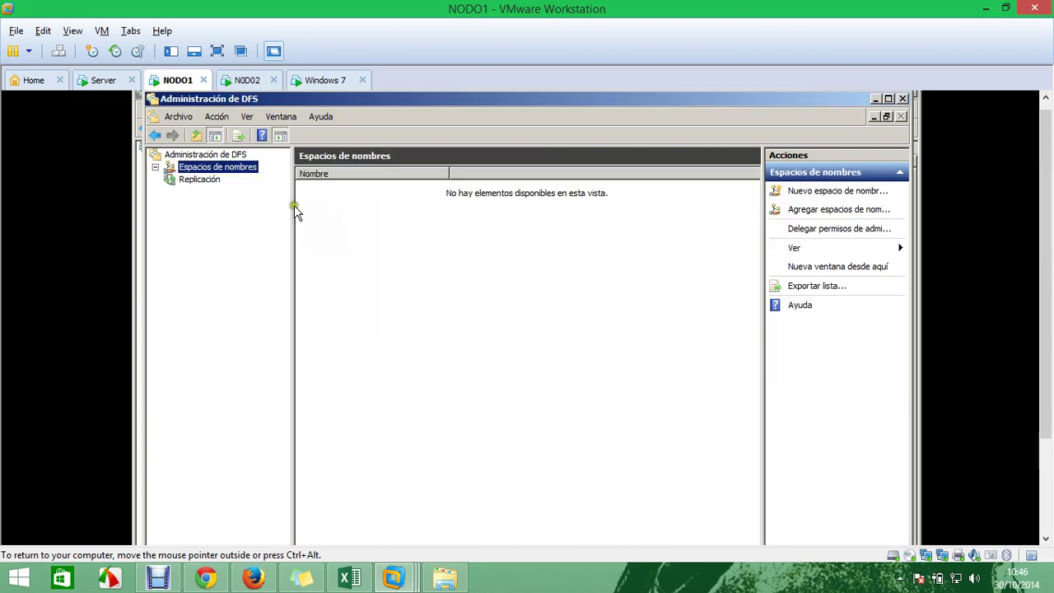
Start a new namespace and pick DFS1 as its host server
left_click(230, 169)
right_click(231, 172)
left_click(325, 176)
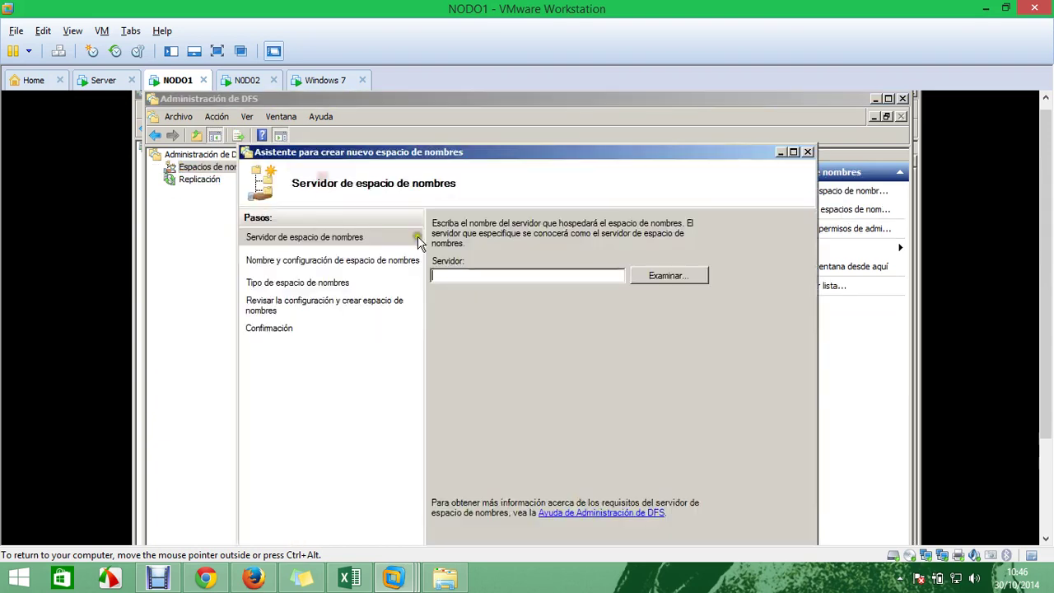
left_click(658, 277)
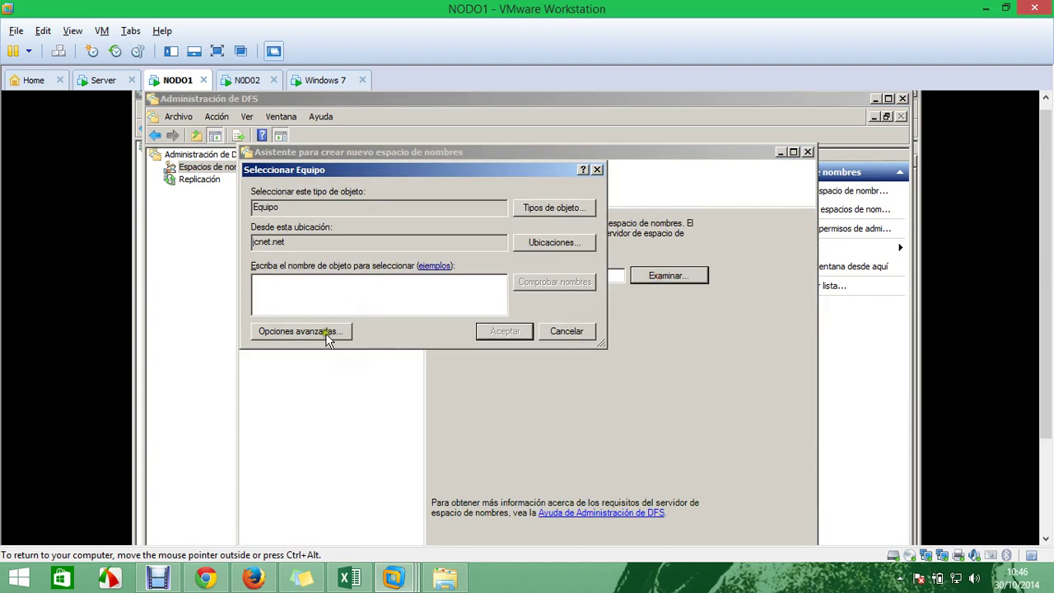
left_click(334, 332)
left_click(600, 328)
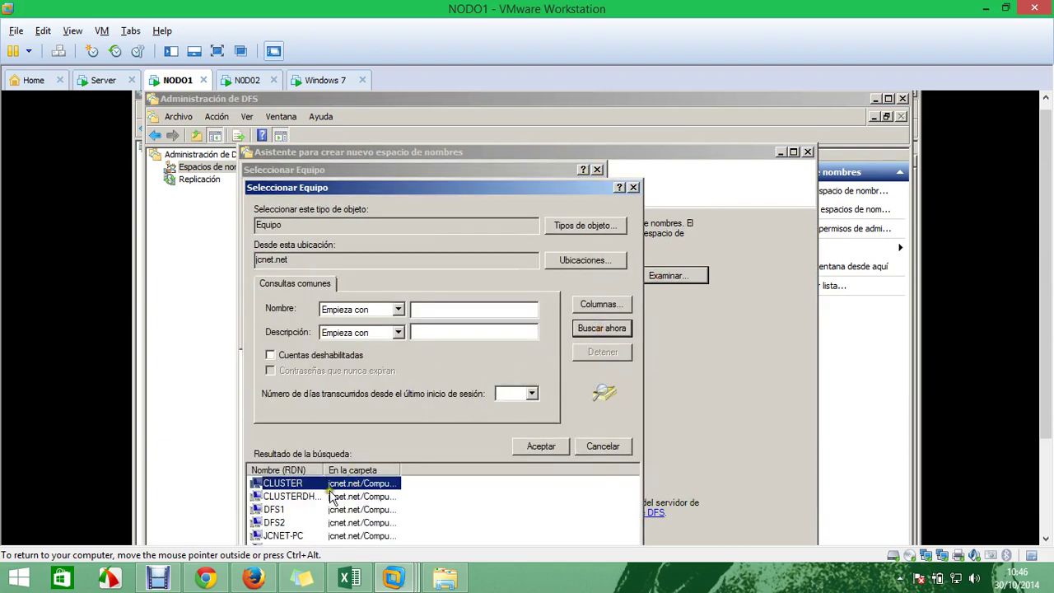
left_click(285, 510)
left_click(535, 444)
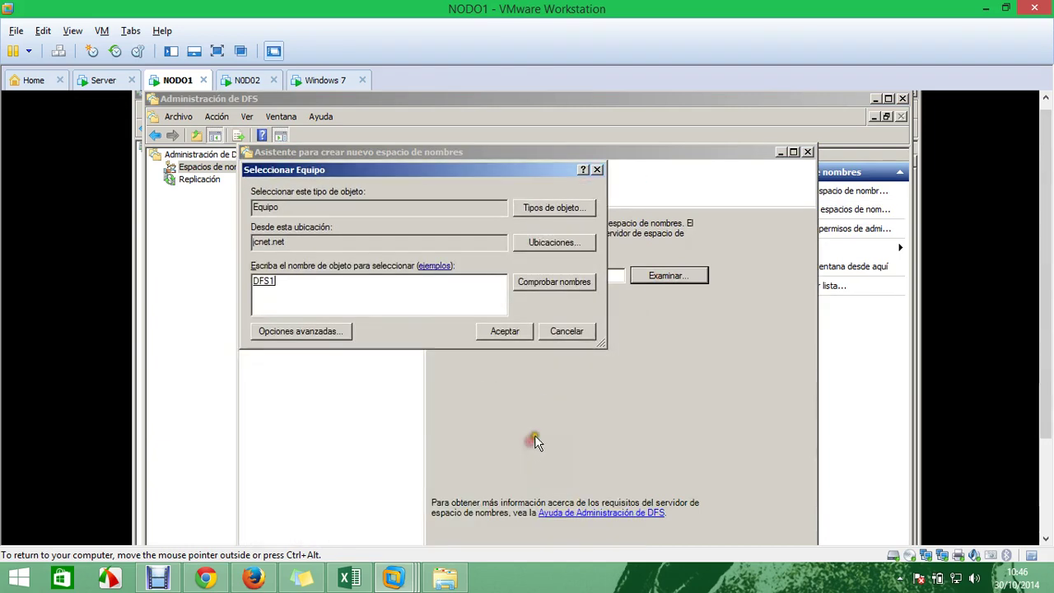
left_click(505, 332)
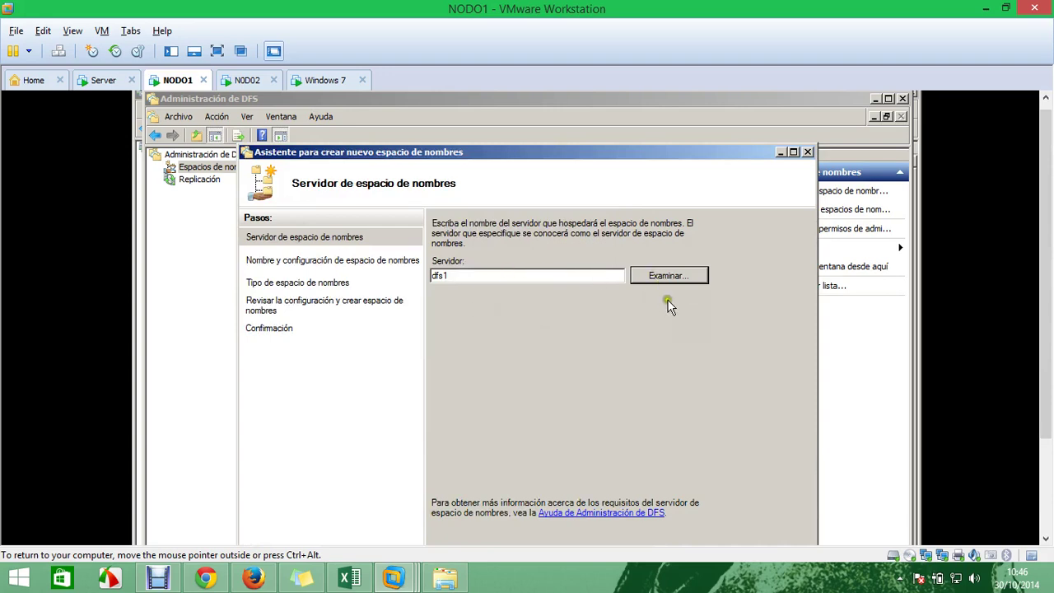
left_click_drag(675, 154, 680, 94)
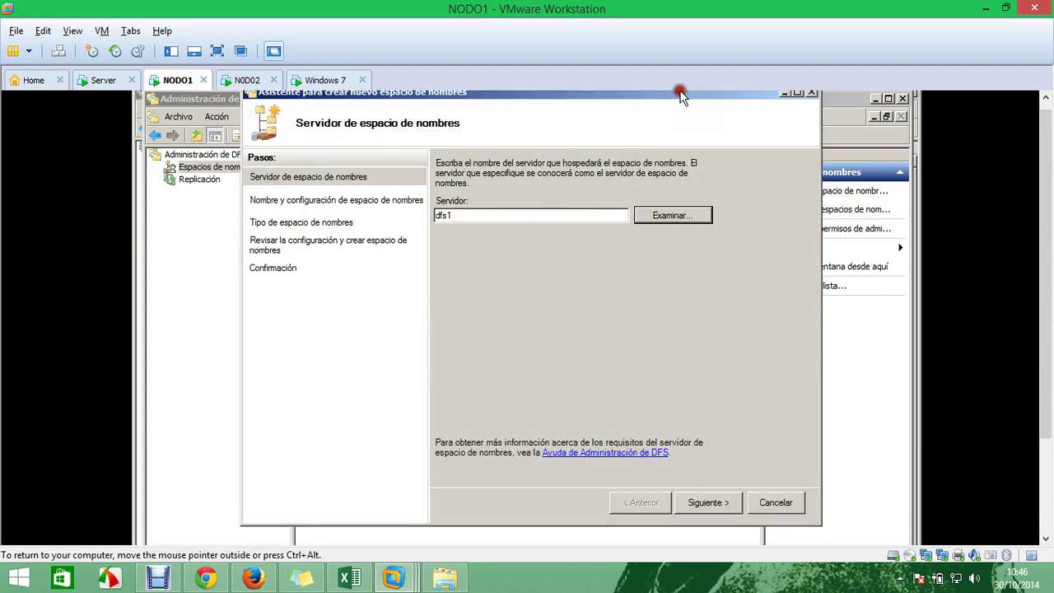
left_click(704, 502)
Name the namespace x and choose custom permissions for its shared folder
type("x")
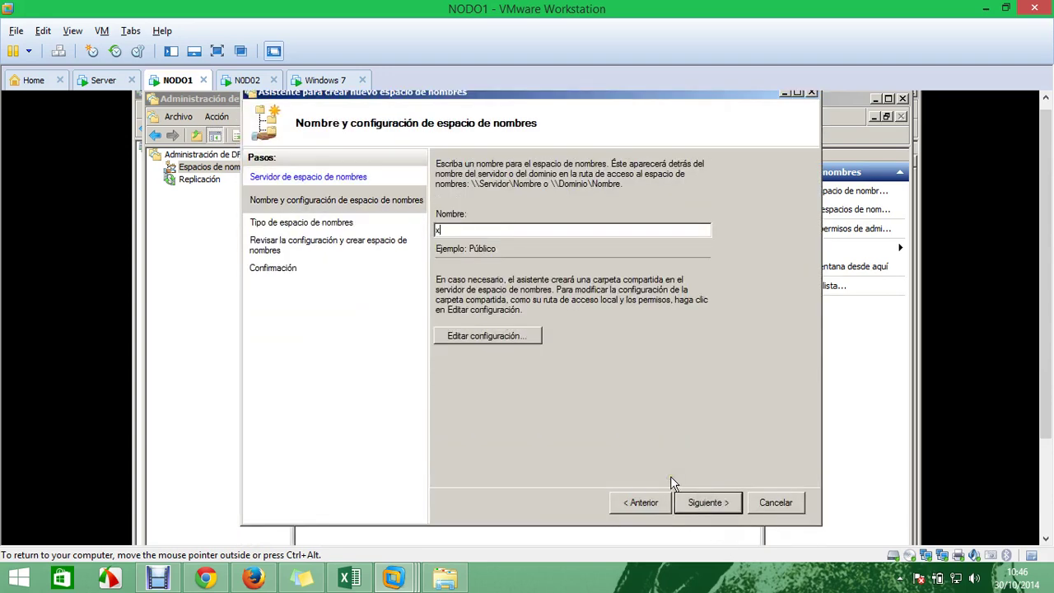
left_click(704, 504)
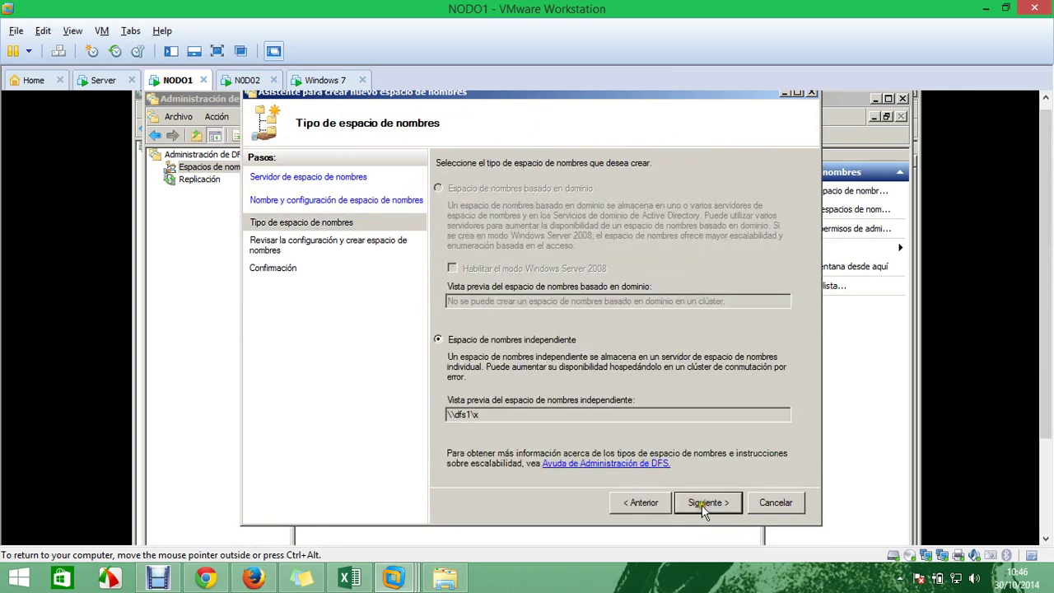
left_click(720, 509)
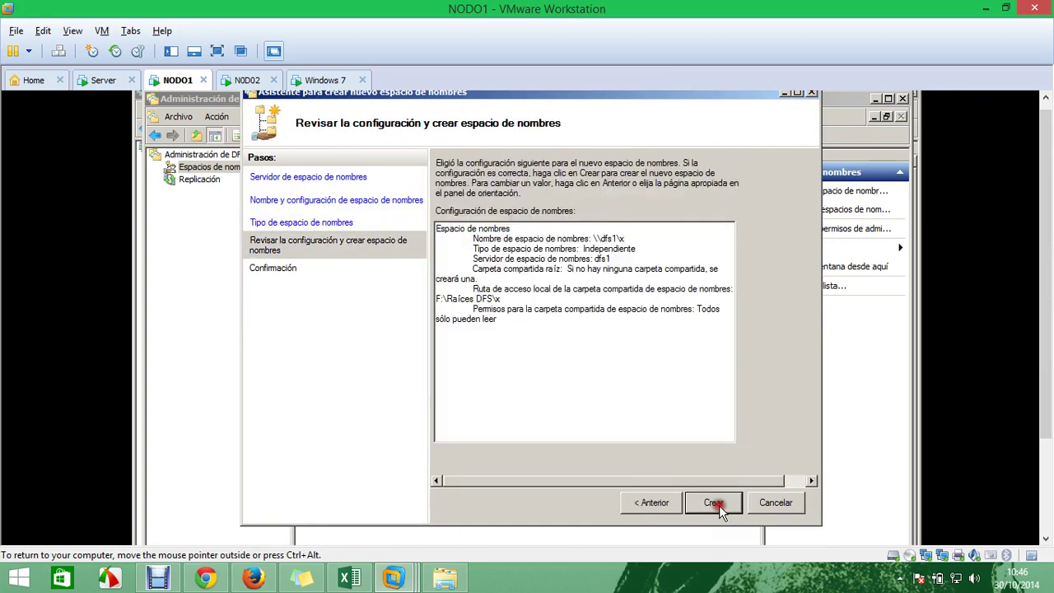
left_click(655, 506)
left_click(650, 503)
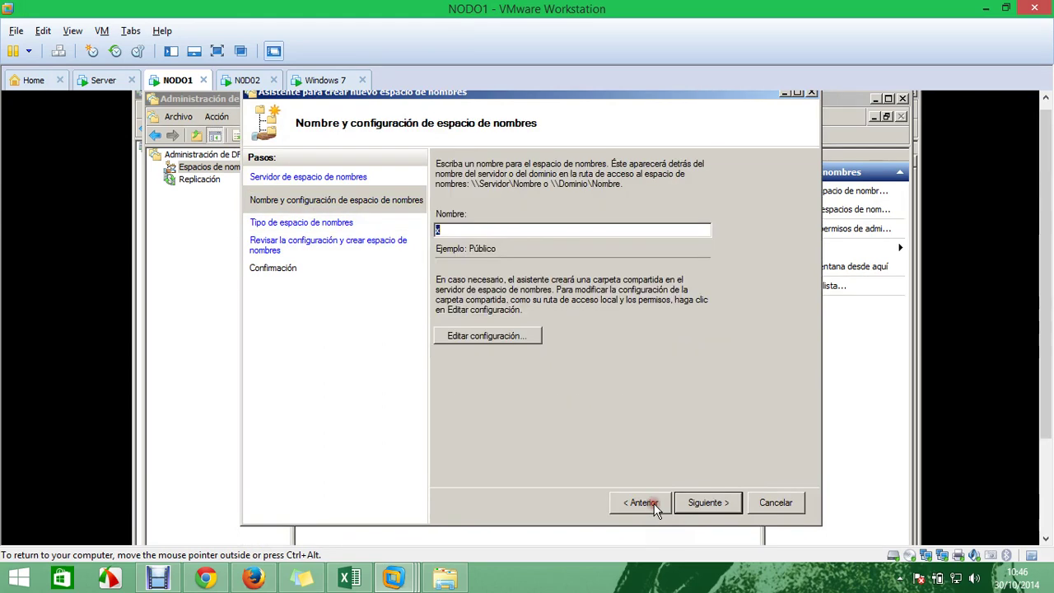
left_click(498, 336)
left_click(501, 403)
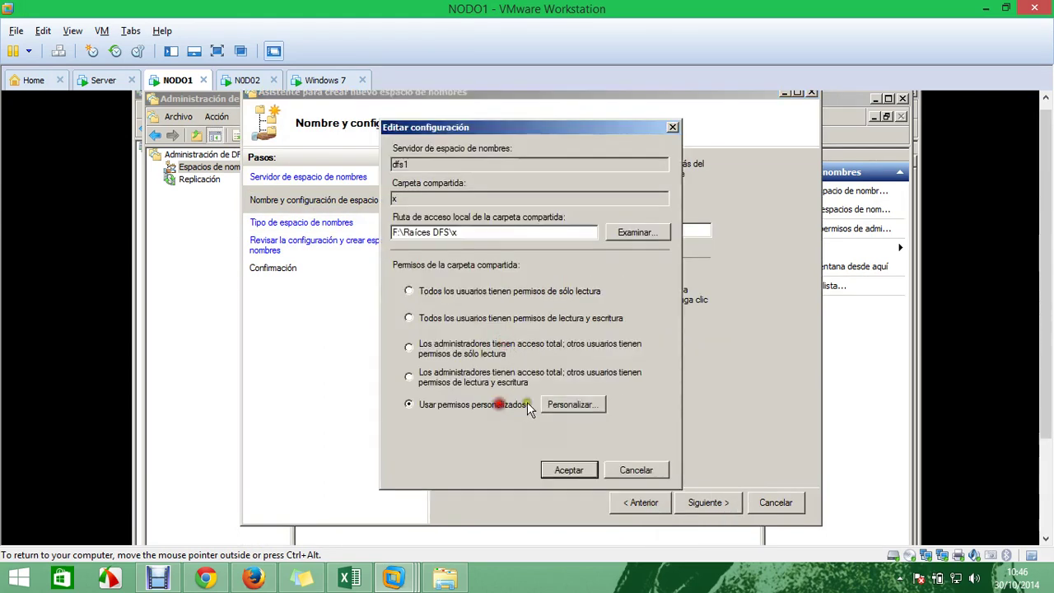
Grant Todos full control of share x and search the domain's users and groups
left_click(572, 404)
left_click(577, 330)
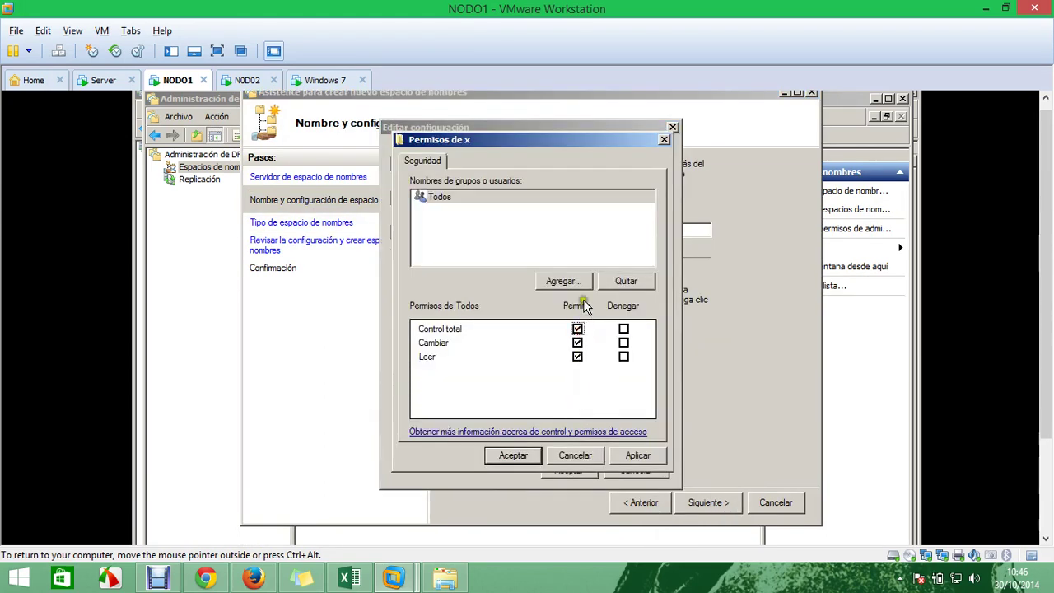
left_click(564, 282)
left_click(480, 321)
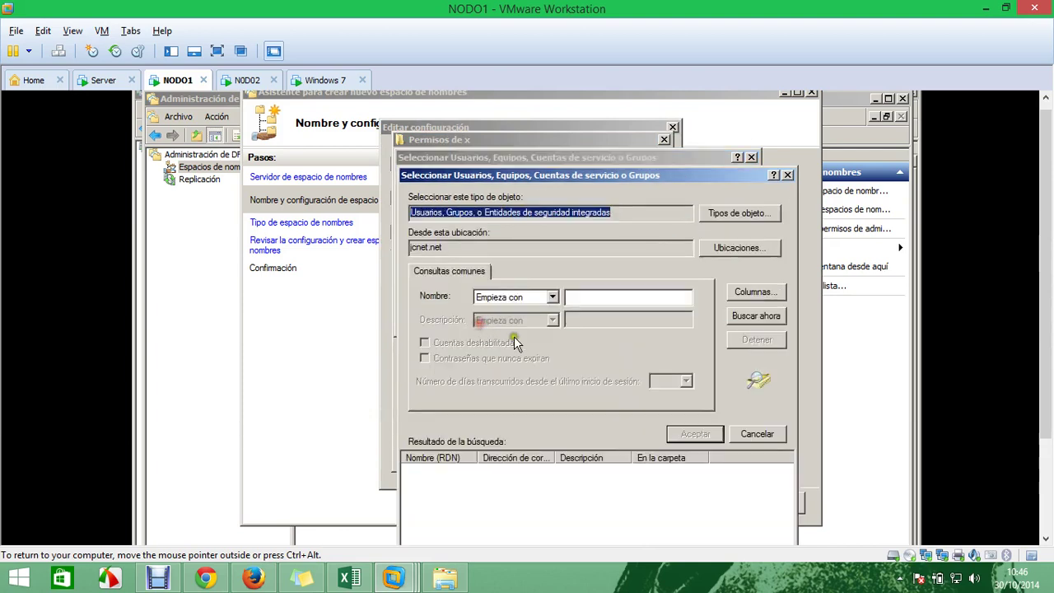
left_click(749, 318)
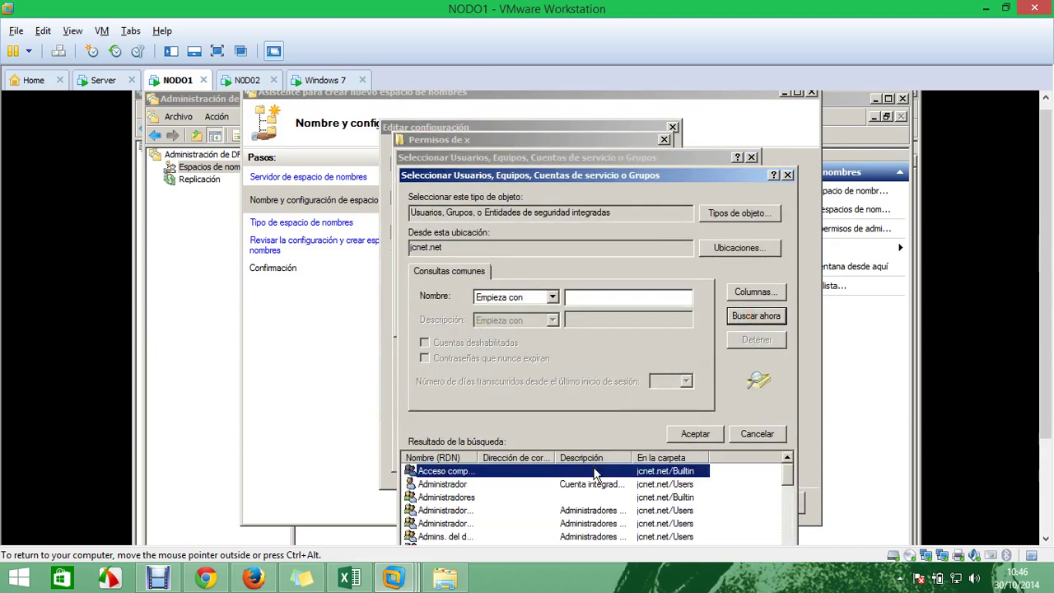
key("u")
left_click_drag(728, 175, 703, 112)
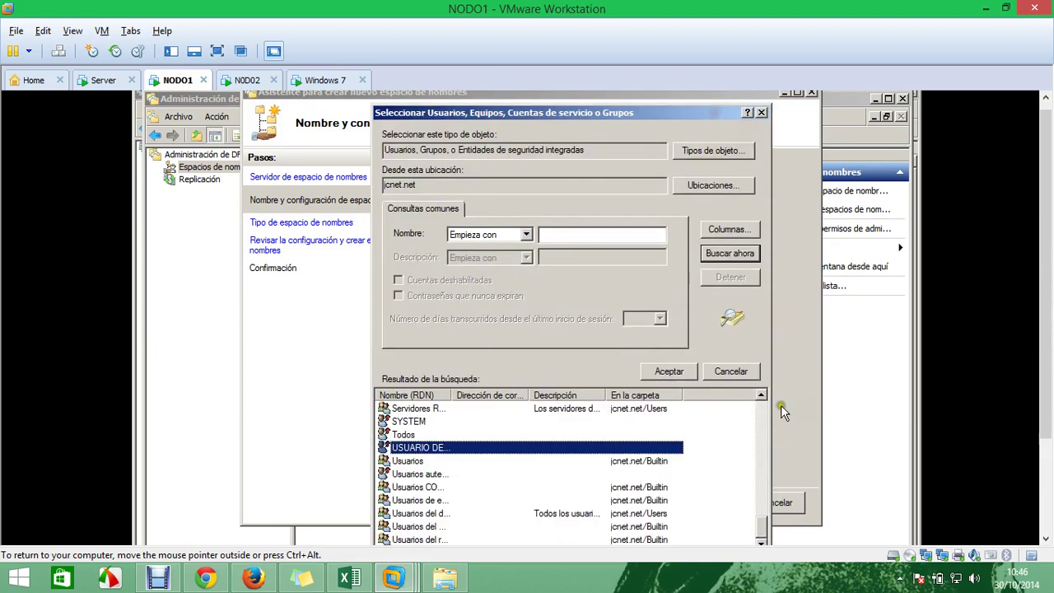
left_click_drag(452, 394, 548, 396)
Add Usuarios del dominio to share x with full control and accept the settings
left_click(458, 513)
left_click(656, 371)
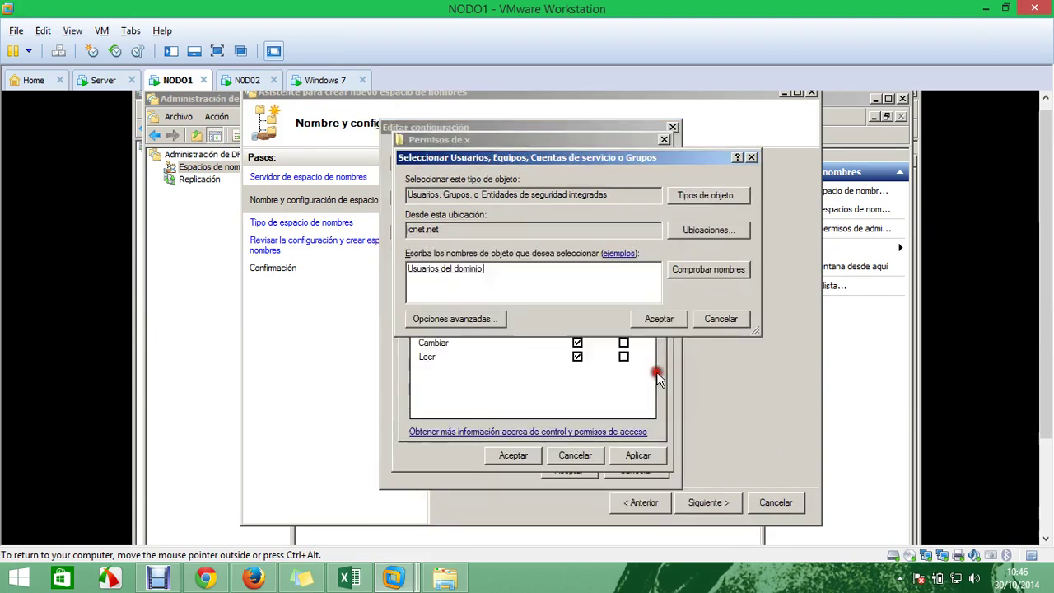
left_click(669, 317)
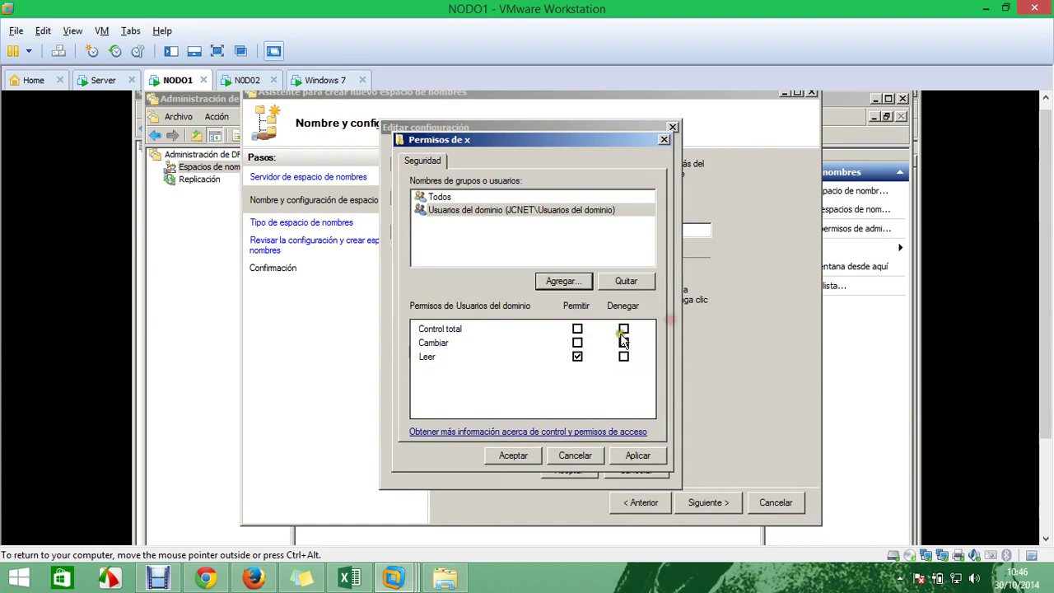
left_click(577, 329)
left_click(637, 456)
left_click(517, 456)
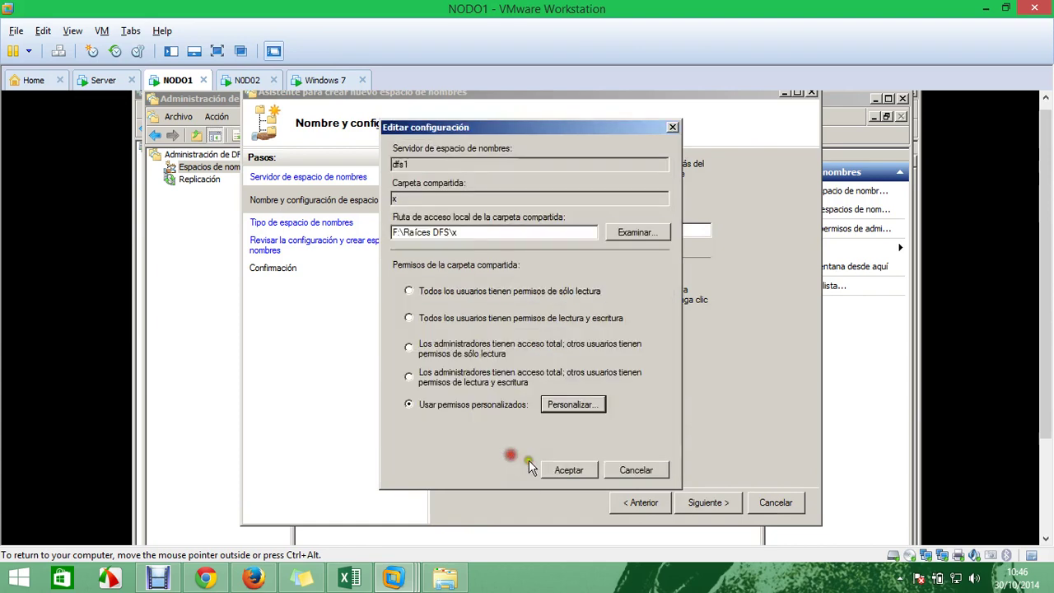
left_click(576, 476)
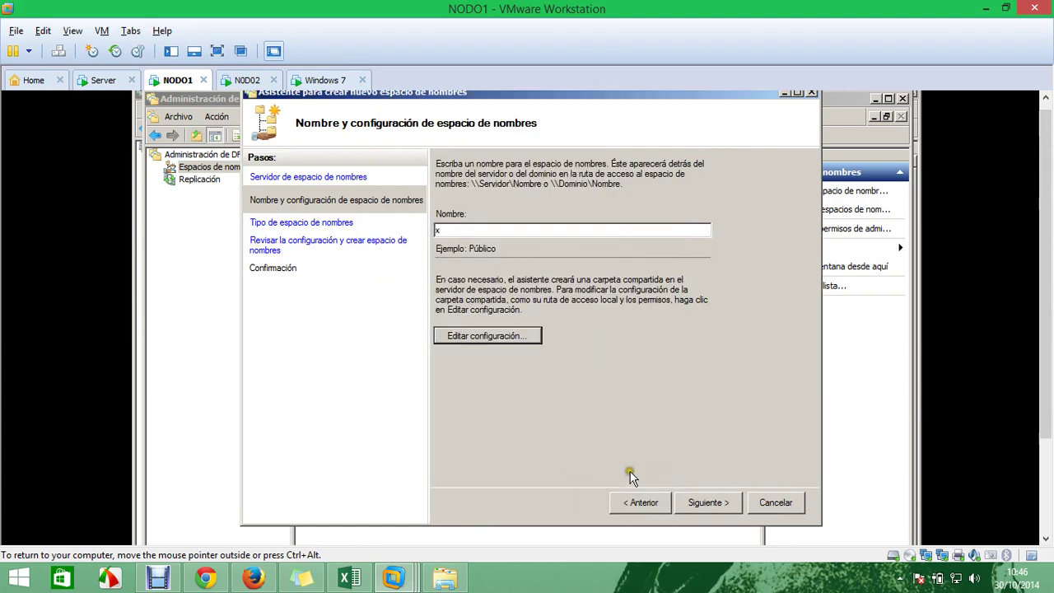
Keep the standalone namespace type and create \\dfs1\x
left_click(718, 506)
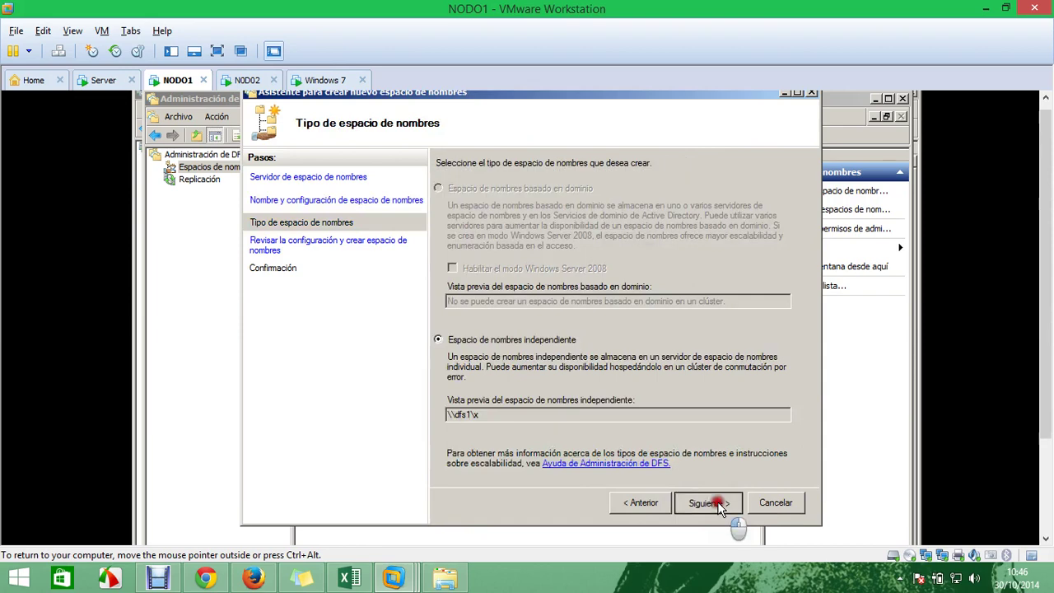
left_click(718, 504)
left_click(717, 502)
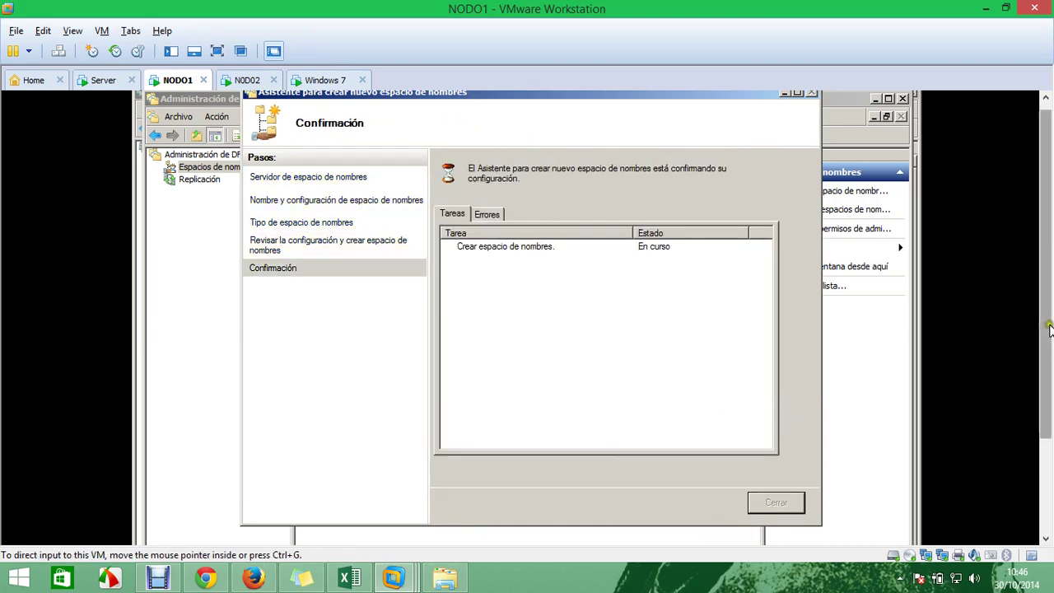
Close the Equipo window and the finished wizard, then select the new \\DFS1\x namespace
left_click_drag(1040, 319, 1029, 423)
left_click(160, 528)
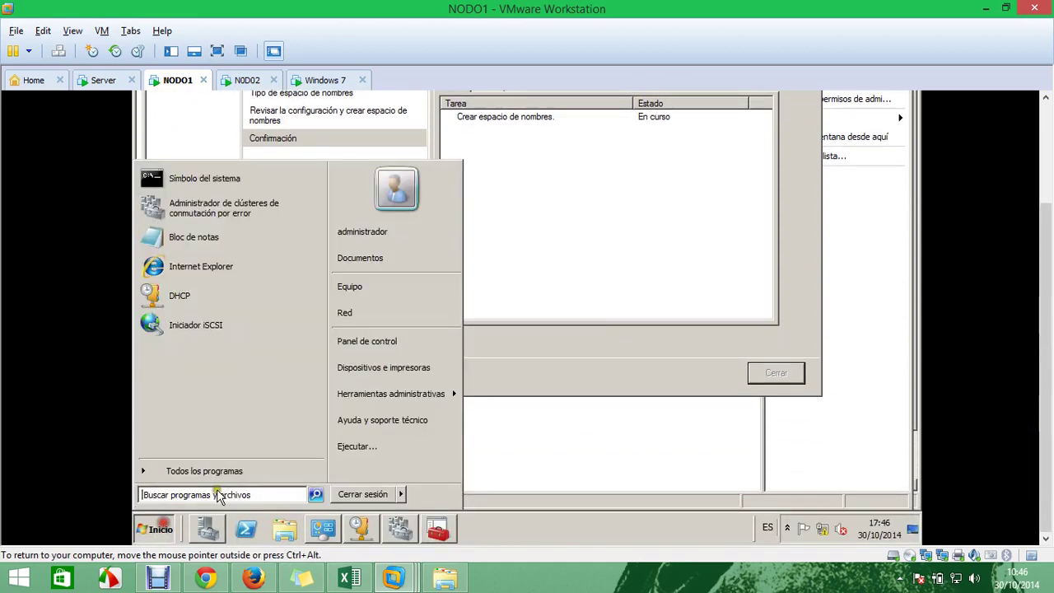
left_click(434, 302)
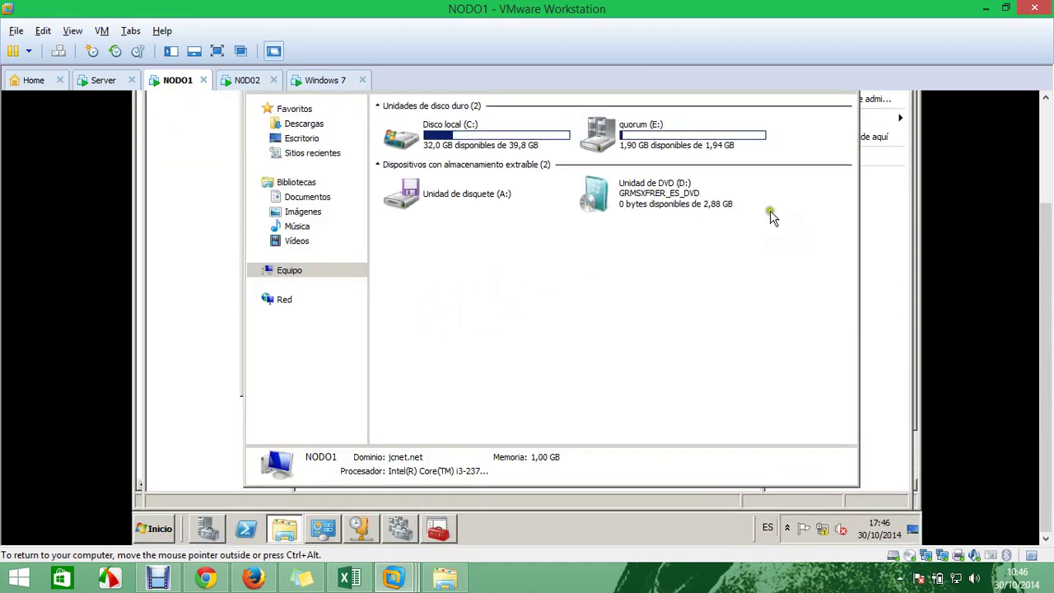
left_click_drag(1039, 287, 1042, 188)
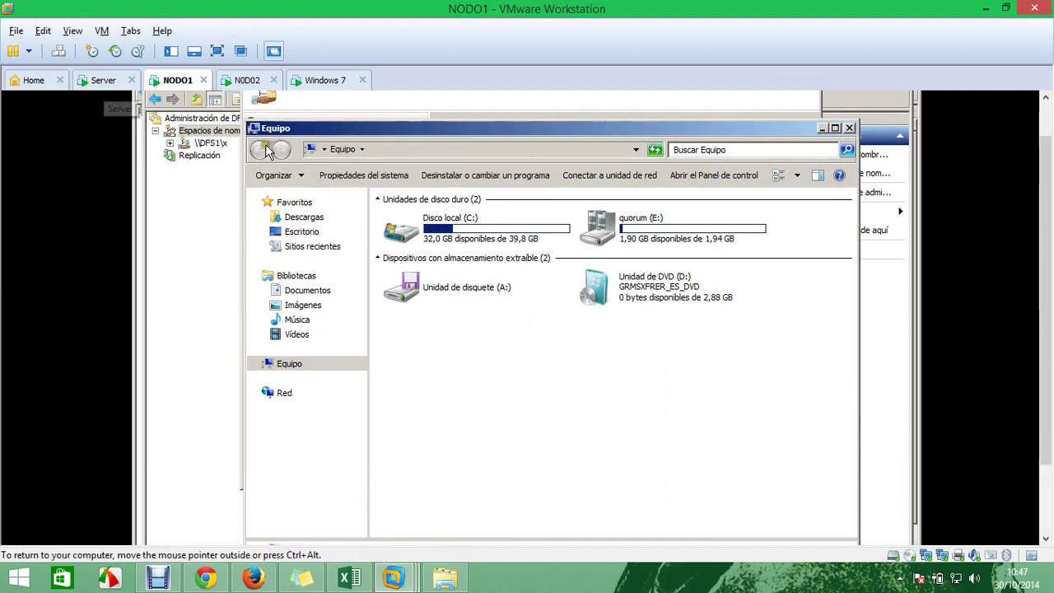
left_click(849, 129)
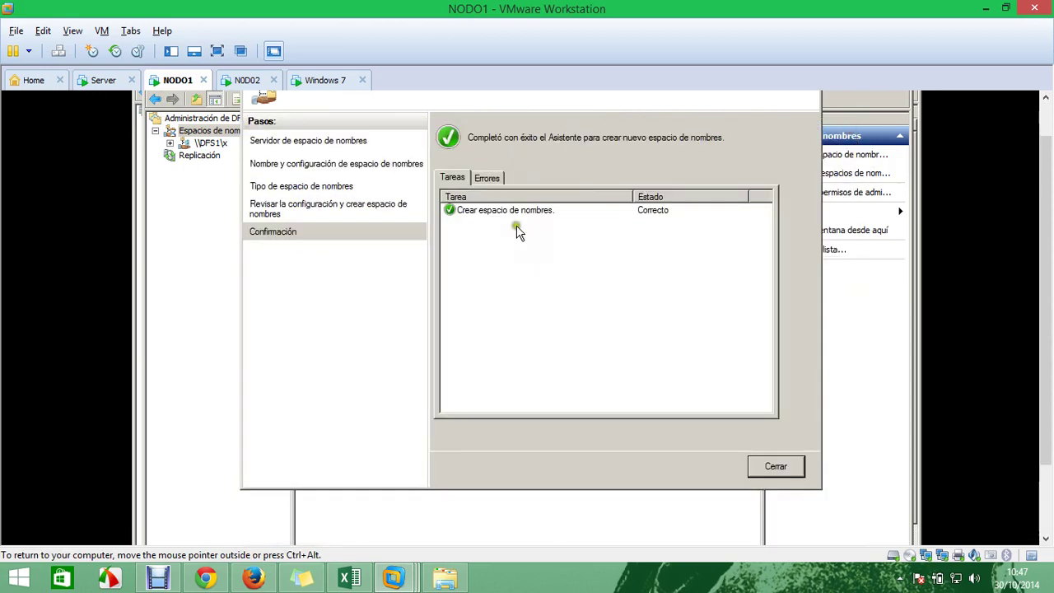
left_click(775, 466)
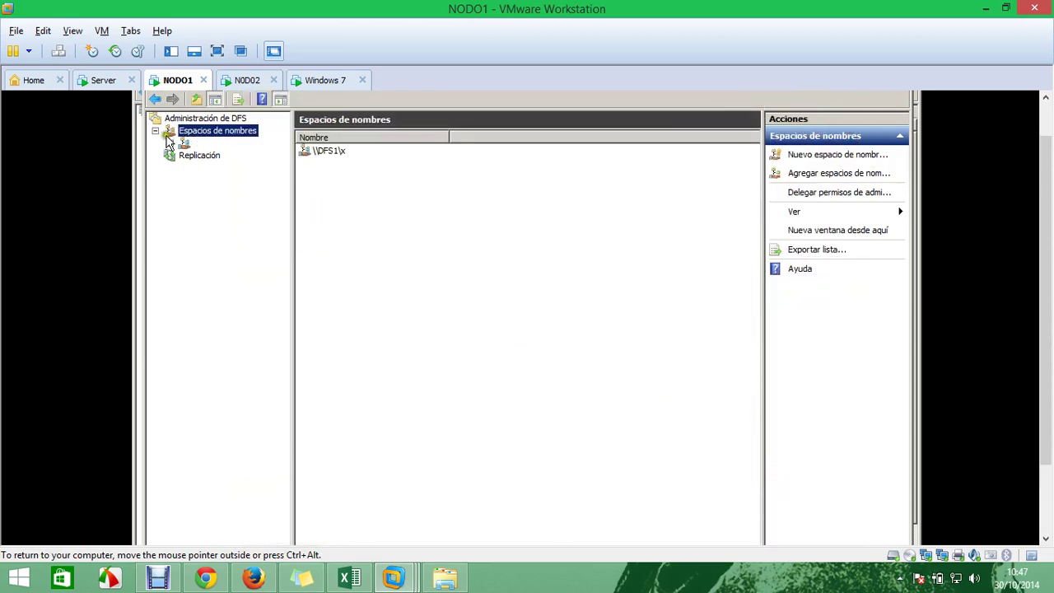
left_click(207, 143)
Start a new folder in \\DFS1\x and browse server DFS1 for its target share
right_click(209, 143)
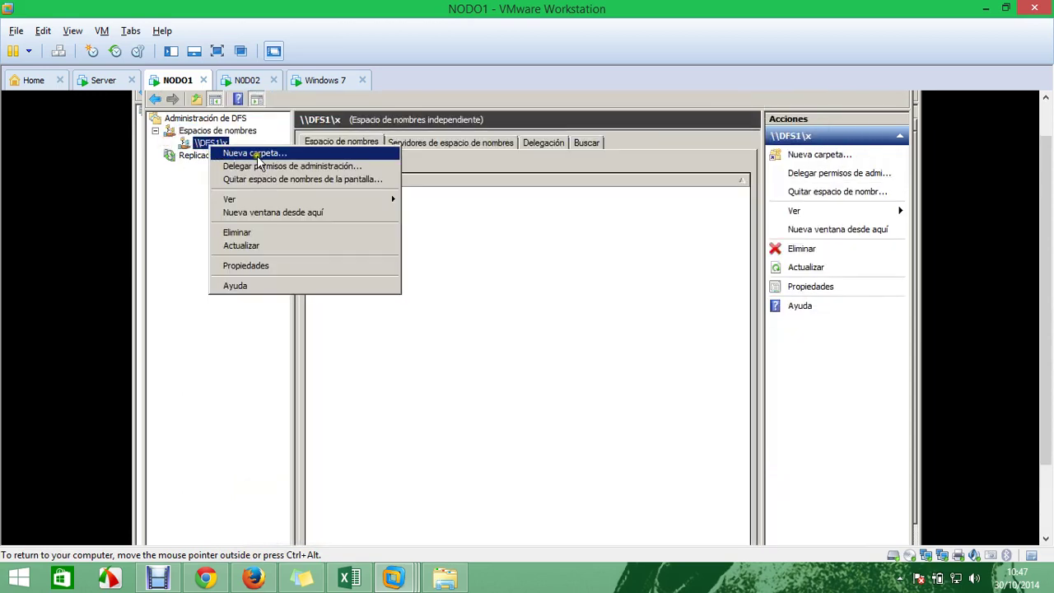
left_click(257, 156)
left_click(420, 396)
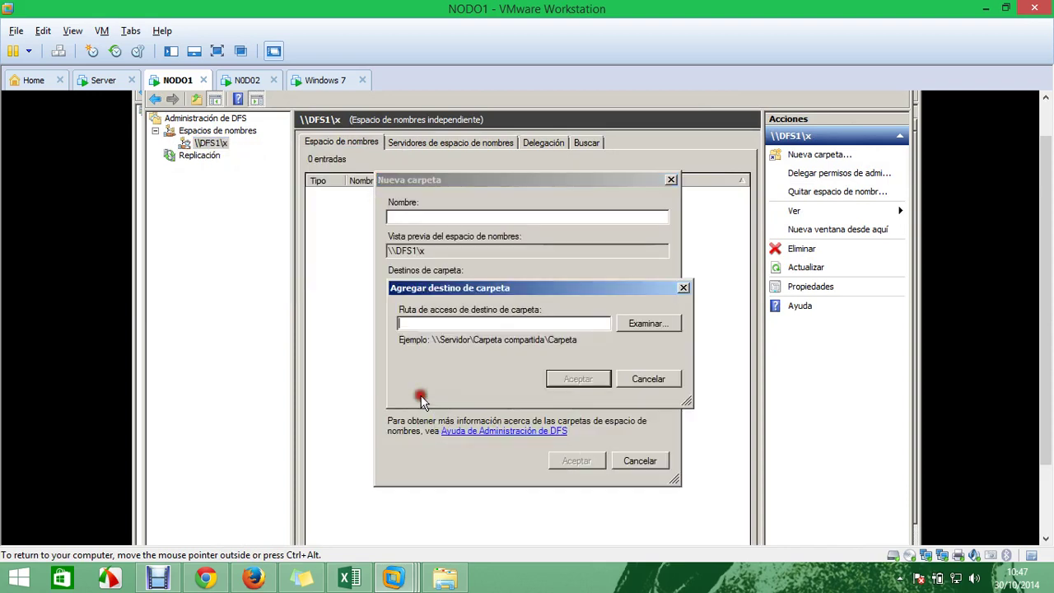
left_click(647, 323)
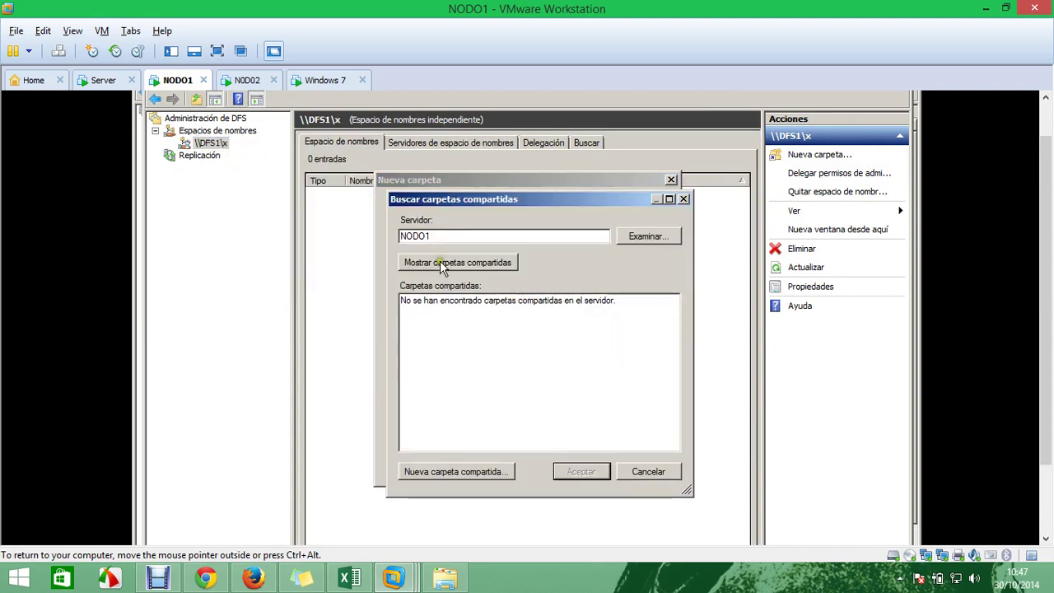
left_click(442, 265)
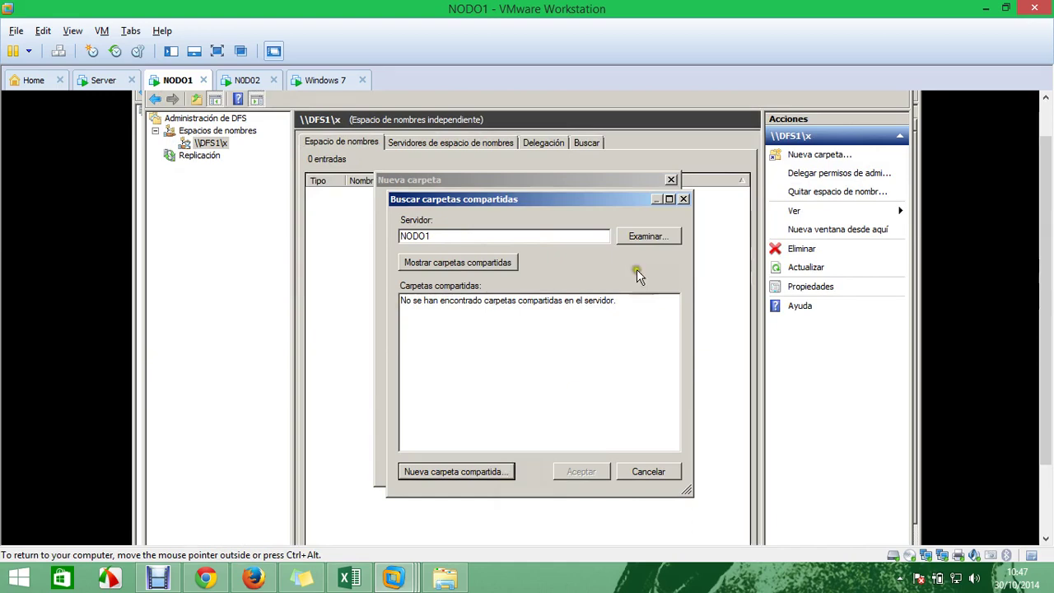
left_click(642, 237)
left_click(451, 378)
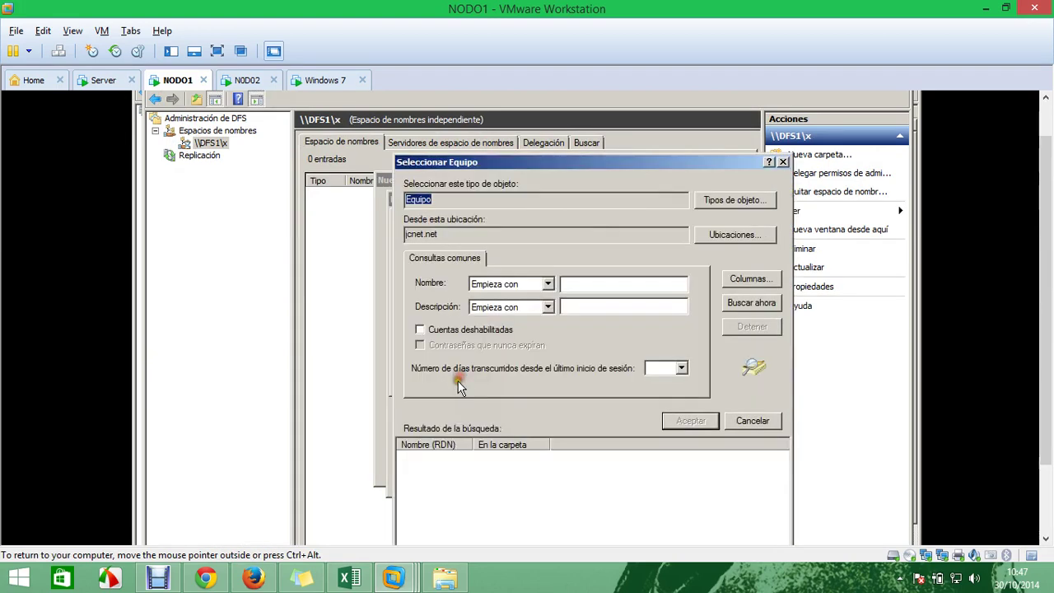
left_click(765, 302)
double_click(428, 488)
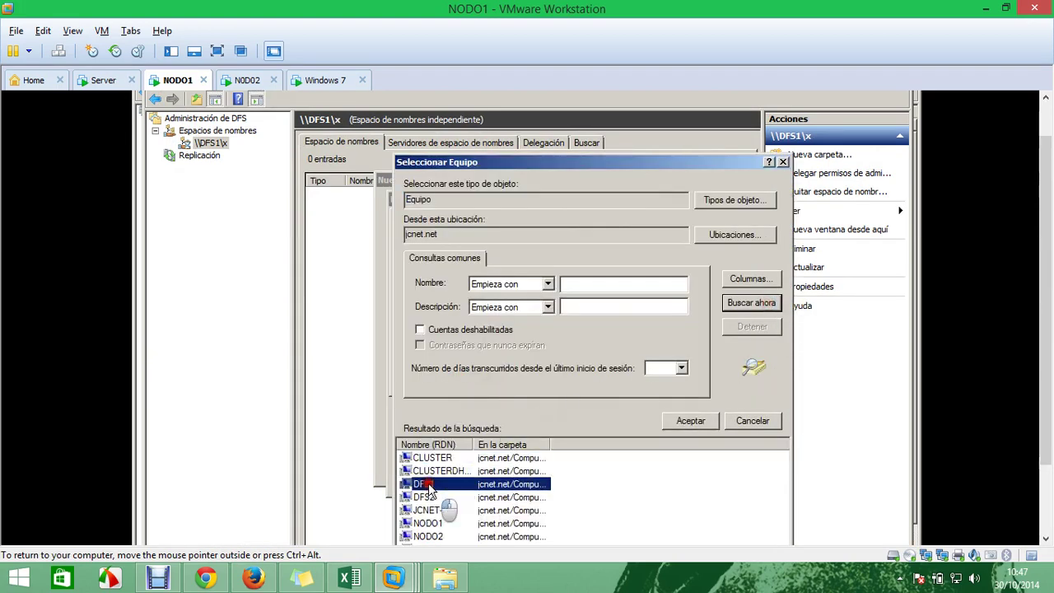
left_click(648, 377)
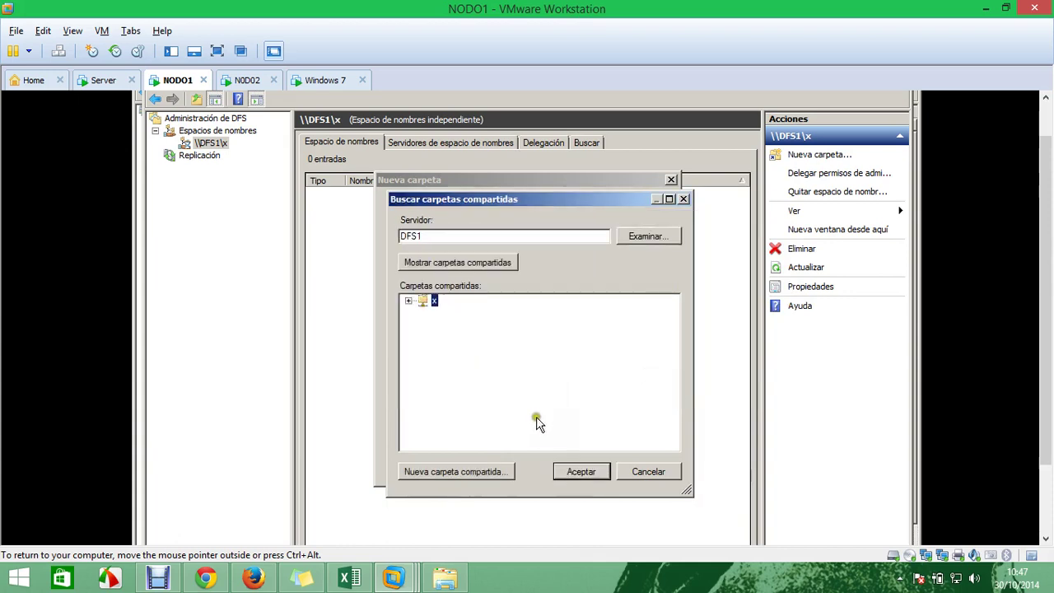
Target the x share, name the folder xxx, and create it in the namespace
left_click(410, 301)
left_click(585, 472)
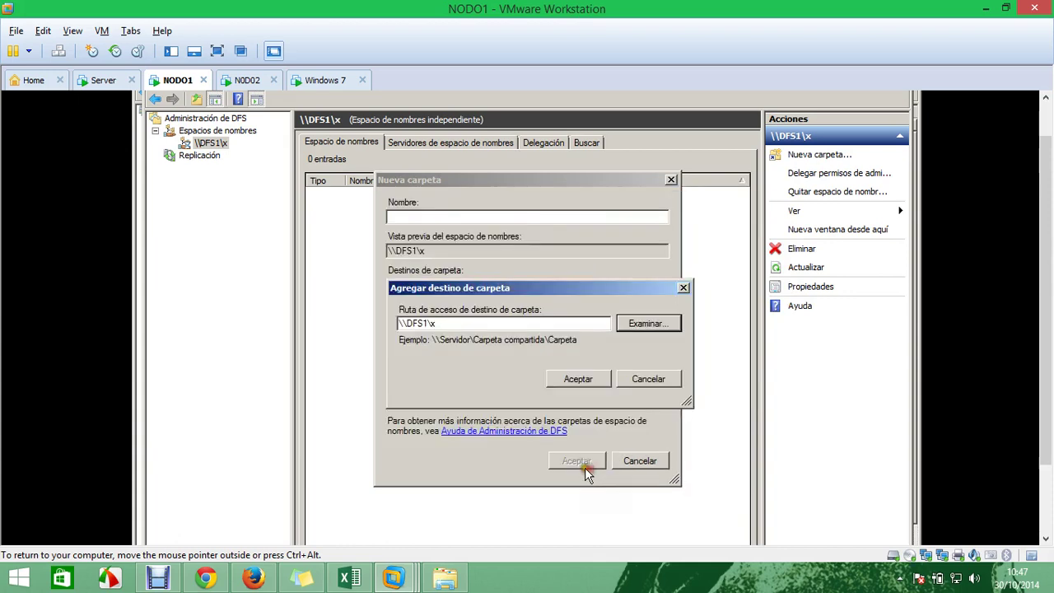
left_click(586, 379)
left_click(440, 215)
type("xx")
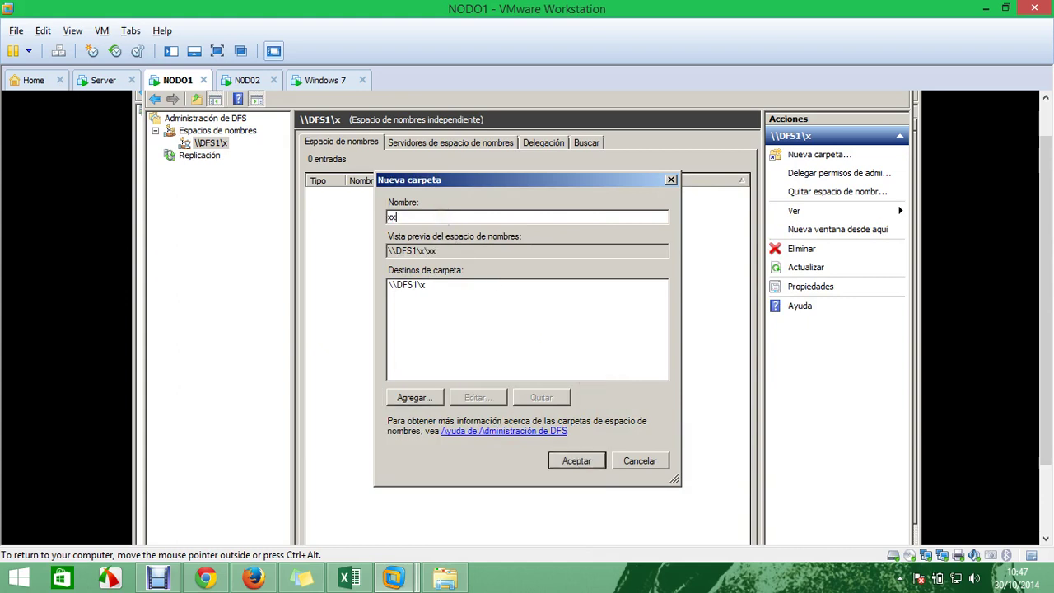
type("x")
left_click(577, 461)
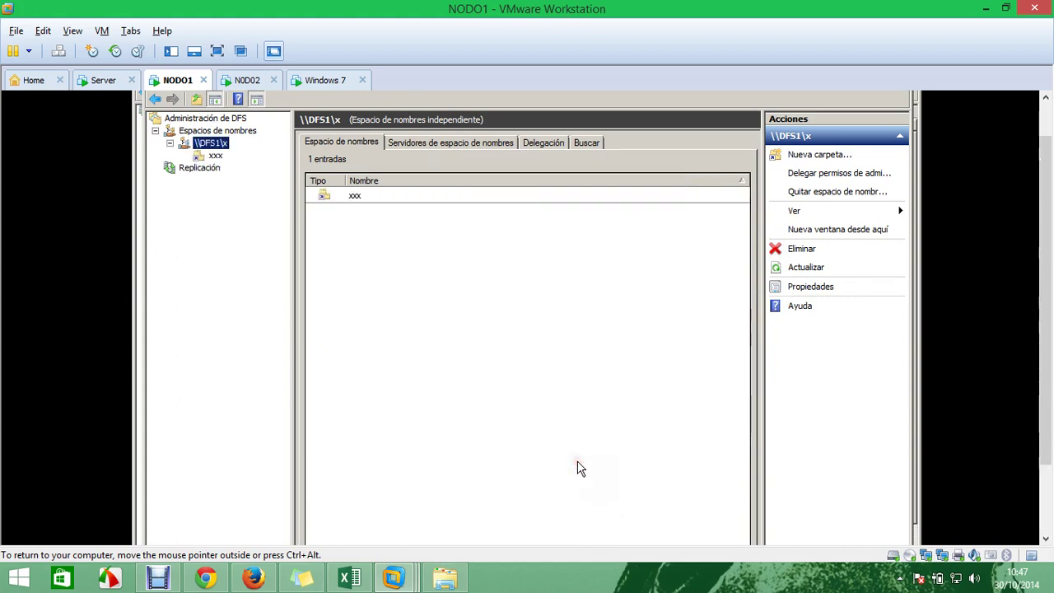
left_click(346, 196)
On the Windows 7 client, open \\DFS1 through Run and enter the x namespace share
left_click(317, 80)
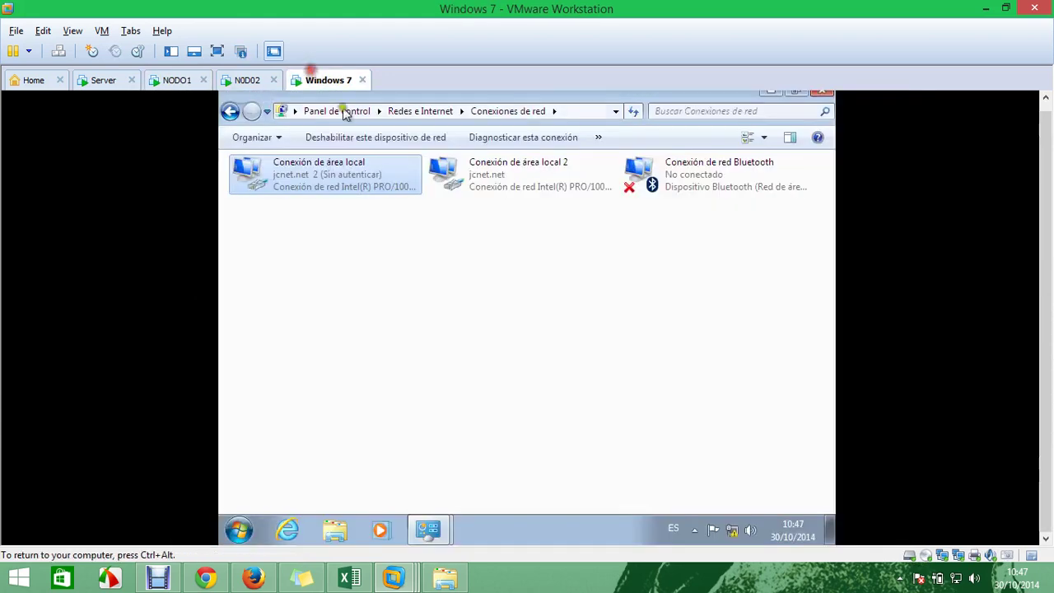
key("super+r")
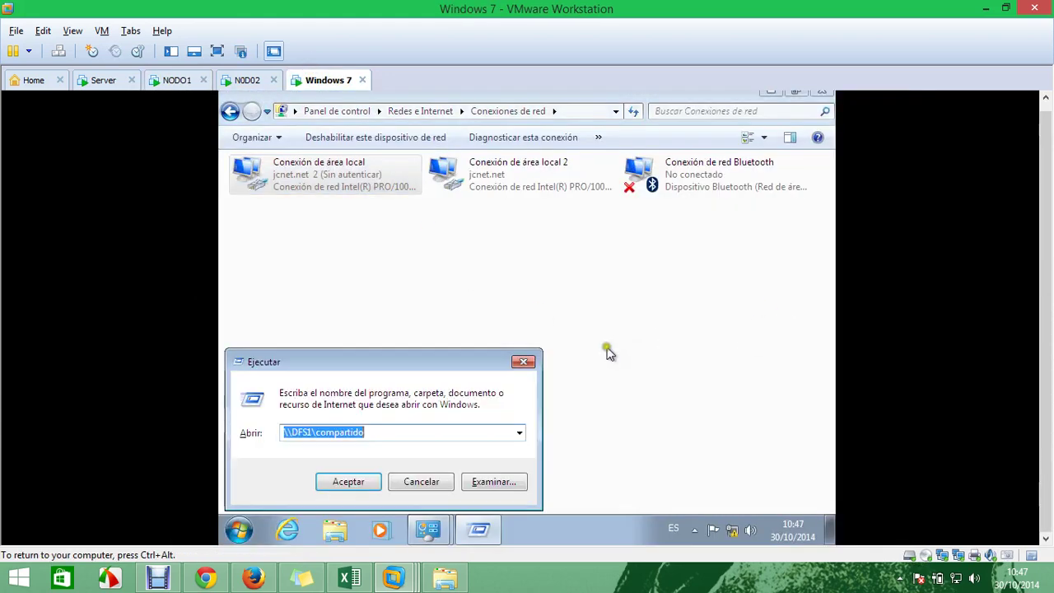
left_click(418, 431)
key("BackSpace")
key("BackSpace")
key("BackSpace")
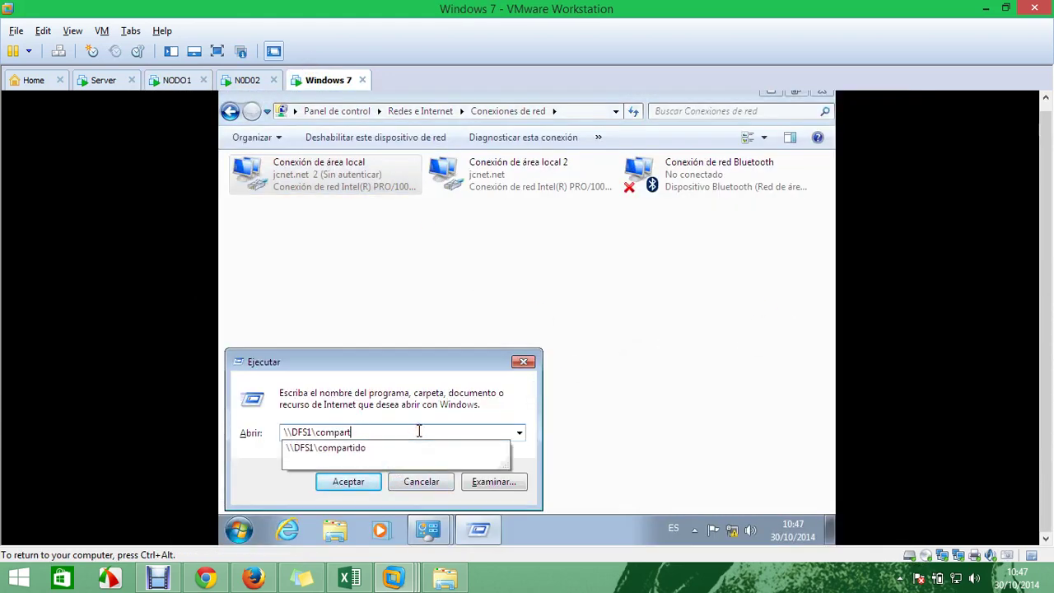
key("BackSpace")
key("BackSpace")
key("BackSpace")
key("BackSpace")
key("BackSpace")
key("Return")
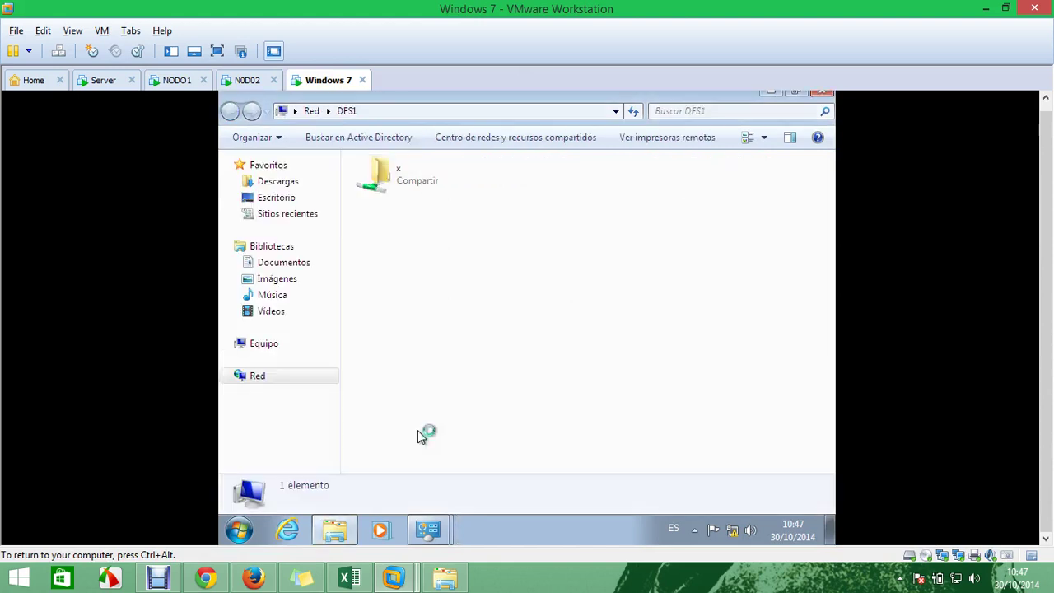
double_click(415, 190)
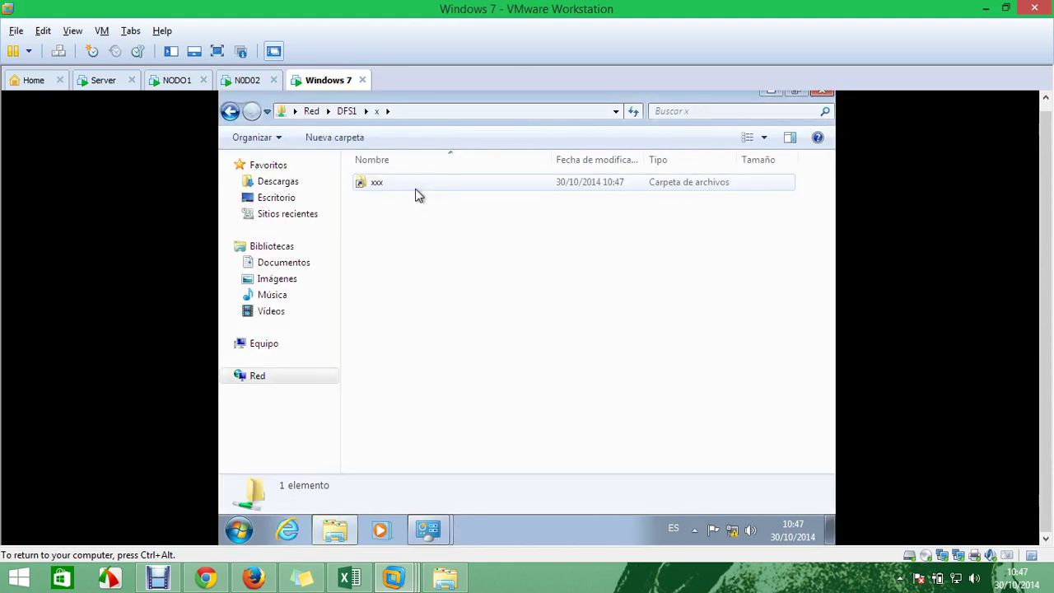
Create a new folder named xD inside the x share
right_click(405, 269)
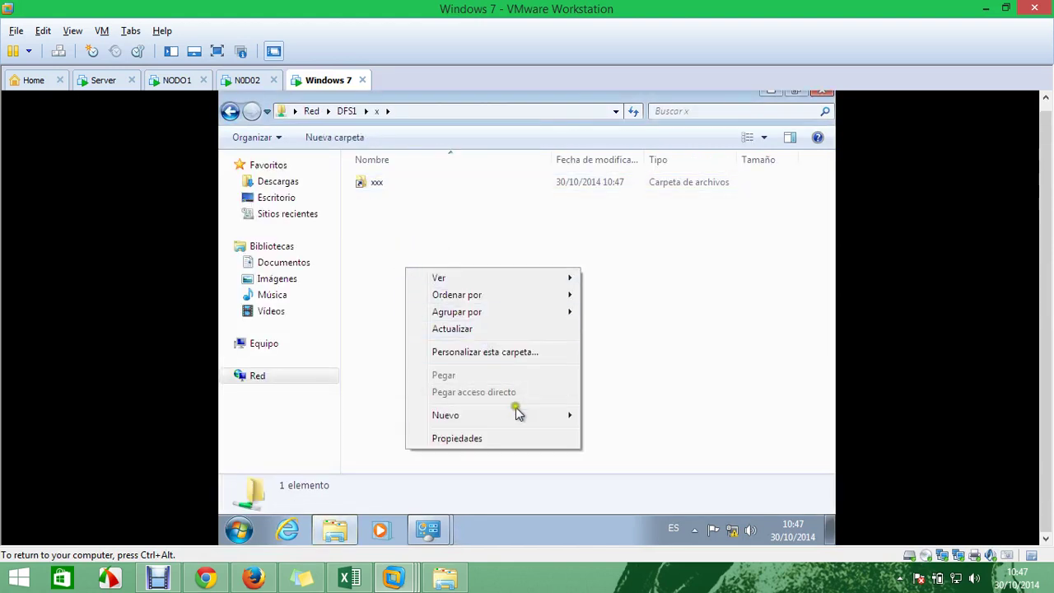
mouse_move(522, 419)
left_click(598, 418)
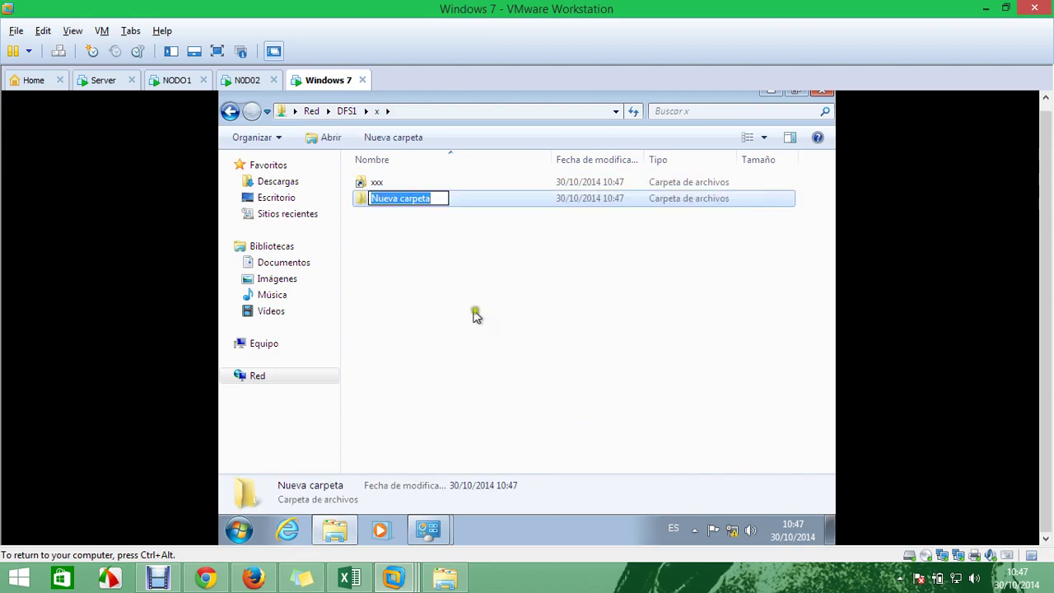
key("BackSpace")
type("xD")
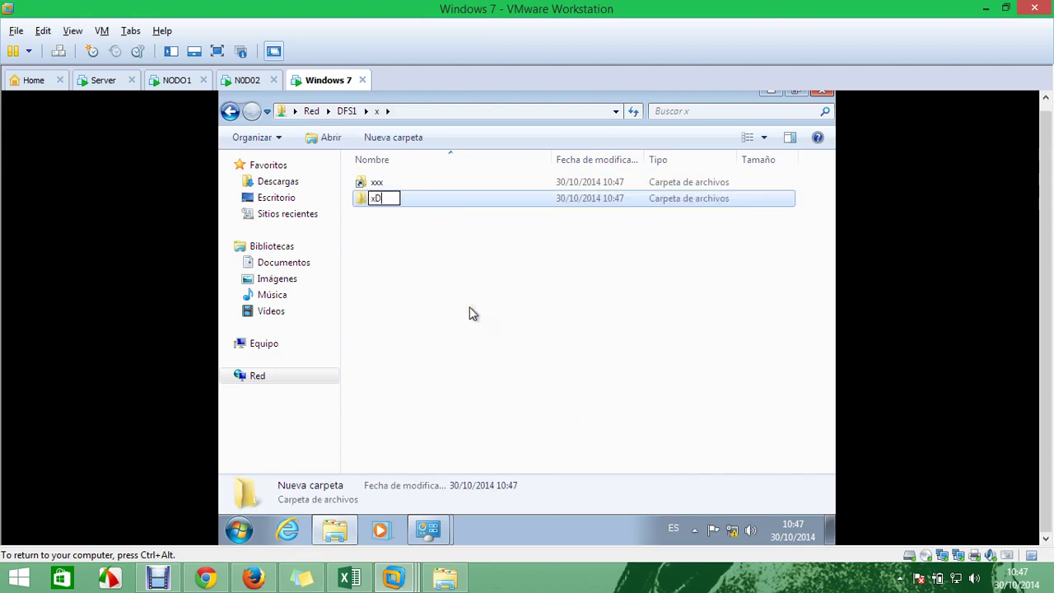
key("Return")
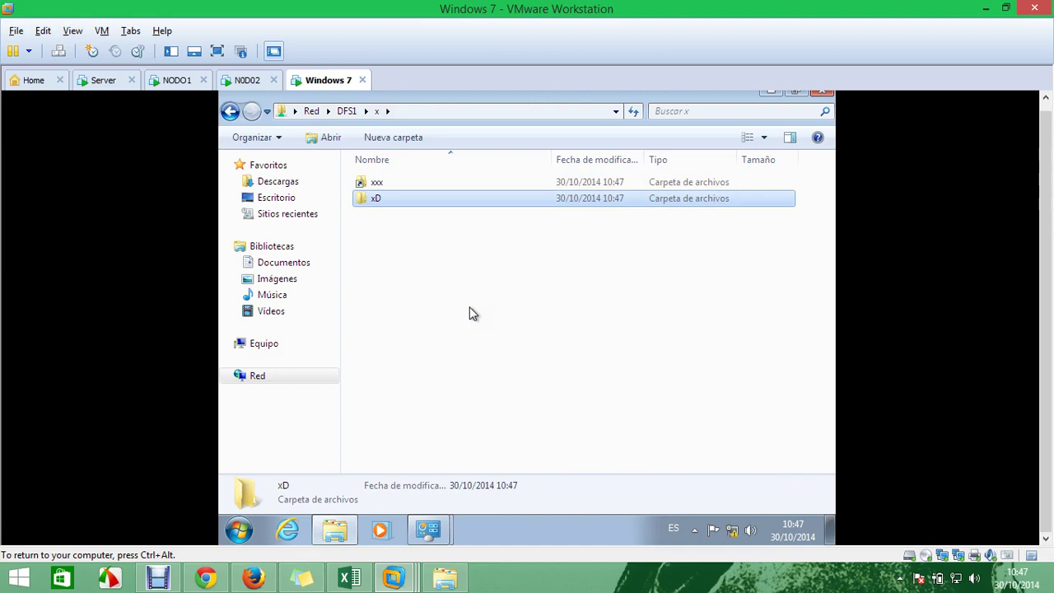
Add a new text document with the default name, open it, then close Notepad without saving
right_click(469, 309)
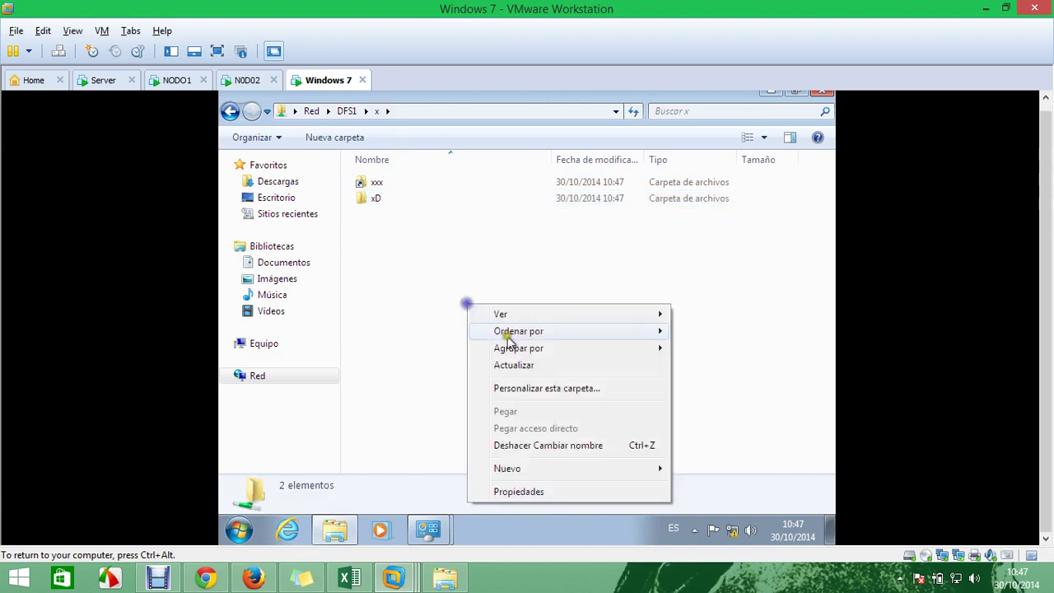
mouse_move(557, 475)
left_click(424, 452)
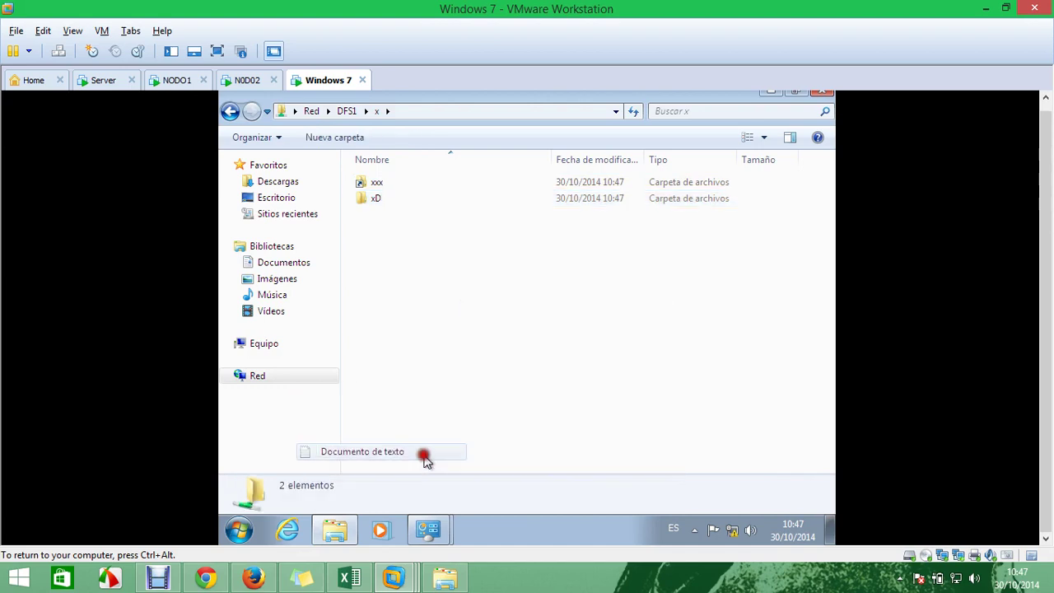
key("Return")
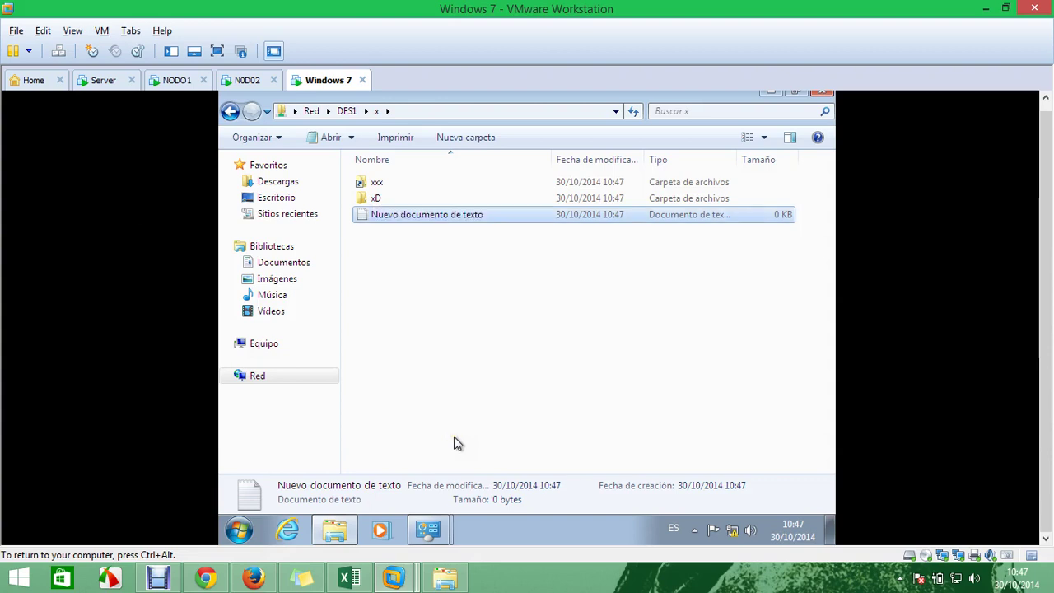
key("Return")
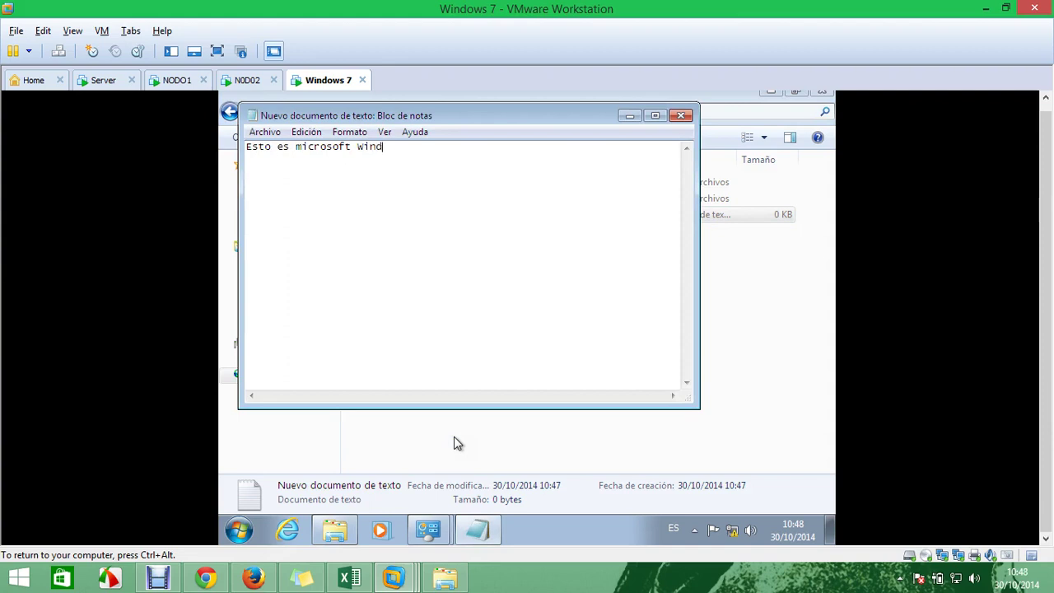
type("ows")
type("M")
left_click(688, 119)
left_click(552, 312)
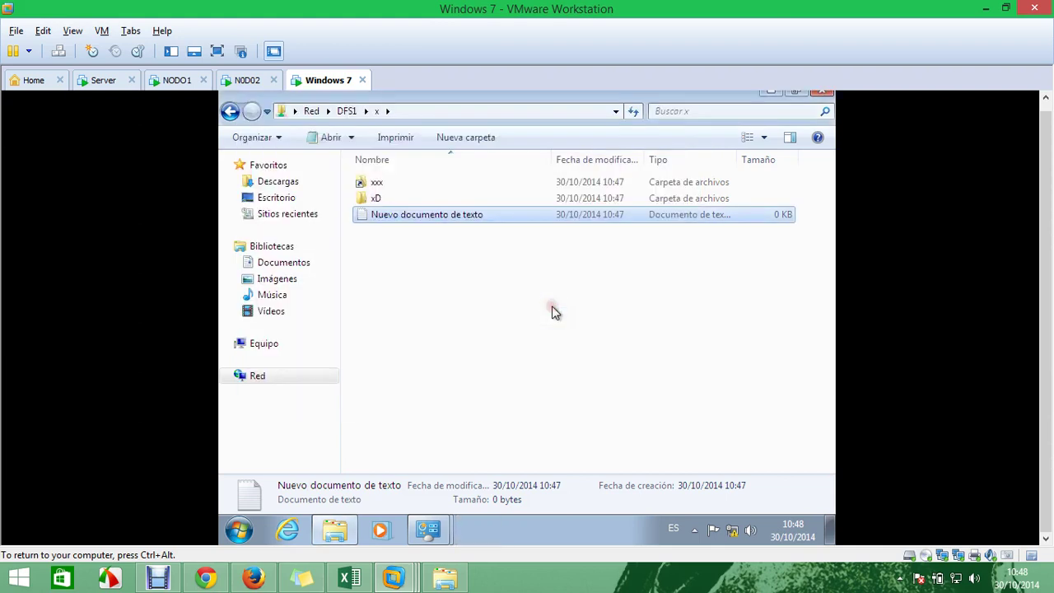